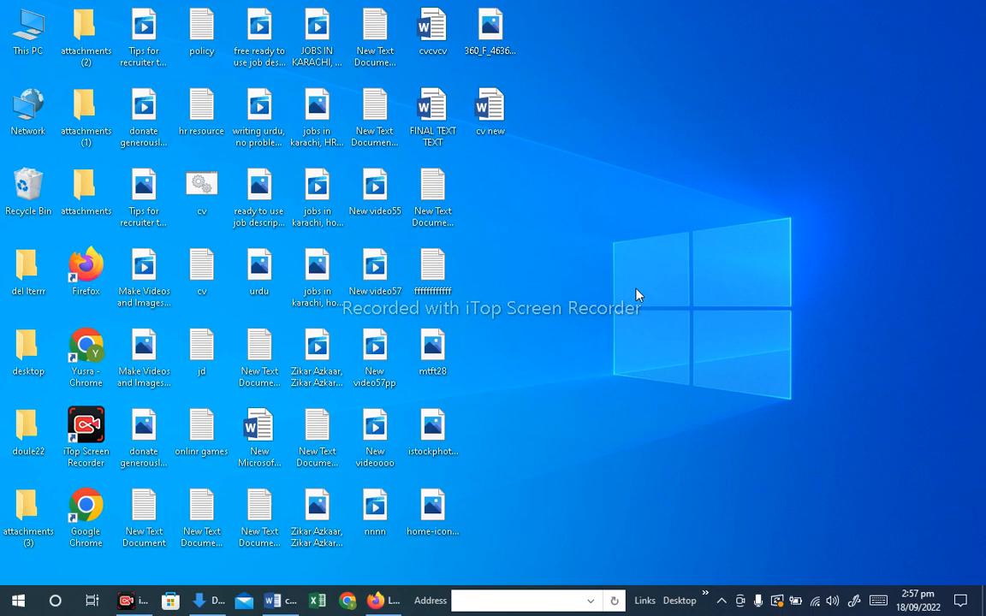
Open the cv new document and set its page size to A4
{"action": "double_click", "coordinate": [492, 120]}
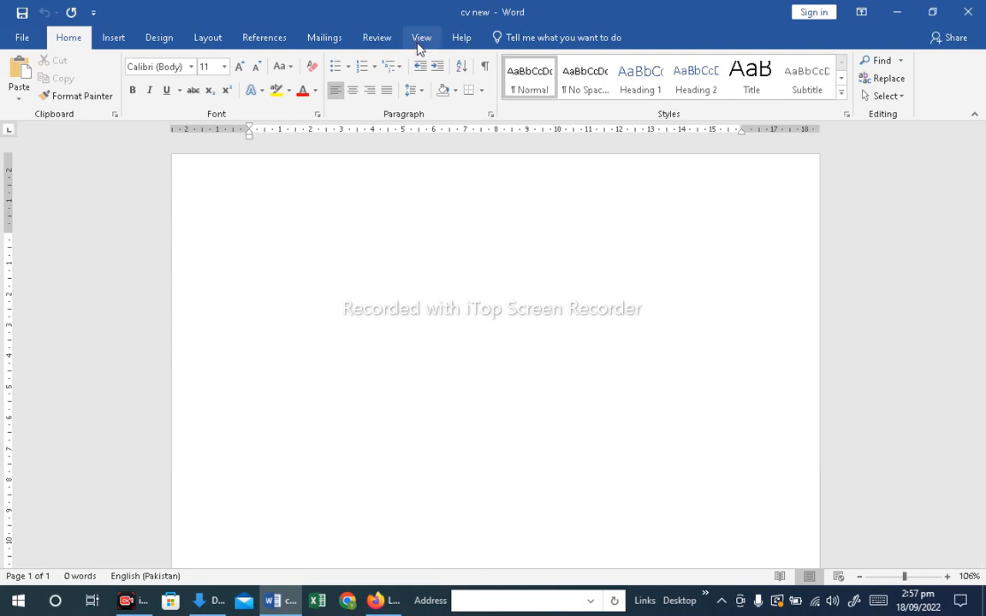
{"action": "left_click", "coordinate": [209, 37]}
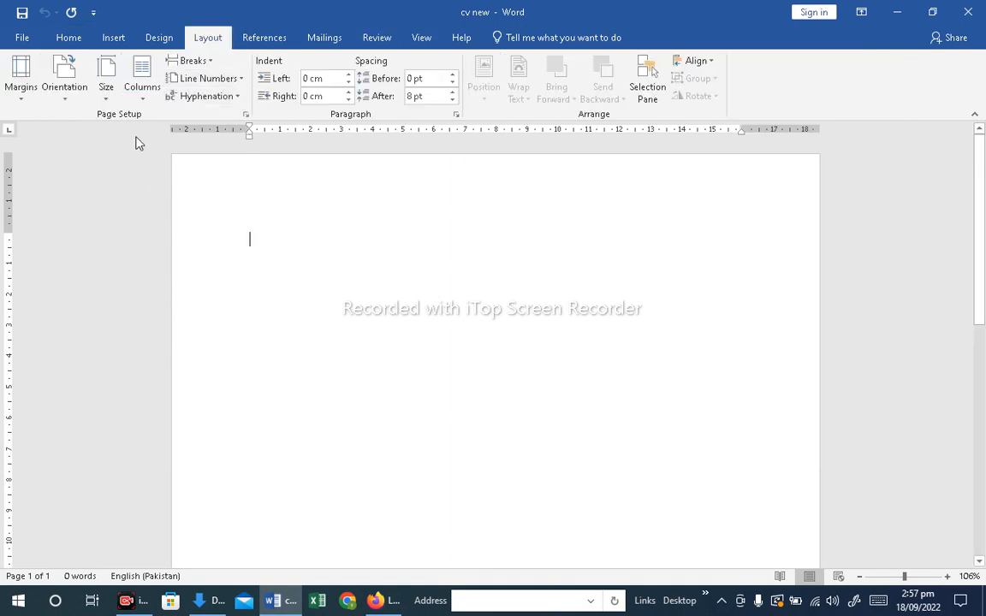
{"action": "left_click", "coordinate": [104, 102]}
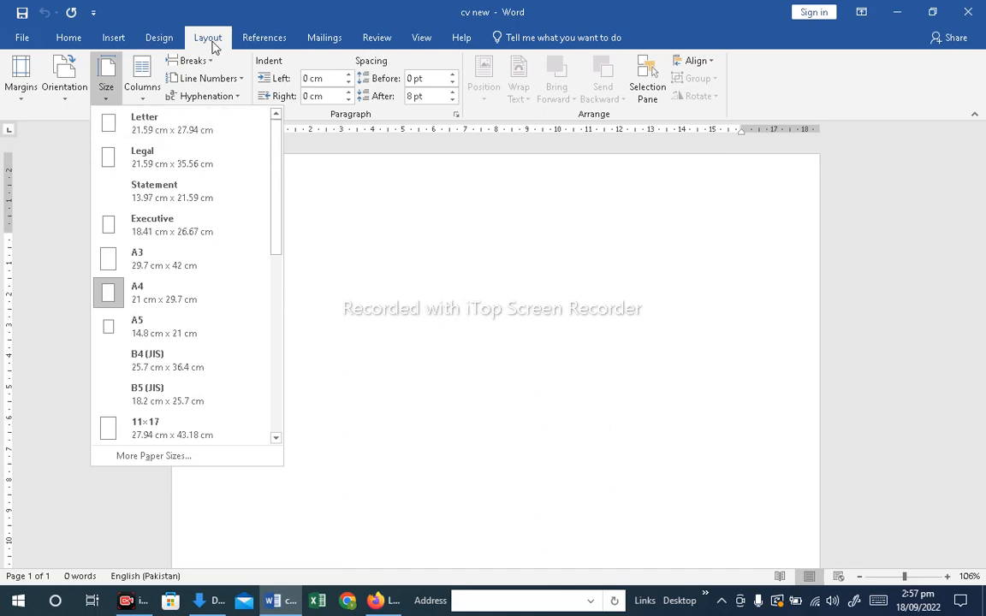
{"action": "left_click", "coordinate": [158, 301]}
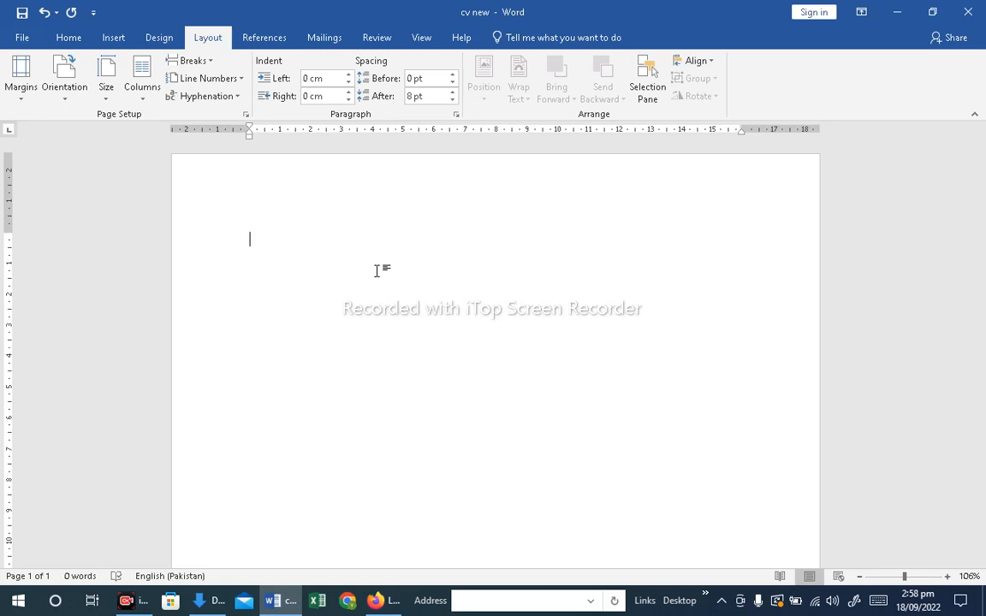
Copy the contact details block from the FINAL TEXT TEXT document and paste it into cv new
{"action": "mouse_move", "coordinate": [278, 600]}
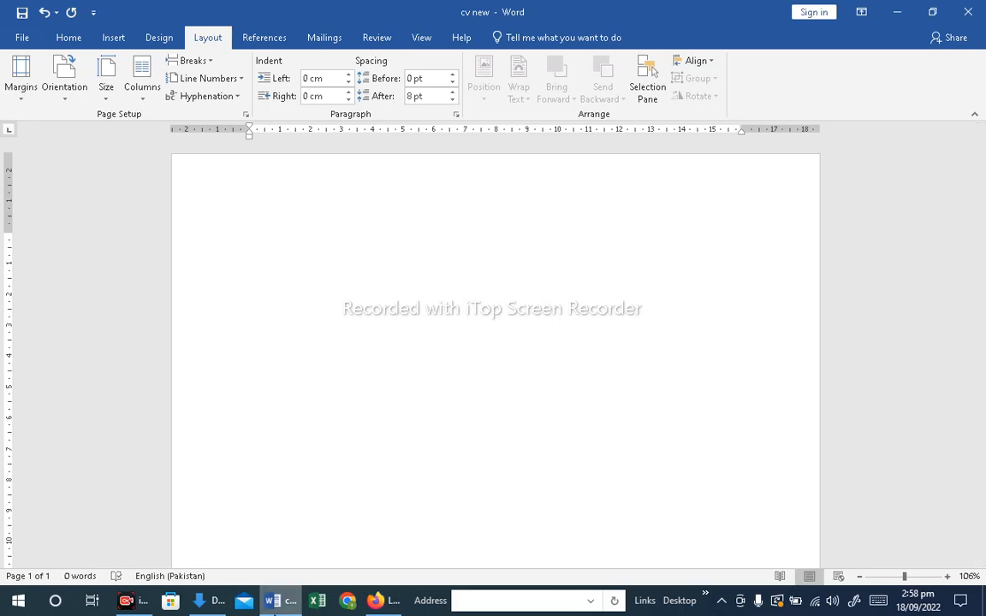
{"action": "left_click", "coordinate": [275, 600]}
{"action": "left_click", "coordinate": [276, 601]}
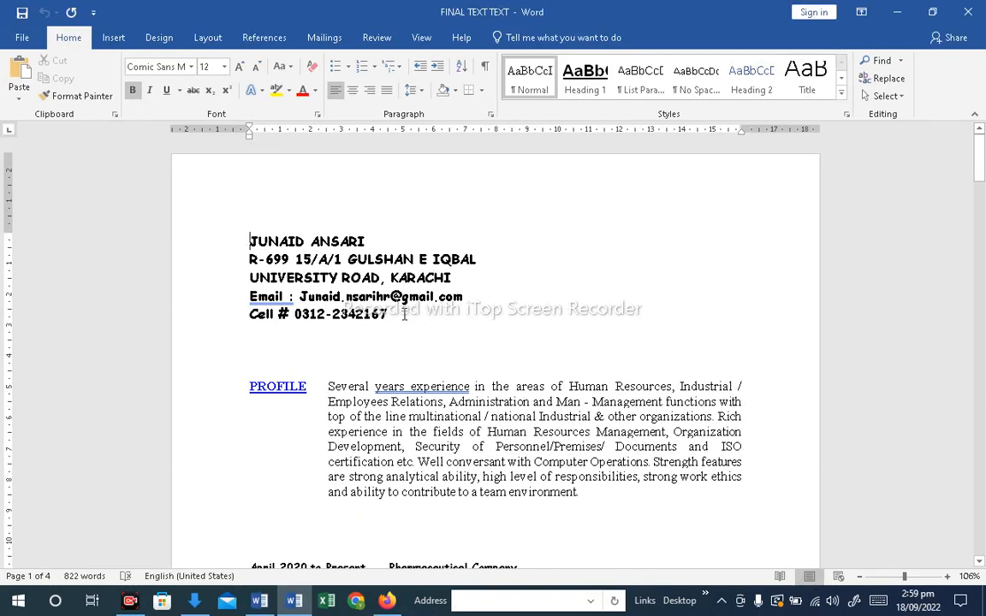
{"action": "left_click_drag", "start_coordinate": [391, 314], "coordinate": [233, 250]}
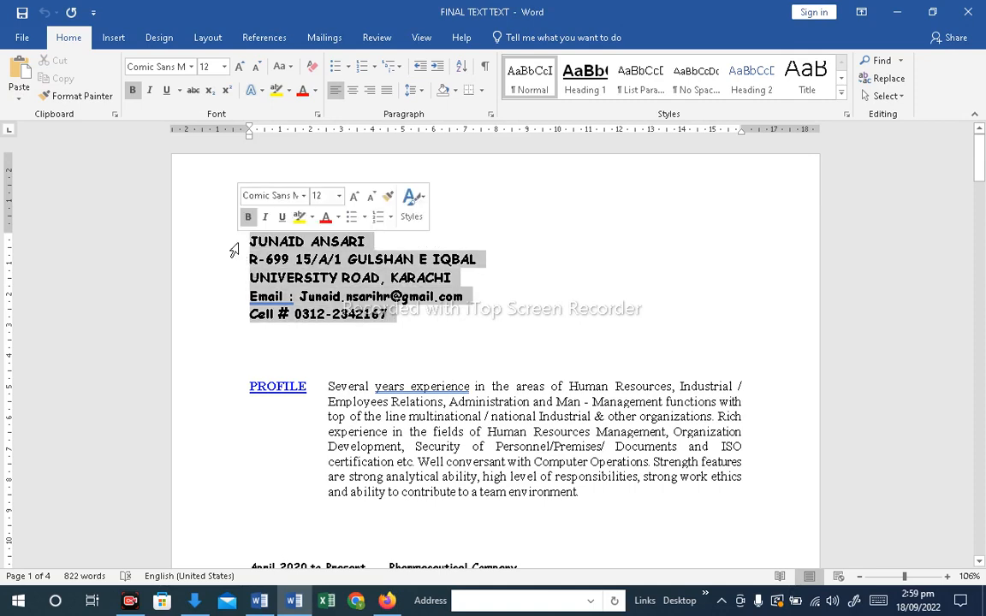
{"action": "left_click", "coordinate": [280, 260]}
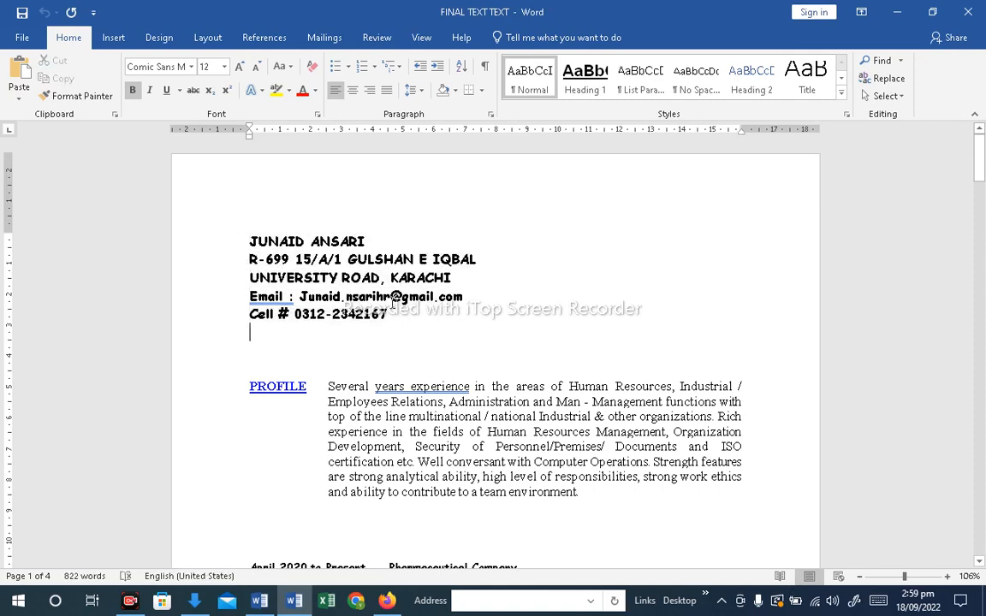
{"action": "left_click_drag", "start_coordinate": [249, 332], "coordinate": [251, 244]}
{"action": "key", "text": "ctrl+c"}
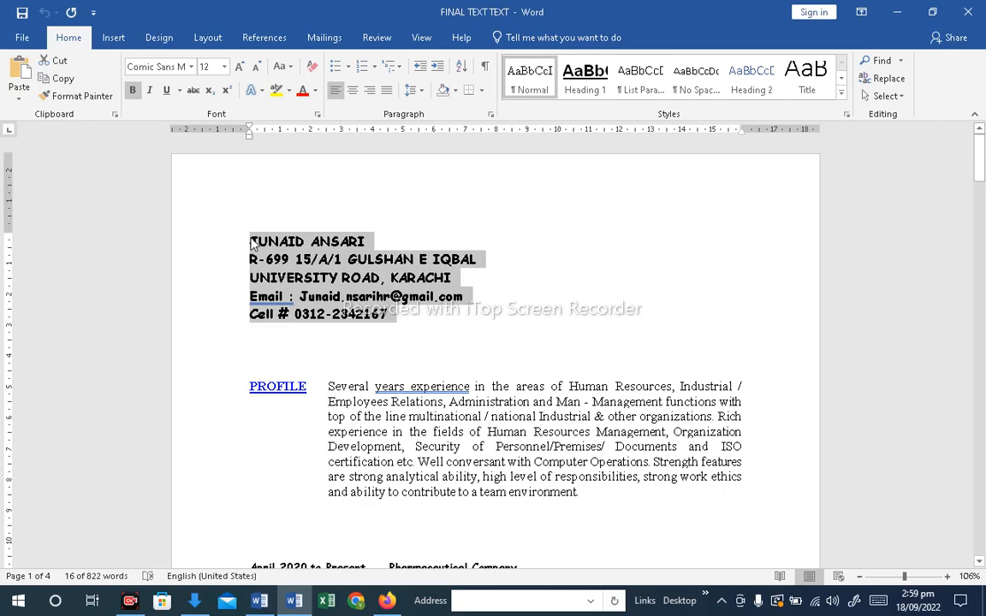
{"action": "left_click", "coordinate": [294, 602]}
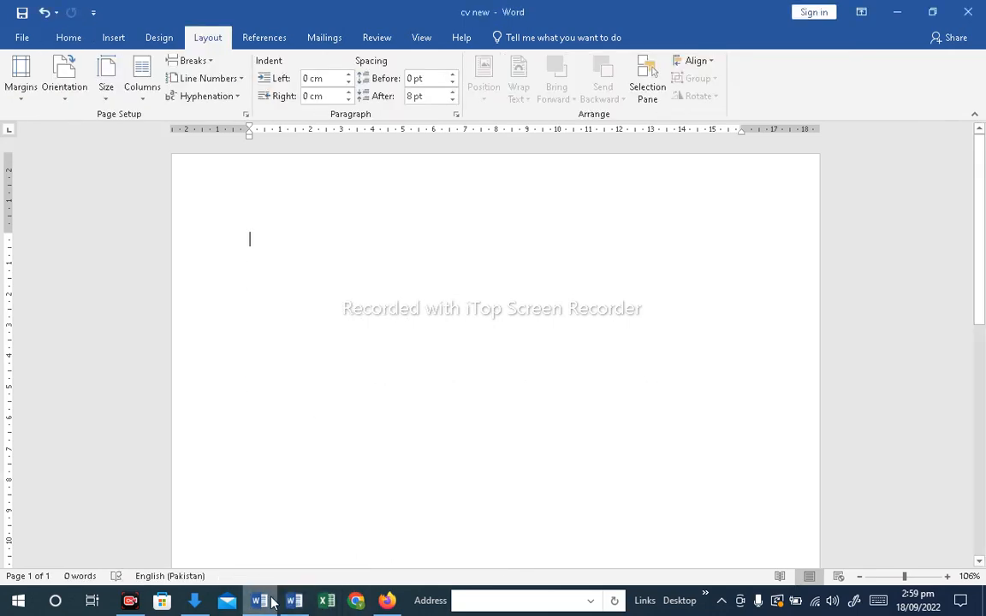
{"action": "left_click", "coordinate": [271, 603]}
{"action": "left_click", "coordinate": [266, 604]}
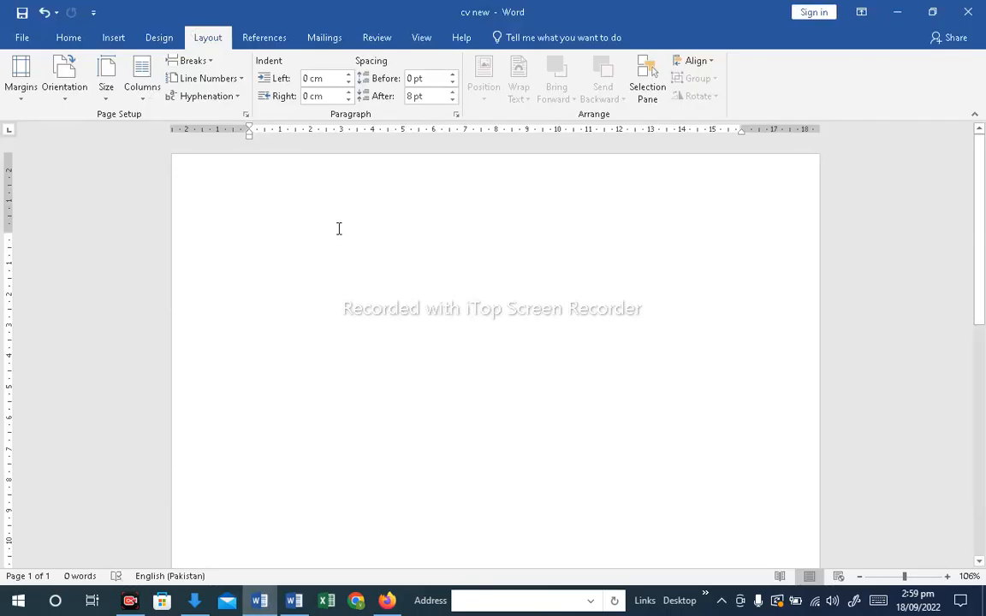
{"action": "key", "text": "ctrl+v"}
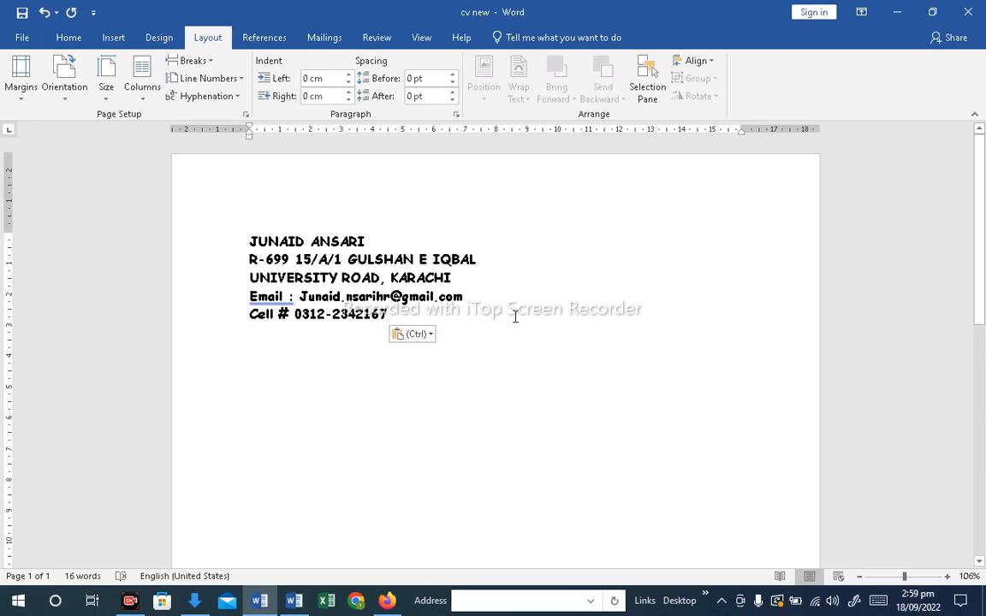
{"action": "left_click", "coordinate": [401, 315]}
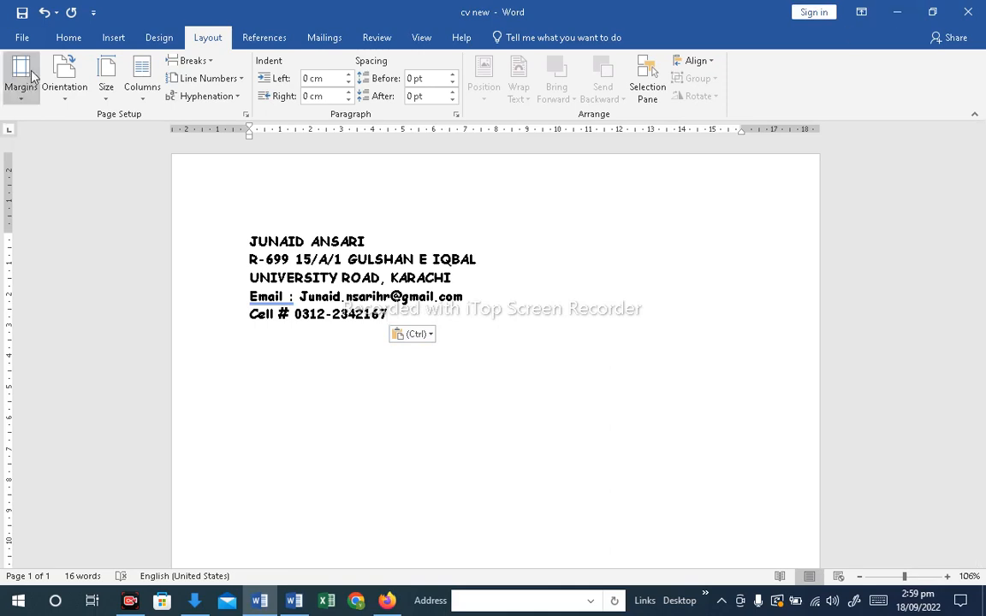
{"action": "left_click", "coordinate": [26, 37]}
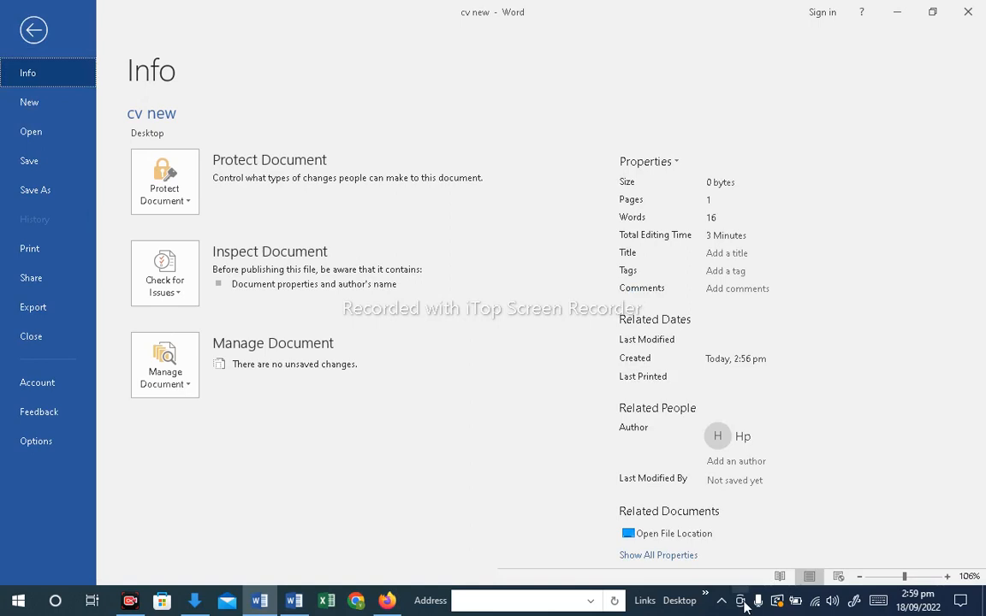
{"action": "key", "text": "Escape"}
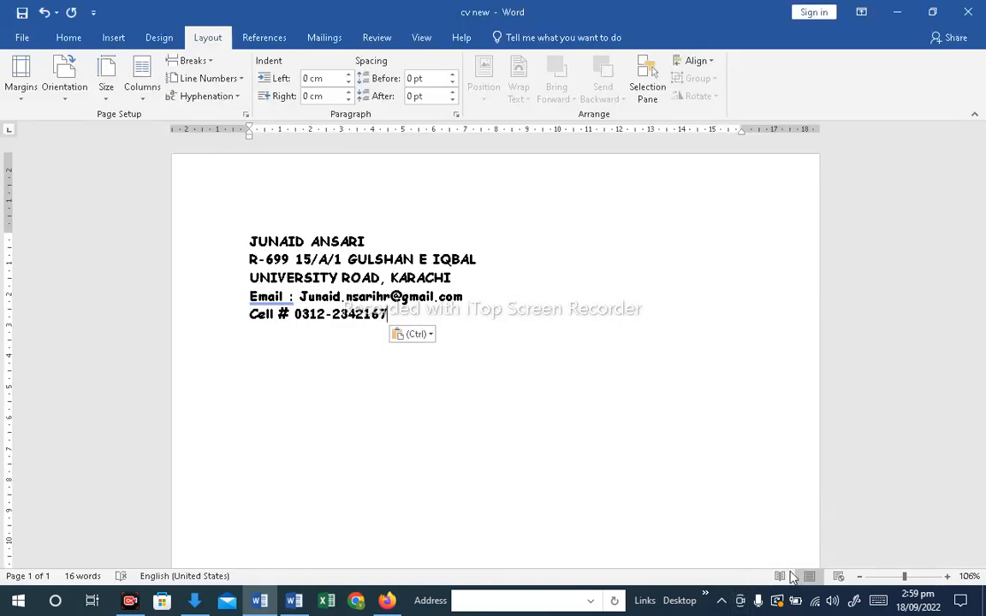
Insert the 360_F_463635929 avatar picture from the Desktop folder
{"action": "left_click", "coordinate": [114, 38]}
{"action": "left_click", "coordinate": [168, 63]}
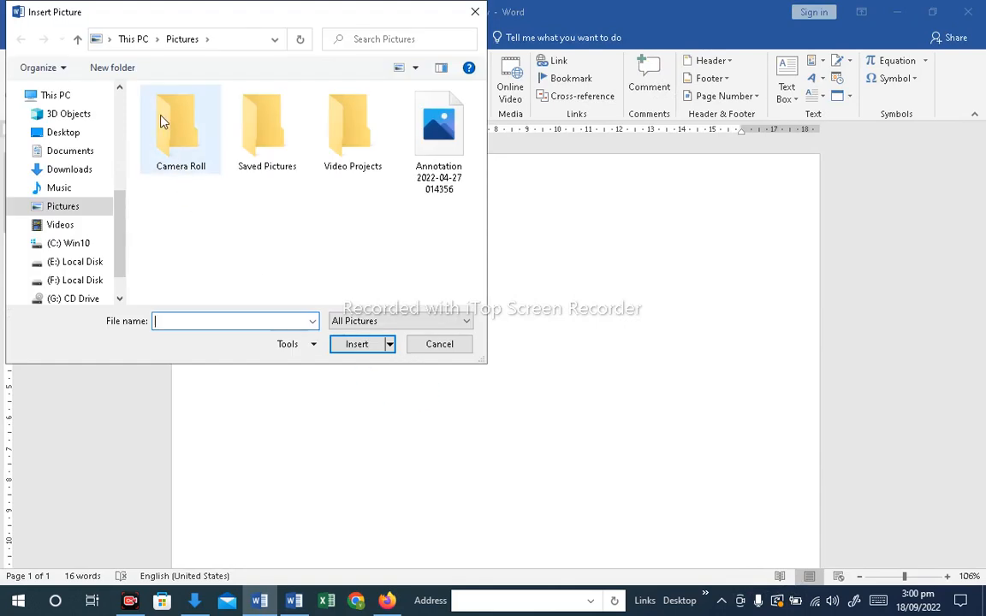
{"action": "left_click_drag", "start_coordinate": [124, 212], "coordinate": [132, 93]}
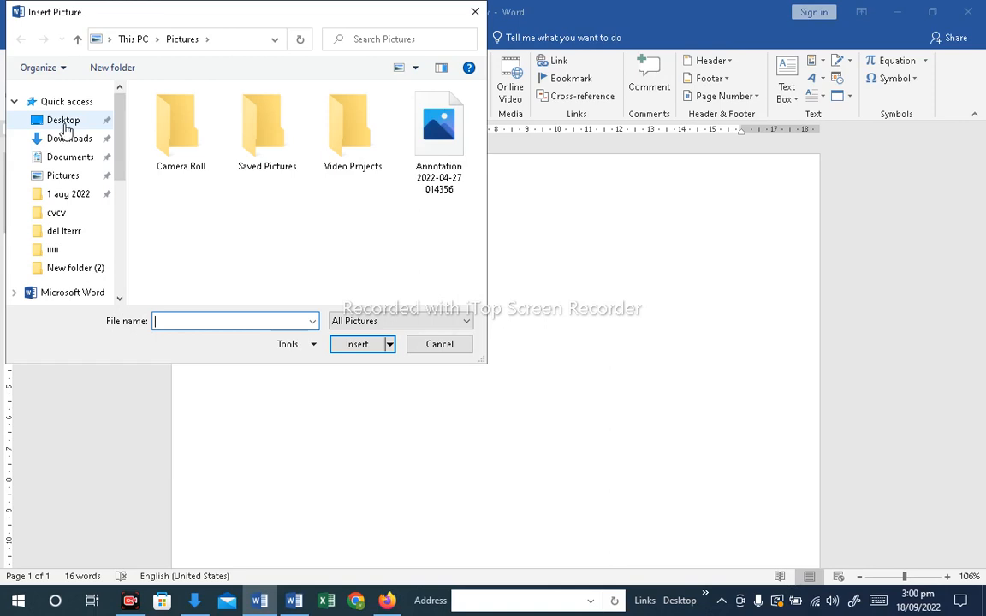
{"action": "left_click", "coordinate": [64, 125]}
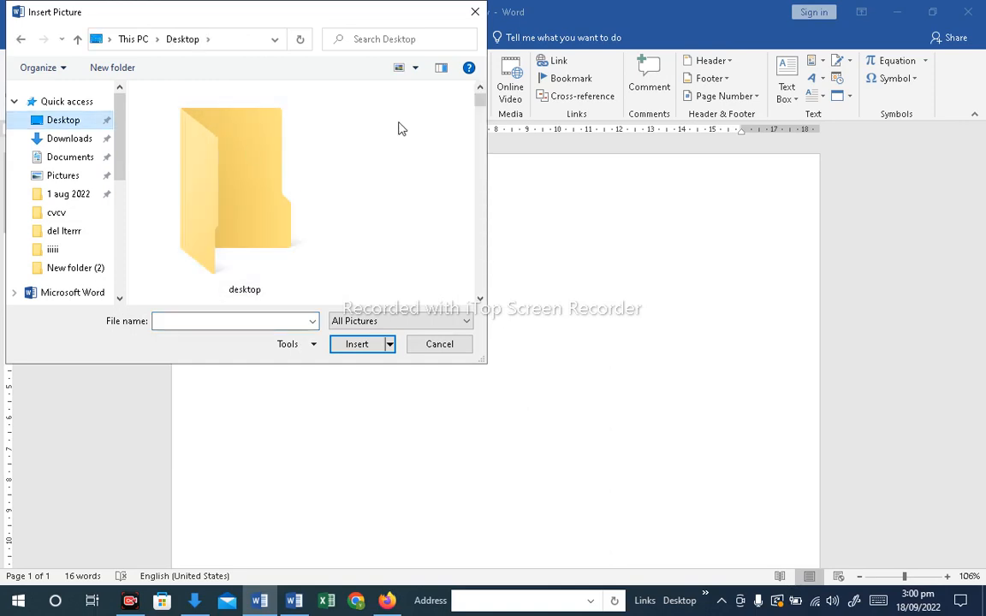
{"action": "left_click_drag", "start_coordinate": [481, 102], "coordinate": [480, 288]}
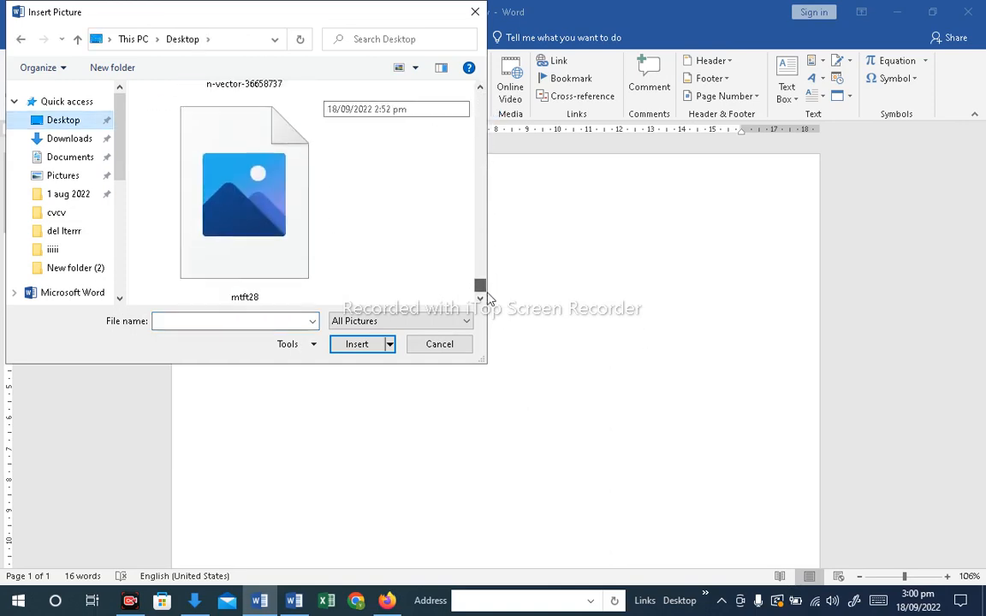
{"action": "left_click", "coordinate": [481, 89]}
{"action": "left_click", "coordinate": [480, 89]}
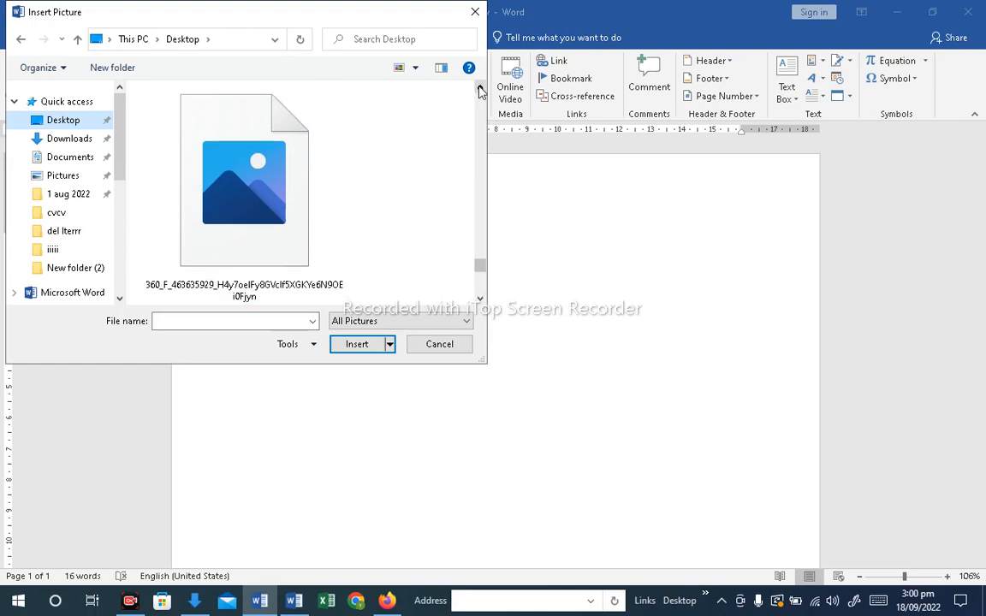
{"action": "left_click", "coordinate": [480, 89]}
{"action": "left_click", "coordinate": [481, 298]}
{"action": "left_click", "coordinate": [480, 299]}
{"action": "left_click", "coordinate": [480, 298]}
{"action": "double_click", "coordinate": [293, 226]}
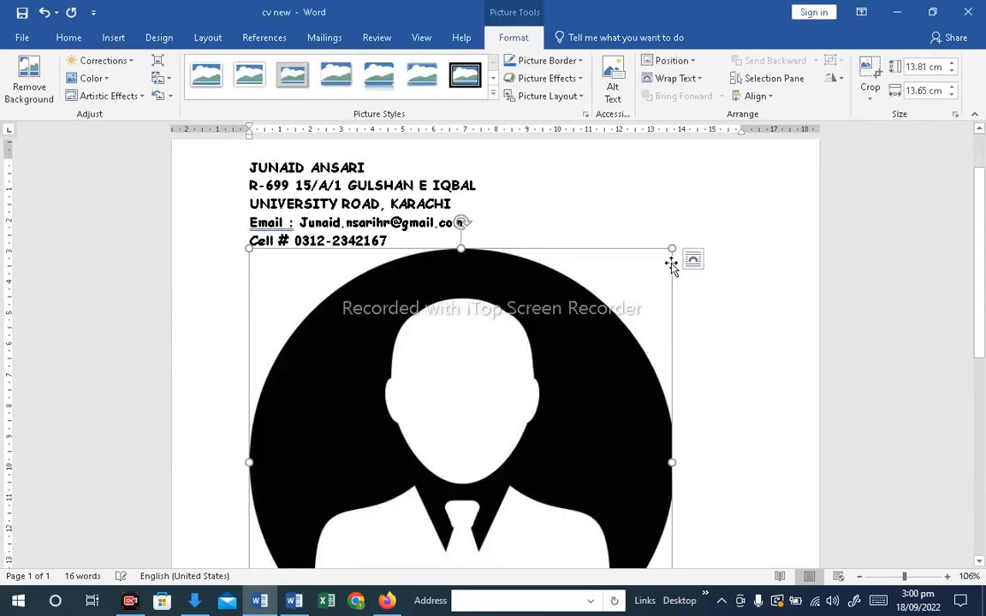
Resize the picture to about 7.63 cm by 7.55 cm
{"action": "left_click_drag", "start_coordinate": [672, 249], "coordinate": [475, 440]}
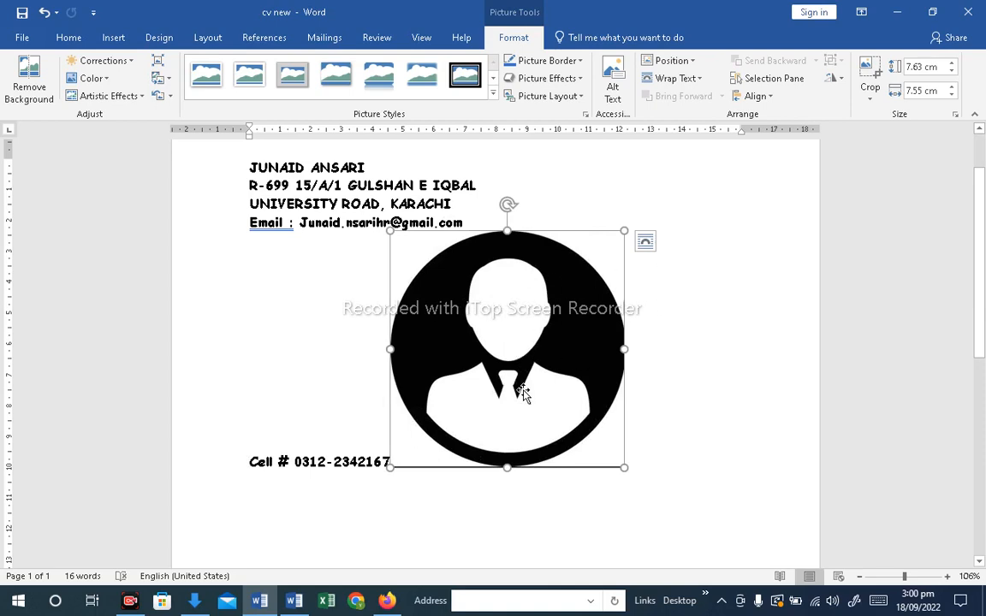
{"action": "left_click", "coordinate": [111, 38]}
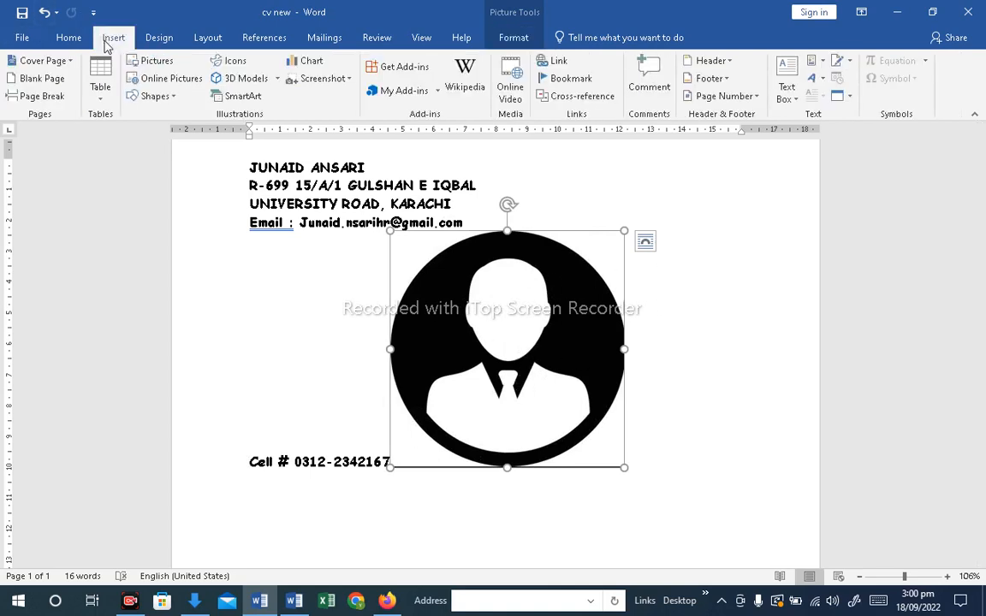
{"action": "left_click", "coordinate": [158, 67]}
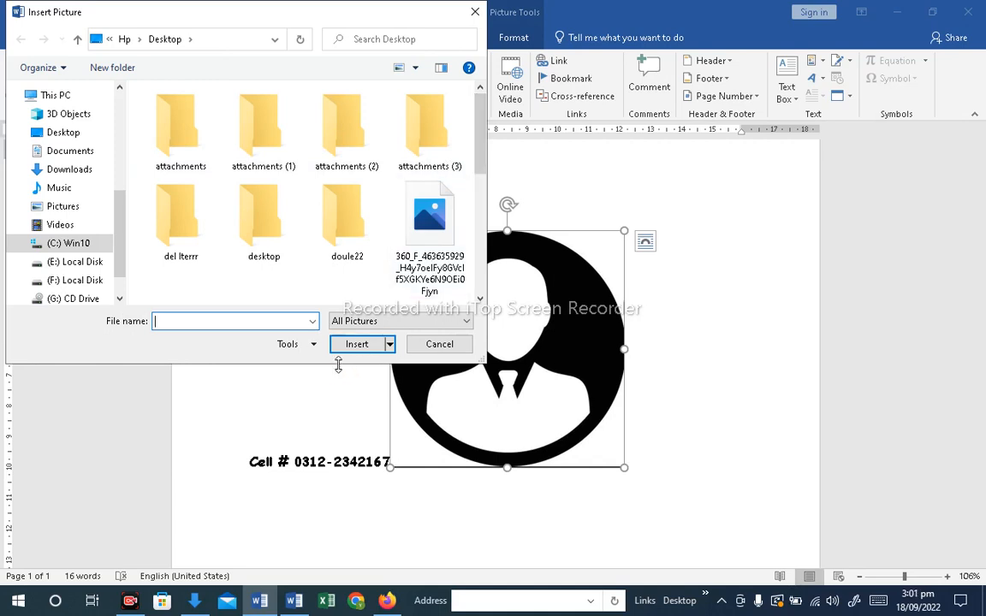
{"action": "left_click", "coordinate": [440, 346]}
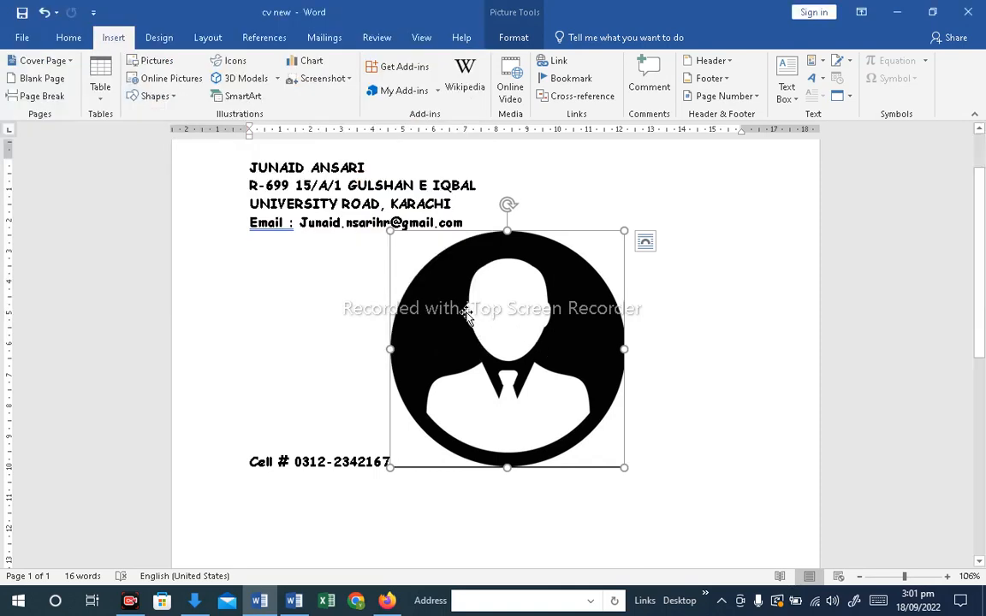
Set the picture's text wrapping to Behind Text
{"action": "right_click", "coordinate": [540, 315]}
{"action": "mouse_move", "coordinate": [599, 245]}
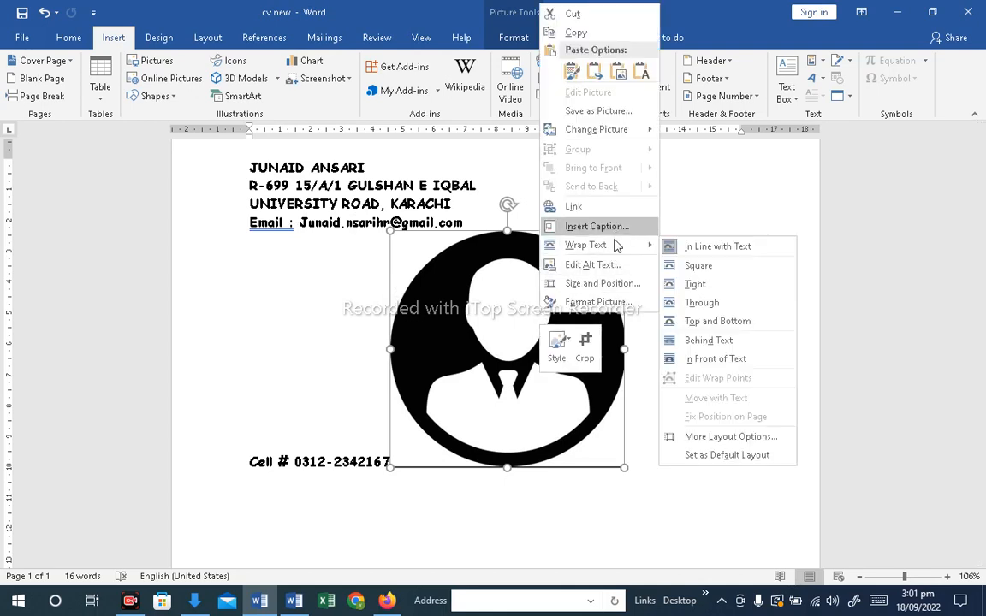
{"action": "left_click", "coordinate": [703, 340]}
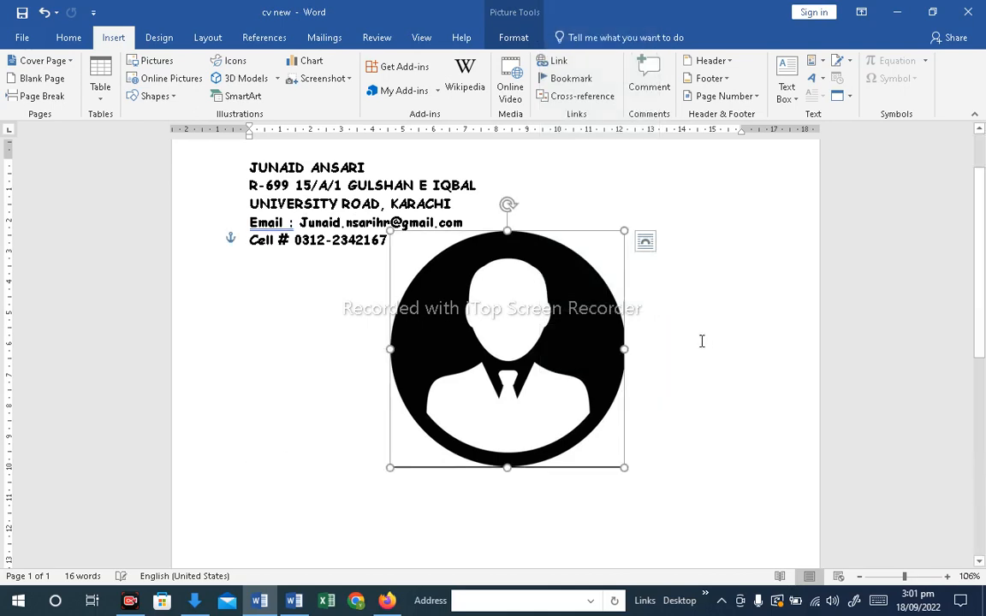
Shrink the picture and move it to the page's upper right beside the contact details
{"action": "scroll", "coordinate": [984, 308], "scroll_direction": "up", "scroll_amount": 2}
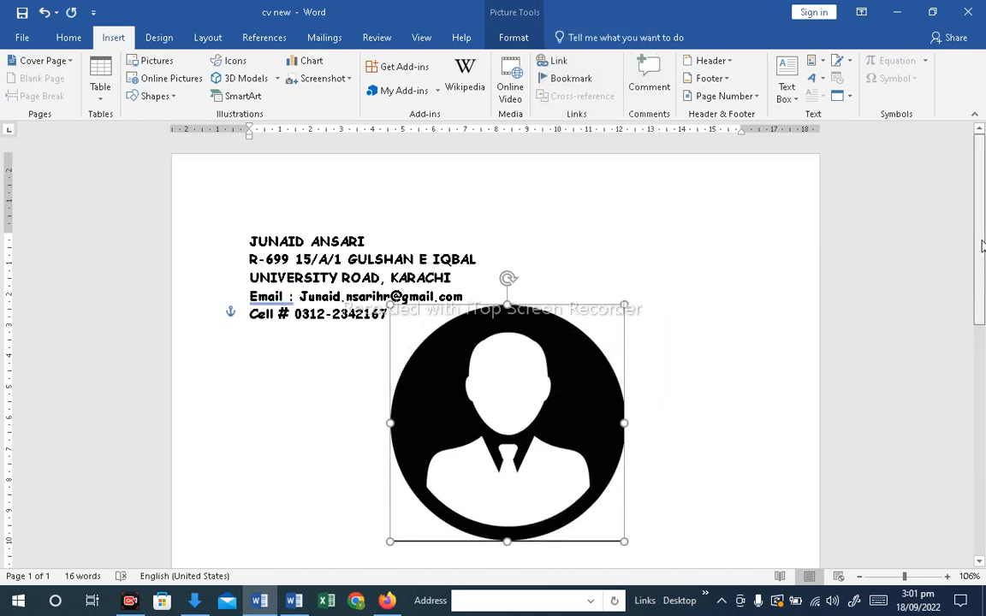
{"action": "left_click_drag", "start_coordinate": [500, 412], "coordinate": [629, 283]}
{"action": "left_click_drag", "start_coordinate": [535, 403], "coordinate": [665, 269]}
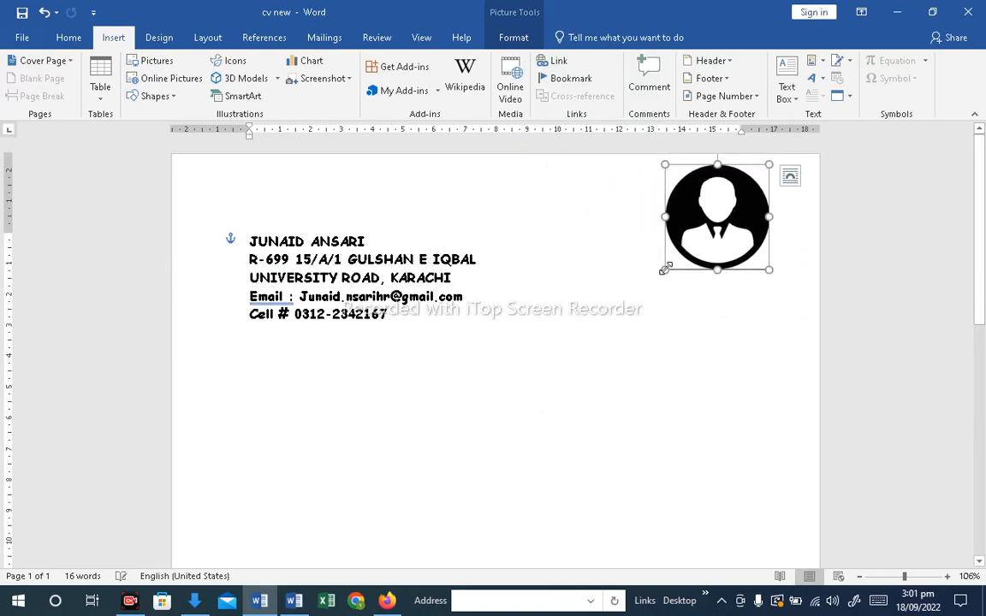
{"action": "left_click_drag", "start_coordinate": [719, 221], "coordinate": [660, 259]}
{"action": "left_click_drag", "start_coordinate": [597, 314], "coordinate": [591, 320]}
{"action": "mouse_move", "coordinate": [653, 258]}
{"action": "left_mouse_down"}
{"action": "mouse_move", "coordinate": [658, 250]}
{"action": "mouse_move", "coordinate": [660, 258]}
{"action": "left_mouse_up"}
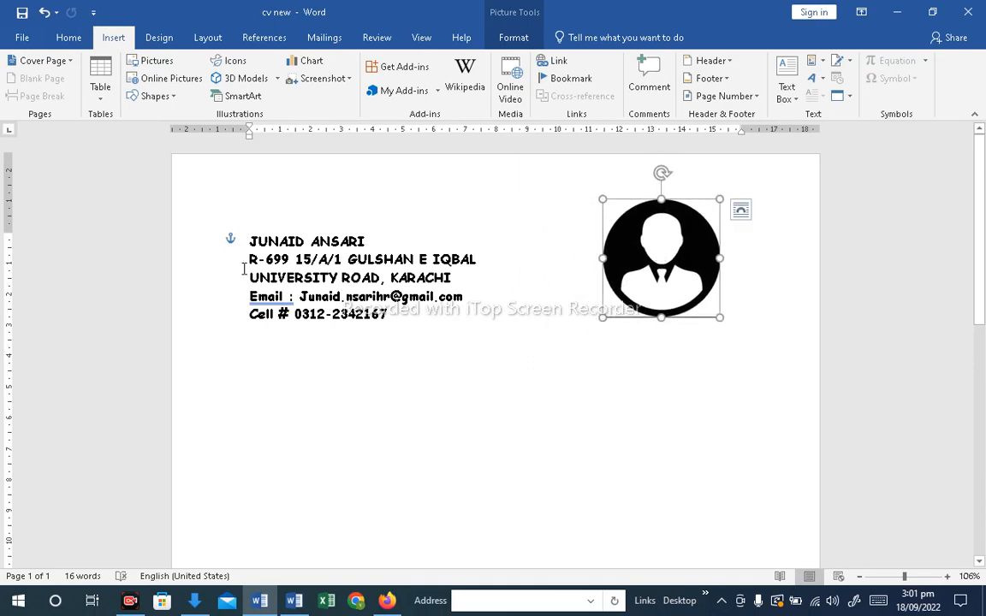
Select the contact details lines and set their font size to 14 pt
{"action": "left_click", "coordinate": [243, 269]}
{"action": "left_click_drag", "start_coordinate": [397, 312], "coordinate": [237, 240]}
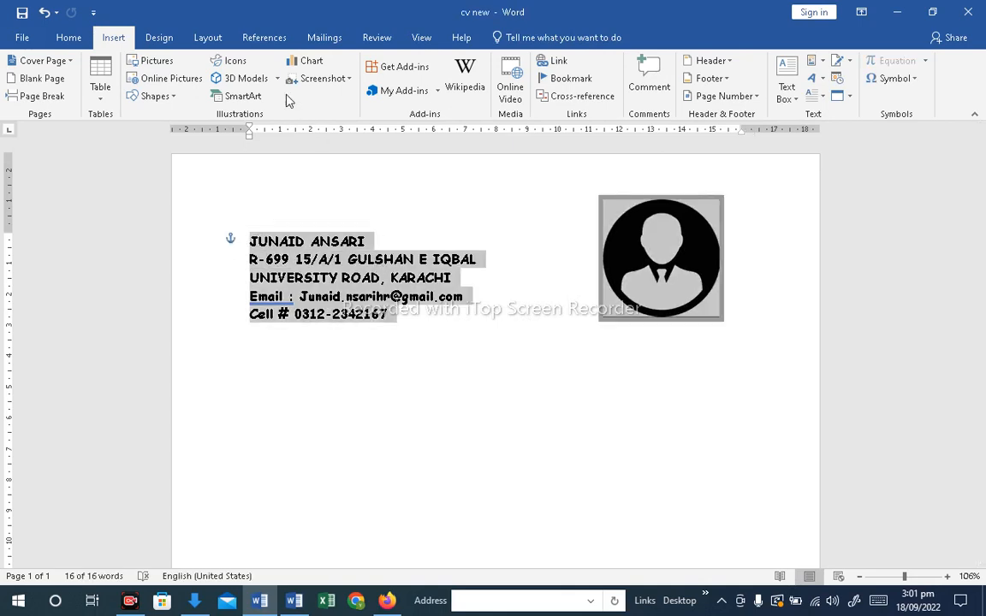
{"action": "left_click", "coordinate": [71, 38]}
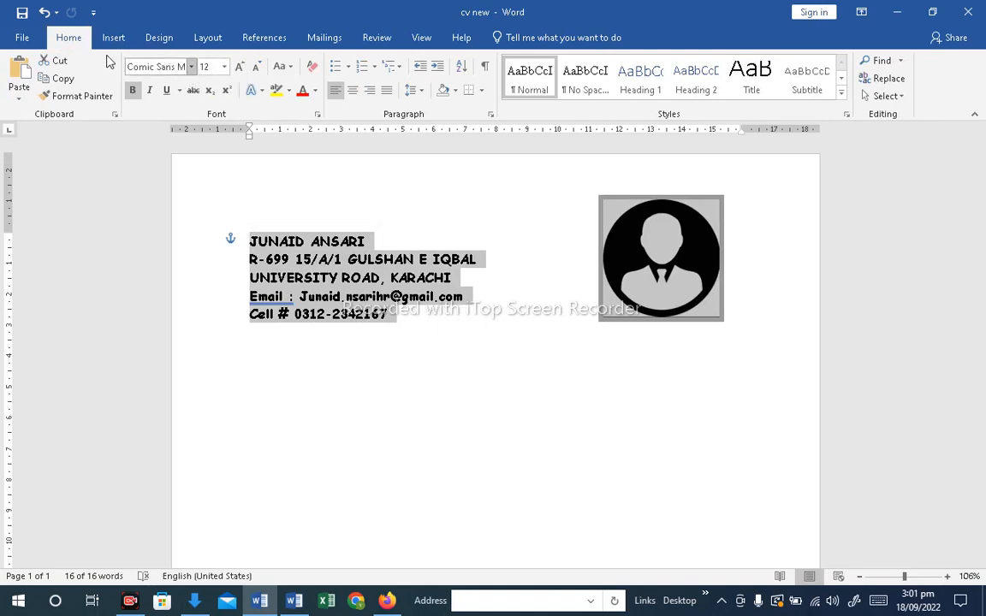
{"action": "left_click", "coordinate": [239, 68]}
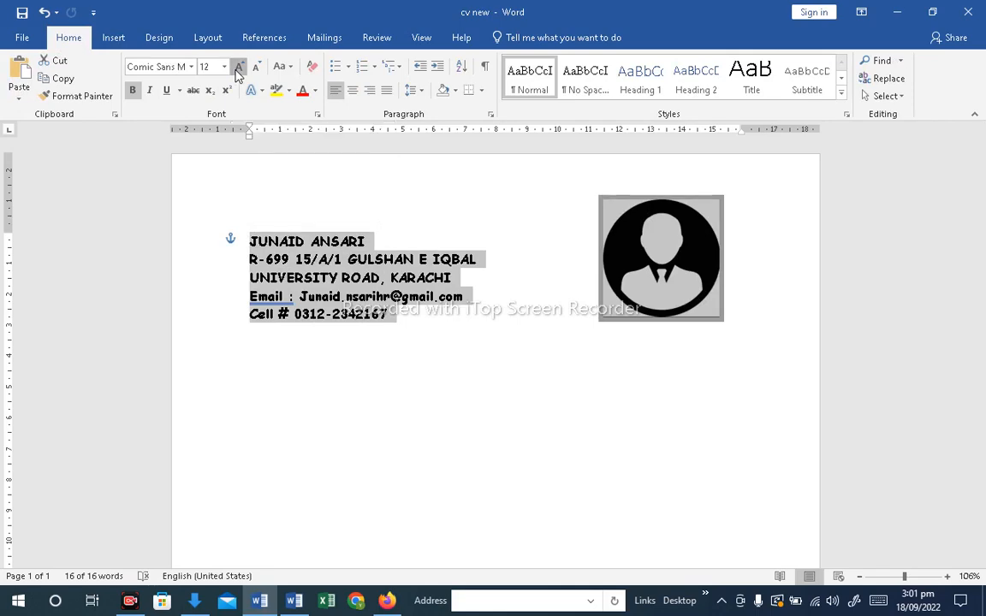
{"action": "left_click", "coordinate": [239, 68]}
{"action": "left_click", "coordinate": [239, 68]}
{"action": "left_click", "coordinate": [238, 69]}
{"action": "left_click", "coordinate": [239, 68]}
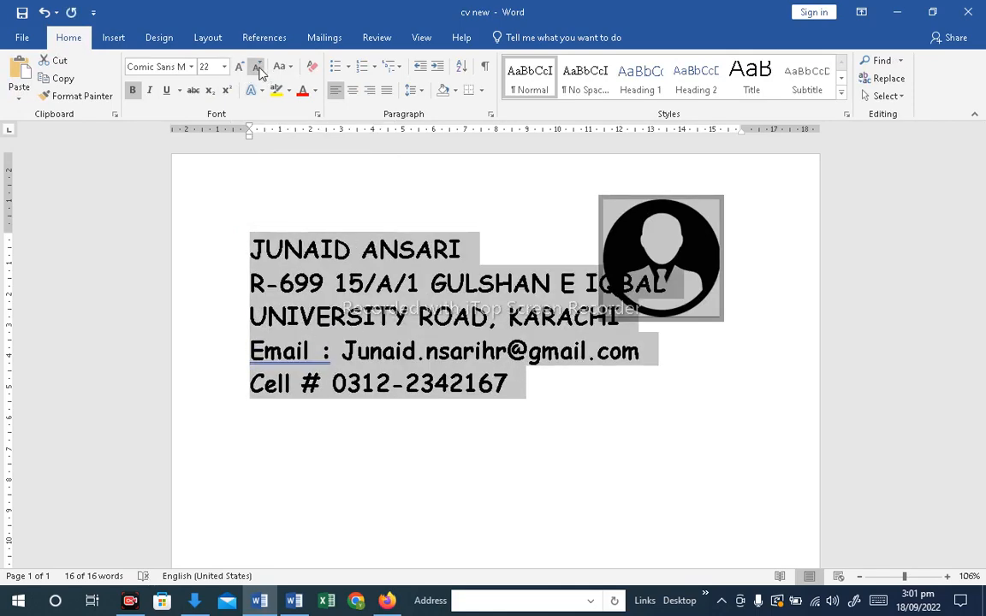
{"action": "left_click", "coordinate": [260, 70]}
{"action": "left_click", "coordinate": [259, 70]}
{"action": "left_click", "coordinate": [259, 70]}
{"action": "left_click", "coordinate": [259, 70]}
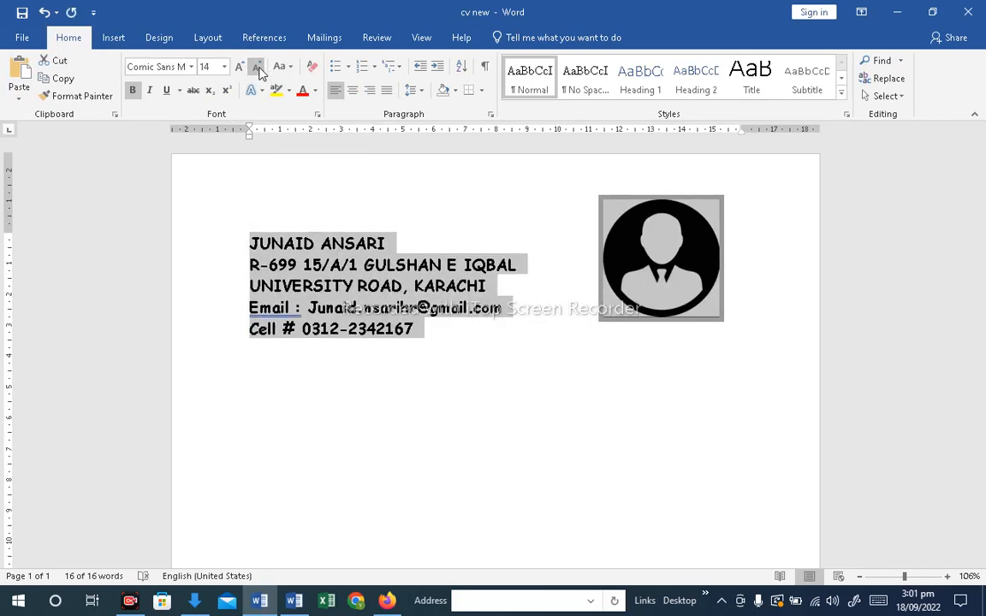
{"action": "left_click", "coordinate": [396, 398]}
{"action": "left_click", "coordinate": [269, 203]}
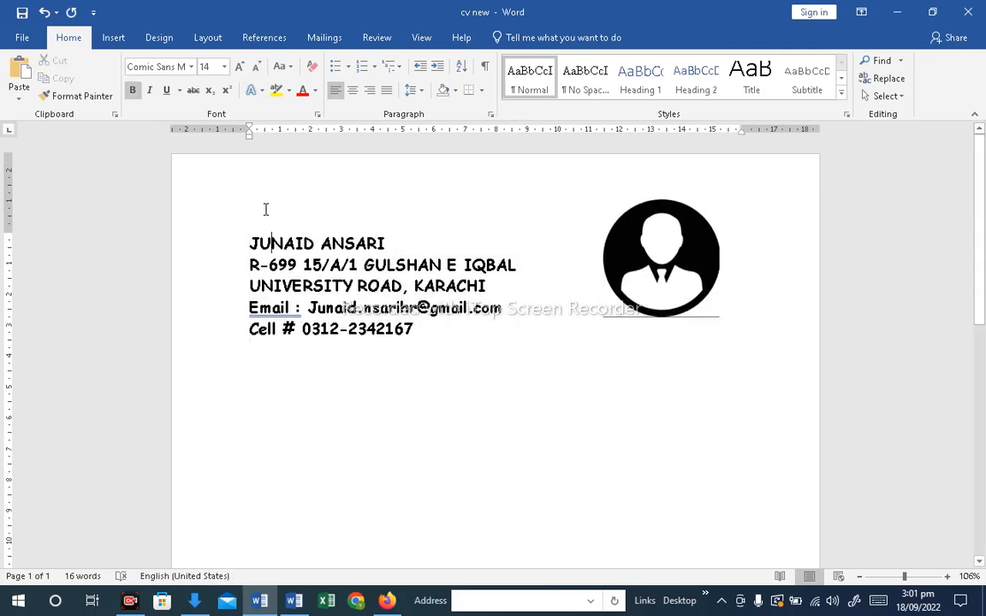
Nudge the profile picture slightly right and down beside the contact details
{"action": "left_click", "coordinate": [622, 347]}
{"action": "left_click_drag", "start_coordinate": [657, 251], "coordinate": [669, 266]}
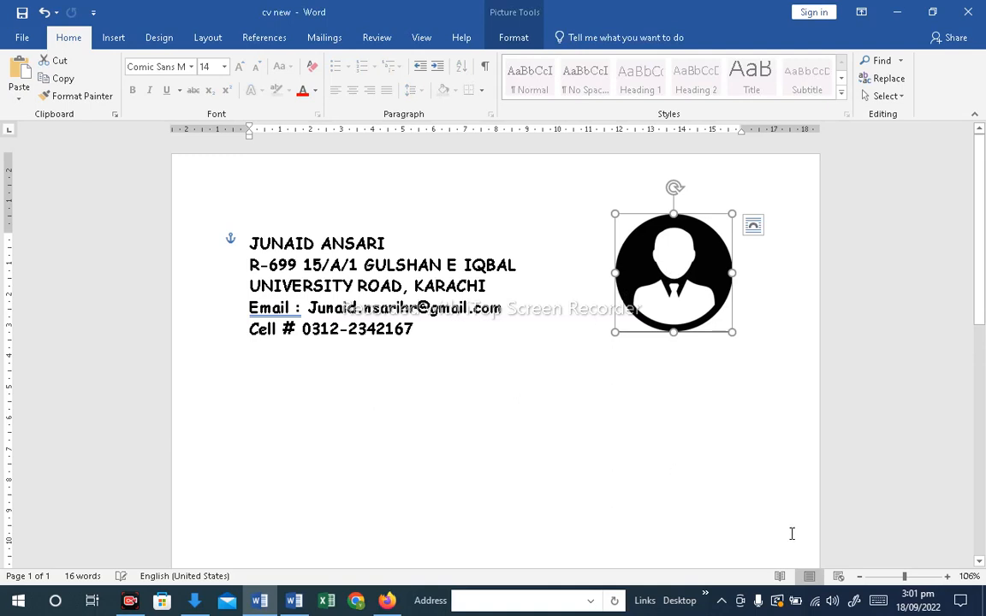
{"action": "left_click", "coordinate": [445, 402]}
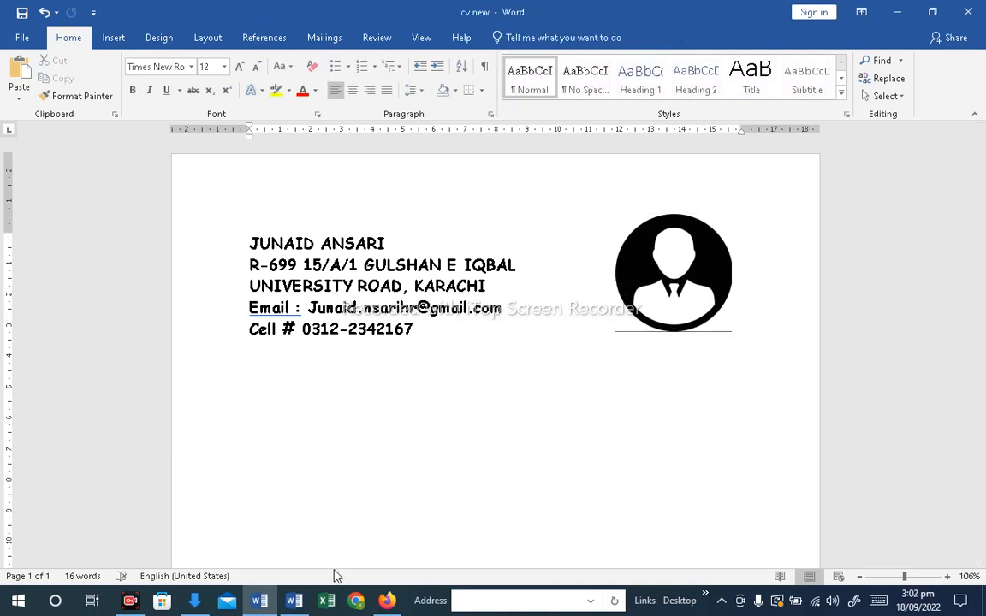
Copy the profile paragraph from the FINAL TEXT TEXT document
{"action": "left_click", "coordinate": [293, 601]}
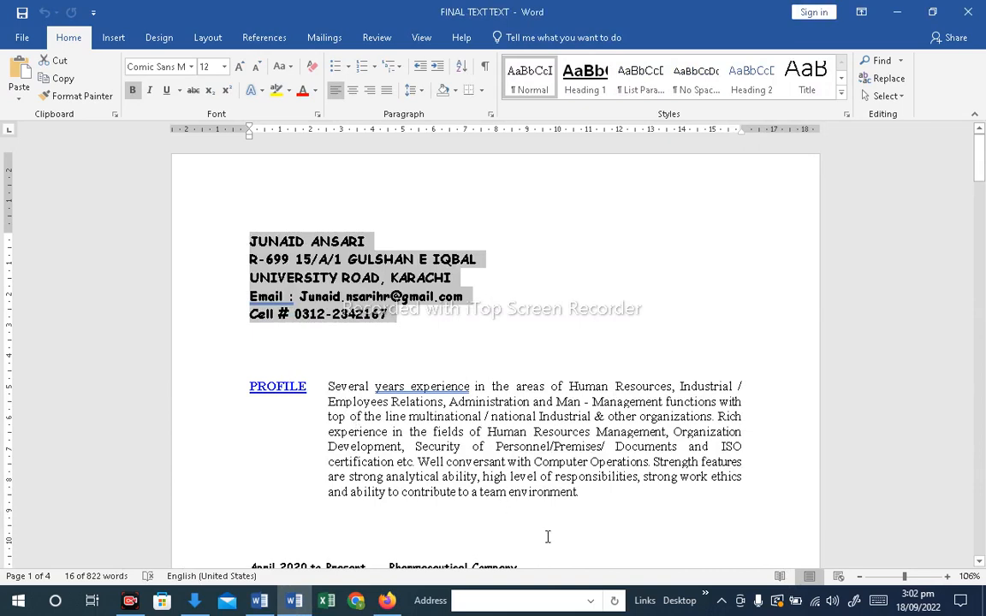
{"action": "left_click_drag", "start_coordinate": [580, 492], "coordinate": [326, 387]}
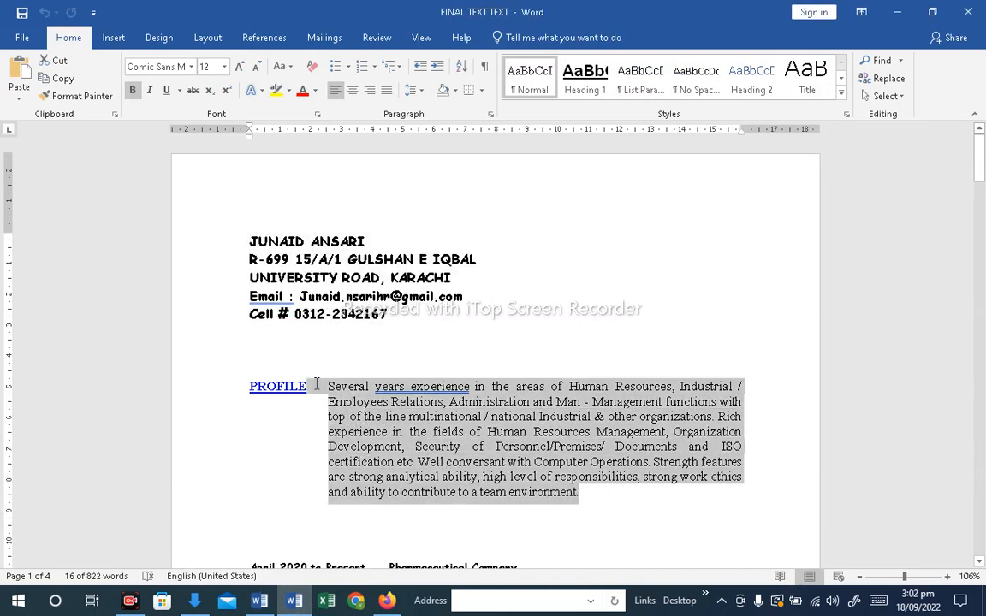
{"action": "right_click", "coordinate": [355, 400]}
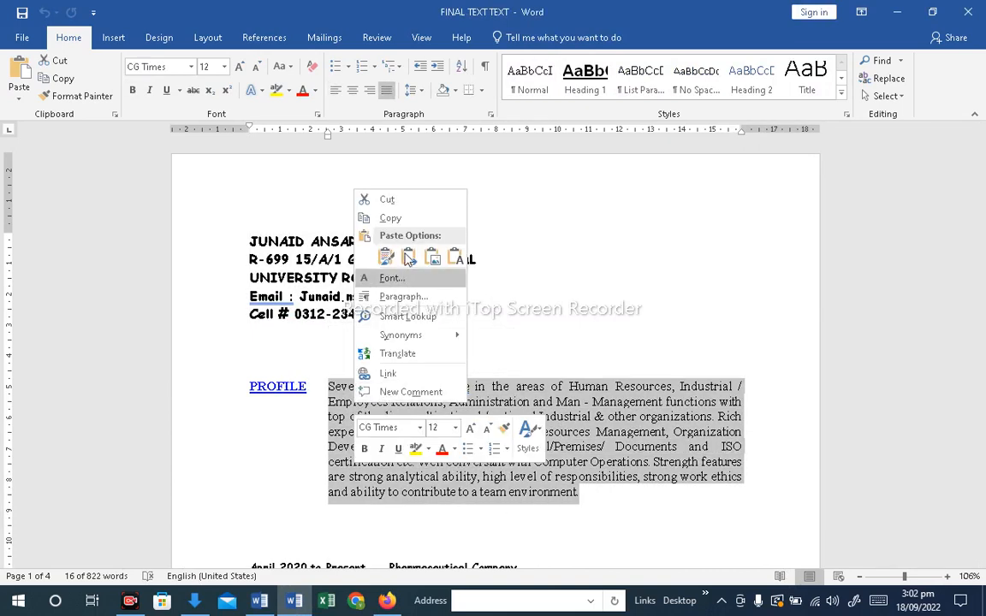
{"action": "left_click", "coordinate": [402, 220]}
Add an "Objective:" heading below the contact details and paste the profile paragraph under it
{"action": "left_click", "coordinate": [260, 602]}
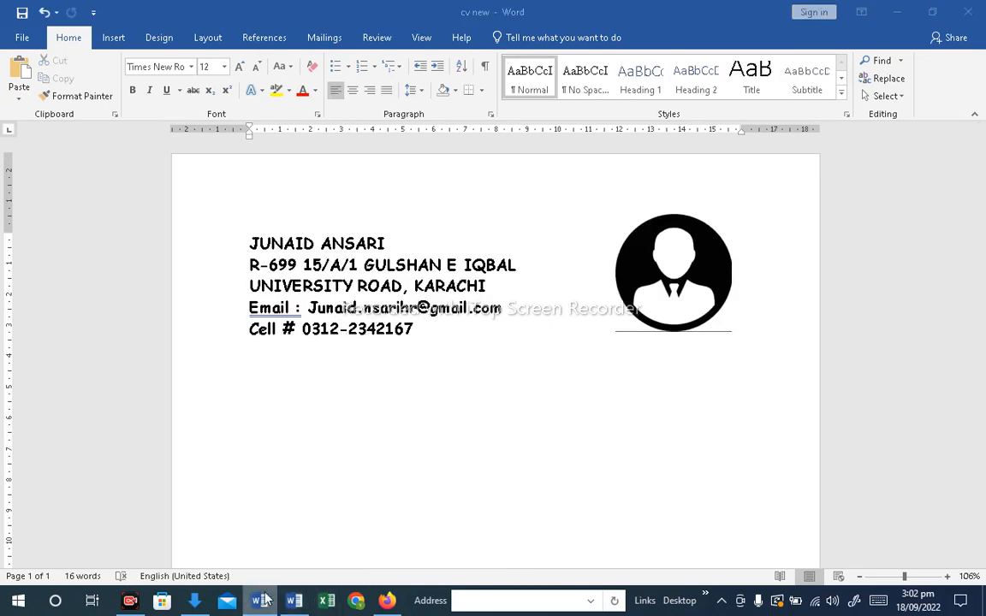
{"action": "key", "text": "Return"}
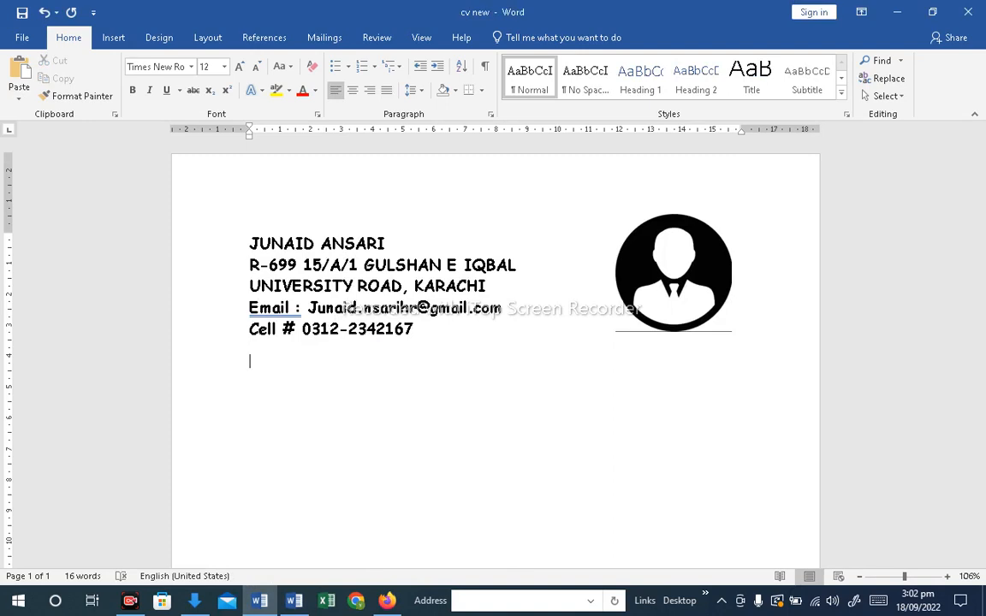
{"action": "type", "text": "Objective:"}
{"action": "key", "text": "Return"}
{"action": "key", "text": "ctrl+v"}
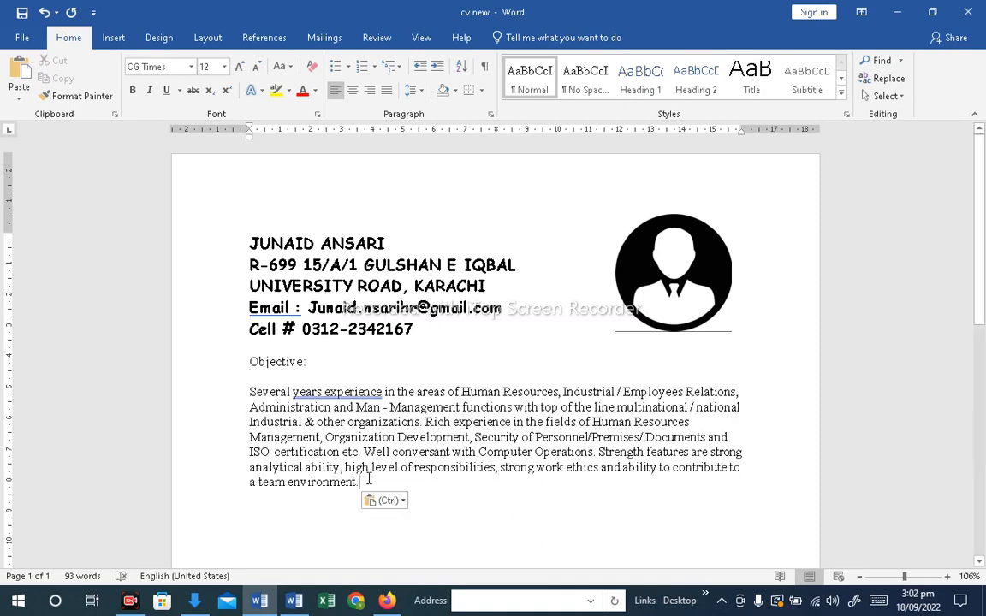
{"action": "key", "text": "Return"}
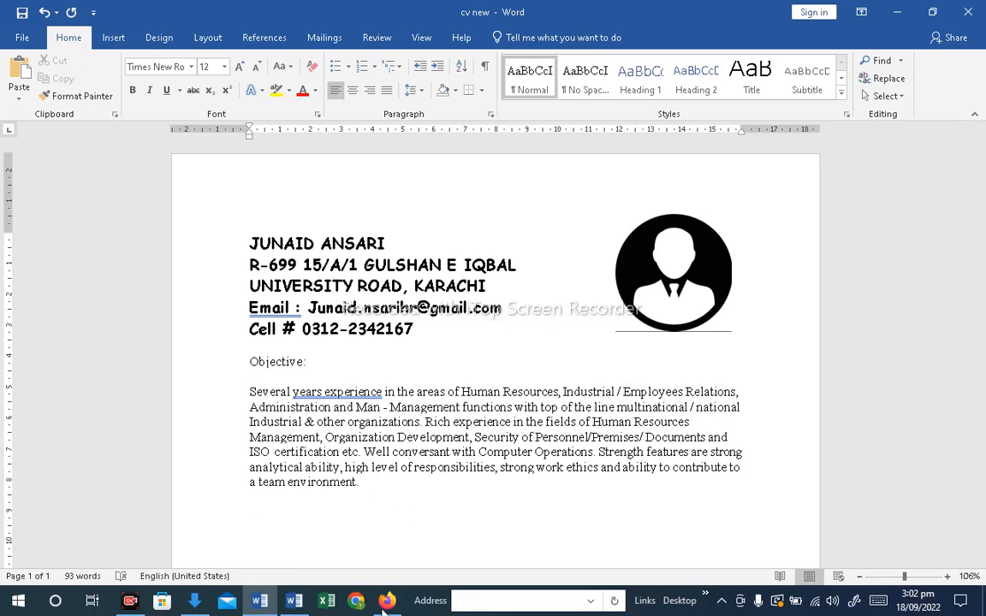
Add a "Qualification:" heading below the objective paragraph
{"action": "left_click", "coordinate": [294, 601]}
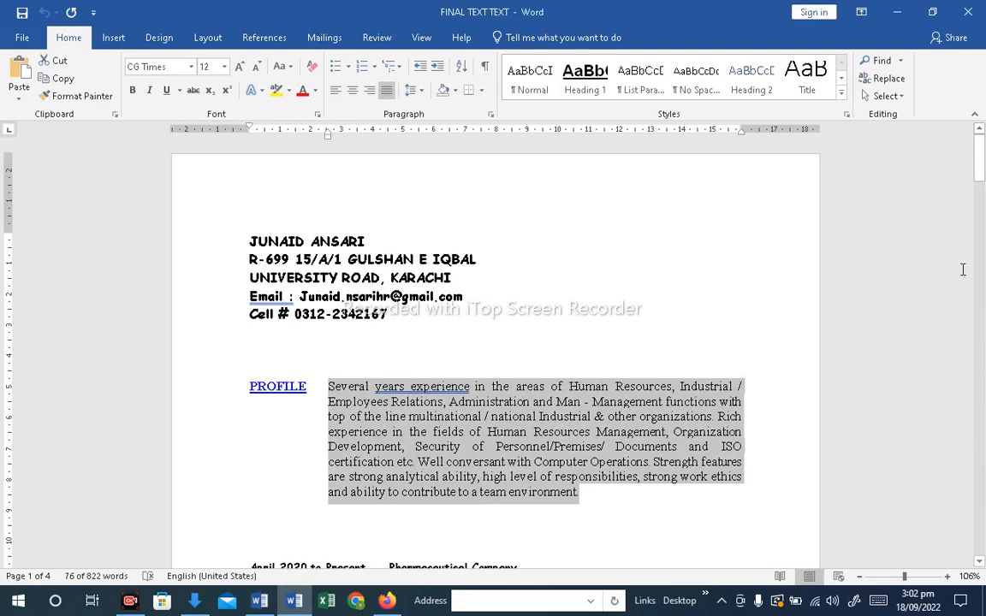
{"action": "left_click_drag", "start_coordinate": [981, 163], "coordinate": [983, 356]}
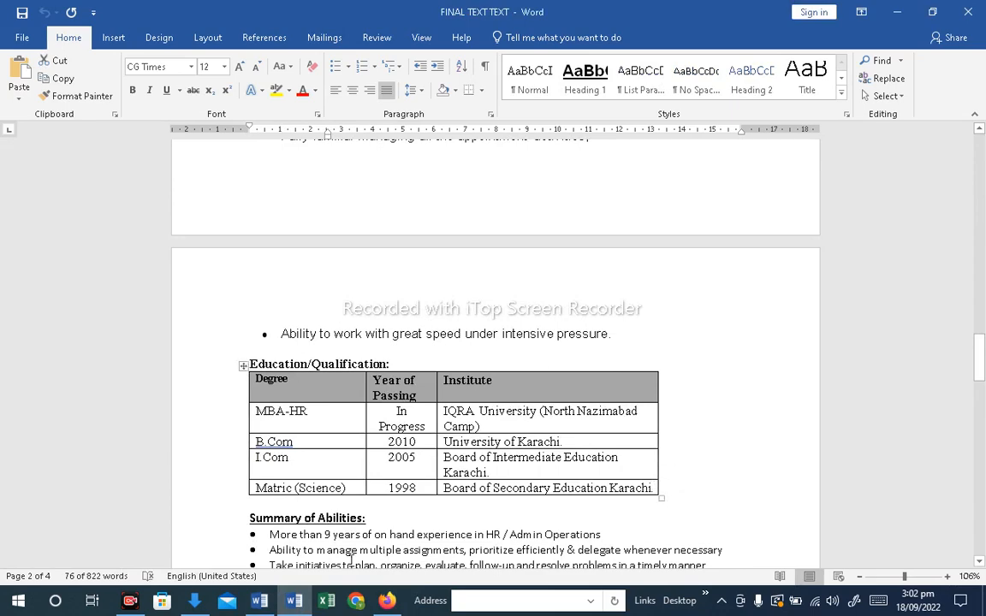
{"action": "left_click", "coordinate": [260, 600]}
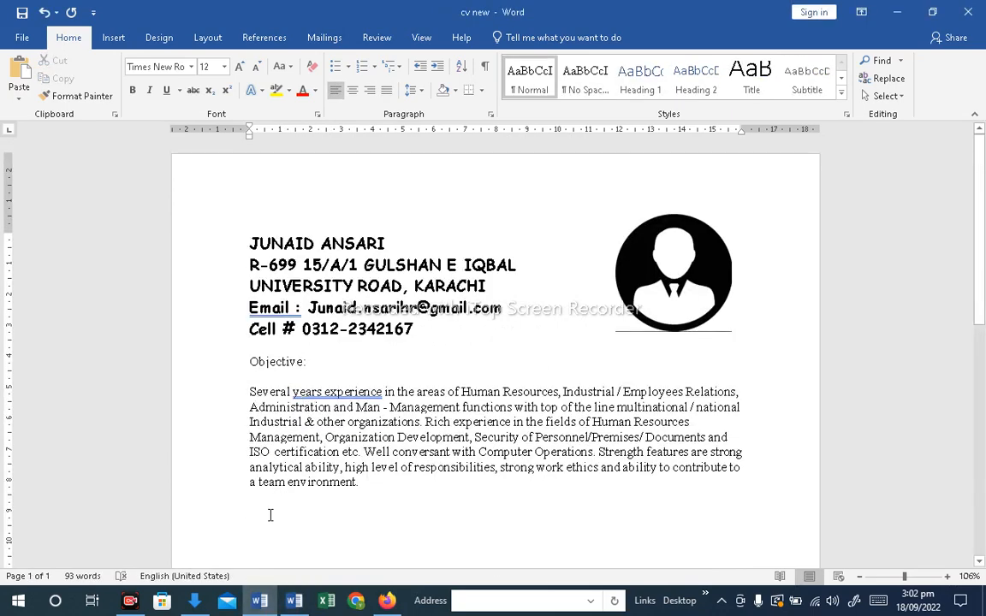
{"action": "type", "text": "O"}
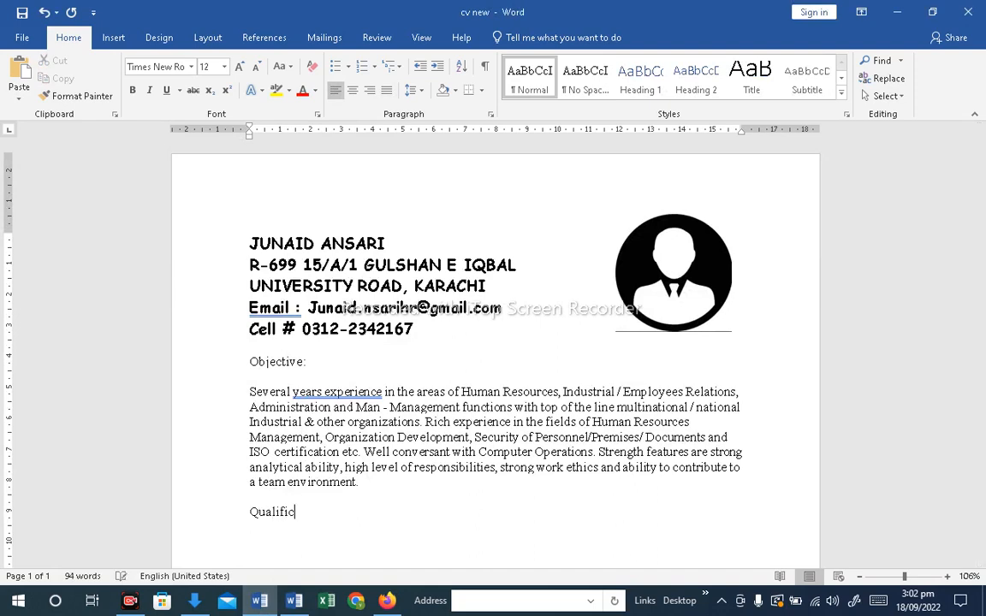
{"action": "type", "text": "ualification:\\"}
{"action": "key", "text": "Return"}
{"action": "key", "text": "BackSpace"}
{"action": "key", "text": "BackSpace"}
{"action": "key", "text": "Return"}
{"action": "left_click", "coordinate": [115, 39]}
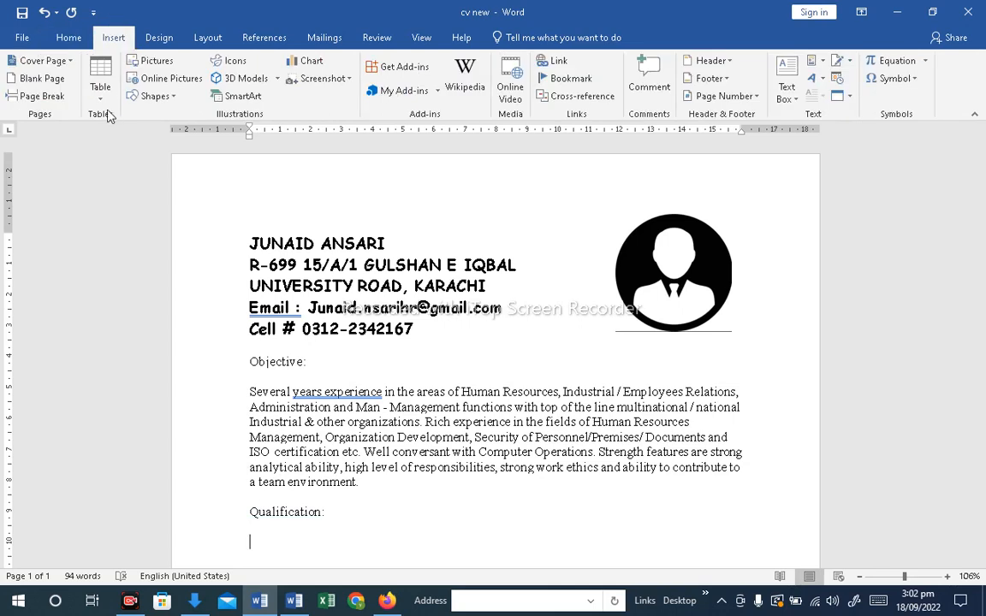
{"action": "left_click", "coordinate": [100, 79]}
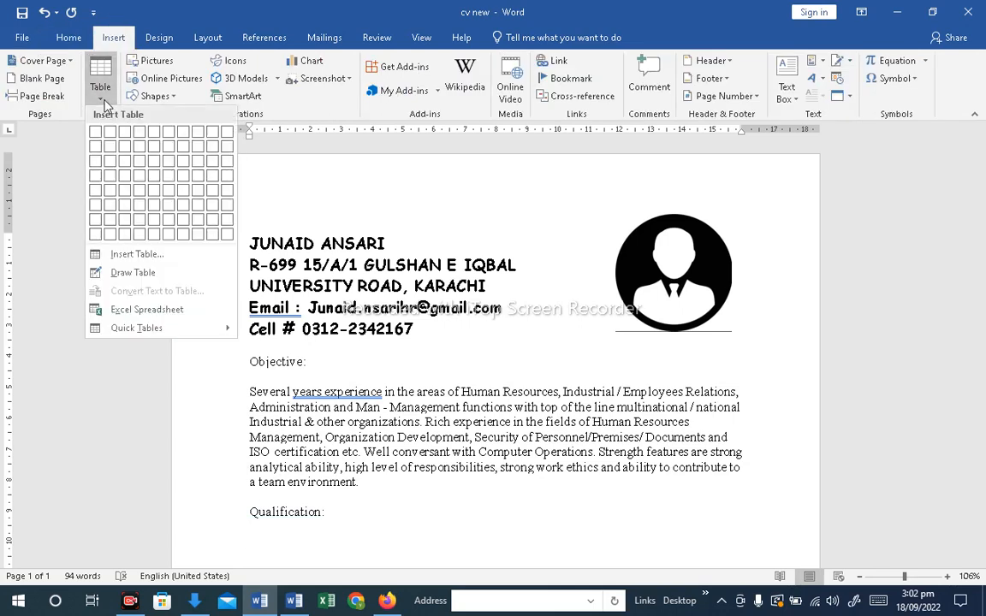
{"action": "left_click", "coordinate": [122, 169]}
{"action": "scroll", "coordinate": [983, 324], "scroll_direction": "down", "scroll_amount": 3}
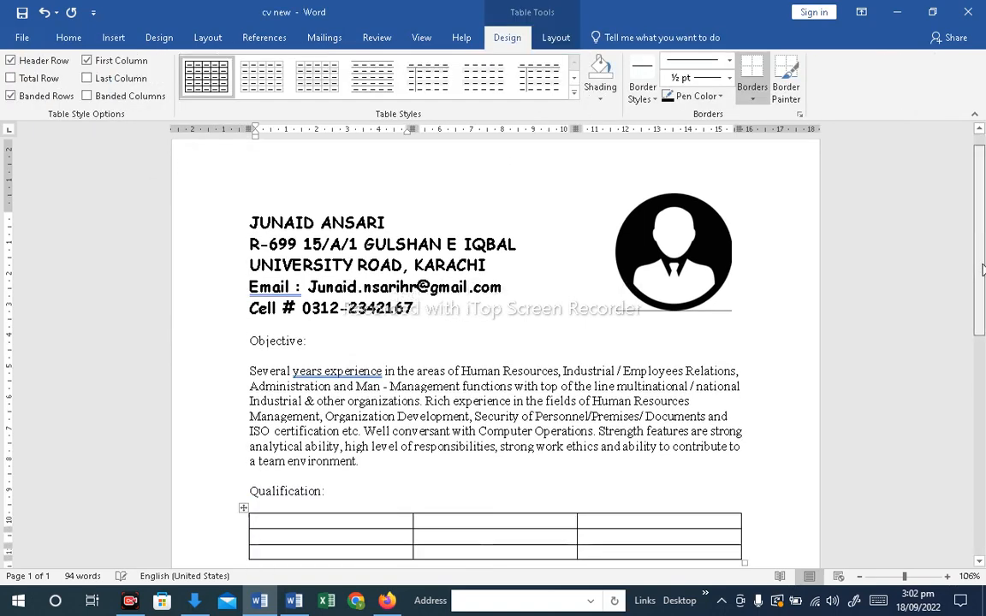
{"action": "left_click_drag", "start_coordinate": [983, 324], "coordinate": [982, 333]}
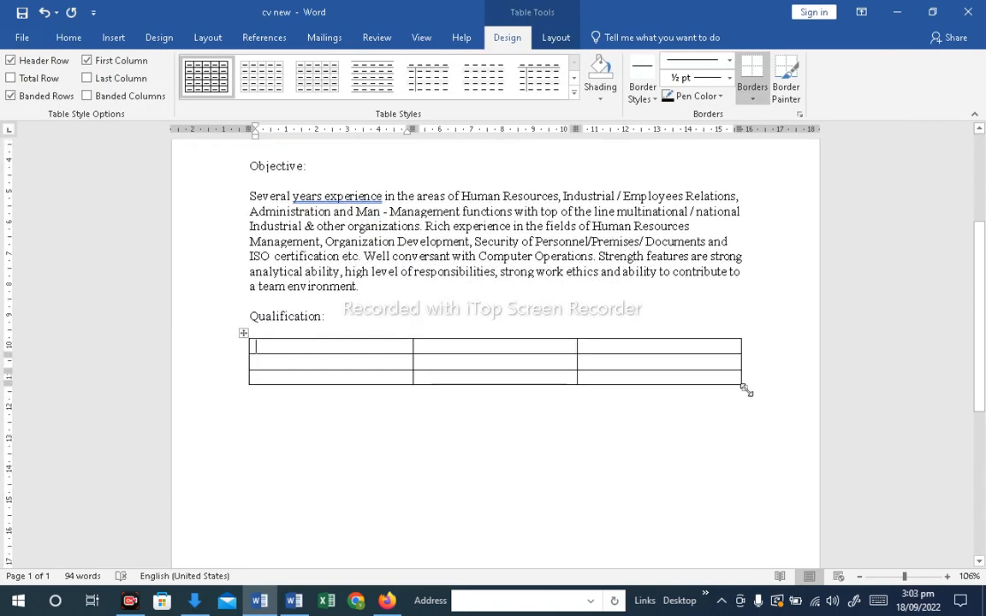
{"action": "left_click_drag", "start_coordinate": [743, 387], "coordinate": [755, 447]}
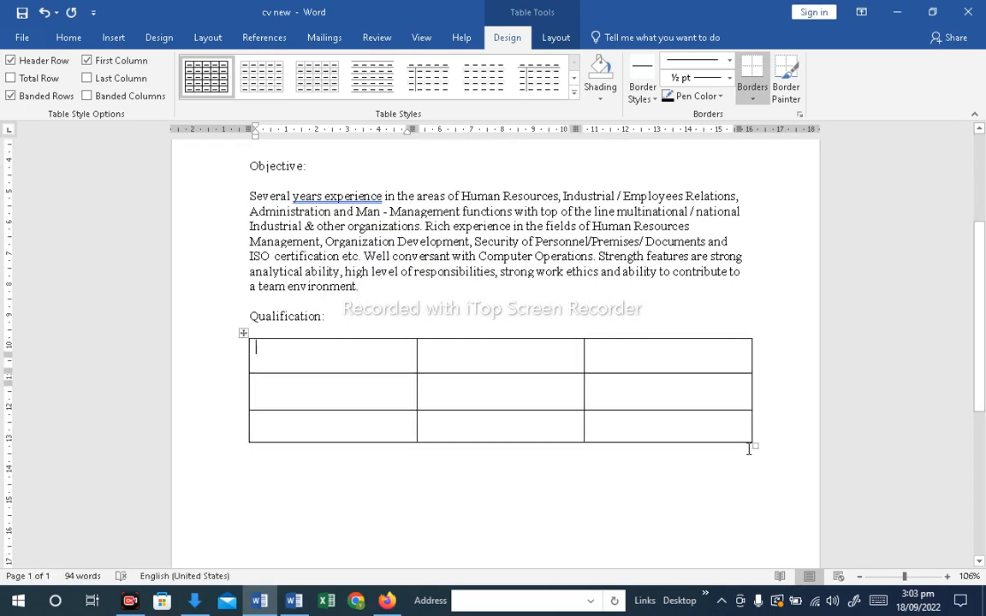
{"action": "left_click_drag", "start_coordinate": [754, 445], "coordinate": [270, 338]}
{"action": "key", "text": "BackSpace"}
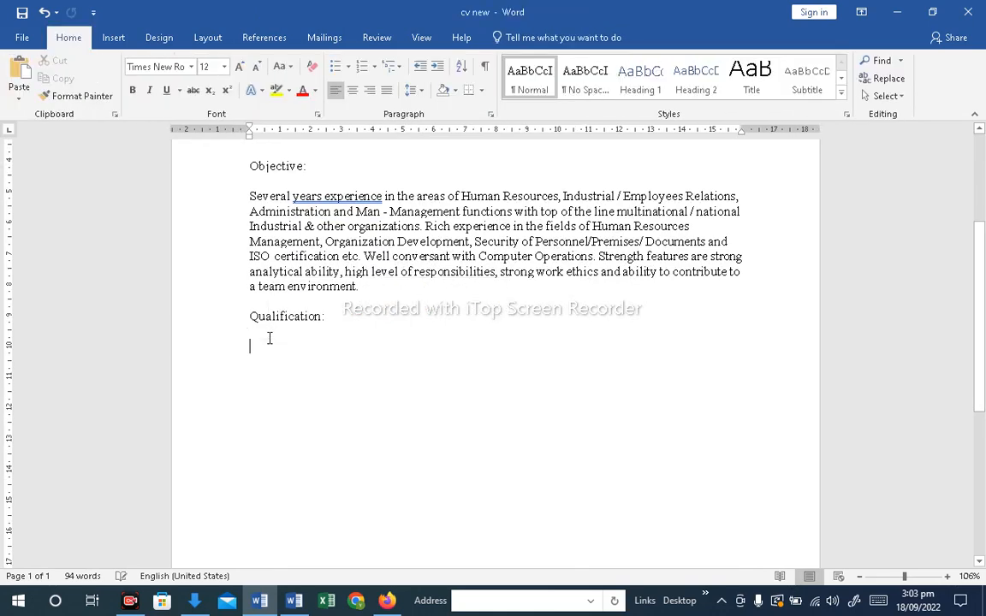
Select the Education/Qualification heading and table in the FINAL TEXT TEXT document
{"action": "left_click", "coordinate": [293, 603]}
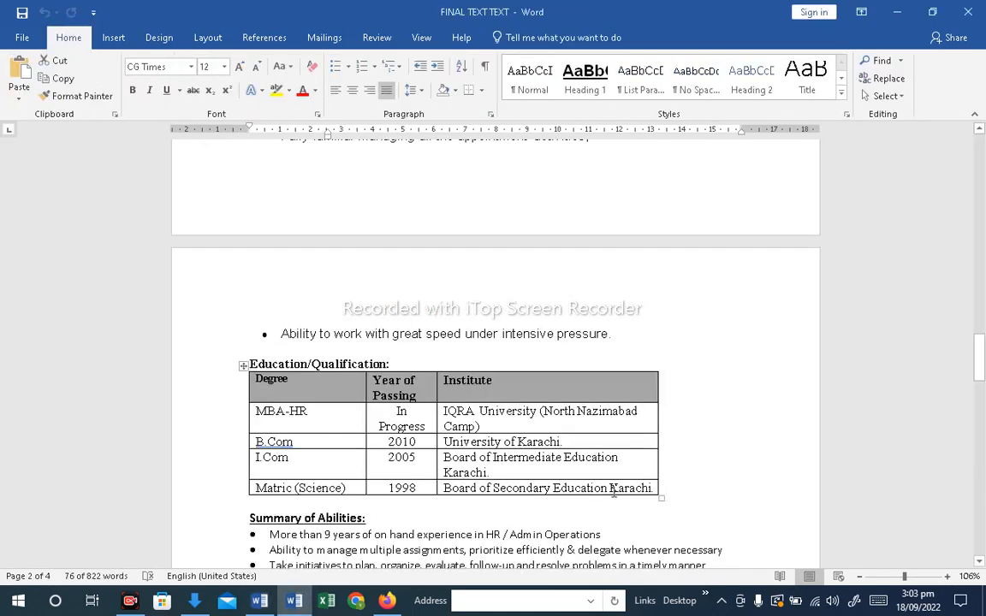
{"action": "left_click_drag", "start_coordinate": [685, 485], "coordinate": [205, 359]}
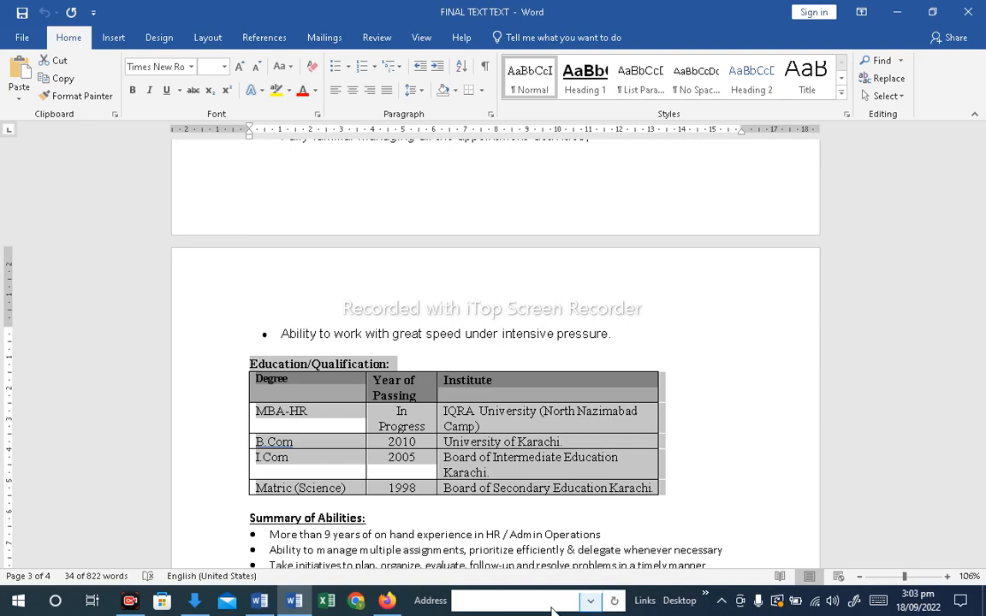
Replace the Qualification heading with the copied Education/Qualification heading and table, then start an Experience line below
{"action": "left_click", "coordinate": [260, 600]}
{"action": "left_click_drag", "start_coordinate": [324, 313], "coordinate": [231, 319]}
{"action": "key", "text": "ctrl+v"}
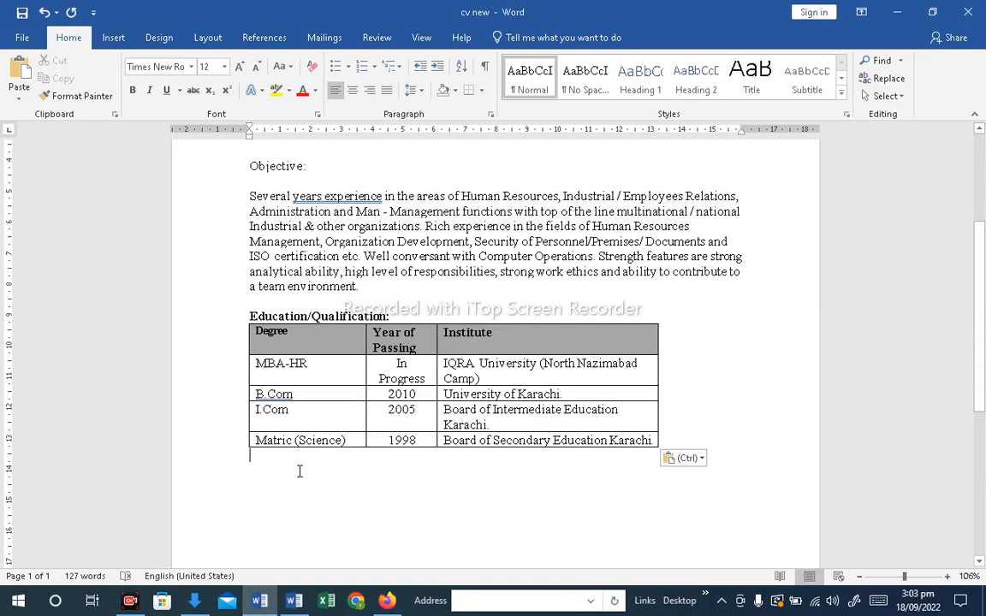
{"action": "key", "text": "Return"}
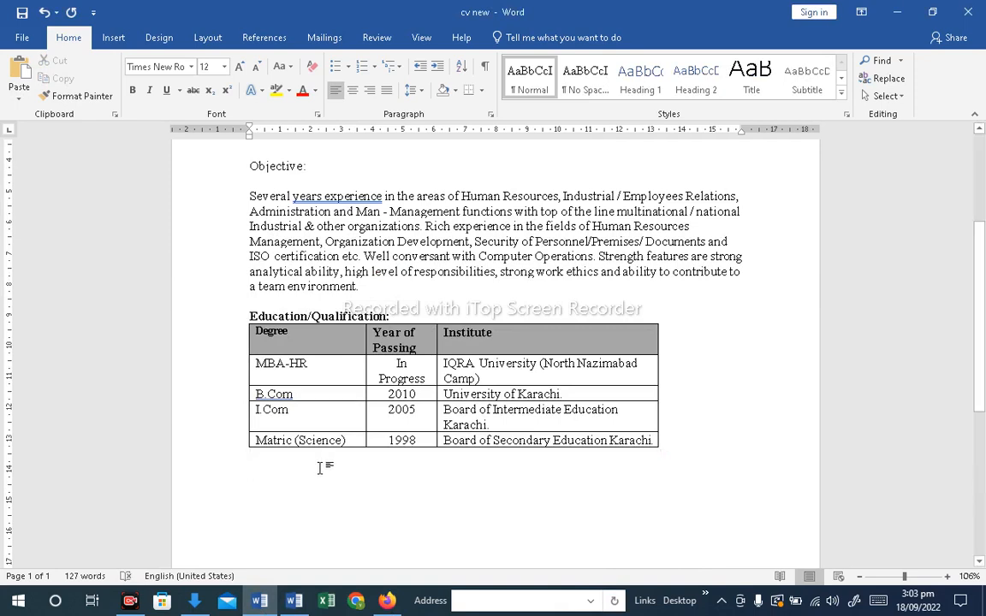
{"action": "type", "text": "Experience:"}
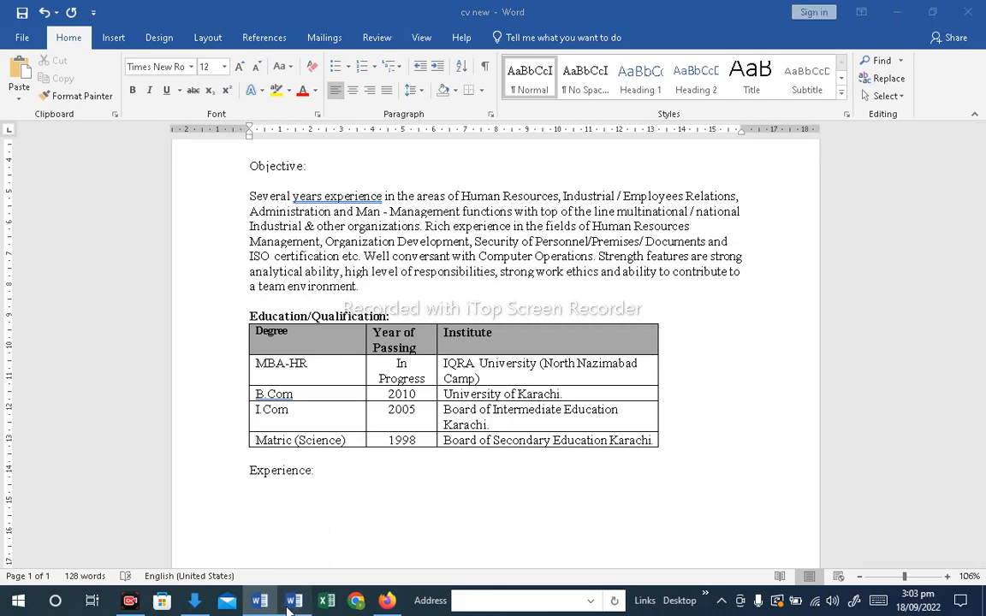
Browse the work experience section of the FINAL TEXT TEXT document
{"action": "key", "text": "alt+Tab"}
{"action": "scroll", "coordinate": [368, 490], "scroll_direction": "down", "scroll_amount": 5}
{"action": "scroll", "coordinate": [368, 490], "scroll_direction": "down", "scroll_amount": 3}
{"action": "scroll", "coordinate": [374, 484], "scroll_direction": "up", "scroll_amount": 15}
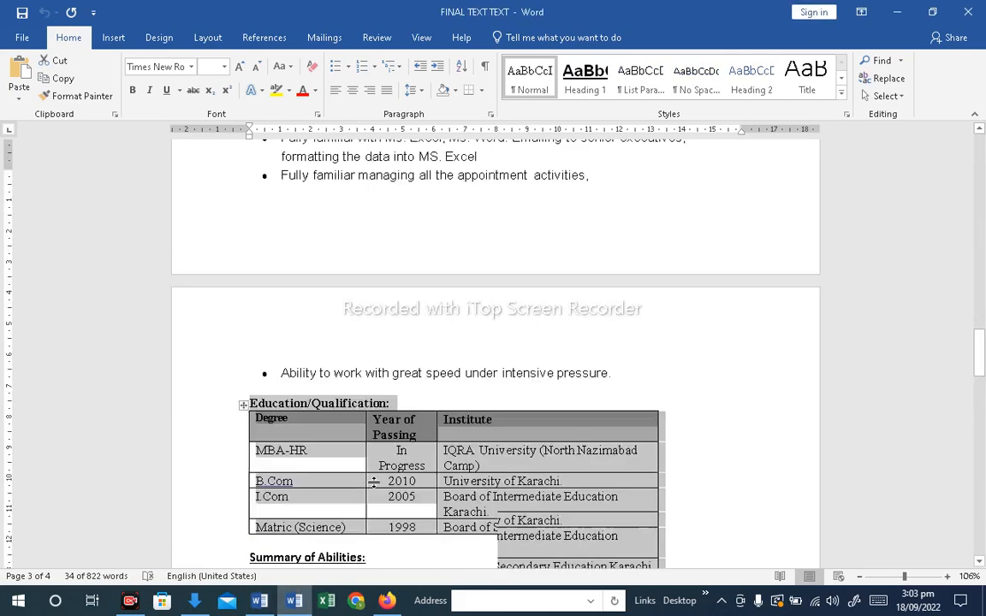
{"action": "scroll", "coordinate": [375, 482], "scroll_direction": "up", "scroll_amount": 20}
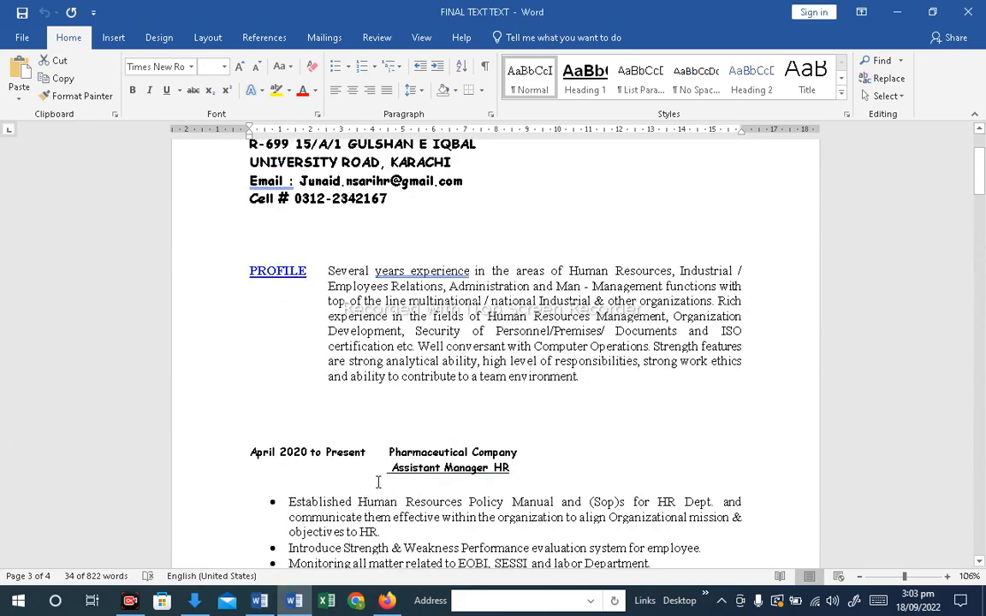
{"action": "scroll", "coordinate": [380, 428], "scroll_direction": "down", "scroll_amount": 1}
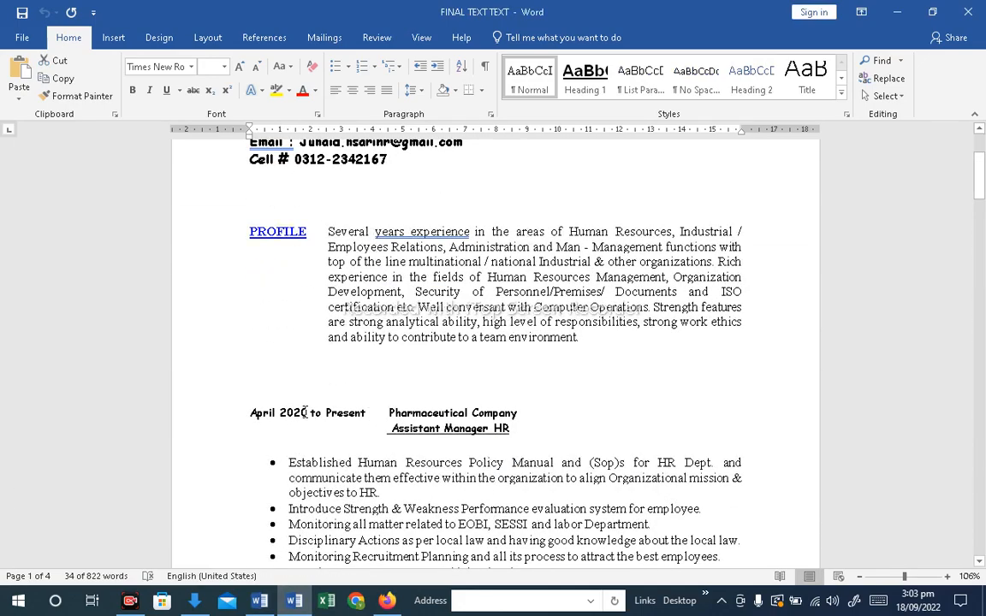
{"action": "left_click_drag", "start_coordinate": [250, 415], "coordinate": [528, 415]}
{"action": "left_click_drag", "start_coordinate": [370, 429], "coordinate": [515, 433]}
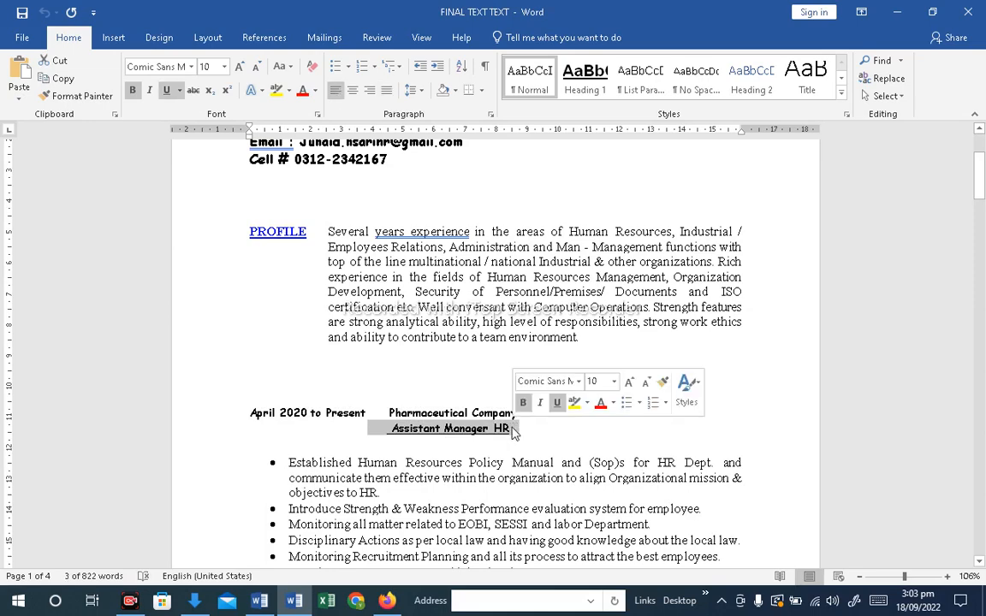
{"action": "scroll", "coordinate": [509, 445], "scroll_direction": "down", "scroll_amount": 3}
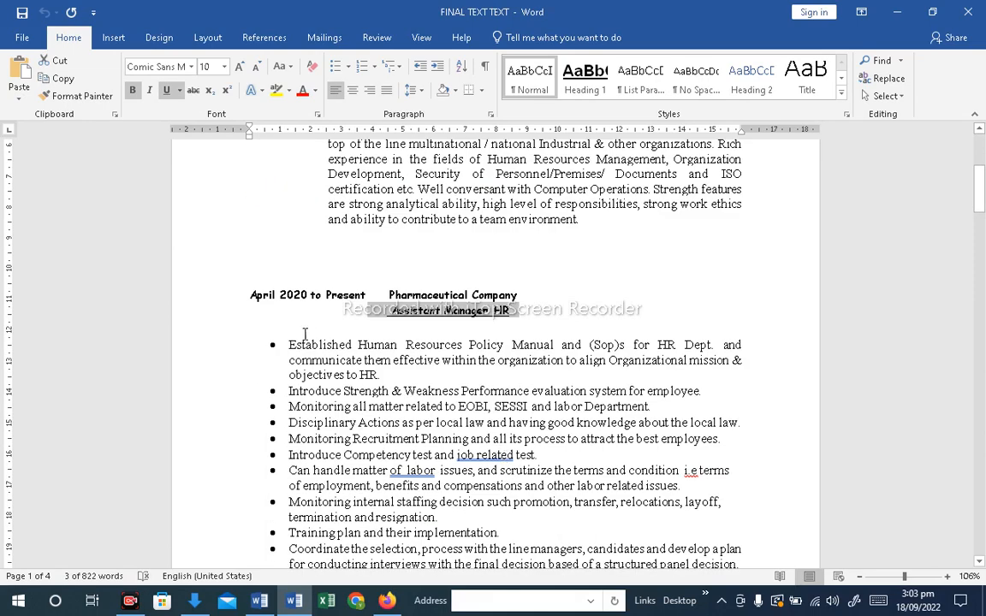
{"action": "scroll", "coordinate": [295, 360], "scroll_direction": "down", "scroll_amount": 6}
{"action": "scroll", "coordinate": [291, 370], "scroll_direction": "up", "scroll_amount": 4}
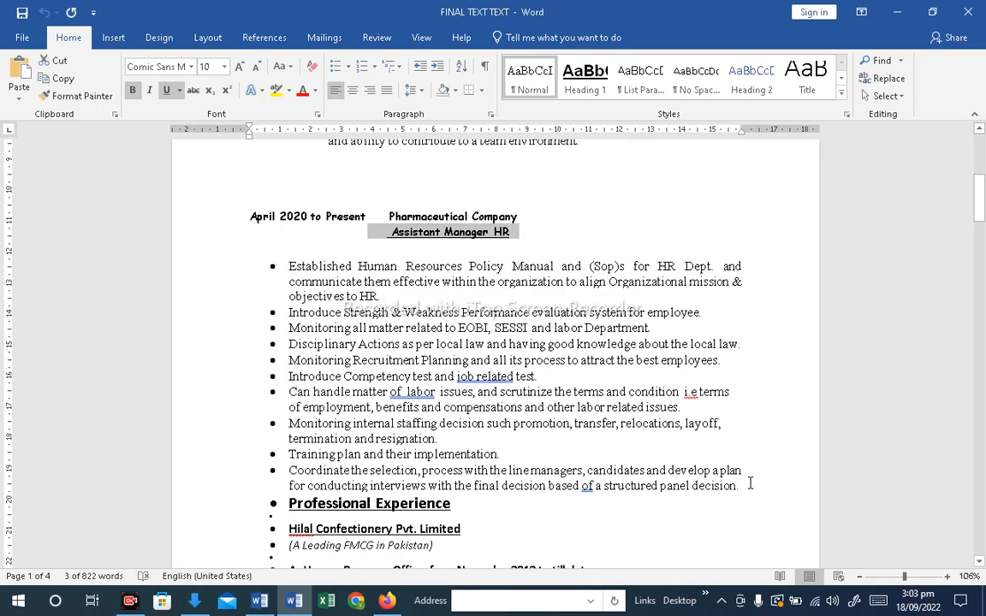
Copy the Professional Experience heading from the other document and paste it below the education table
{"action": "left_click_drag", "start_coordinate": [750, 483], "coordinate": [165, 219]}
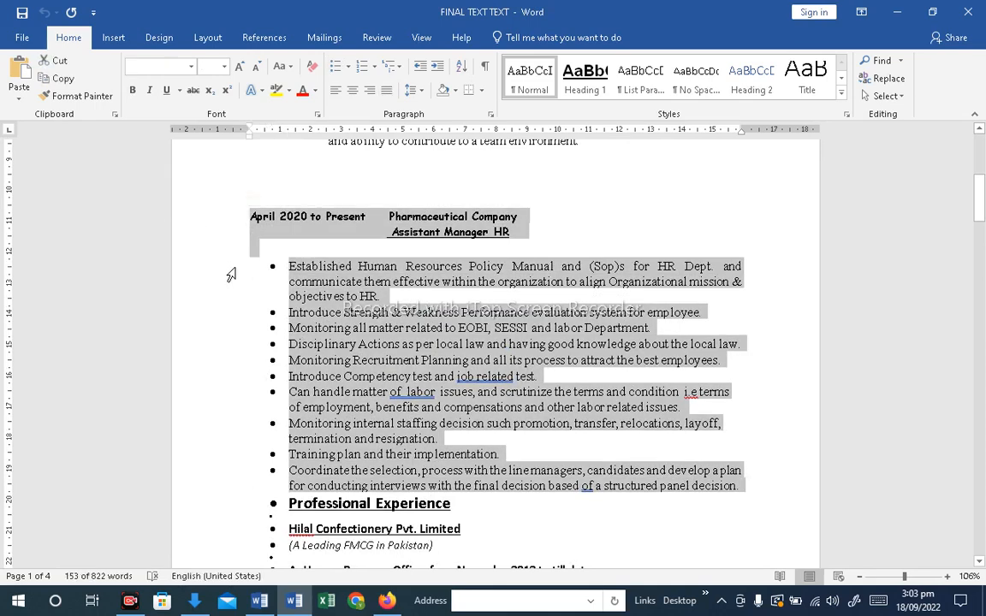
{"action": "left_click_drag", "start_coordinate": [464, 502], "coordinate": [309, 501]}
{"action": "key", "text": "ctrl+c"}
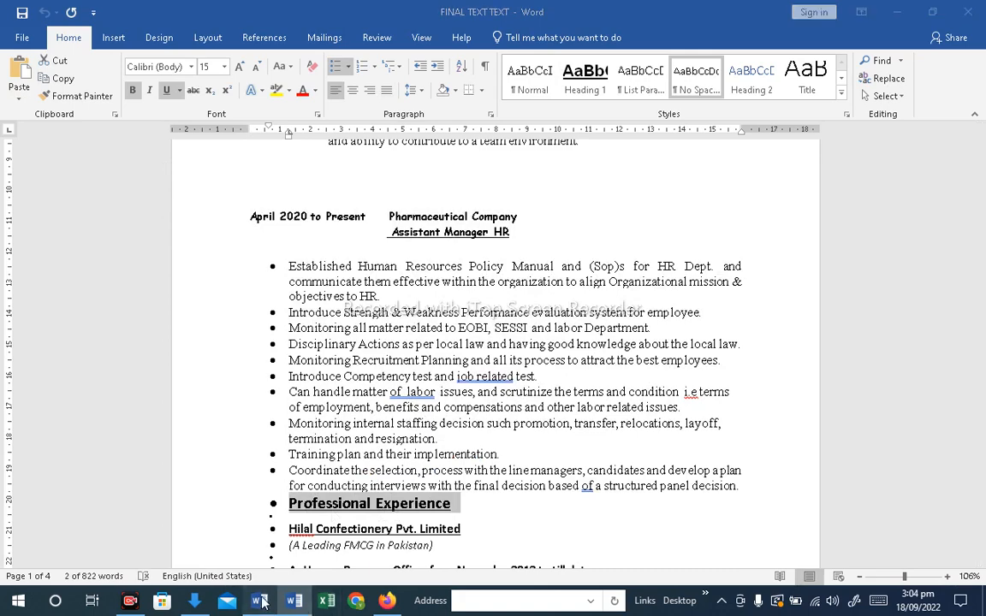
{"action": "left_click", "coordinate": [259, 601]}
{"action": "left_click", "coordinate": [242, 470]}
{"action": "key", "text": "ctrl+v"}
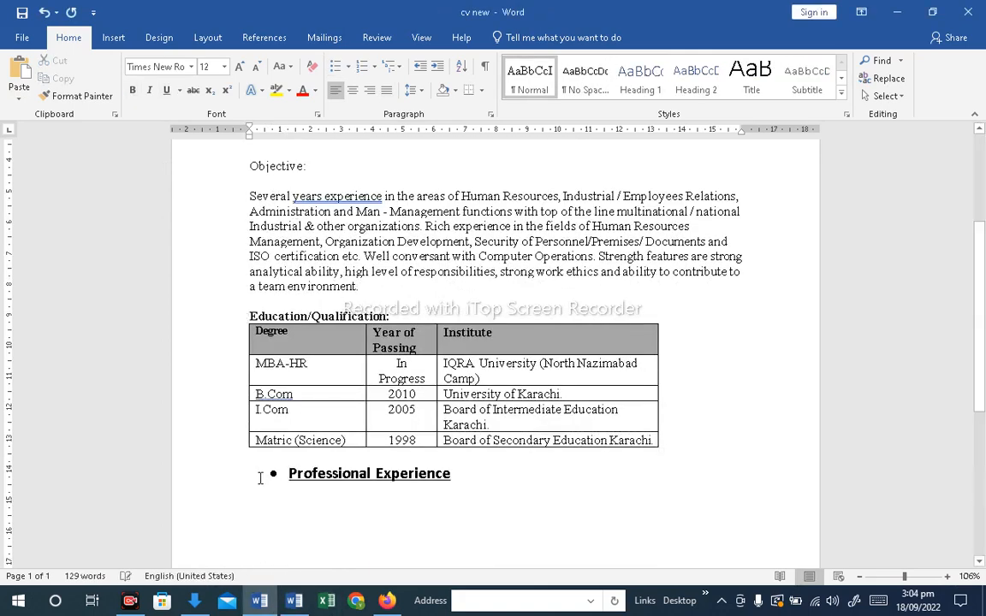
Copy the Pharmaceutical Company experience block from the FINAL TEXT TEXT document and paste it below the Professional Experience heading
{"action": "key", "text": "alt+Tab"}
{"action": "left_click_drag", "start_coordinate": [744, 493], "coordinate": [254, 220]}
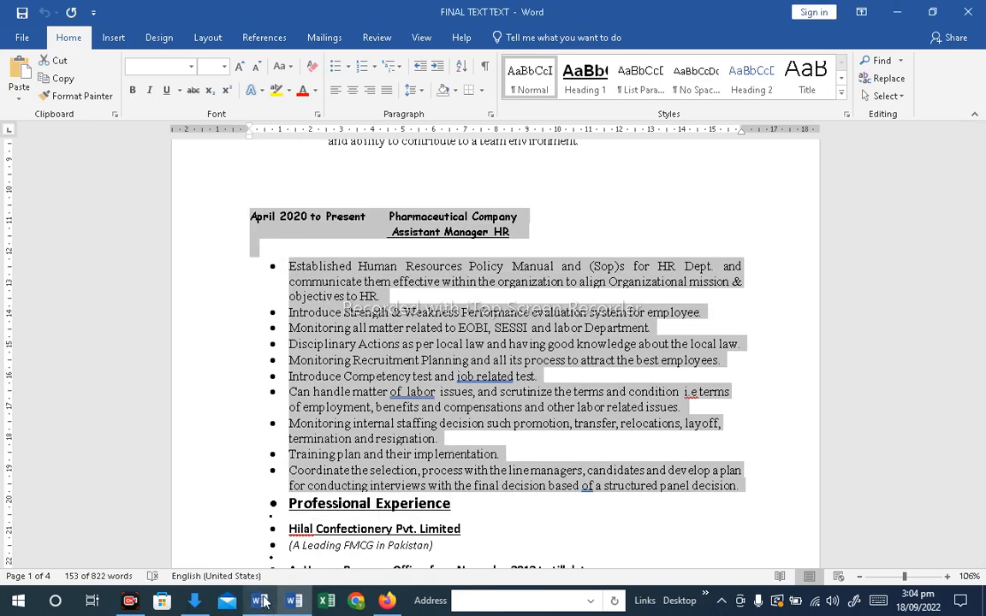
{"action": "key", "text": "alt+Tab"}
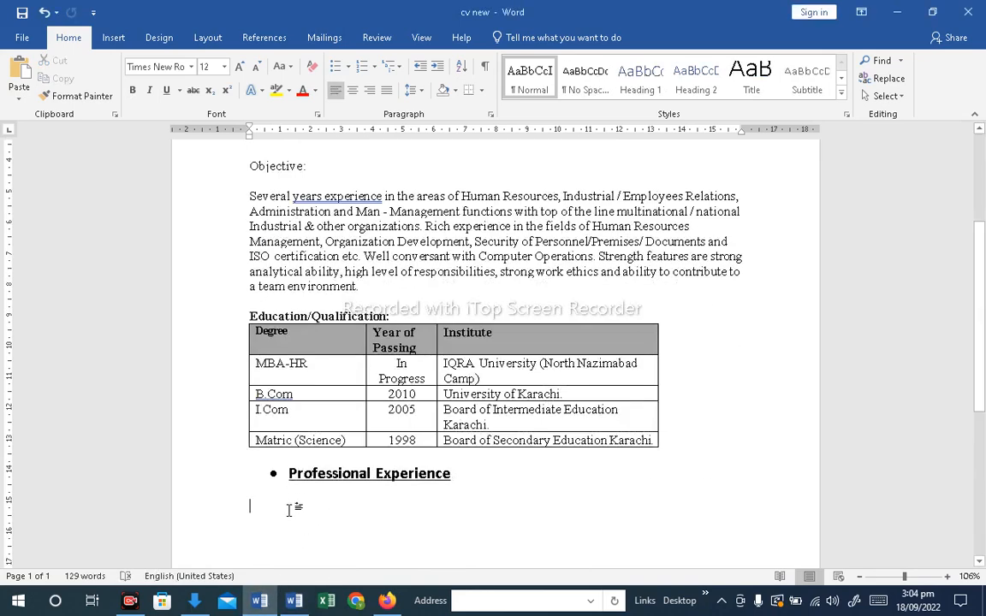
{"action": "type", "text": "April 2020 to Present\tPharmaceutical Company Assistant Manager HR  Established Human Resources Policy Manual and (Sop)s for HR Dept. and communicate them effective within the organization to align Organizational mission & objectives to HR. Introduce Strength & Weakness Performance evaluation system for employee. Monitoring all matter related to EOBI, SESSI and labor Department. Disciplinary Actions as per local law and having good knowledge about the local law. Monitoring Recruitment Planning and all its process to attract the best employees. Introduce Competency test and job related test. Can handle matter of labor issues, and scrutinize the terms and condition i.e terms of employment, benefits and compensations and other labor related issues. Monitoring internal staffing decision such promotion, transfer, relocations, lay off, termination and resignation. Training plan and their implementation. Coordinate the selection, process with the line managers, candidates and develop a plan for conducting interviews with the final decision based of a structured panel decision."}
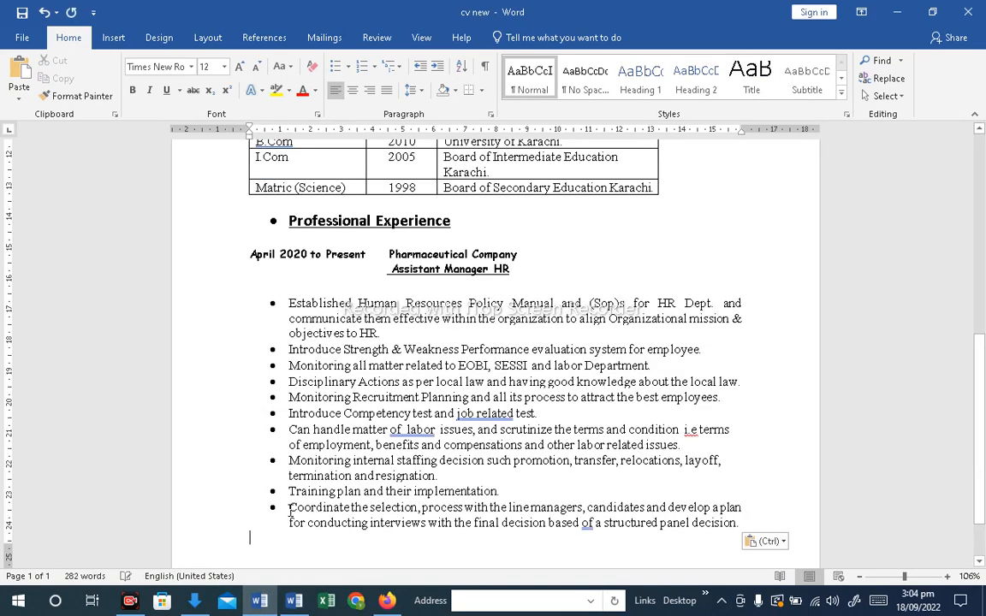
{"action": "key", "text": "Return"}
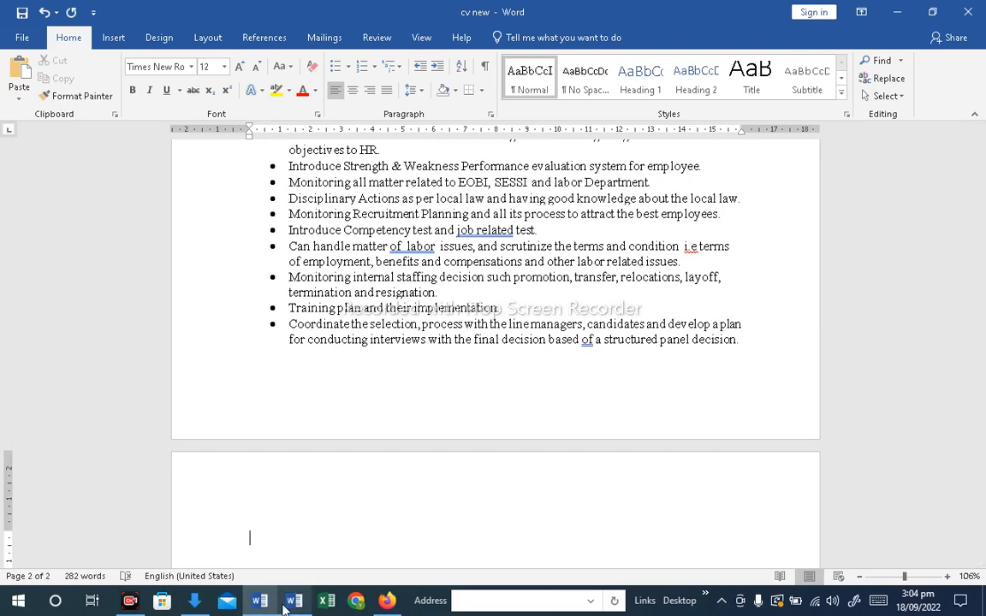
Copy the Hilal Confectionery Pvt. Limited experience block from the other document and paste it at the end of the CV
{"action": "left_click", "coordinate": [292, 606]}
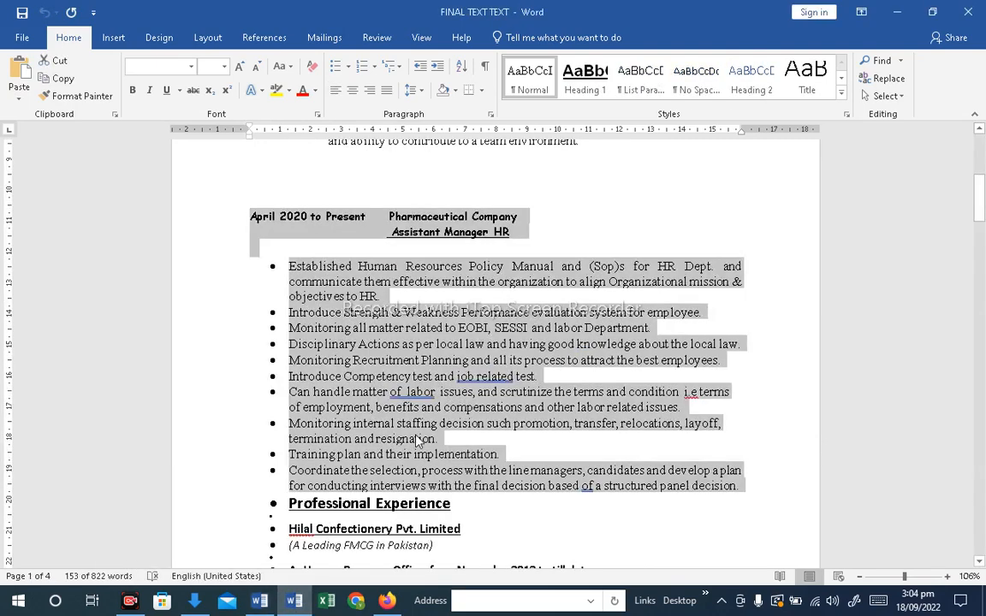
{"action": "left_click_drag", "start_coordinate": [981, 212], "coordinate": [982, 240]}
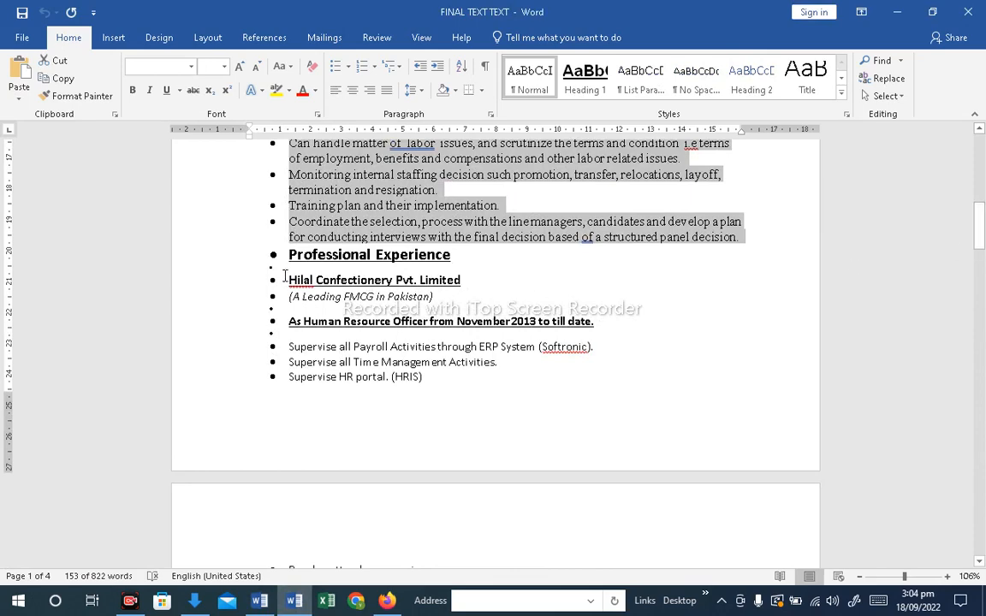
{"action": "left_click_drag", "start_coordinate": [290, 280], "coordinate": [567, 475]}
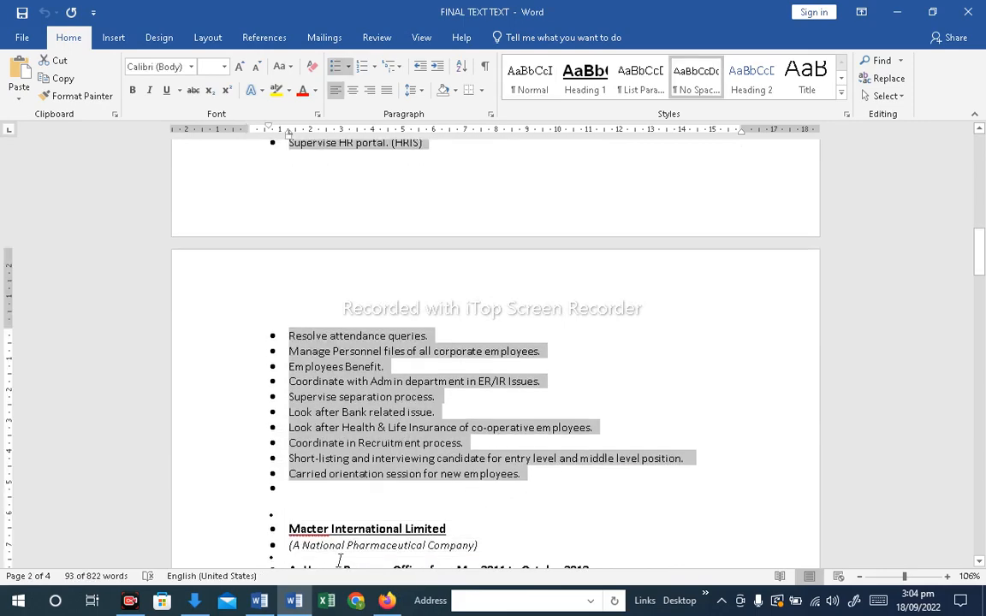
{"action": "left_click", "coordinate": [289, 603]}
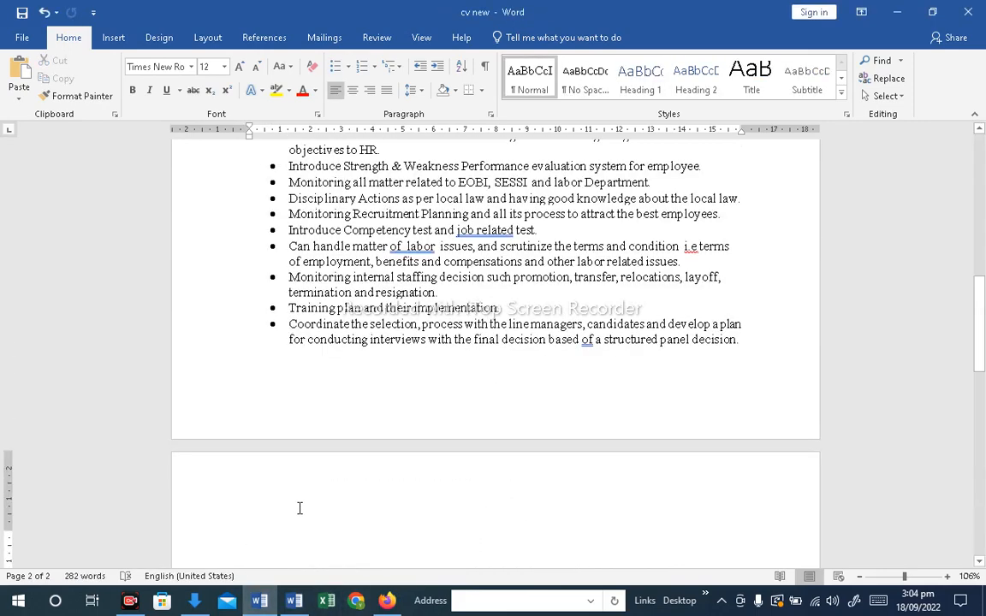
{"action": "key", "text": "ctrl+v"}
{"action": "left_click_drag", "start_coordinate": [981, 402], "coordinate": [982, 366]}
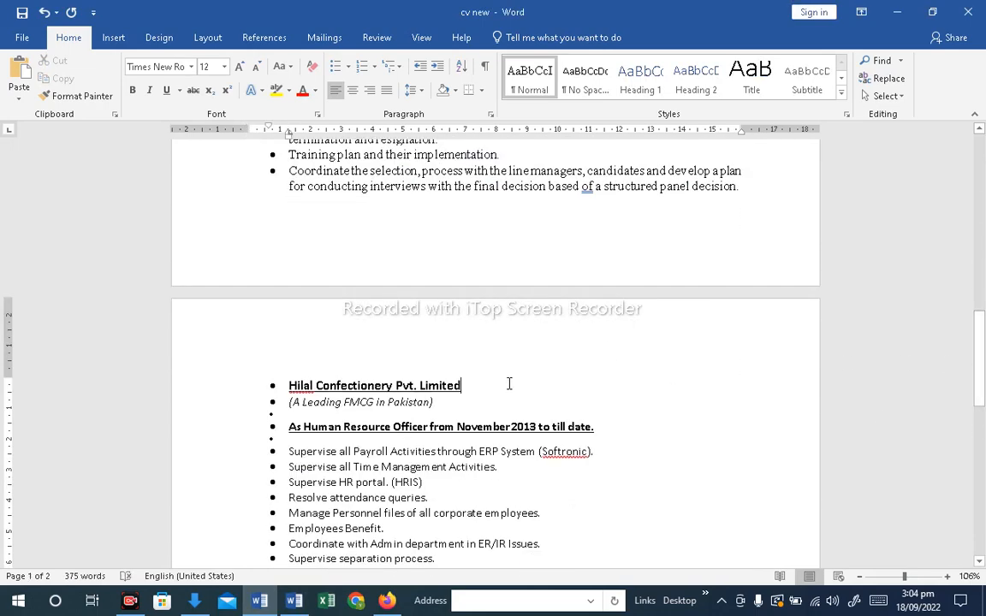
Append the dates "Jan 2020 – Jan 2021" to the Hilal Confectionery Pvt. Limited heading
{"action": "type", "text": "Jan 2020"}
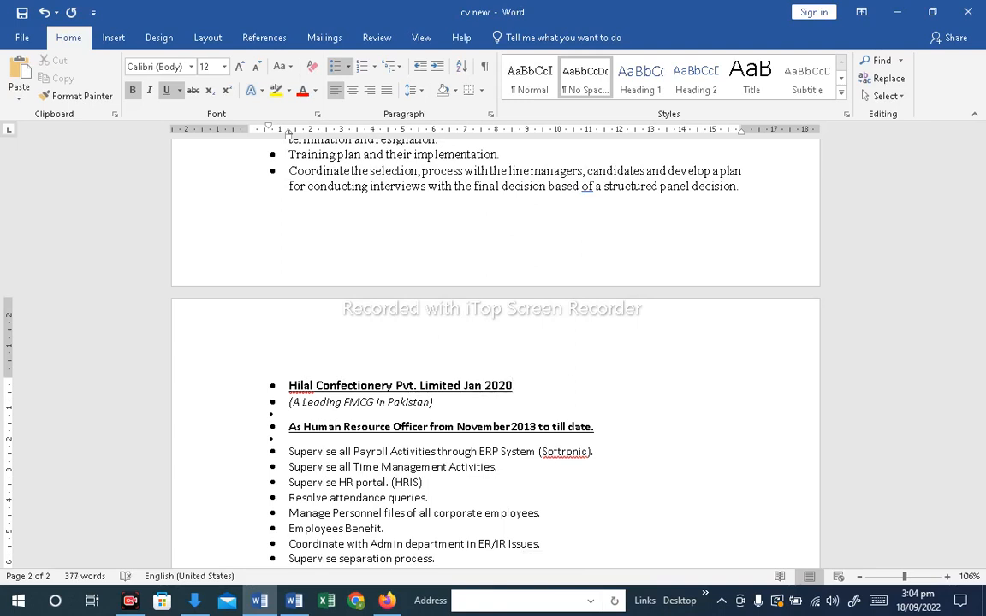
{"action": "type", "text": " - Jan 20"}
{"action": "key", "text": "BackSpace"}
{"action": "type", "text": "021"}
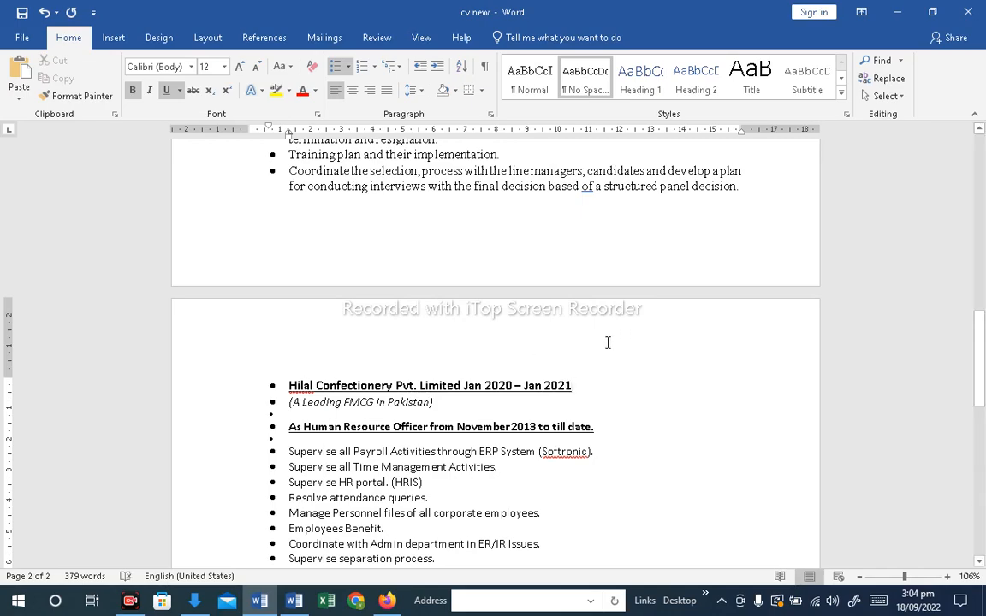
Add "Fe 2021 Continuie" after Pharmaceutical Company in the first experience heading
{"action": "scroll", "coordinate": [565, 392], "scroll_direction": "up", "scroll_amount": 3}
{"action": "scroll", "coordinate": [566, 392], "scroll_direction": "up", "scroll_amount": 7}
{"action": "scroll", "coordinate": [566, 393], "scroll_direction": "down", "scroll_amount": 10}
{"action": "scroll", "coordinate": [564, 394], "scroll_direction": "up", "scroll_amount": 8}
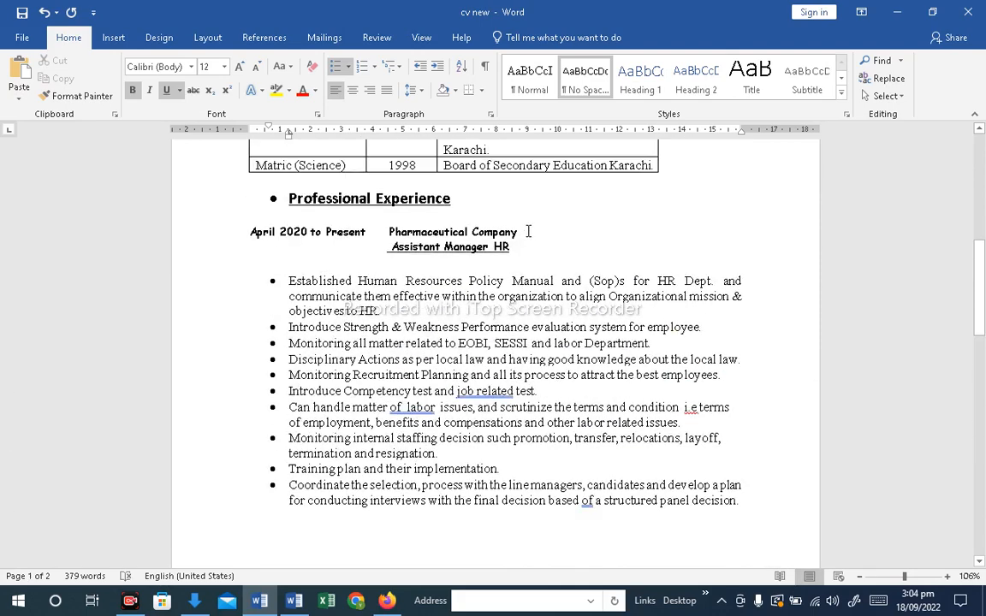
{"action": "left_click", "coordinate": [528, 231]}
{"action": "type", "text": "Fe 2021"}
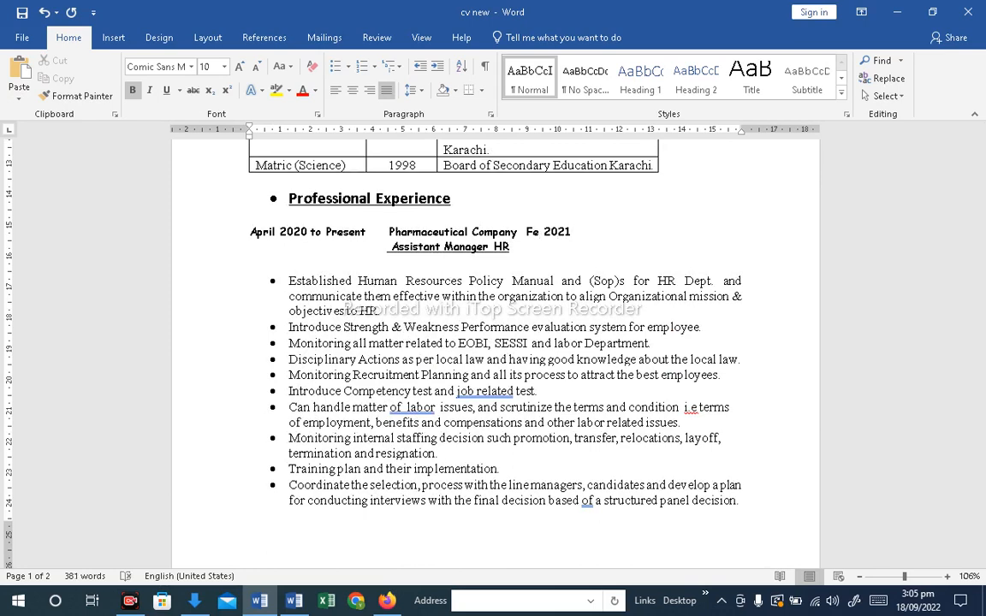
{"action": "type", "text": " Continuie"}
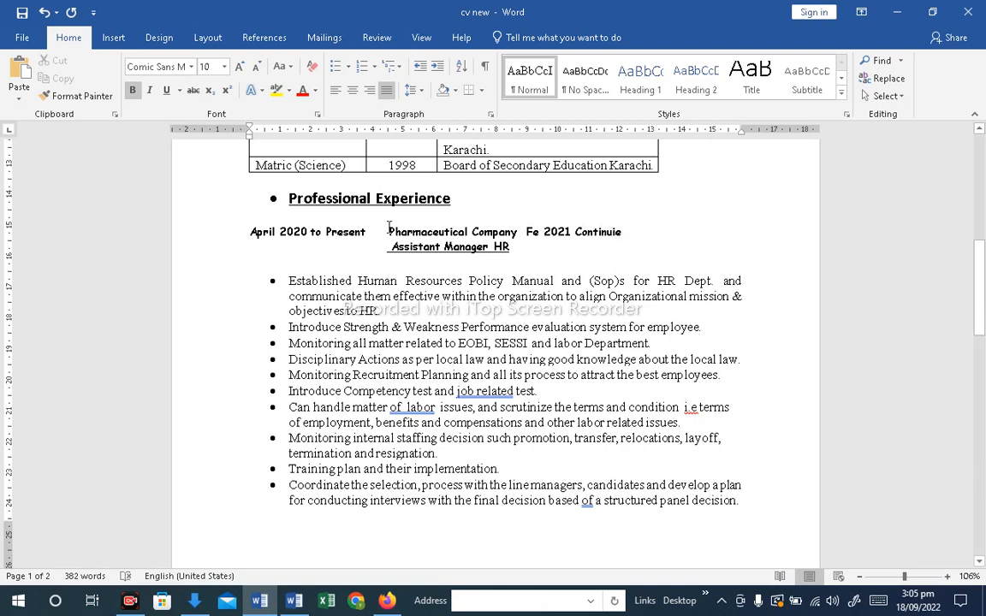
Delete "April 2020 to Present" and the leading space before Assistant Manager HR so both lines align left
{"action": "left_click_drag", "start_coordinate": [388, 232], "coordinate": [257, 233]}
{"action": "key", "text": "BackSpace"}
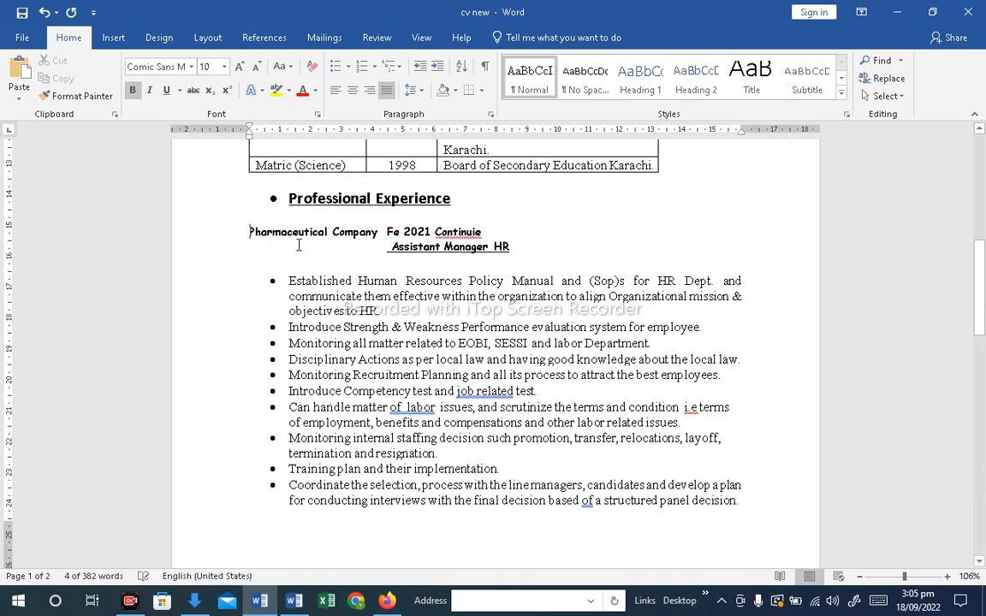
{"action": "left_click_drag", "start_coordinate": [386, 246], "coordinate": [250, 247]}
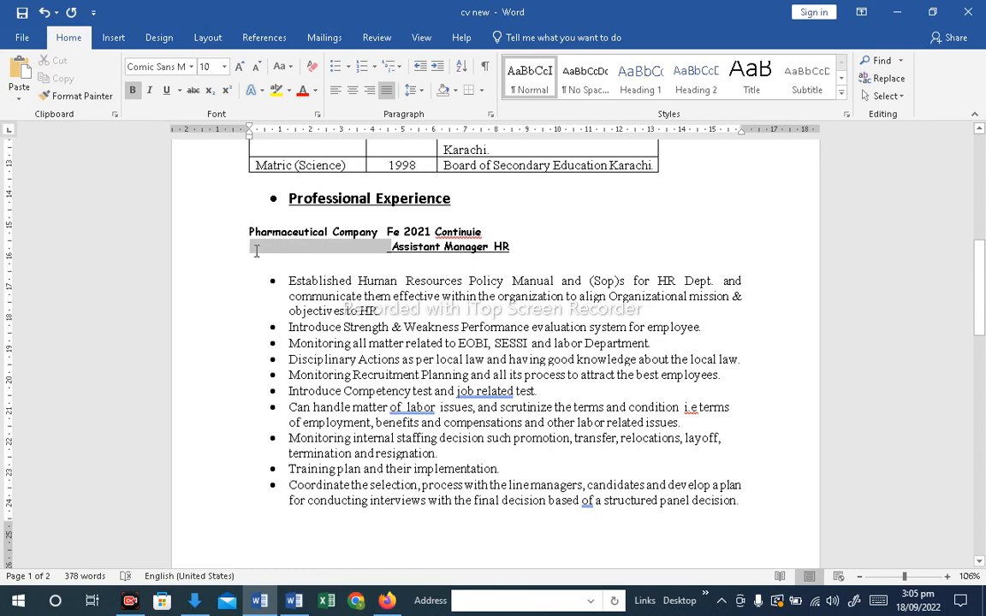
{"action": "key", "text": "BackSpace"}
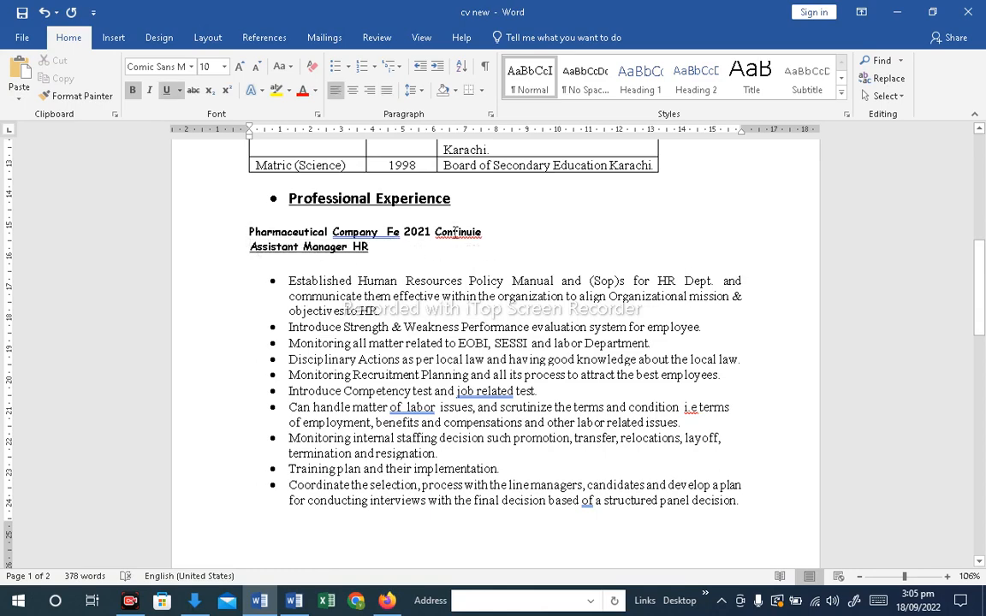
Correct the misspelled word to "Continue" using the spelling suggestion
{"action": "right_click", "coordinate": [455, 229]}
{"action": "left_click", "coordinate": [452, 250]}
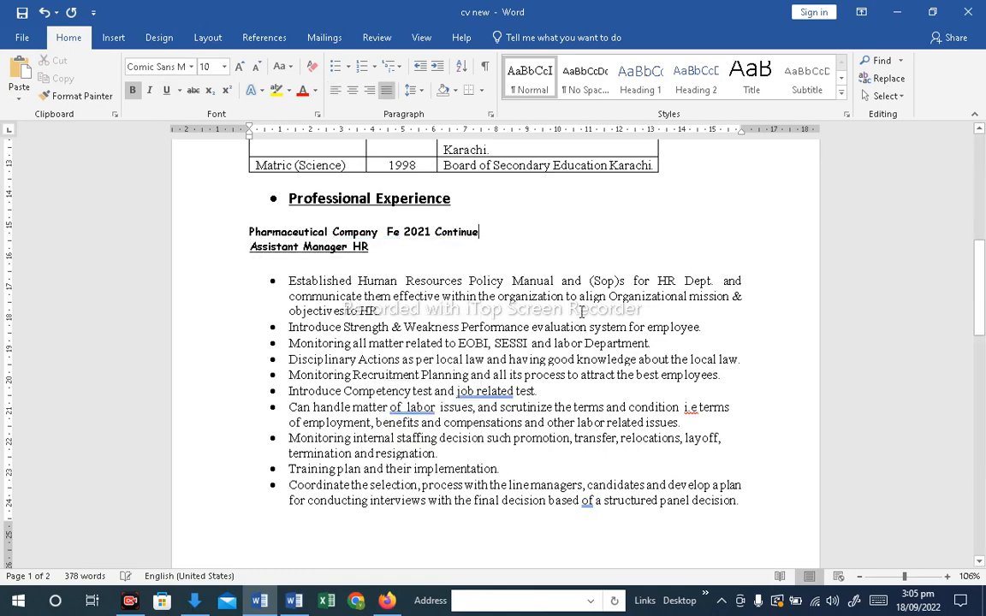
Copy the Macter International Limited experience block from the other document and paste it at the end of the CV
{"action": "left_click_drag", "start_coordinate": [979, 286], "coordinate": [984, 417]}
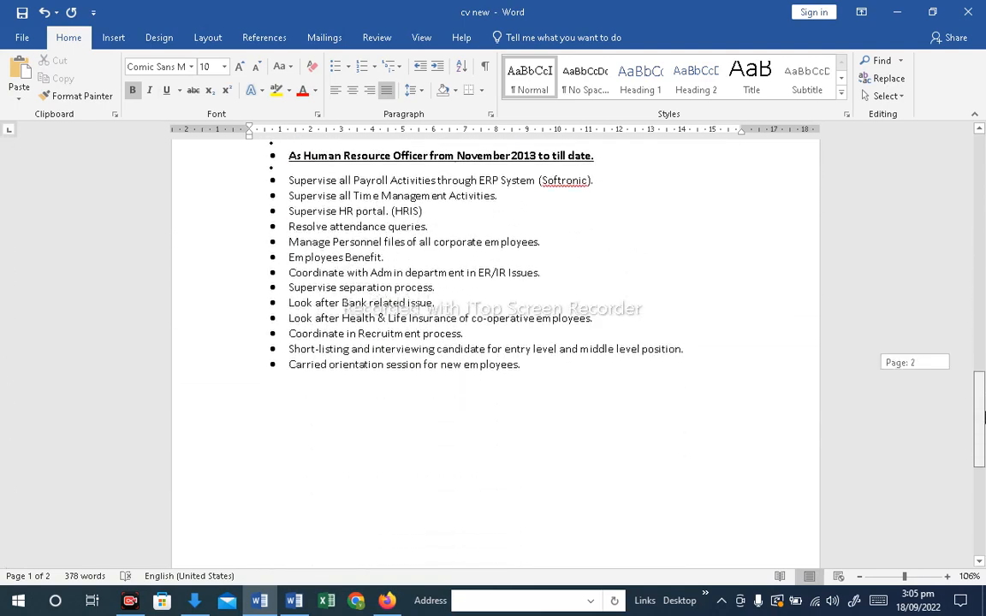
{"action": "left_click", "coordinate": [312, 386]}
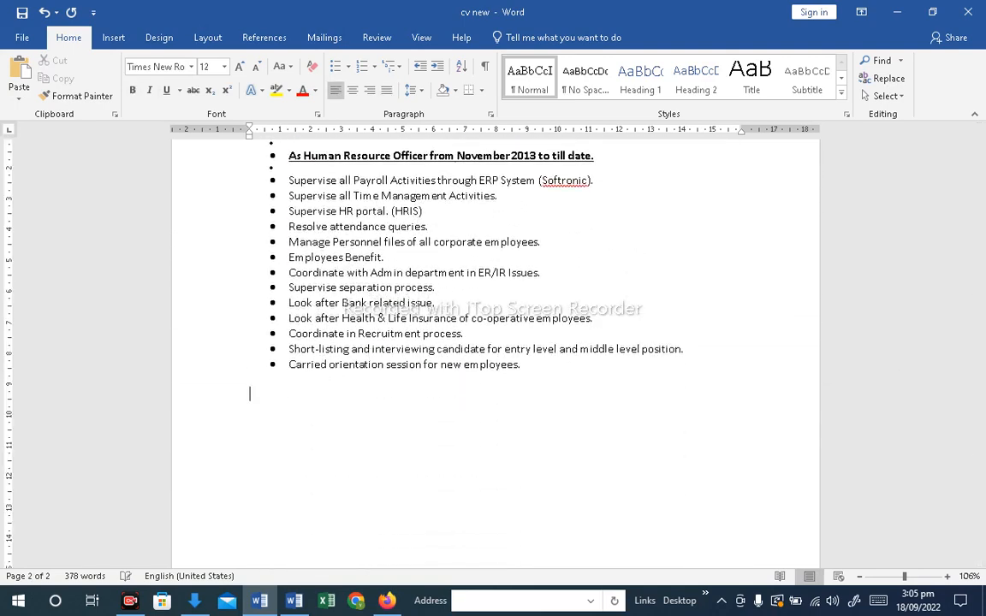
{"action": "key", "text": "alt+Tab"}
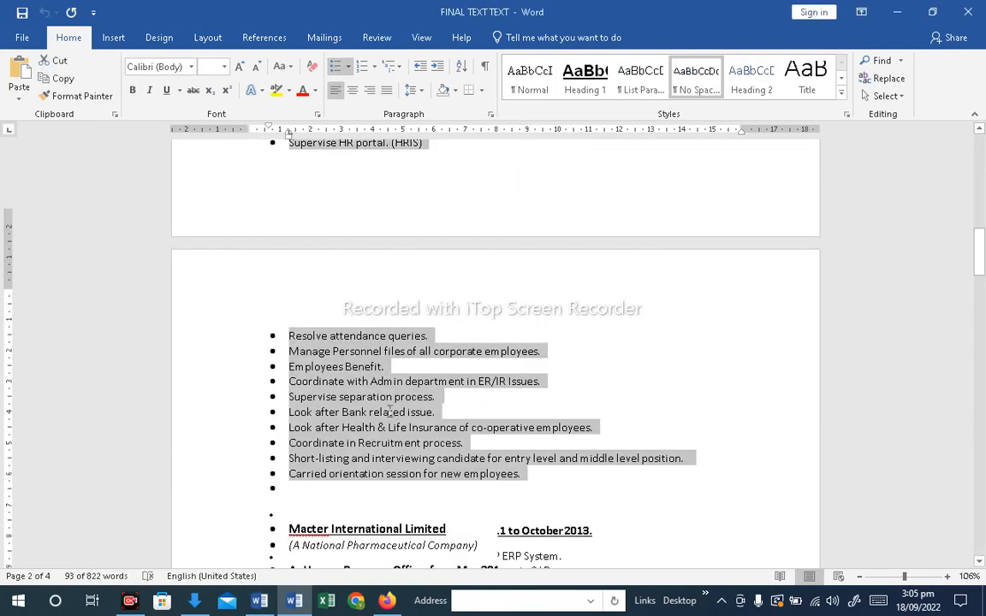
{"action": "scroll", "coordinate": [371, 392], "scroll_direction": "down", "scroll_amount": 3}
{"action": "left_click_drag", "start_coordinate": [288, 215], "coordinate": [563, 436]}
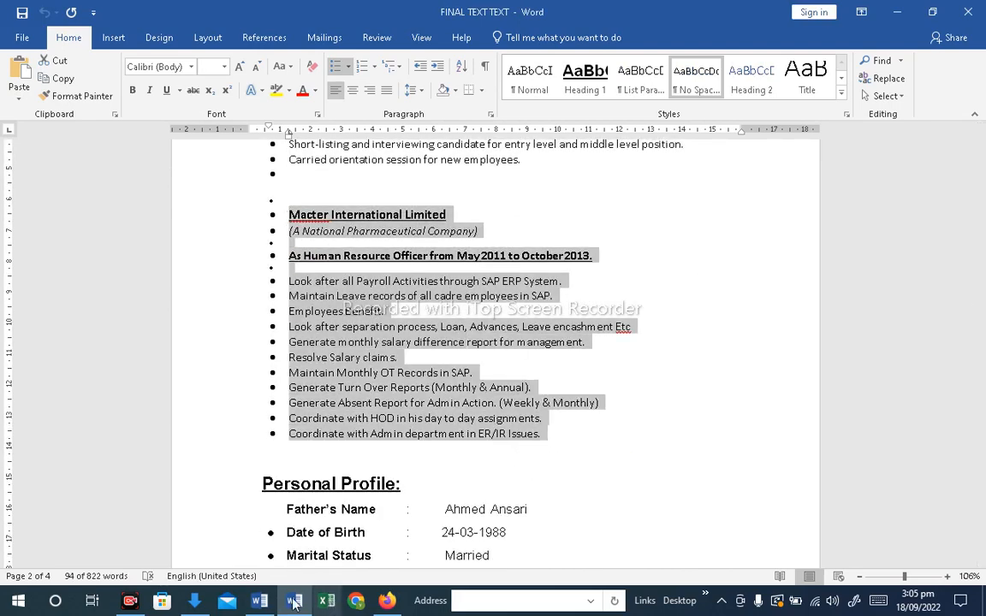
{"action": "left_click", "coordinate": [293, 601]}
{"action": "left_click", "coordinate": [300, 441]}
{"action": "type", "text": "Macter International Limited (A National Pharmaceutical Company)  As Human Resource Officer from May 2011 to October 2013.  Look after all Payroll Activities through SAP ERP System. Maintain Leave records of all cadre employees in SAP. Employees Benefit. Look after separation process, Loan, Advances, Leave encashment Etc Generate monthly salary difference report for management. Resolve Salary claims. Maintain Monthly OT Records in SAP. Generate Turn Over Reports (Monthly & Annual). Generate Absent Report for Admin Action. (Weekly & Monthly) Coordinate with HOD in his day to day assignments. Coordinate with Admin department in ER/IR Issues."}
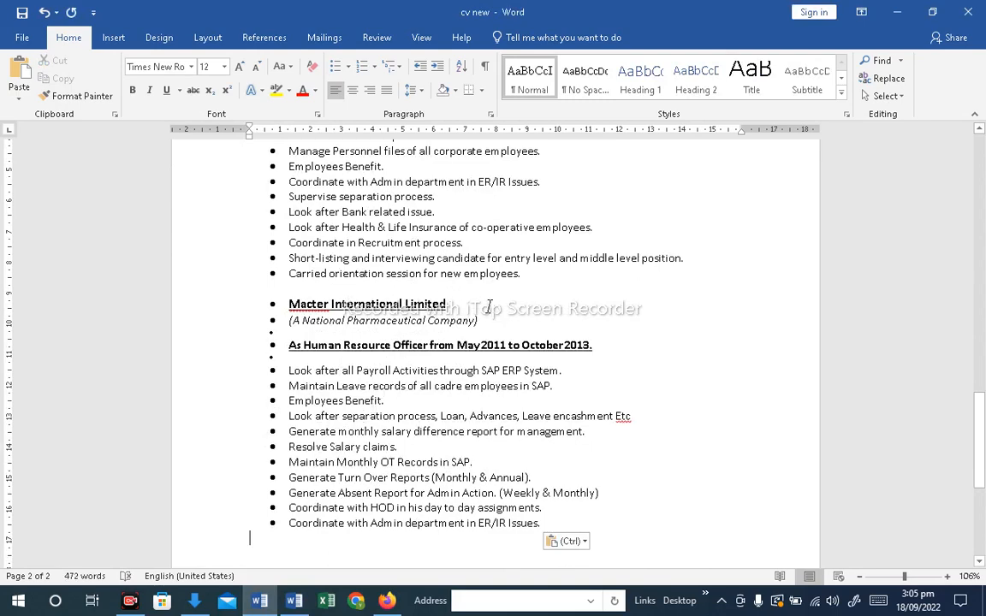
Copy the "Jan 2020 – Jan 2021" dates from the Hilal line and paste them after Macter International Limited
{"action": "left_click_drag", "start_coordinate": [981, 470], "coordinate": [983, 407]}
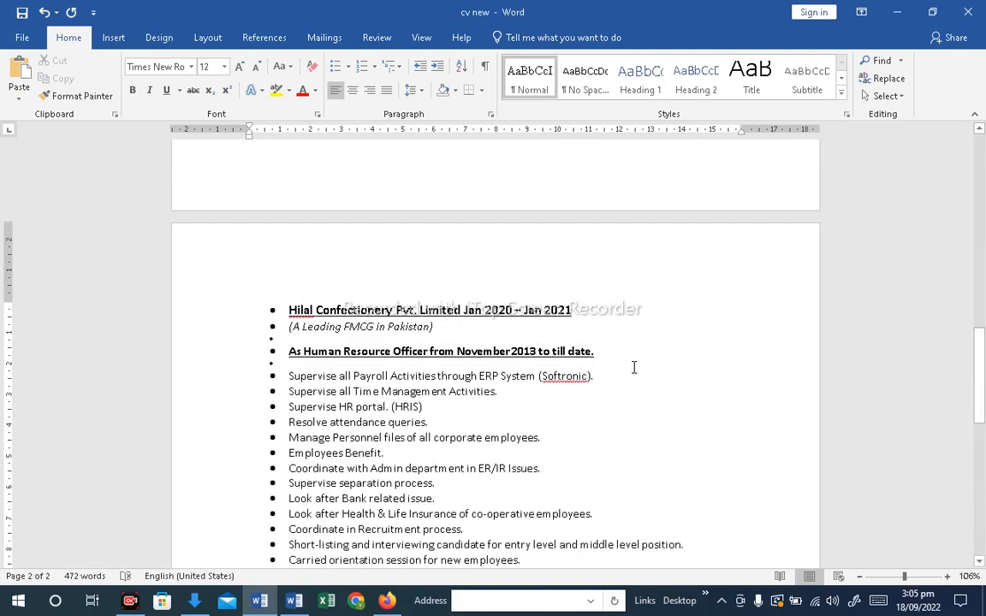
{"action": "left_click_drag", "start_coordinate": [571, 310], "coordinate": [463, 310]}
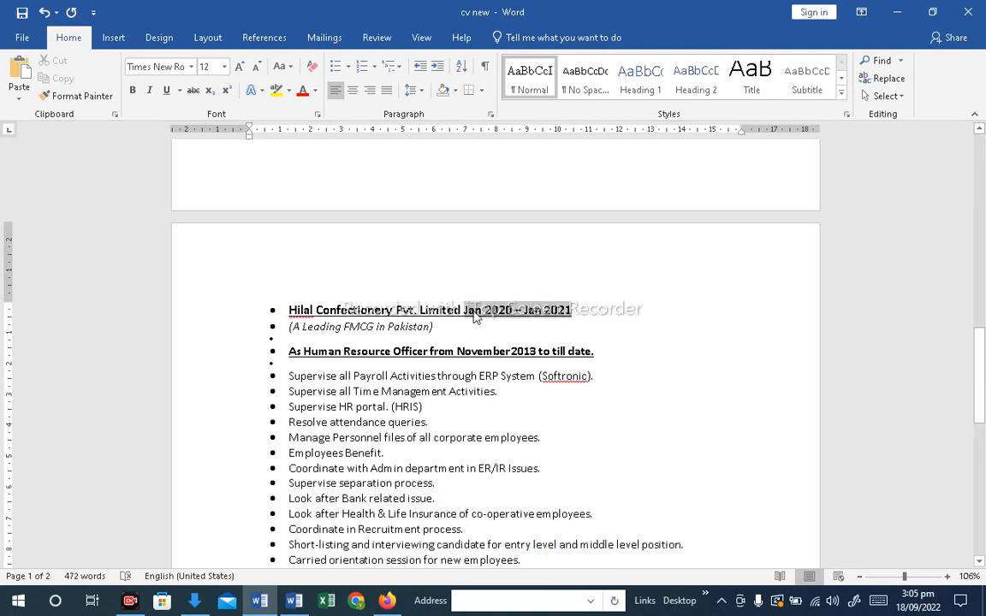
{"action": "scroll", "coordinate": [658, 442], "scroll_direction": "down", "scroll_amount": 4}
{"action": "scroll", "coordinate": [658, 442], "scroll_direction": "down", "scroll_amount": 3}
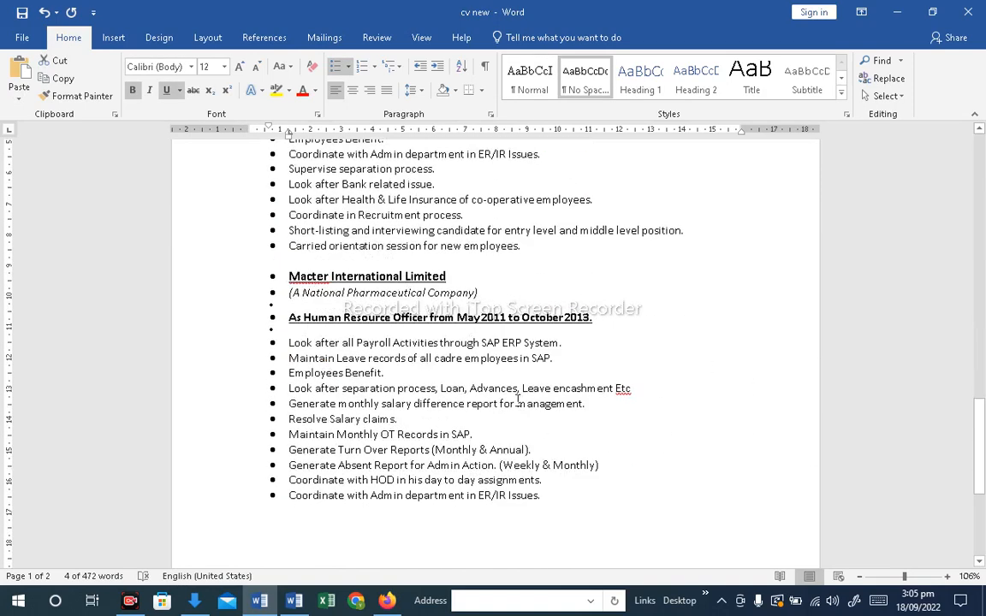
{"action": "left_click", "coordinate": [481, 277]}
{"action": "type", "text": "Jan 2020 – Jan 2021"}
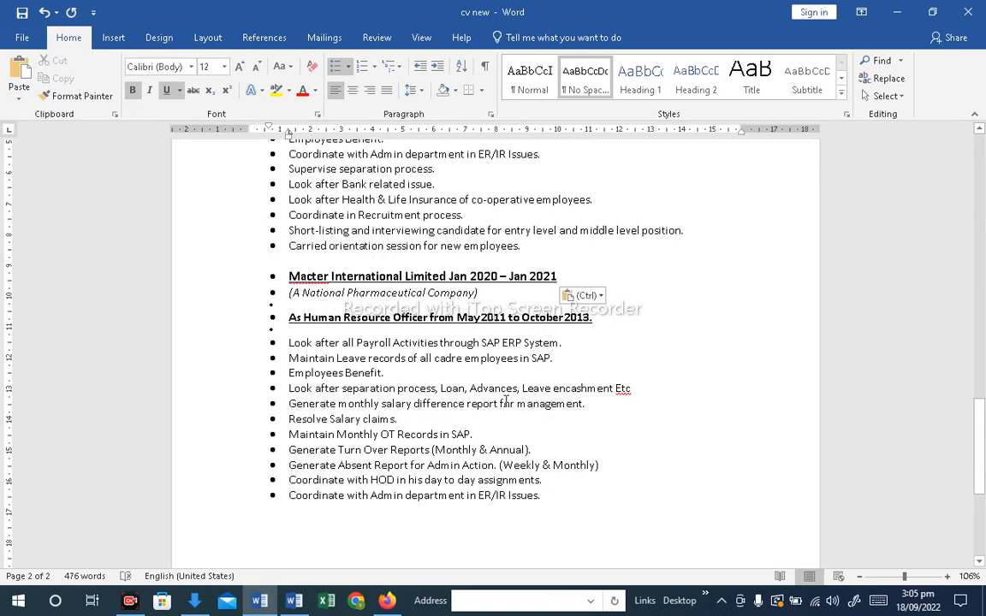
Select the Professional Courses section in the FINAL TEXT TEXT document
{"action": "scroll", "coordinate": [410, 406], "scroll_direction": "down", "scroll_amount": 2}
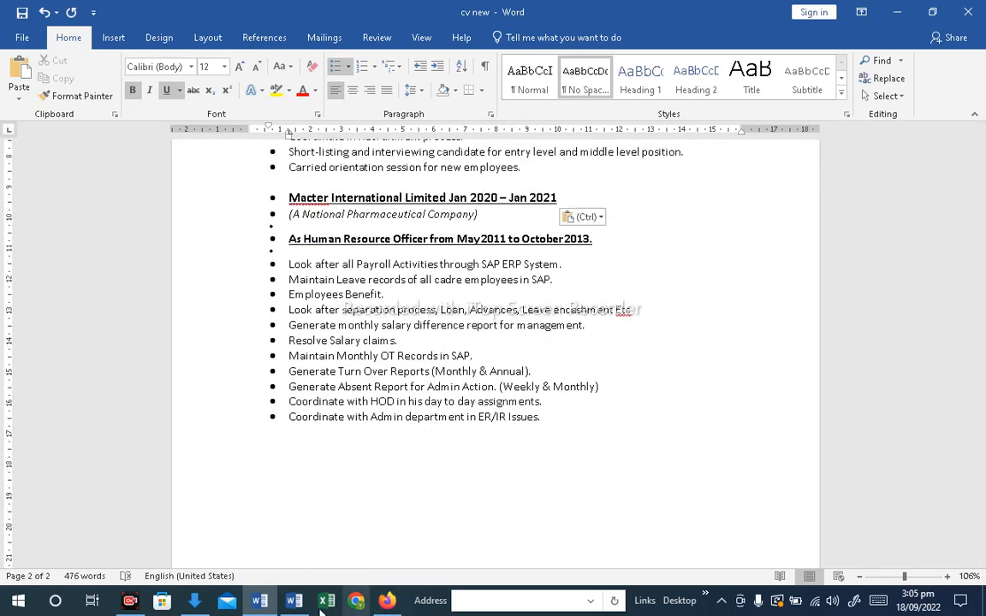
{"action": "left_click", "coordinate": [293, 601]}
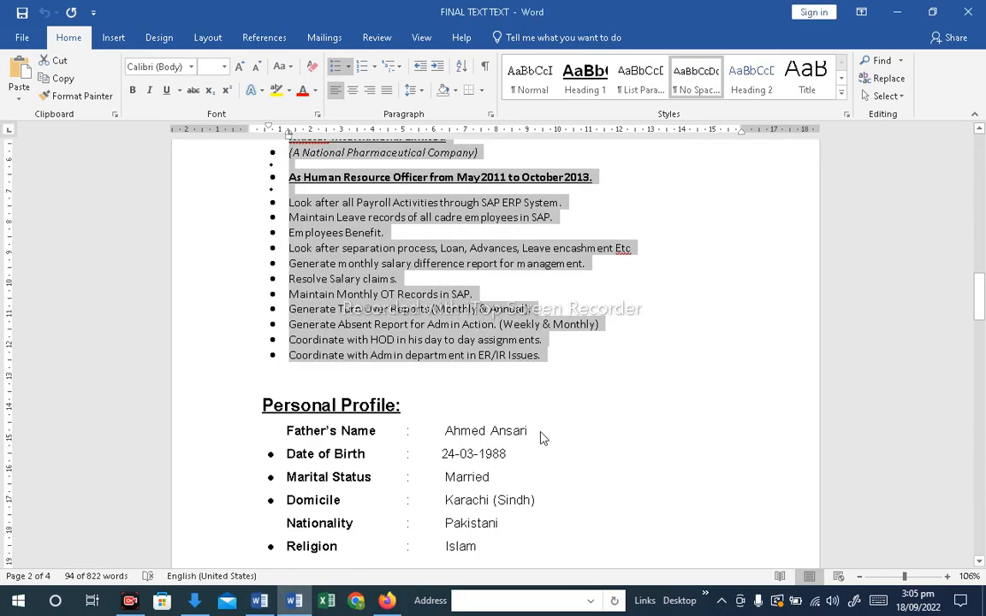
{"action": "scroll", "coordinate": [541, 437], "scroll_direction": "up", "scroll_amount": 15}
{"action": "scroll", "coordinate": [542, 431], "scroll_direction": "down", "scroll_amount": 8}
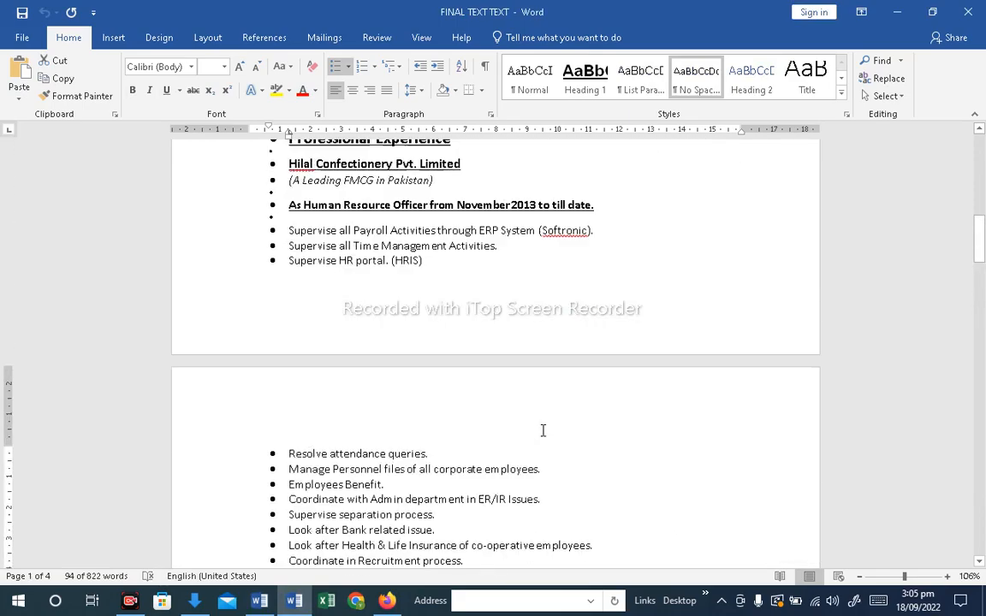
{"action": "scroll", "coordinate": [544, 424], "scroll_direction": "up", "scroll_amount": 10}
{"action": "scroll", "coordinate": [545, 425], "scroll_direction": "down", "scroll_amount": 2}
{"action": "scroll", "coordinate": [547, 423], "scroll_direction": "down", "scroll_amount": 20}
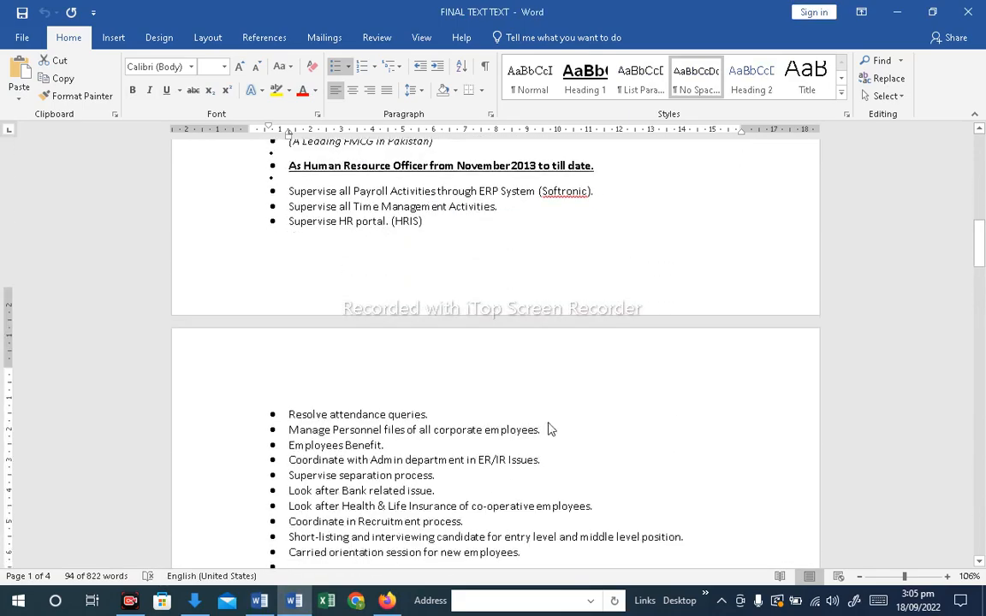
{"action": "scroll", "coordinate": [550, 422], "scroll_direction": "down", "scroll_amount": 8}
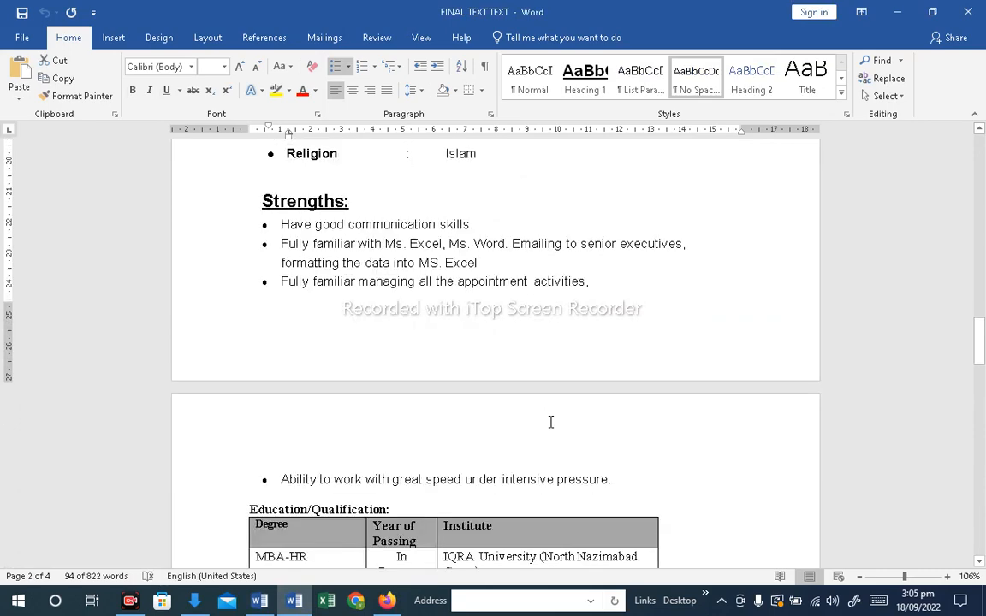
{"action": "scroll", "coordinate": [551, 420], "scroll_direction": "down", "scroll_amount": 2}
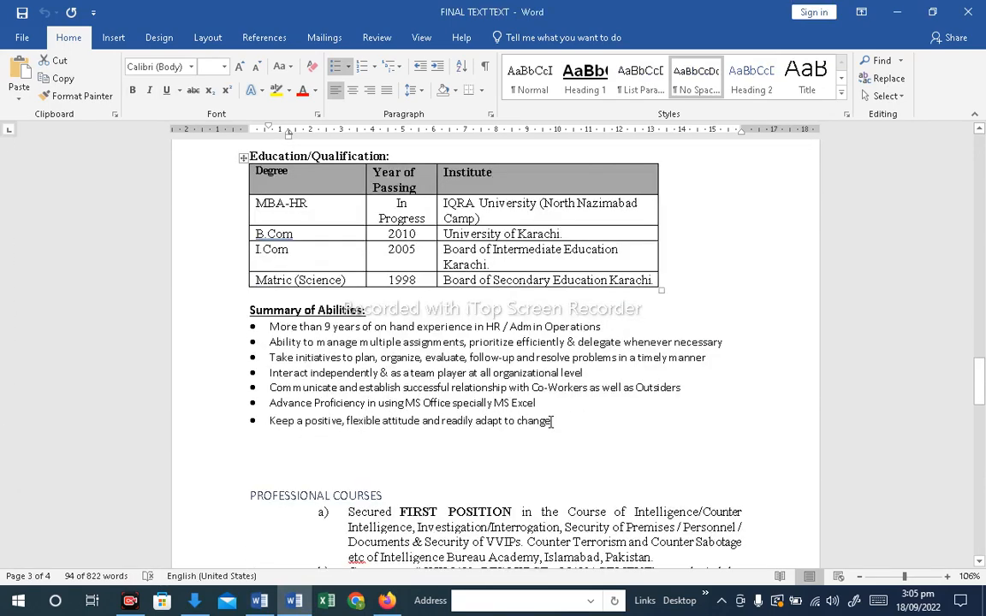
{"action": "scroll", "coordinate": [552, 421], "scroll_direction": "down", "scroll_amount": 6}
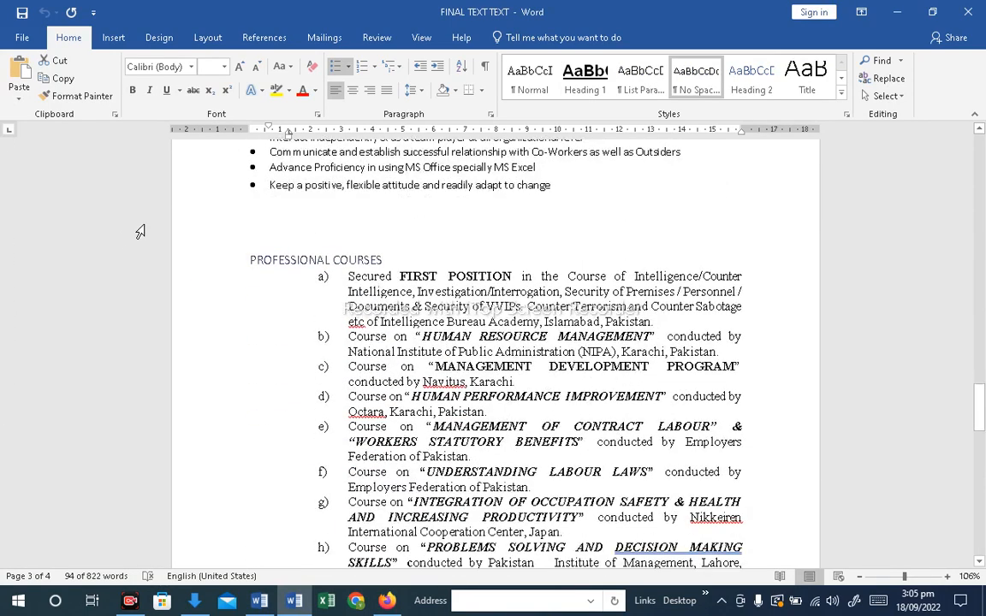
{"action": "left_click_drag", "start_coordinate": [248, 259], "coordinate": [525, 357]}
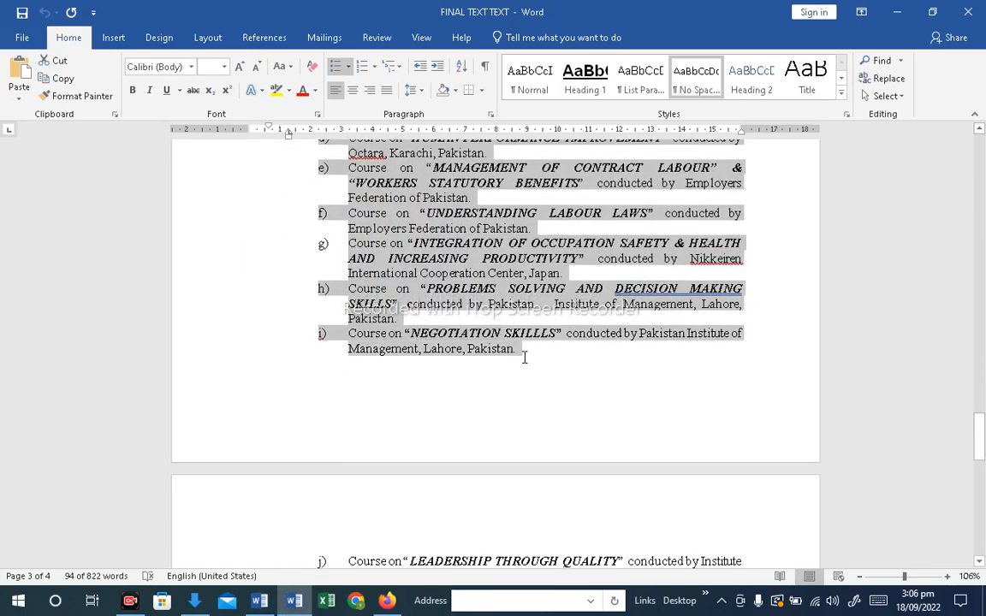
Copy the rest of the Professional Courses section and paste it at the end of the CV
{"action": "left_click_drag", "start_coordinate": [524, 525], "coordinate": [599, 446]}
{"action": "key", "text": "ctrl+c"}
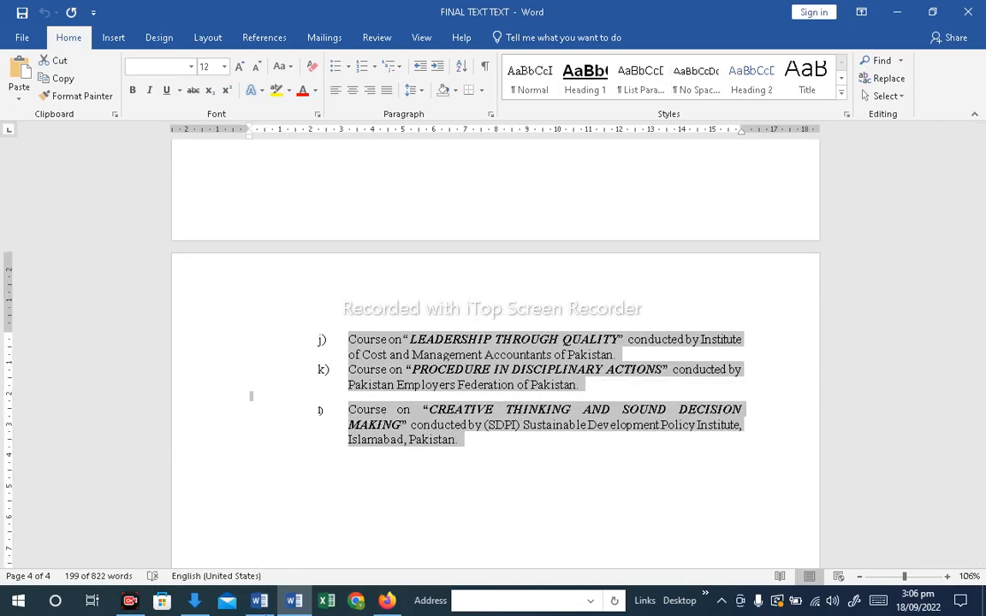
{"action": "left_click", "coordinate": [260, 601]}
{"action": "left_click", "coordinate": [325, 456]}
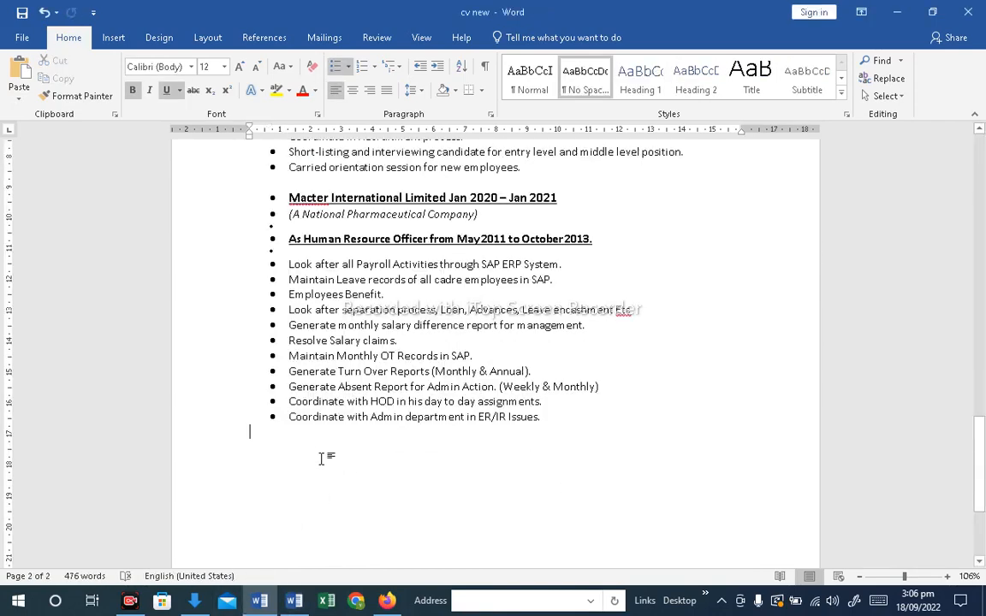
{"action": "key", "text": "ctrl+v"}
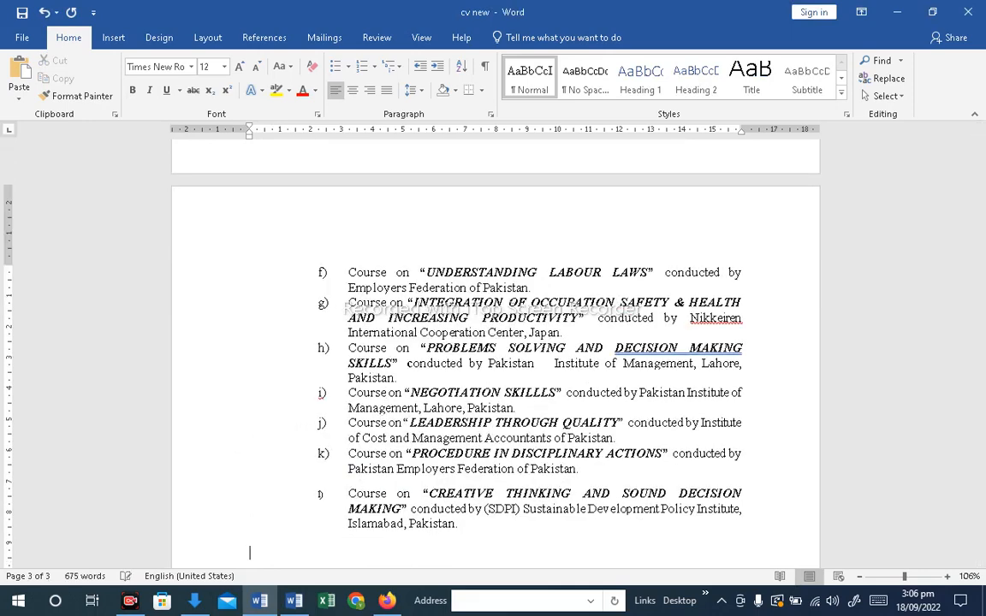
Rename the "Strengths" heading to "SKills:" in the FINAL TEXT TEXT document
{"action": "scroll", "coordinate": [447, 371], "scroll_direction": "up", "scroll_amount": 6}
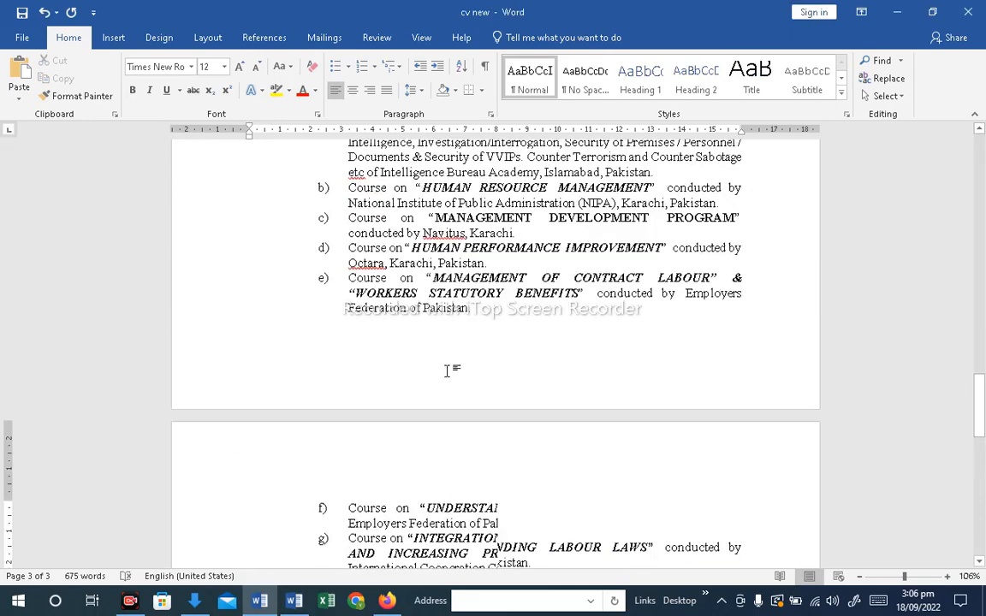
{"action": "key", "text": "alt+Tab"}
{"action": "scroll", "coordinate": [436, 399], "scroll_direction": "up", "scroll_amount": 15}
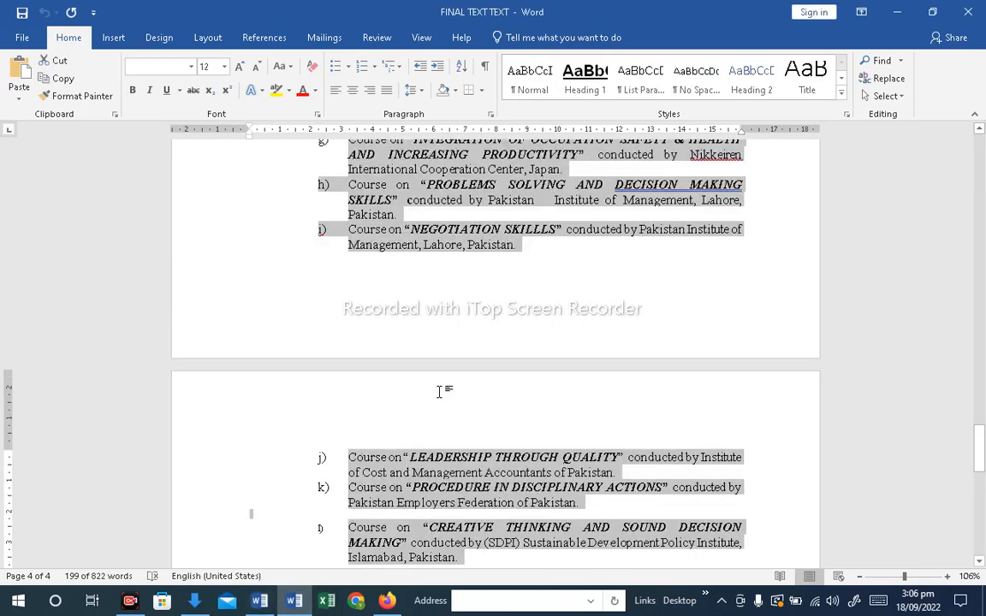
{"action": "scroll", "coordinate": [440, 387], "scroll_direction": "up", "scroll_amount": 4}
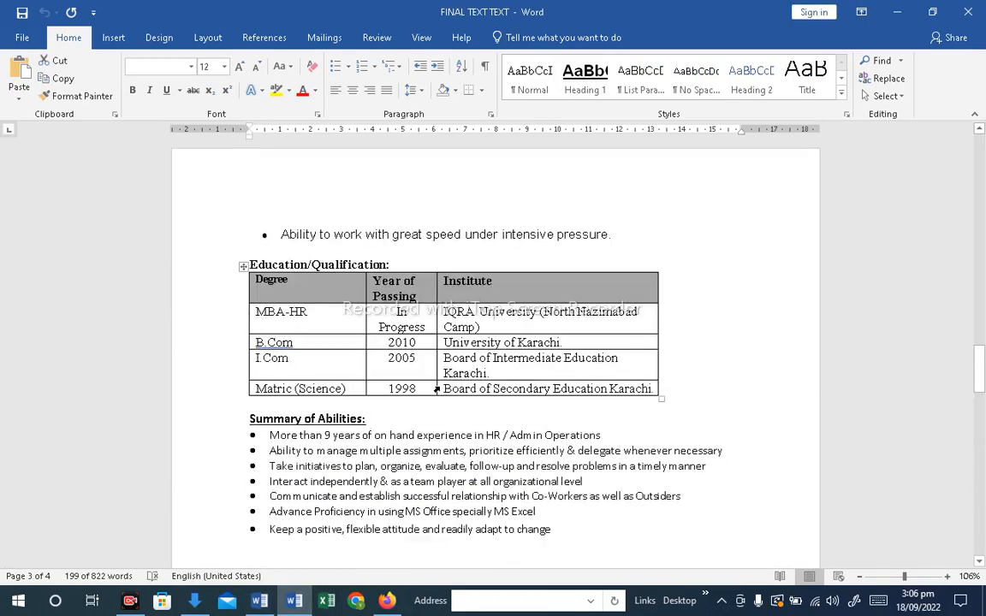
{"action": "scroll", "coordinate": [440, 387], "scroll_direction": "down", "scroll_amount": 5}
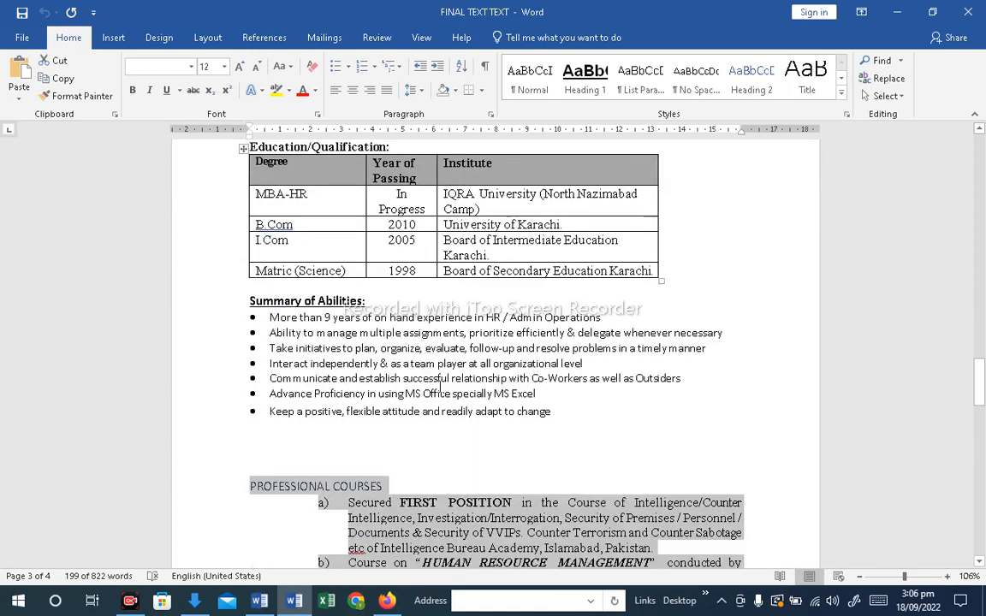
{"action": "scroll", "coordinate": [439, 390], "scroll_direction": "up", "scroll_amount": 6}
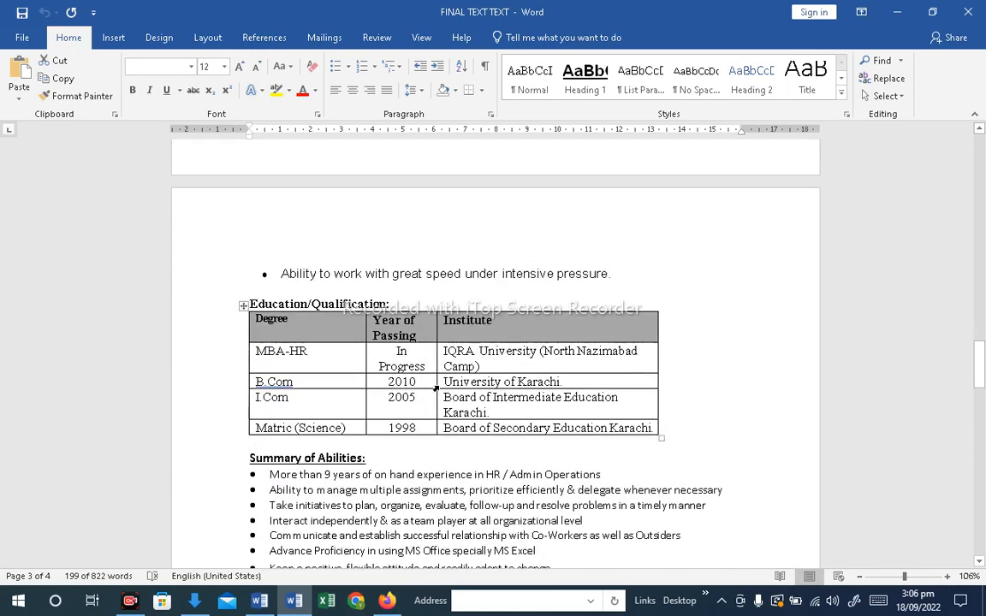
{"action": "scroll", "coordinate": [440, 387], "scroll_direction": "down", "scroll_amount": 2}
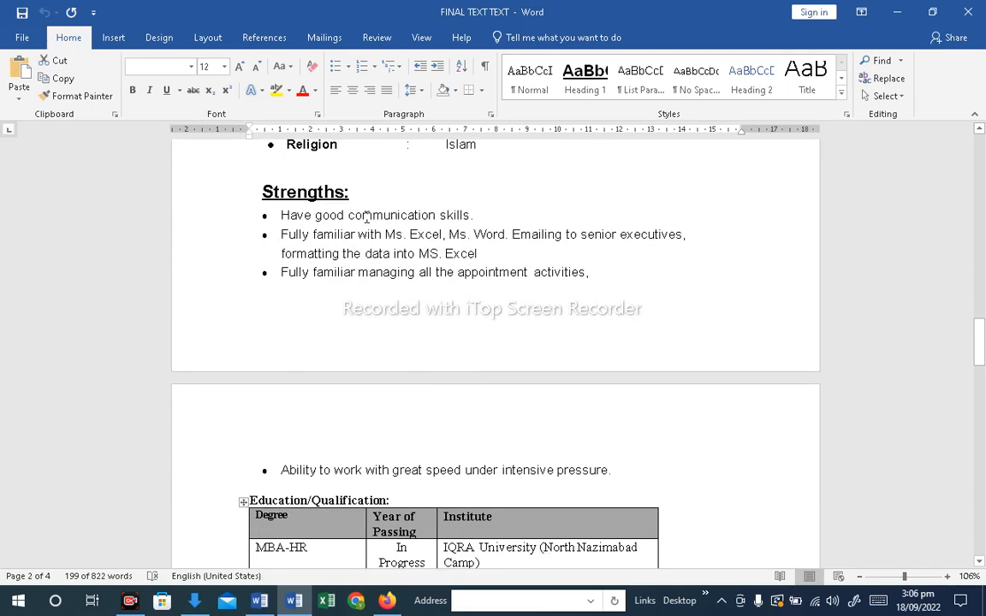
{"action": "left_click_drag", "start_coordinate": [346, 192], "coordinate": [275, 197]}
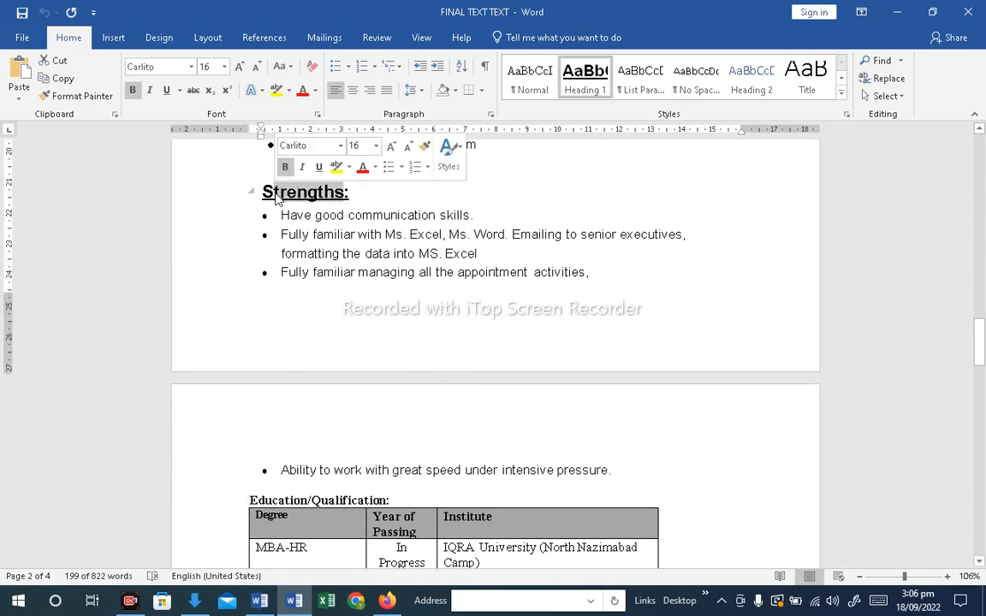
{"action": "type", "text": "Kills:"}
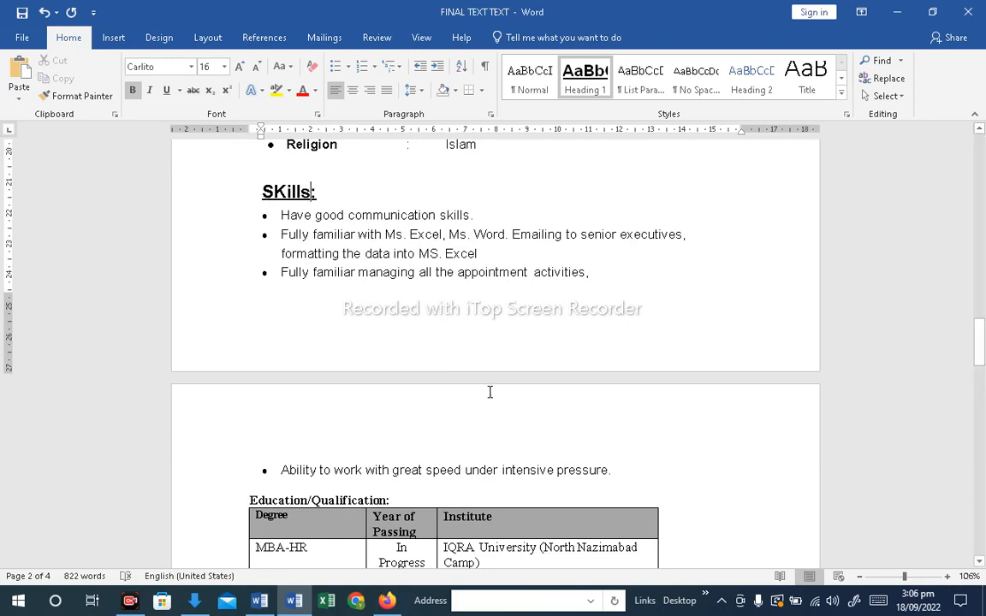
Copy the Skills section and paste it after the Professional Courses in the CV
{"action": "left_click_drag", "start_coordinate": [615, 469], "coordinate": [262, 192]}
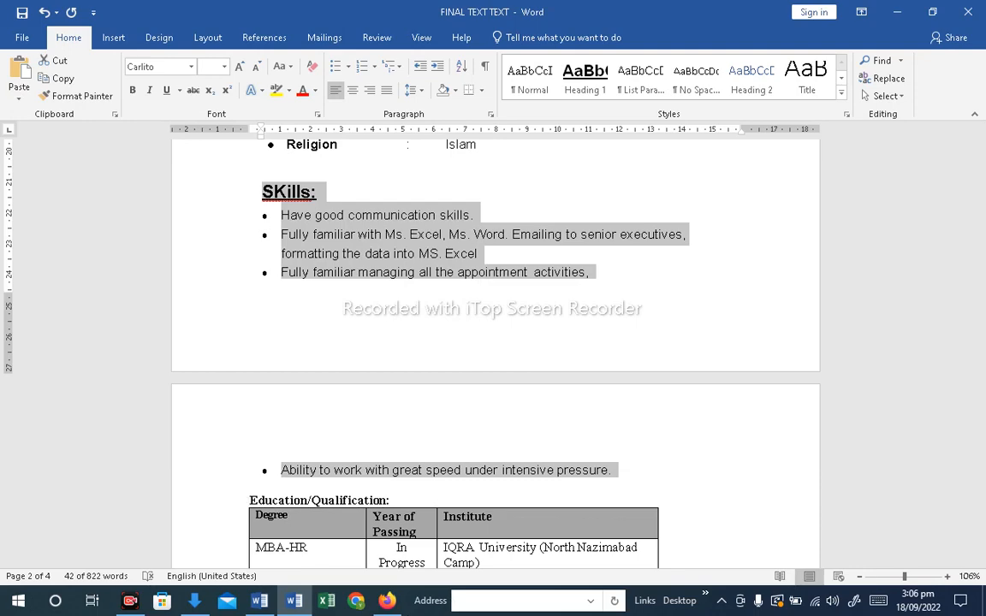
{"action": "key", "text": "alt+Tab"}
{"action": "scroll", "coordinate": [423, 434], "scroll_direction": "down", "scroll_amount": 10}
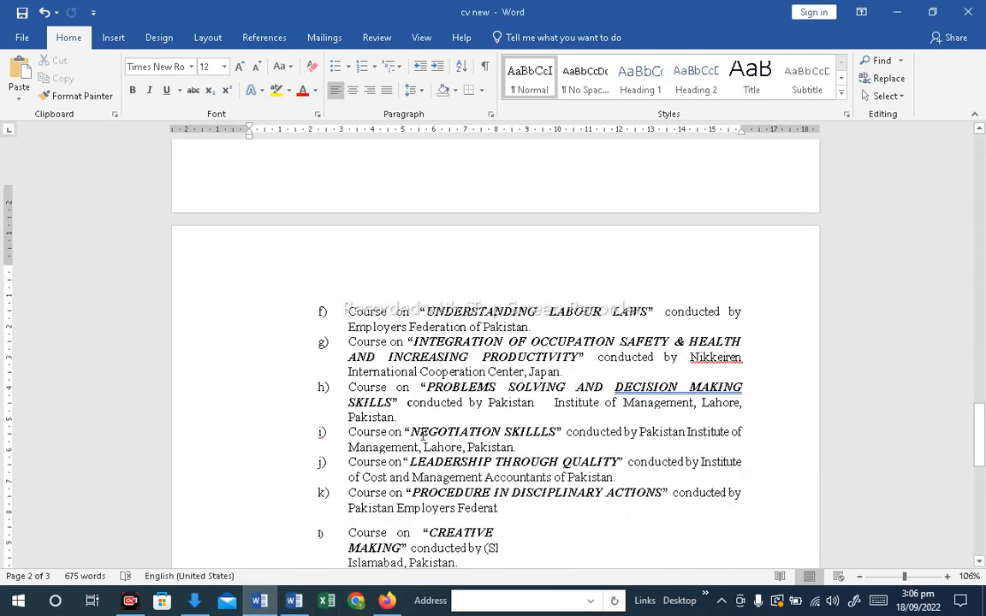
{"action": "left_click", "coordinate": [351, 332]}
{"action": "key", "text": "ctrl+v"}
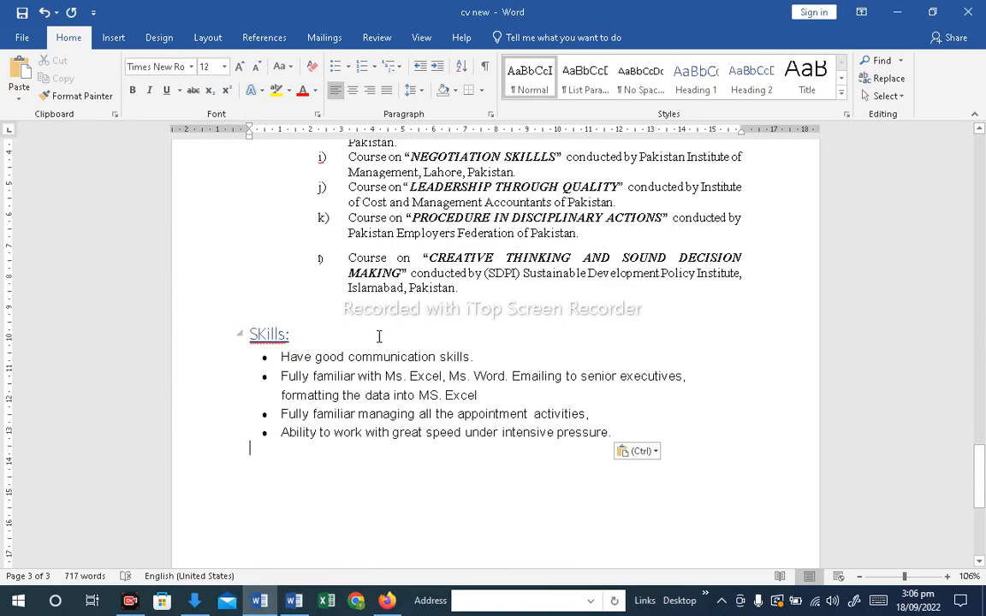
Copy the Personal Profile section and paste it after the Skills section in the CV
{"action": "key", "text": "alt+Tab"}
{"action": "scroll", "coordinate": [407, 398], "scroll_direction": "down", "scroll_amount": 20}
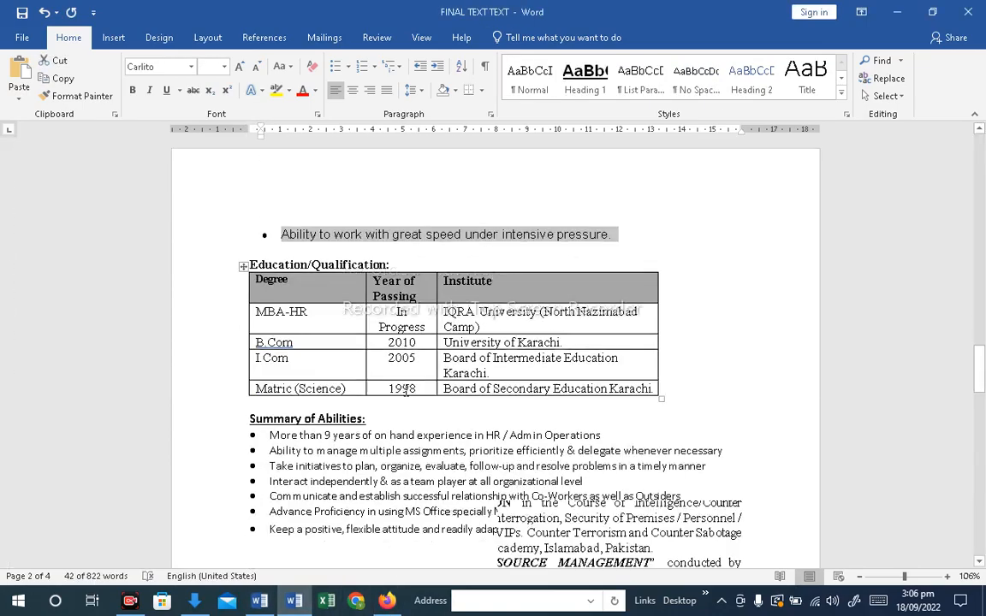
{"action": "scroll", "coordinate": [413, 407], "scroll_direction": "up", "scroll_amount": 20}
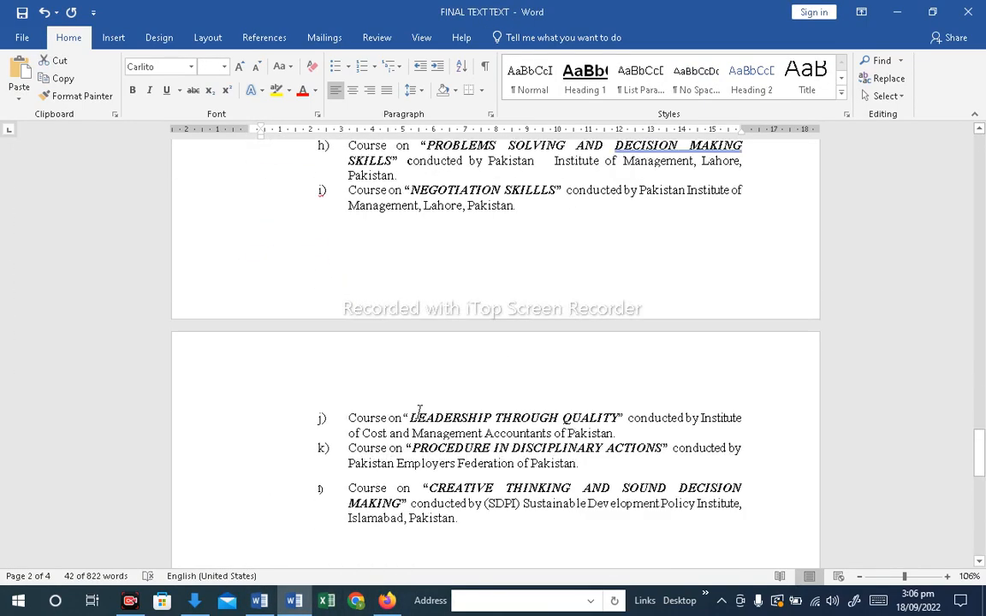
{"action": "scroll", "coordinate": [420, 420], "scroll_direction": "up", "scroll_amount": 3}
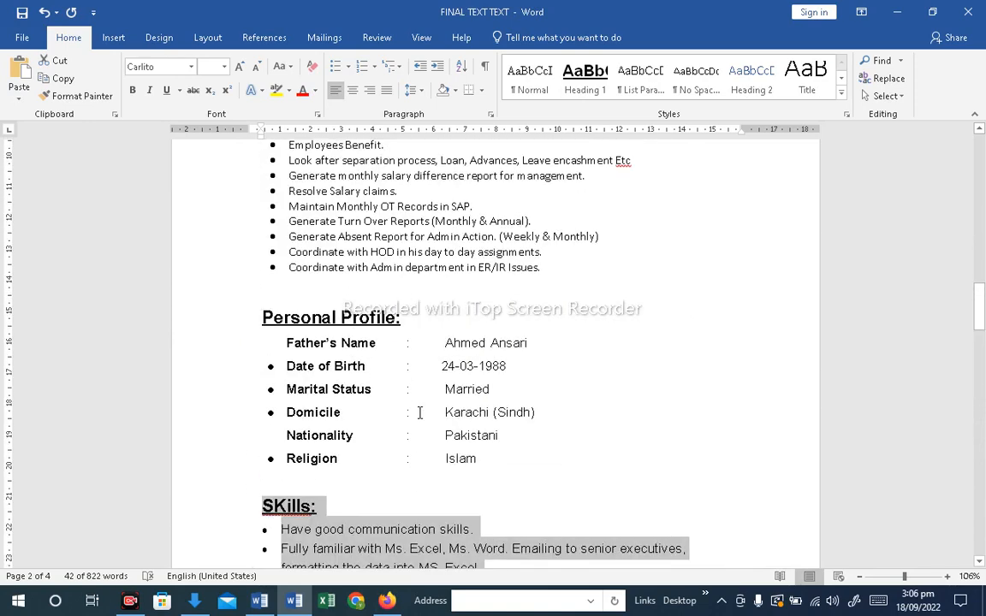
{"action": "left_click_drag", "start_coordinate": [483, 458], "coordinate": [261, 311]}
{"action": "key", "text": "ctrl+c"}
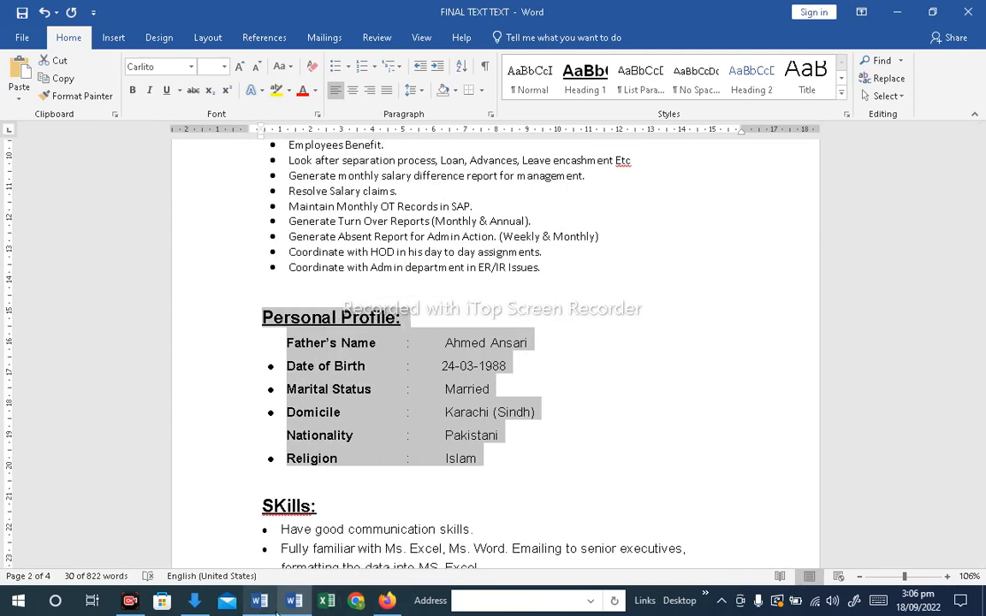
{"action": "left_click", "coordinate": [260, 601]}
{"action": "scroll", "coordinate": [389, 405], "scroll_direction": "up", "scroll_amount": 1}
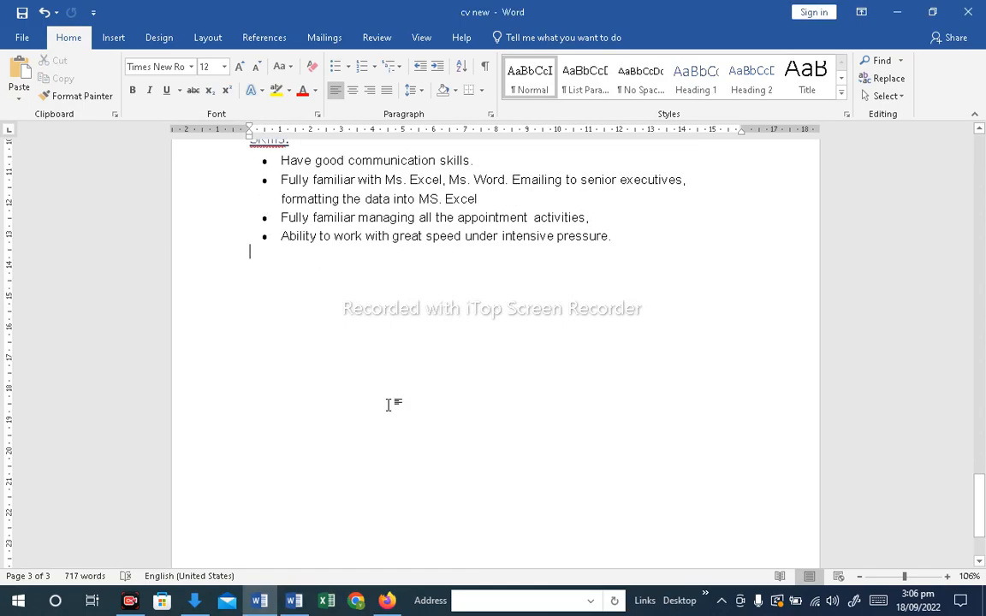
{"action": "key", "text": "ctrl+v"}
{"action": "scroll", "coordinate": [462, 407], "scroll_direction": "up", "scroll_amount": 3}
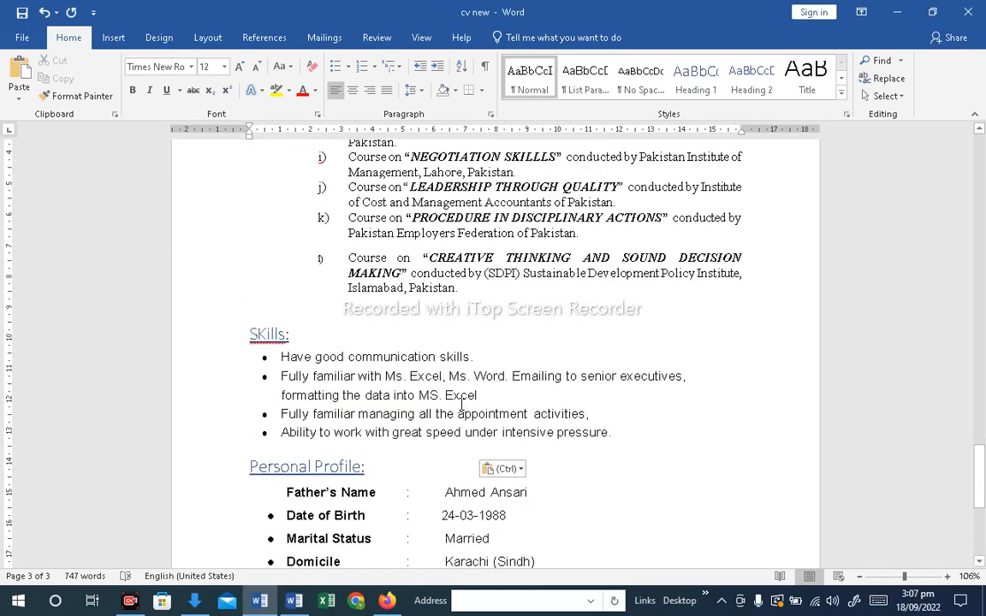
Review the assembled CV from the header down to the Personal Profile section
{"action": "scroll", "coordinate": [460, 406], "scroll_direction": "up", "scroll_amount": 12}
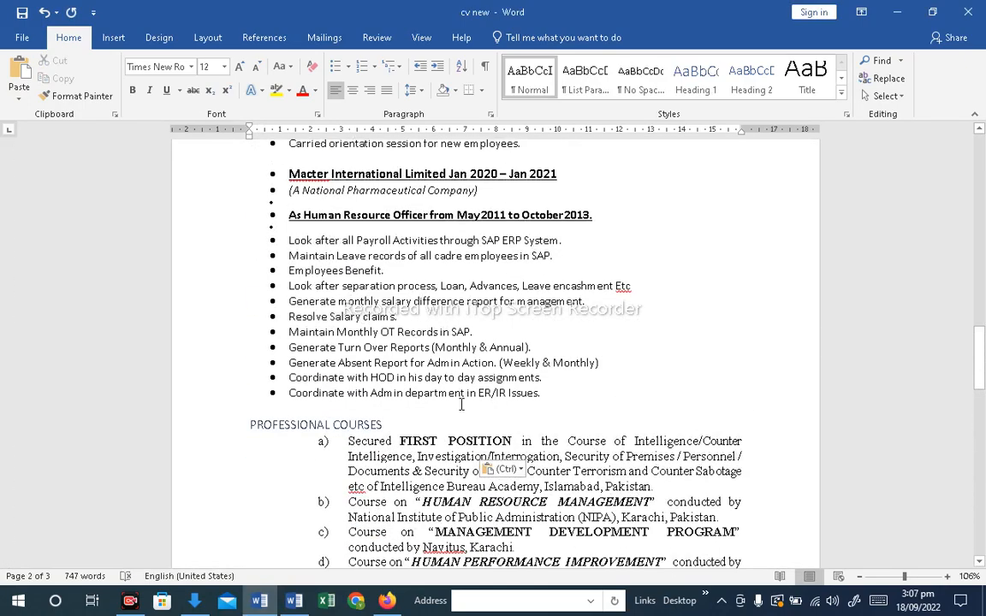
{"action": "scroll", "coordinate": [460, 406], "scroll_direction": "up", "scroll_amount": 10}
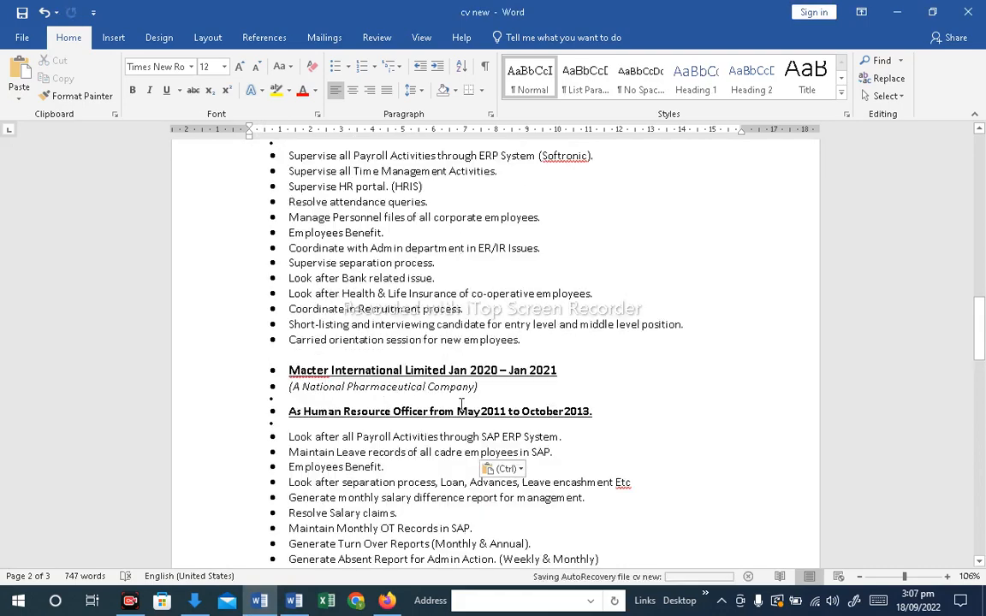
{"action": "scroll", "coordinate": [462, 406], "scroll_direction": "up", "scroll_amount": 8}
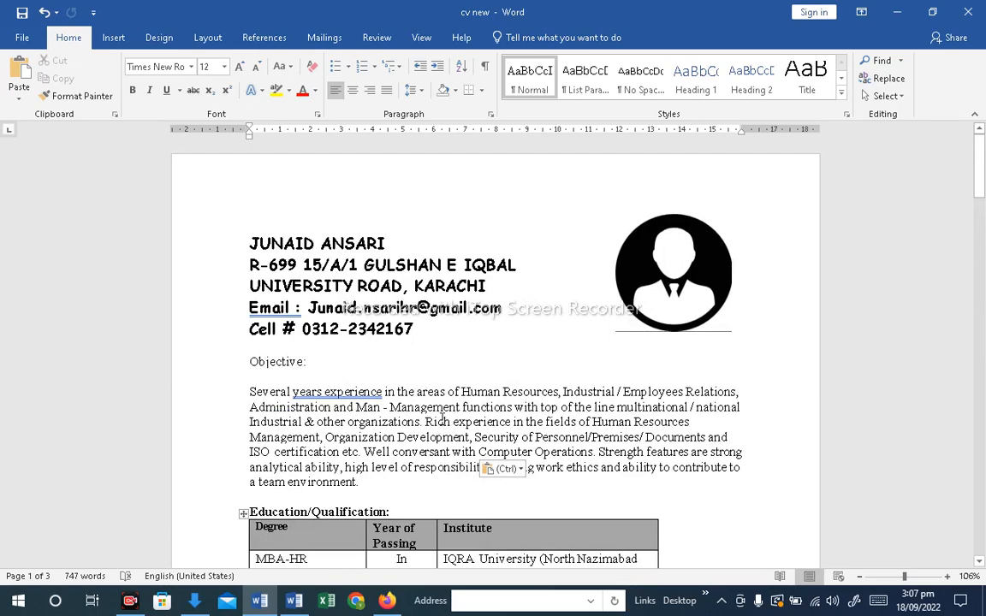
{"action": "scroll", "coordinate": [442, 417], "scroll_direction": "down", "scroll_amount": 8}
{"action": "scroll", "coordinate": [442, 418], "scroll_direction": "up", "scroll_amount": 7}
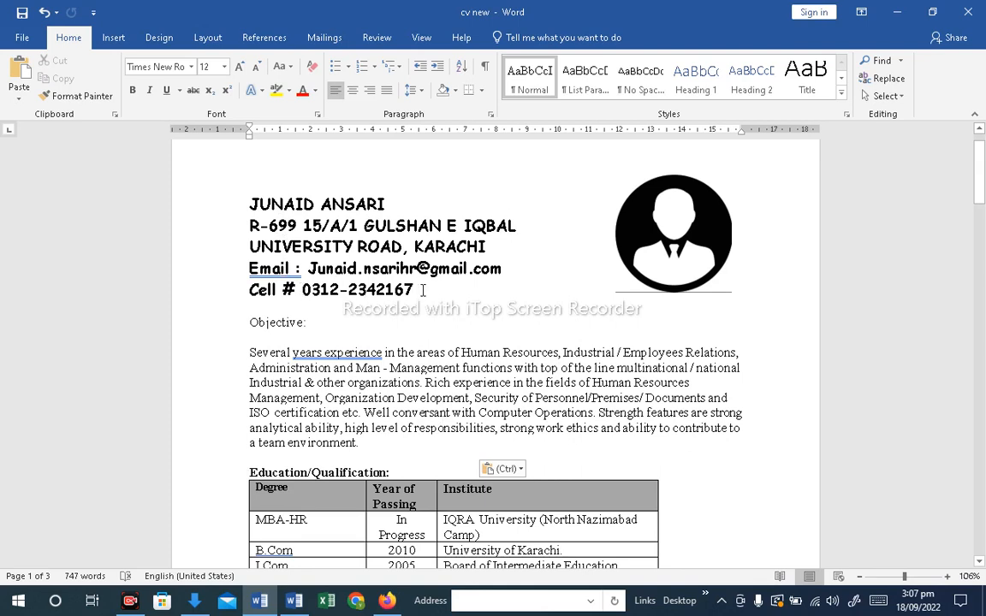
{"action": "left_click", "coordinate": [349, 384]}
{"action": "scroll", "coordinate": [349, 383], "scroll_direction": "down", "scroll_amount": 3}
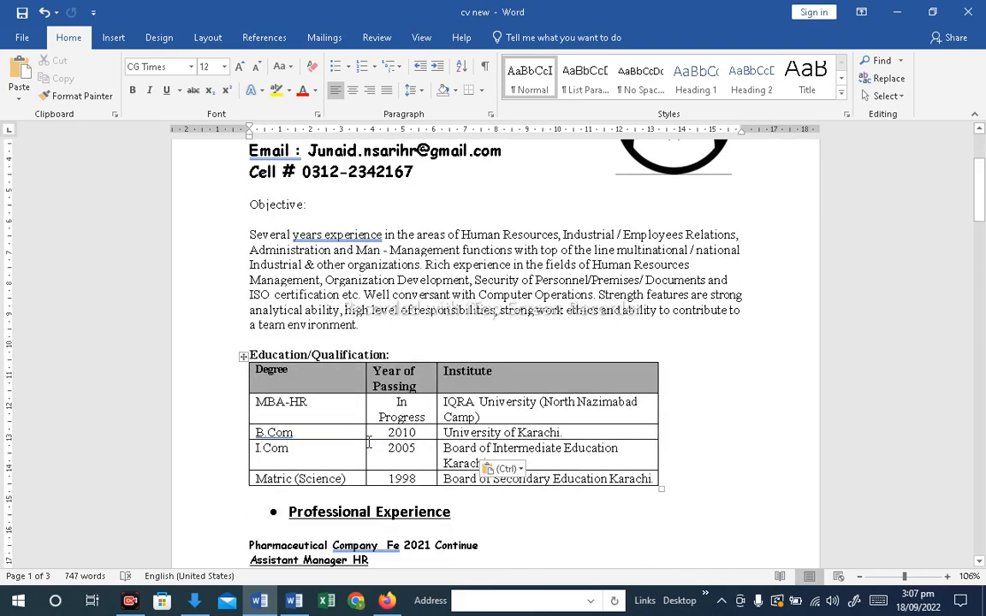
{"action": "scroll", "coordinate": [354, 377], "scroll_direction": "down", "scroll_amount": 3}
{"action": "scroll", "coordinate": [356, 354], "scroll_direction": "down", "scroll_amount": 15}
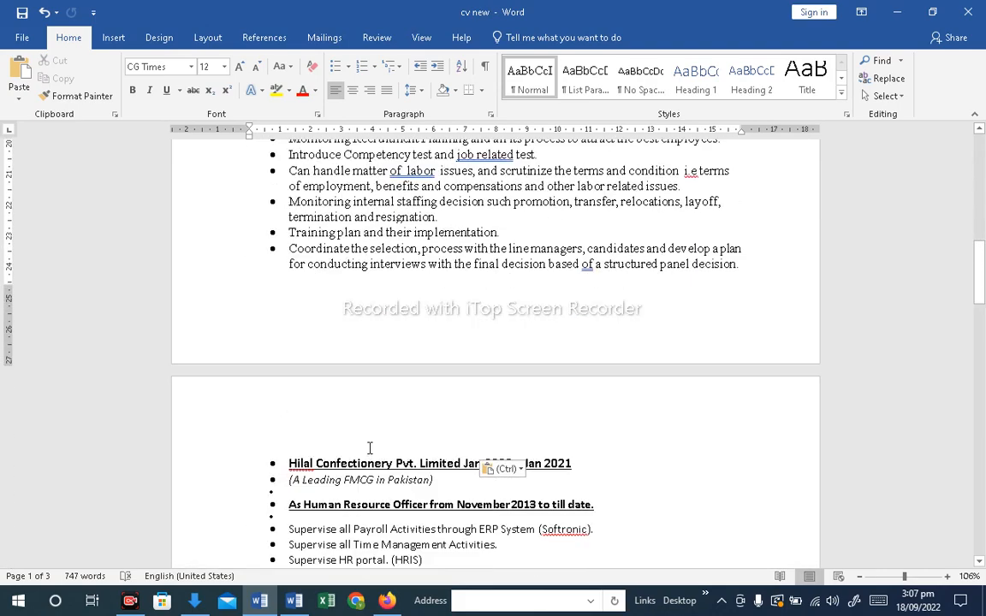
{"action": "scroll", "coordinate": [369, 448], "scroll_direction": "down", "scroll_amount": 12}
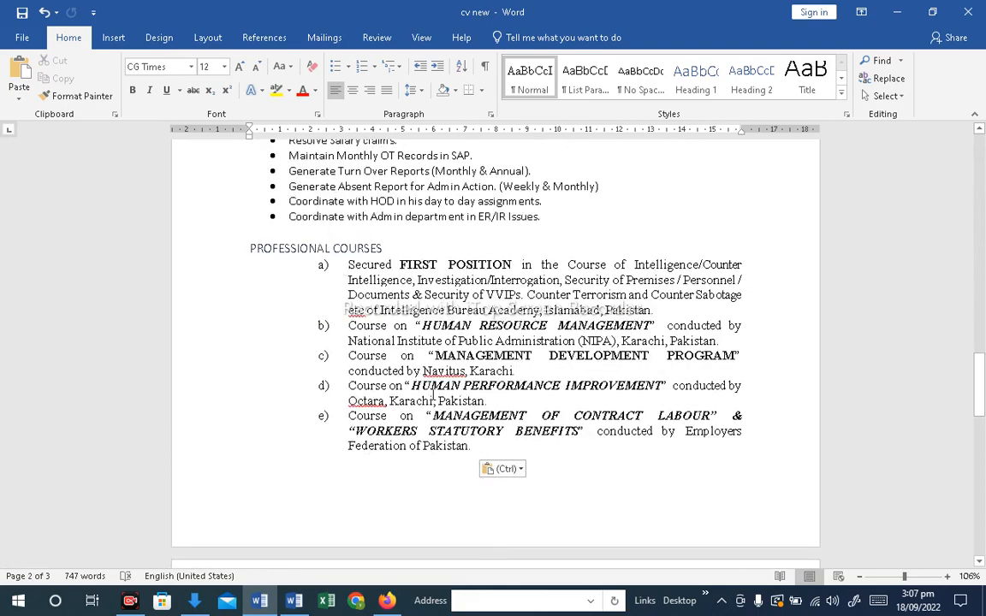
{"action": "scroll", "coordinate": [432, 392], "scroll_direction": "down", "scroll_amount": 10}
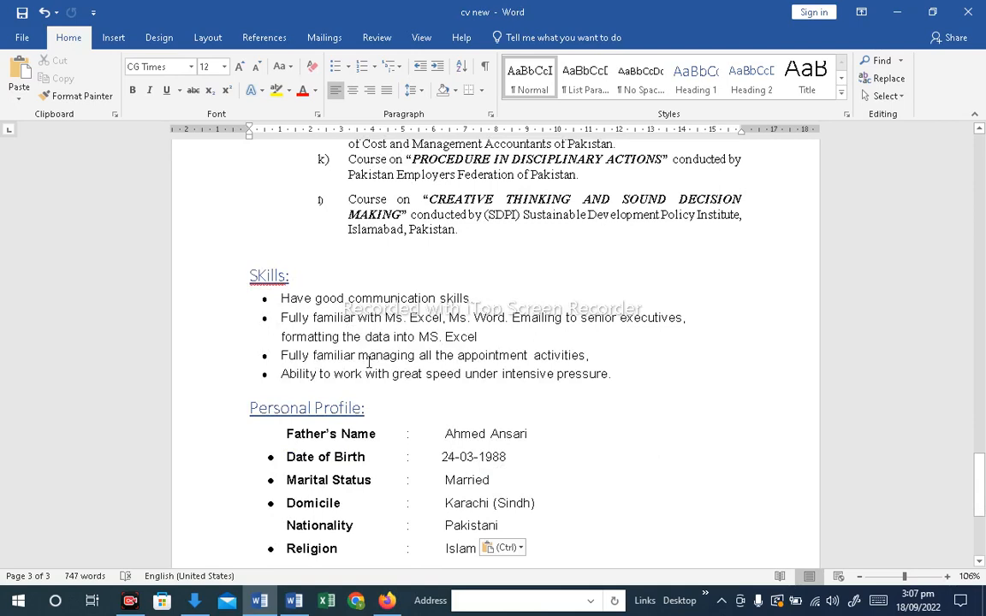
{"action": "scroll", "coordinate": [370, 361], "scroll_direction": "down", "scroll_amount": 3}
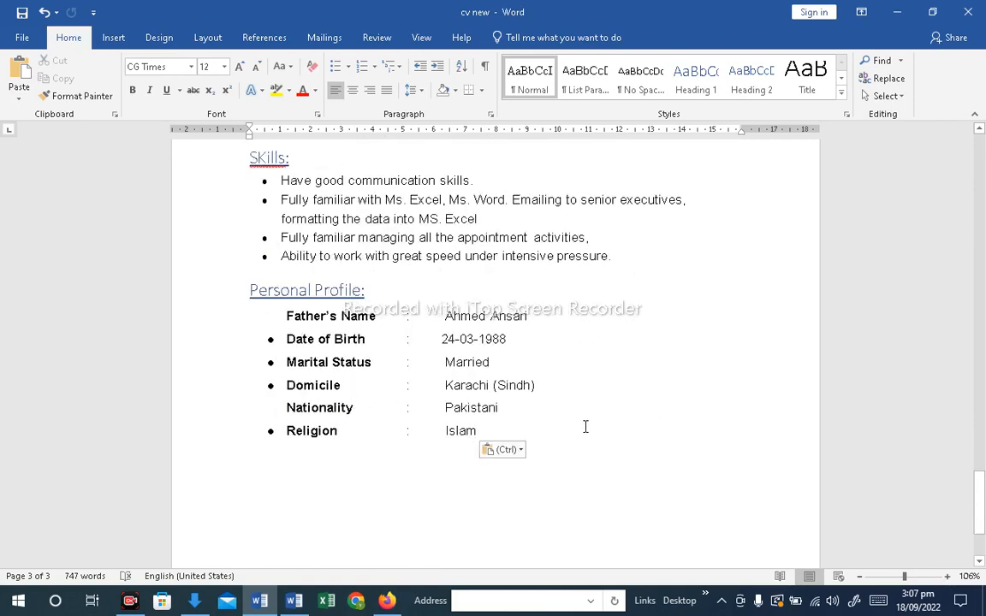
Save the CV document
{"action": "left_click", "coordinate": [566, 338]}
{"action": "key", "text": "ctrl"}
{"action": "key", "text": "ctrl"}
{"action": "key", "text": "ctrl+s"}
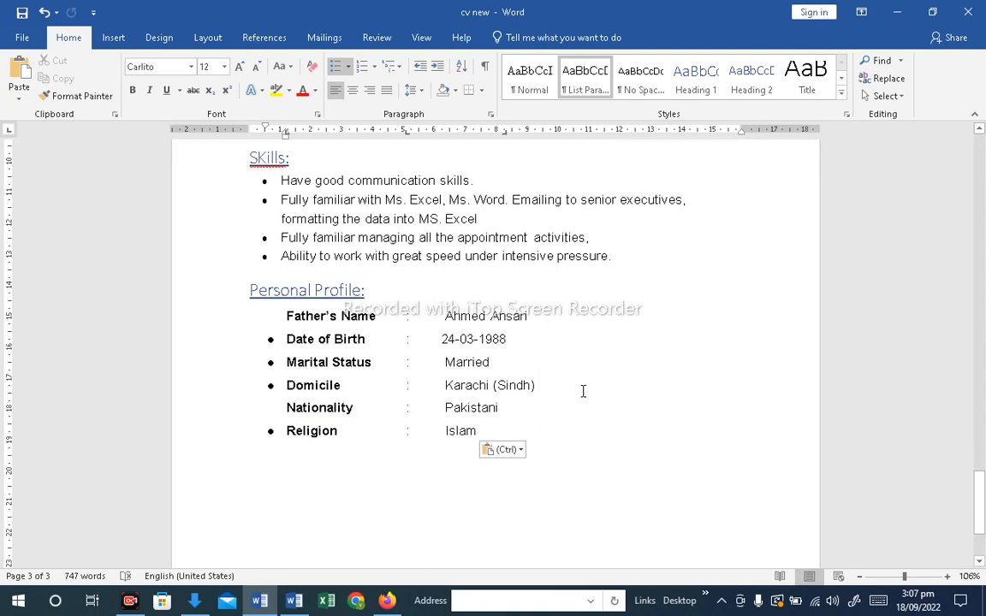
Set the entire document's font to Calibri (Body) at size 12
{"action": "key", "text": "ctrl+a"}
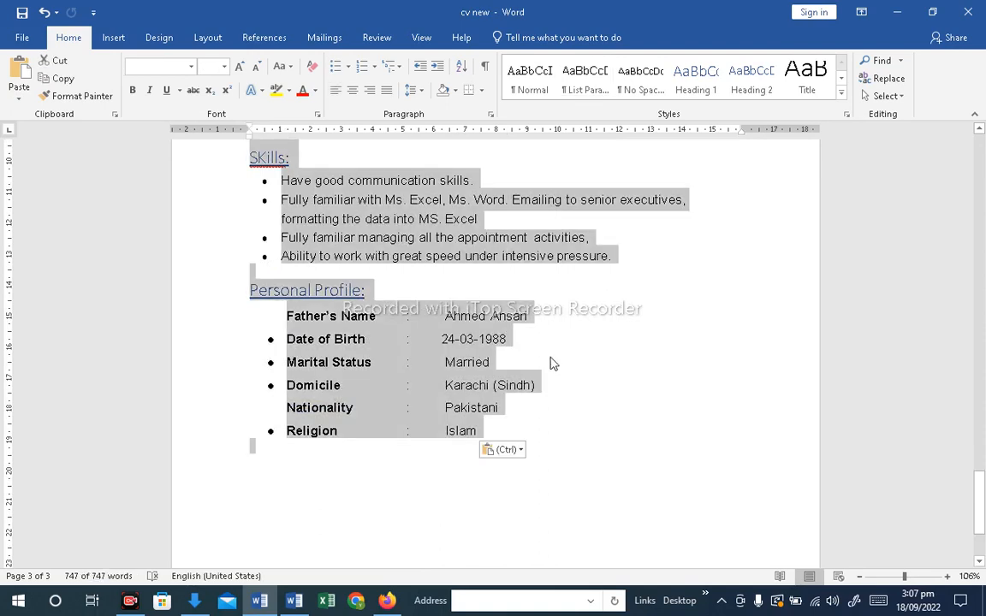
{"action": "left_click", "coordinate": [191, 67]}
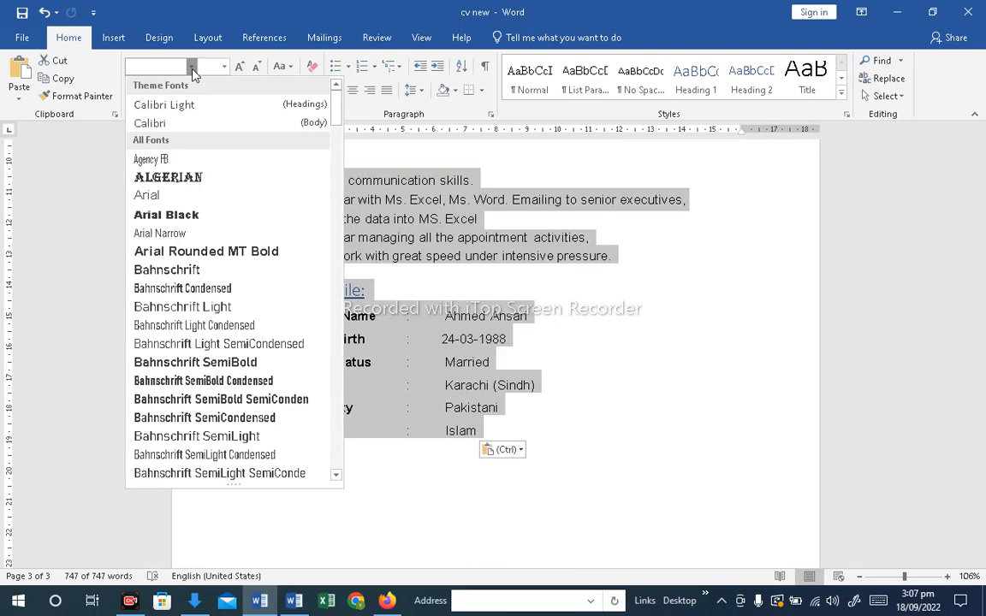
{"action": "left_click", "coordinate": [171, 128]}
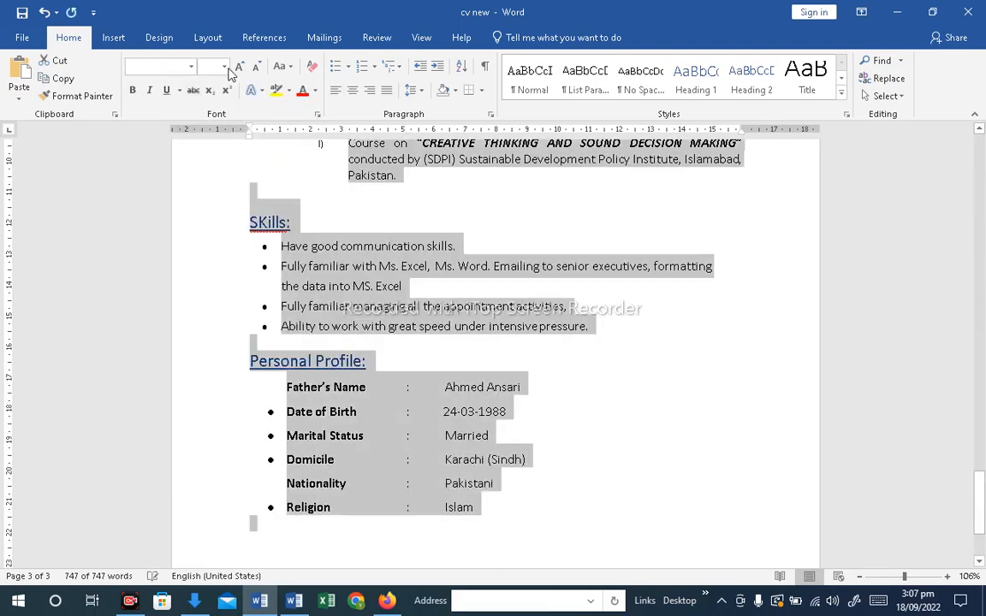
{"action": "left_click", "coordinate": [224, 67]}
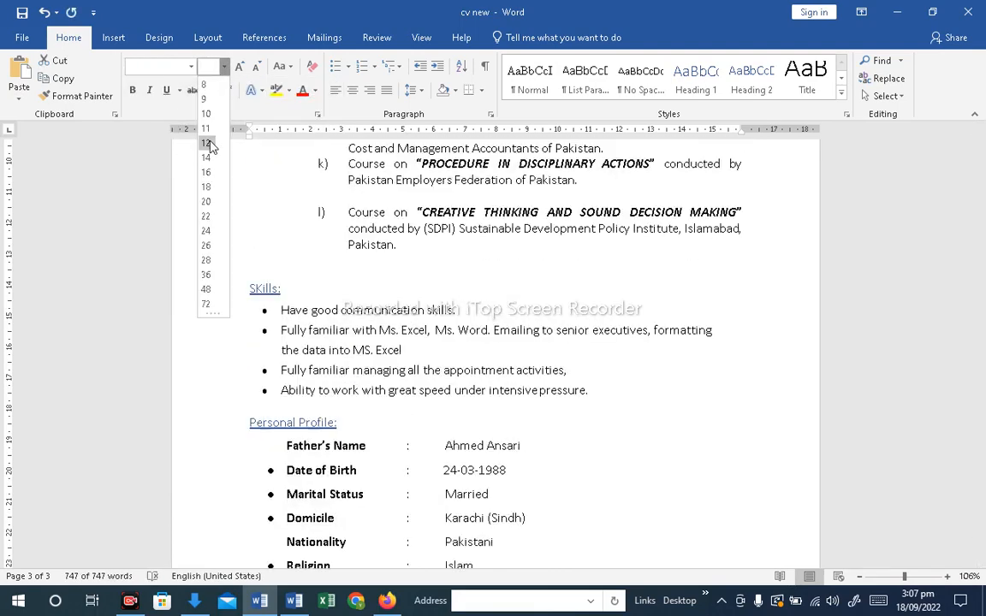
{"action": "left_click", "coordinate": [209, 145]}
{"action": "left_click", "coordinate": [506, 315]}
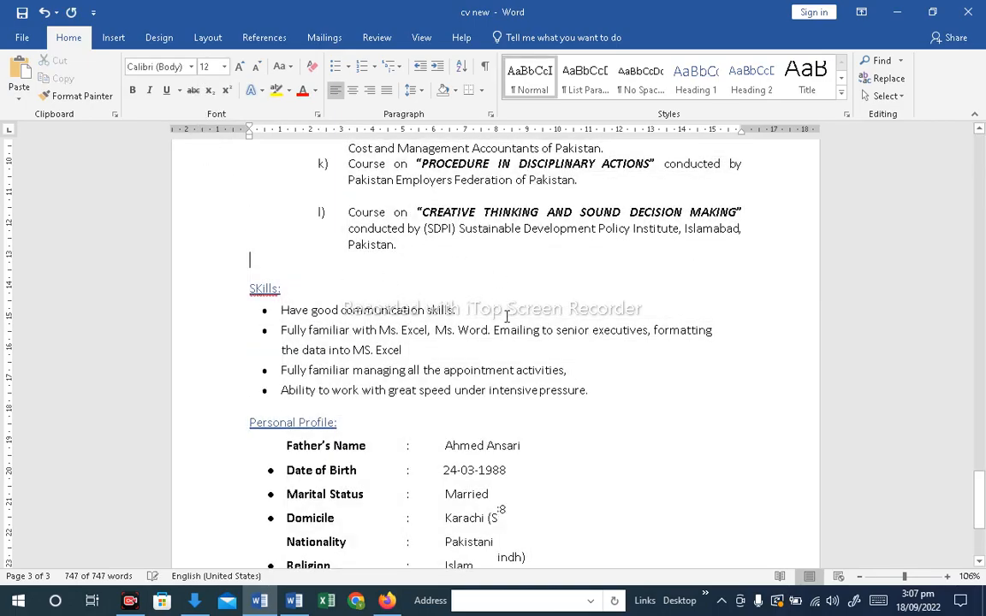
Enlarge the contact header block's font by one size step
{"action": "scroll", "coordinate": [502, 325], "scroll_direction": "up", "scroll_amount": 8}
{"action": "scroll", "coordinate": [503, 325], "scroll_direction": "up", "scroll_amount": 12}
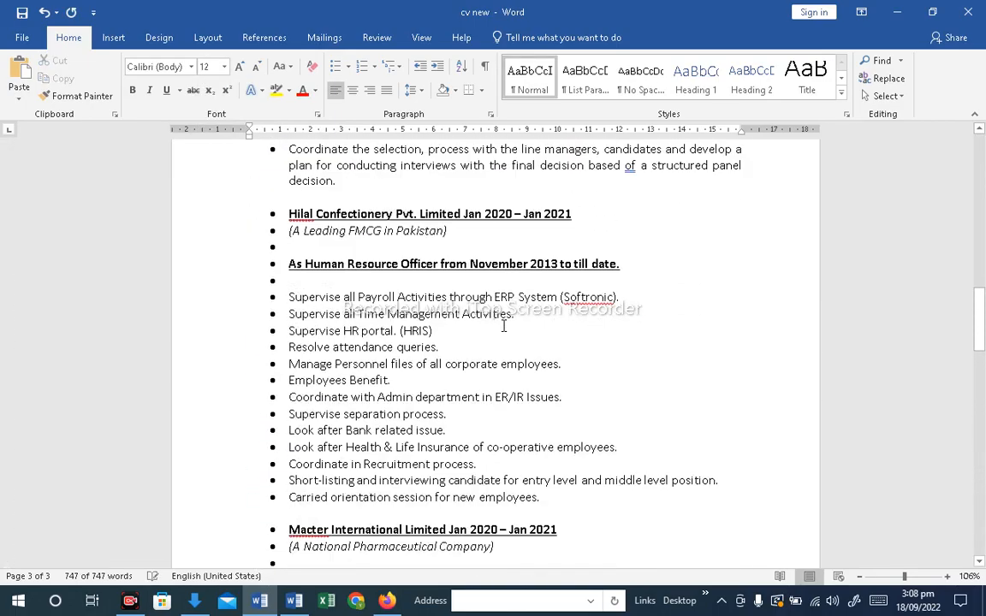
{"action": "scroll", "coordinate": [503, 325], "scroll_direction": "up", "scroll_amount": 15}
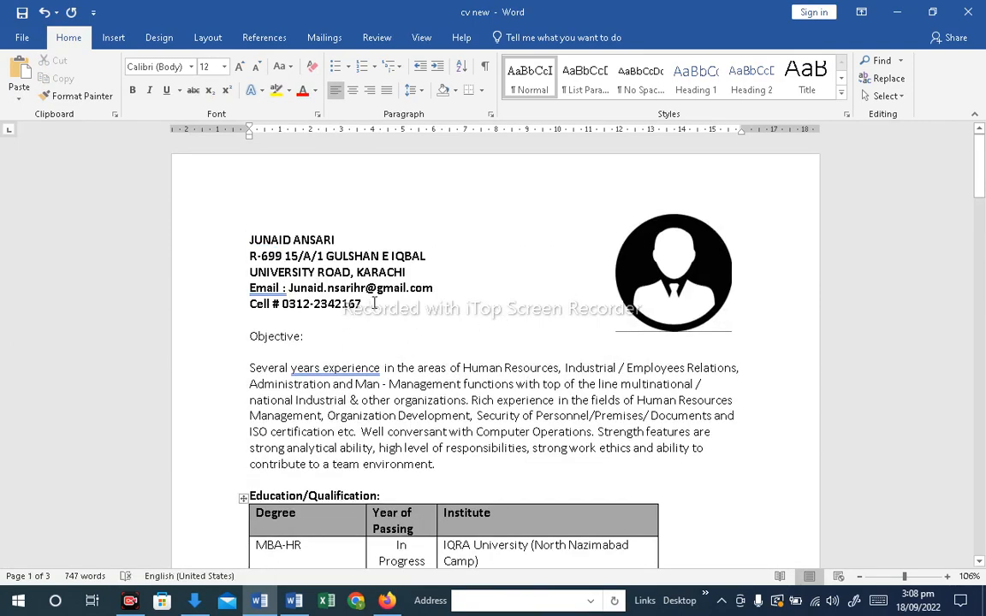
{"action": "left_click_drag", "start_coordinate": [374, 303], "coordinate": [227, 238]}
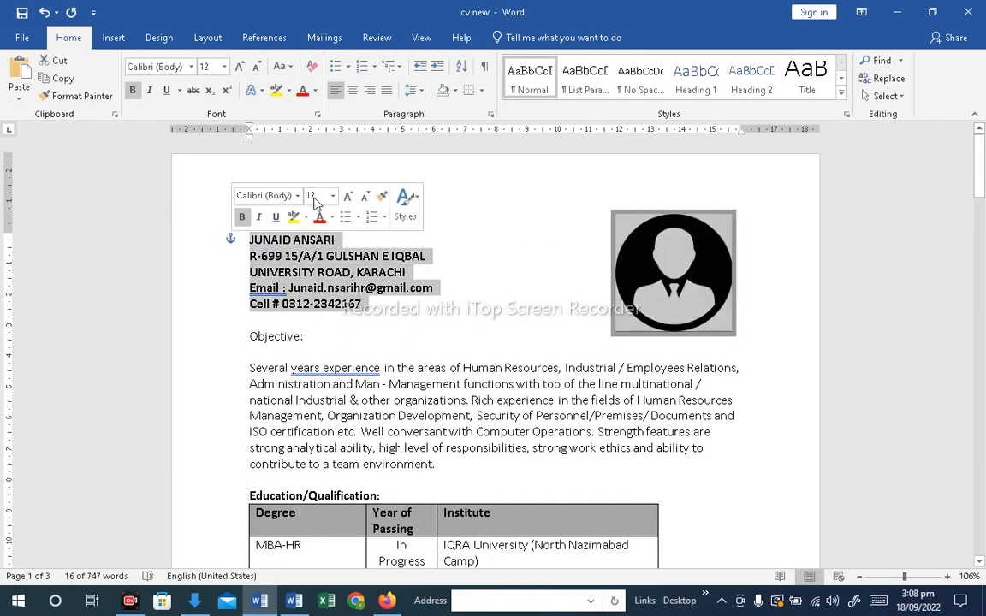
{"action": "left_click", "coordinate": [239, 68]}
{"action": "left_click", "coordinate": [239, 69]}
{"action": "left_click", "coordinate": [446, 366]}
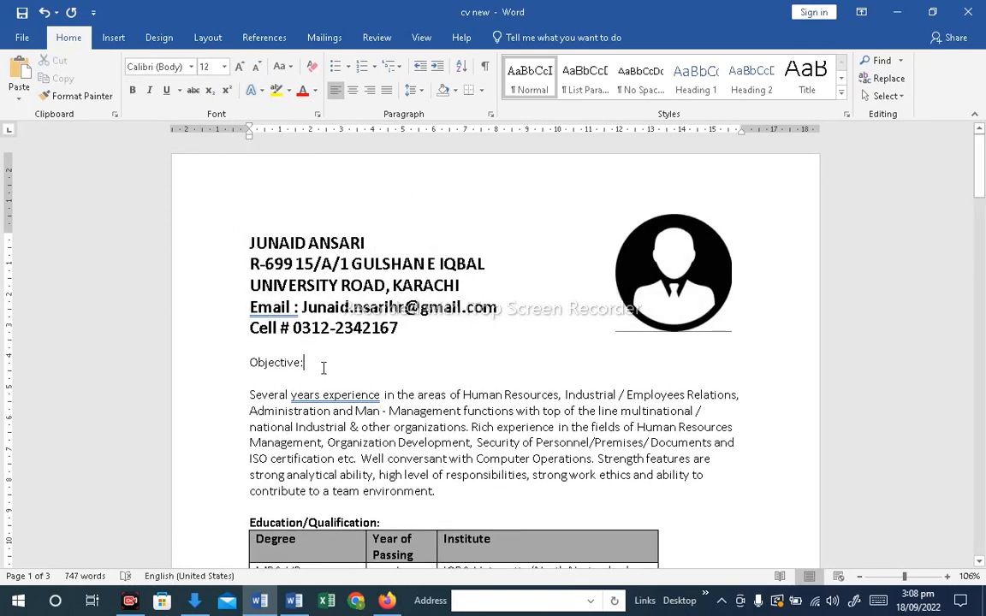
Enlarge the Objective heading to size 16 and make it bold
{"action": "left_click", "coordinate": [227, 360]}
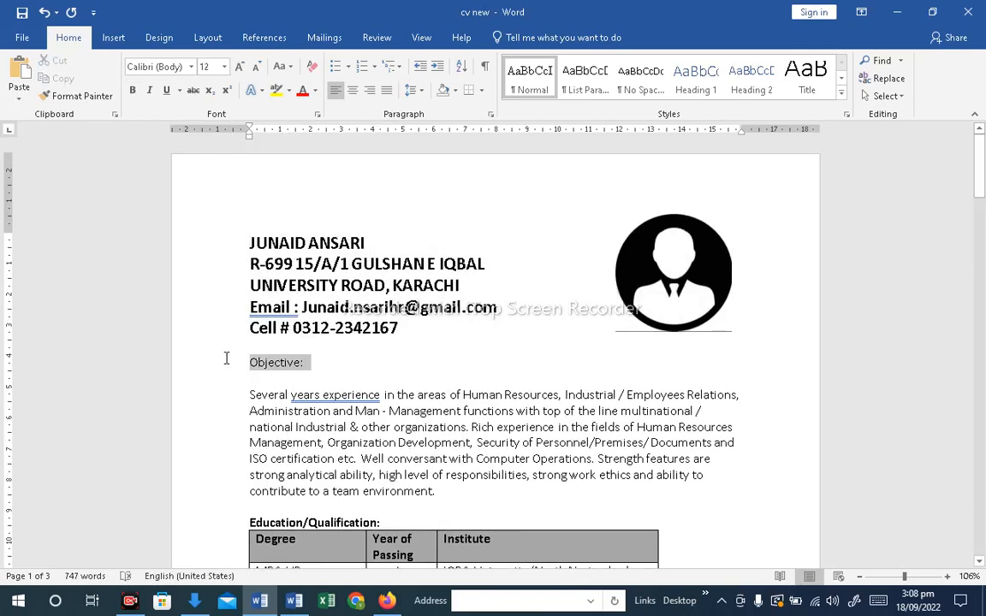
{"action": "left_click", "coordinate": [239, 67]}
{"action": "left_click", "coordinate": [239, 67]}
{"action": "left_click", "coordinate": [133, 92]}
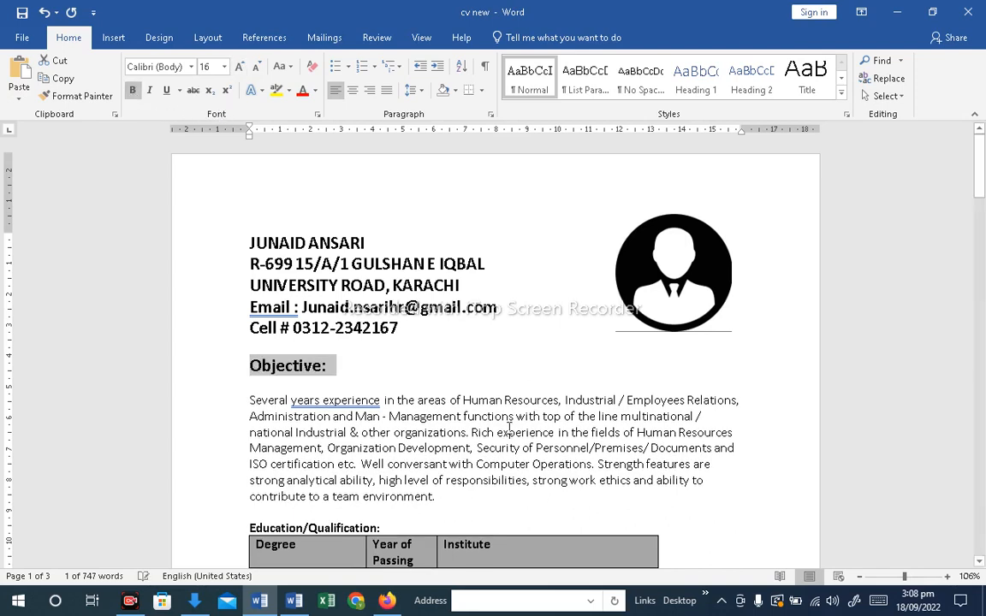
Set the Education/Qualification heading to size 16 and add a blank line after it
{"action": "left_click", "coordinate": [514, 432]}
{"action": "scroll", "coordinate": [514, 402], "scroll_direction": "down", "scroll_amount": 2}
{"action": "left_click_drag", "start_coordinate": [379, 449], "coordinate": [239, 442]}
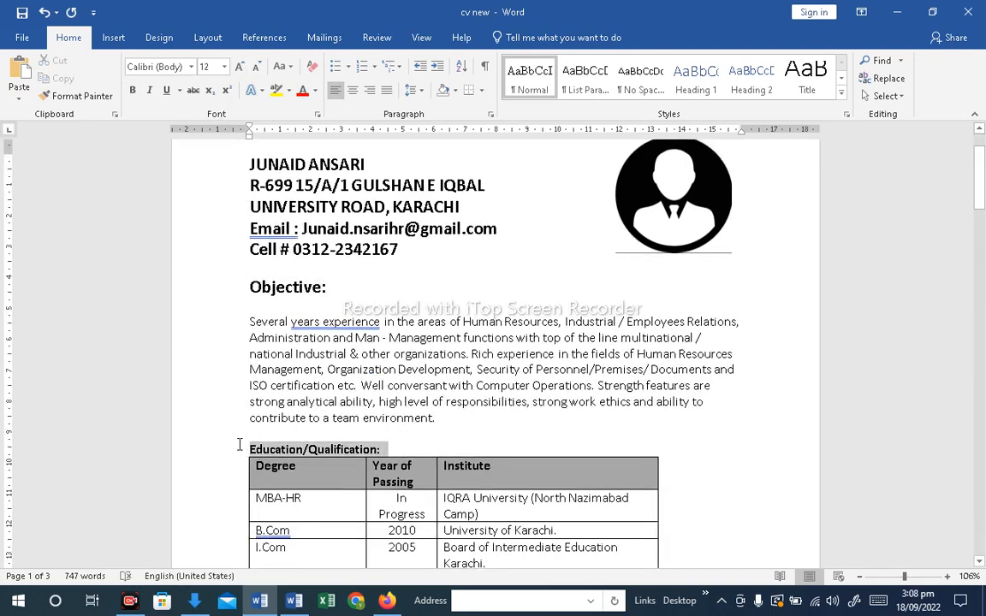
{"action": "left_click", "coordinate": [225, 67]}
{"action": "type", "text": "16"}
{"action": "key", "text": "Return"}
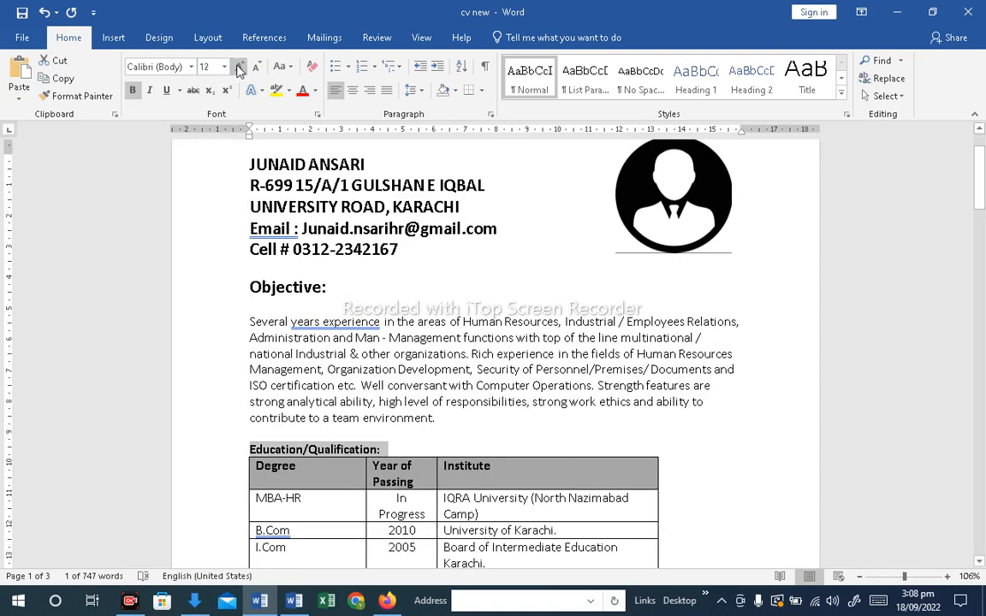
{"action": "left_click", "coordinate": [456, 445]}
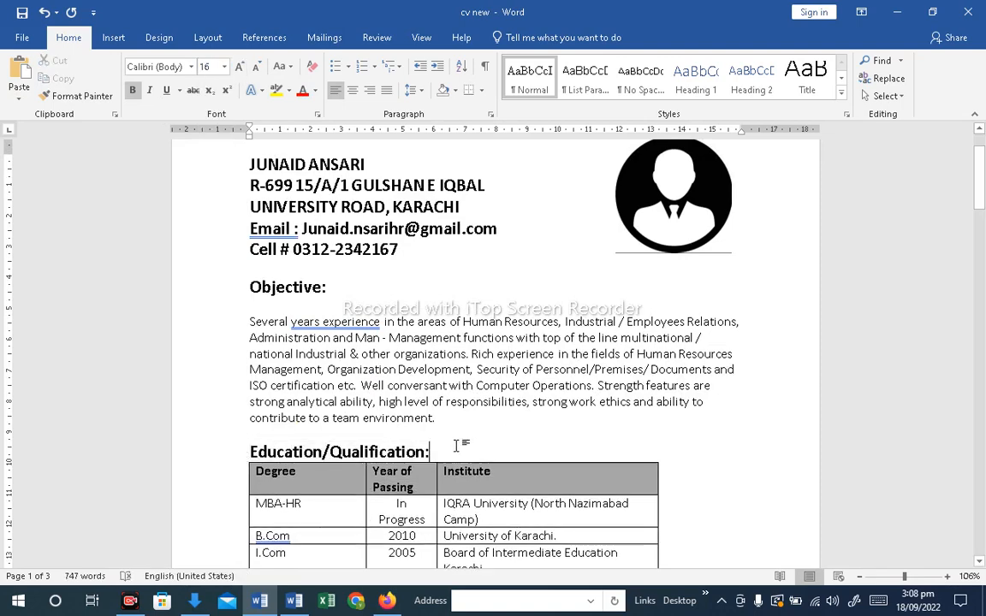
{"action": "key", "text": "Return"}
Widen the education table to the page's right margin
{"action": "scroll", "coordinate": [456, 445], "scroll_direction": "down", "scroll_amount": 6}
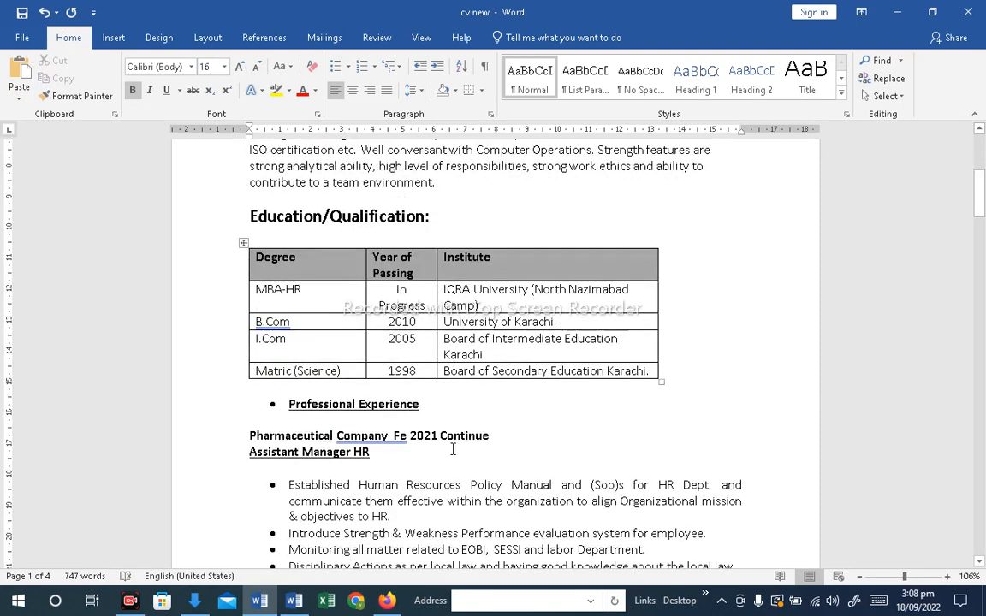
{"action": "left_click", "coordinate": [657, 378]}
{"action": "left_click_drag", "start_coordinate": [661, 379], "coordinate": [776, 369]}
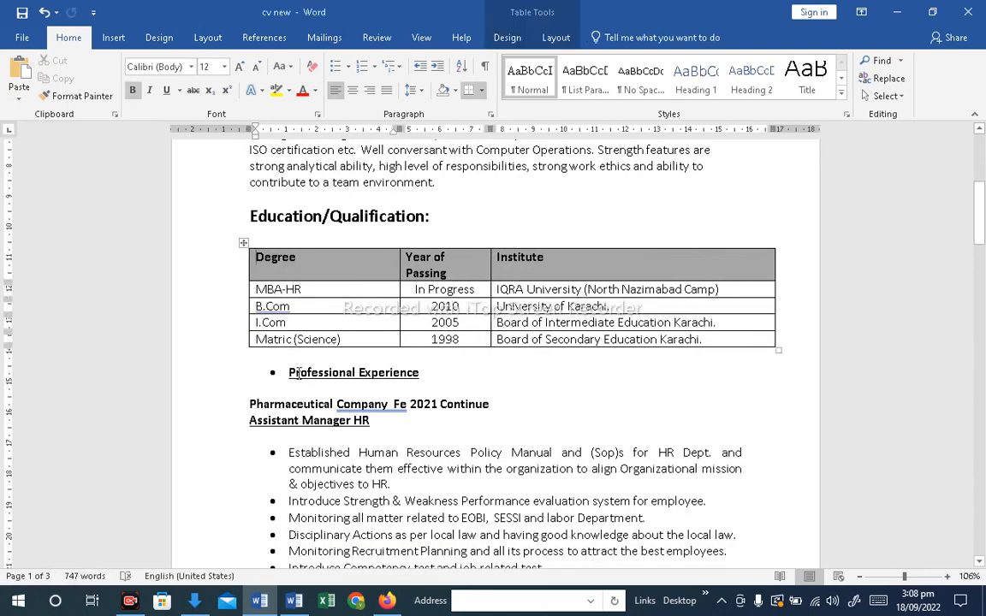
Remove the bullet and indent from the Professional Experience heading and enlarge it to size 16
{"action": "key", "text": "Down"}
{"action": "key", "text": "BackSpace"}
{"action": "key", "text": "BackSpace"}
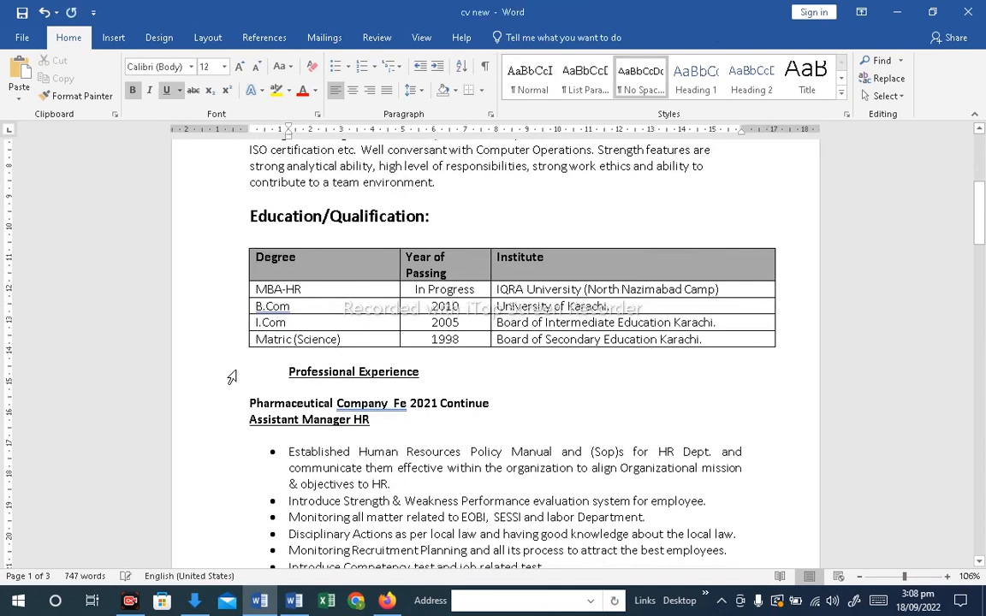
{"action": "left_click", "coordinate": [232, 374]}
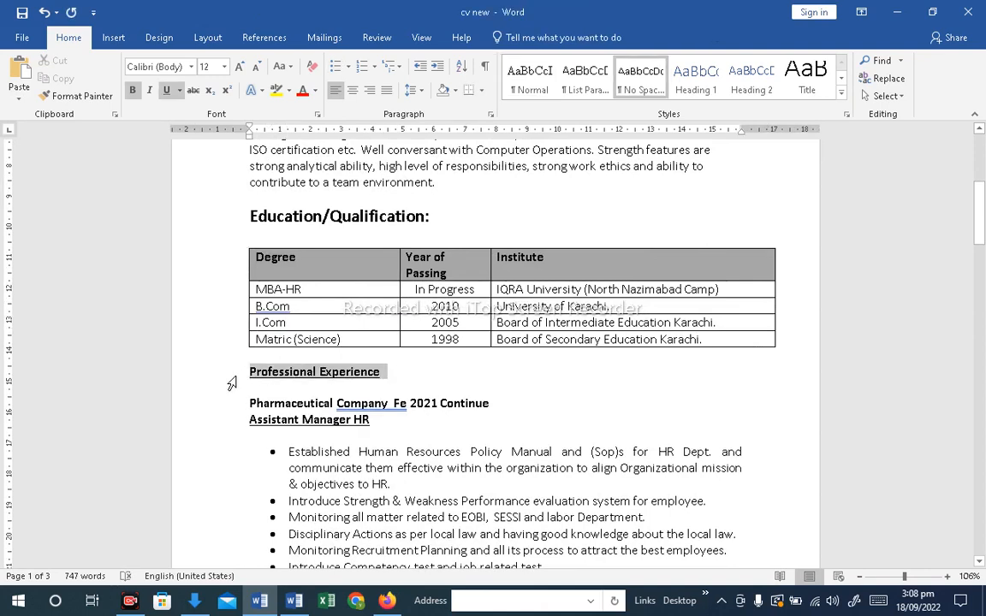
{"action": "left_click", "coordinate": [239, 66]}
{"action": "left_click", "coordinate": [239, 66]}
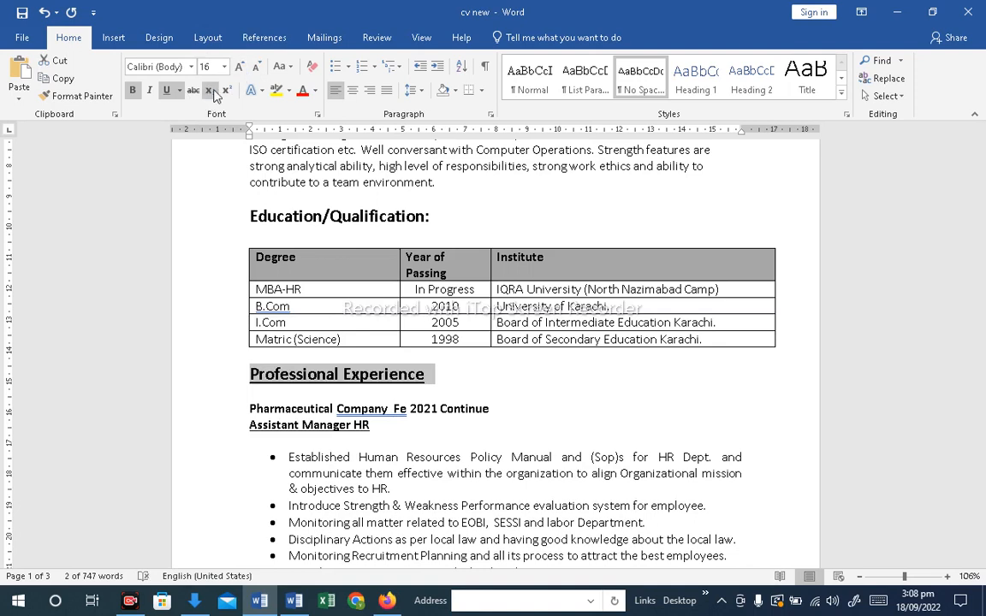
{"action": "left_click", "coordinate": [488, 425]}
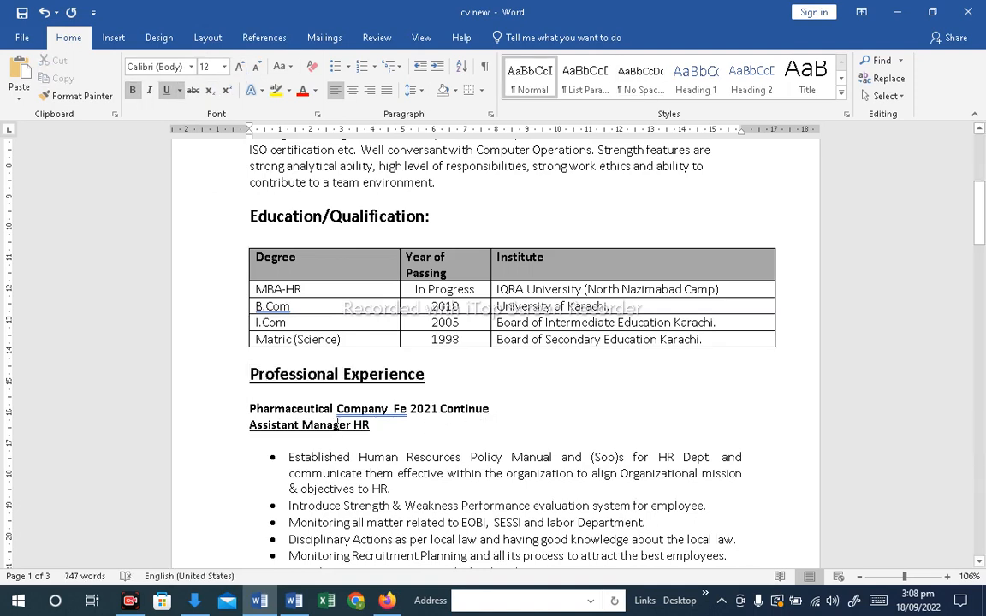
Rewrite the first employer's date as "(Working since Feb 2021)" after Pharmaceutical Company
{"action": "left_click", "coordinate": [393, 409]}
{"action": "key", "text": "Return"}
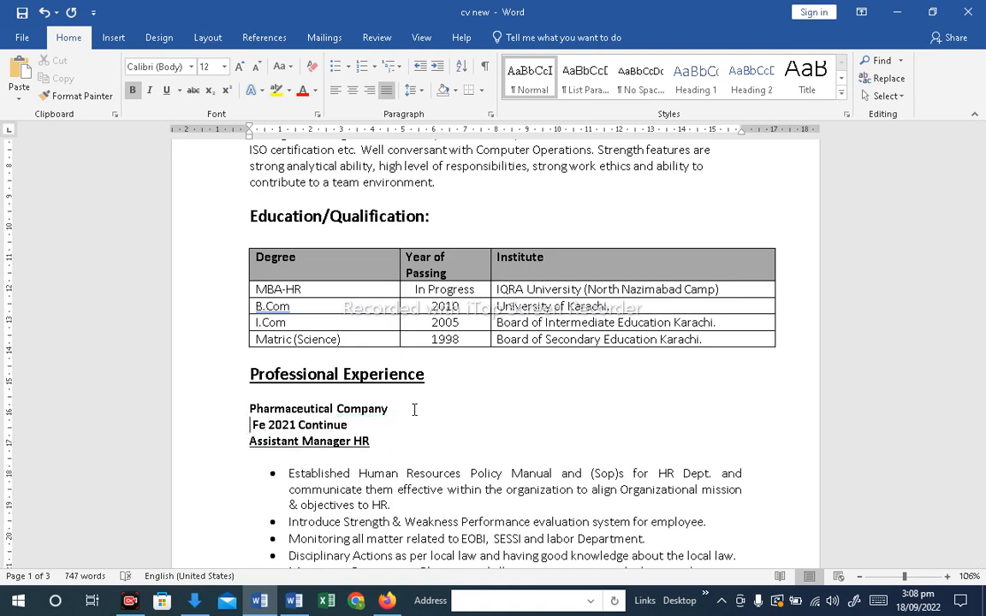
{"action": "key", "text": "BackSpace"}
{"action": "type", "text": "("}
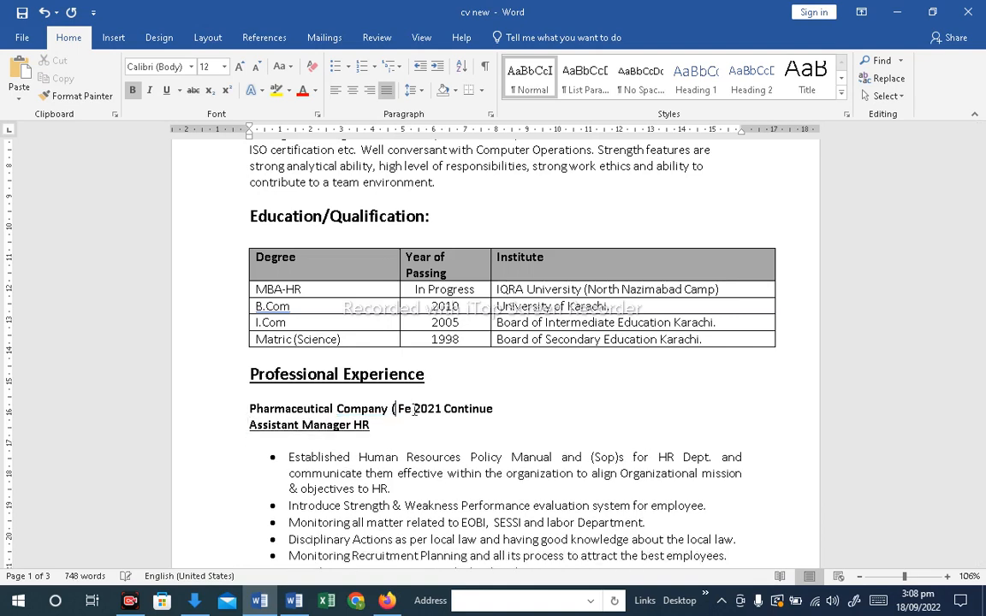
{"action": "key", "text": "Delete"}
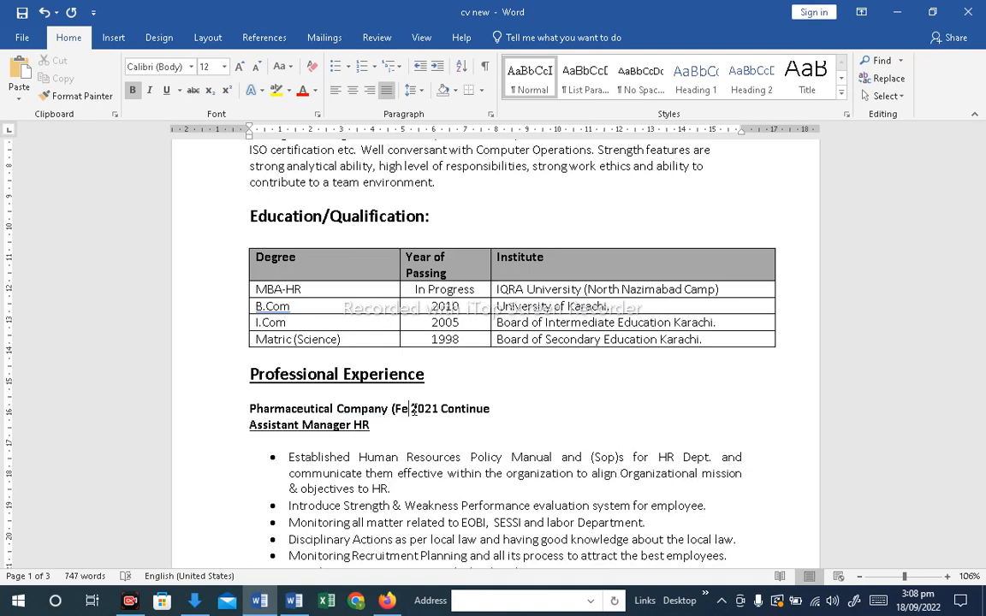
{"action": "type", "text": "b"}
{"action": "key", "text": "Right"}
{"action": "key", "text": "Right"}
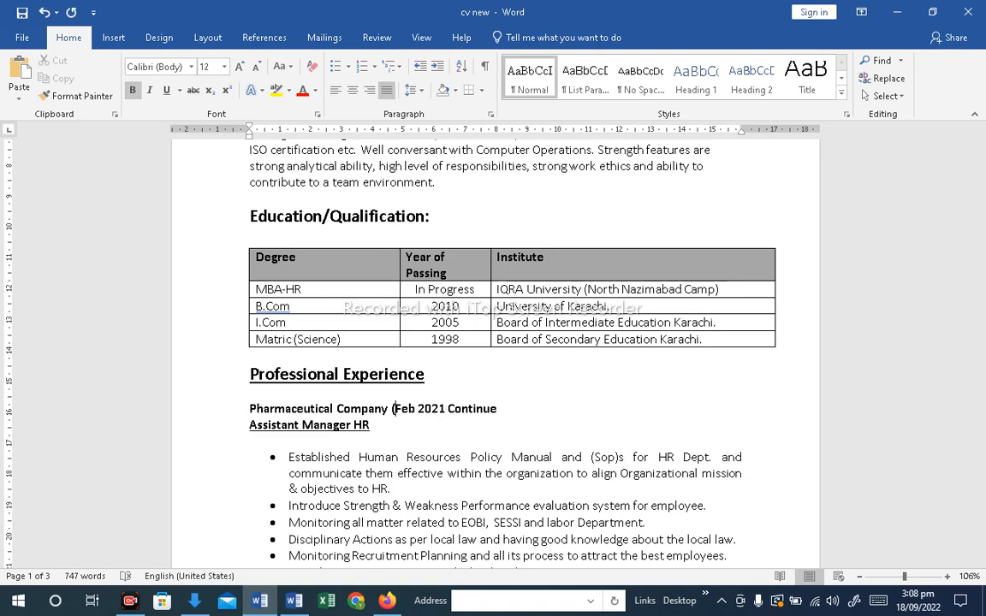
{"action": "type", "text": "Working"}
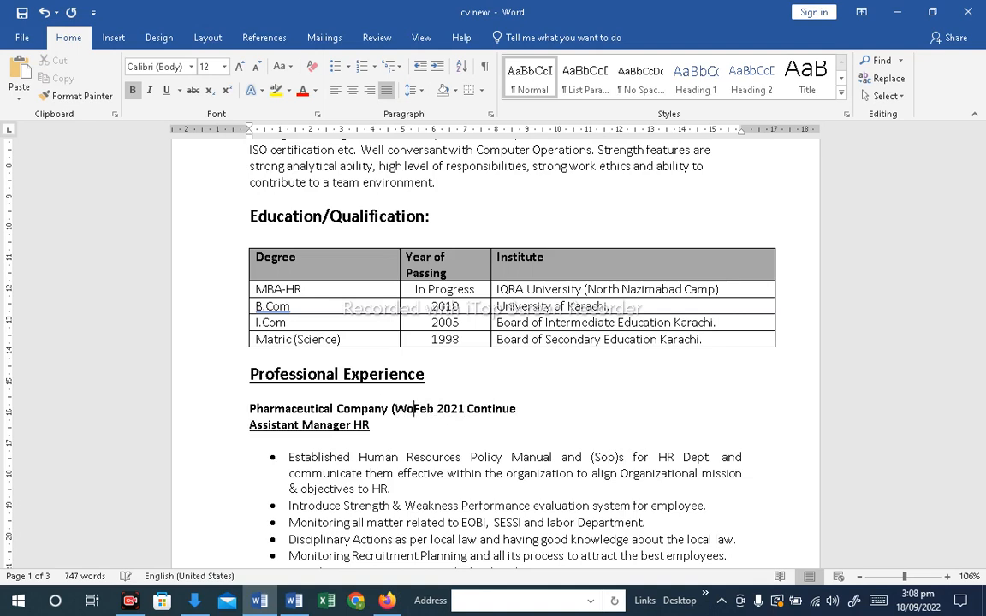
{"action": "type", "text": " since"}
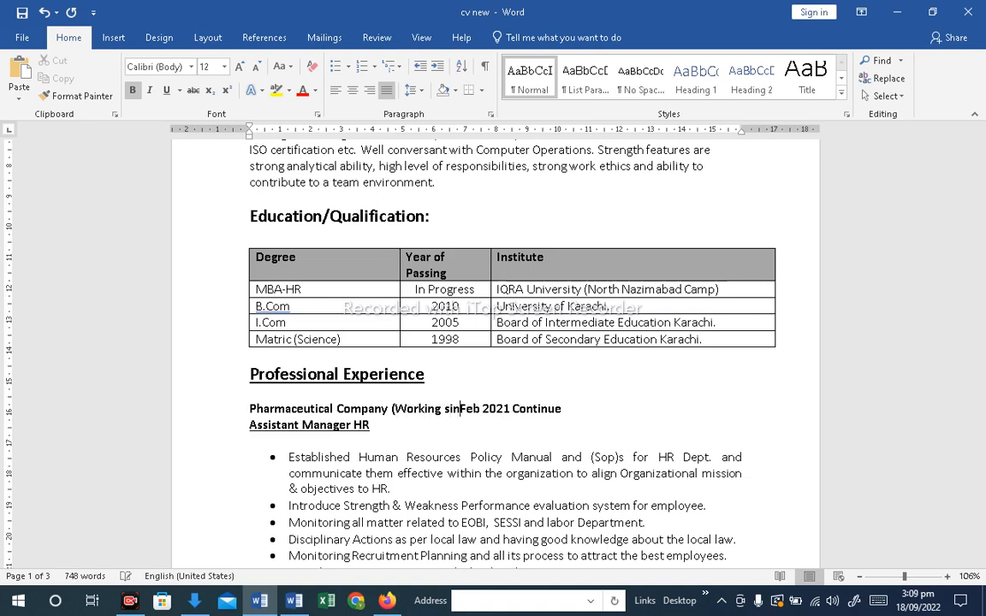
{"action": "key", "text": "Right"}
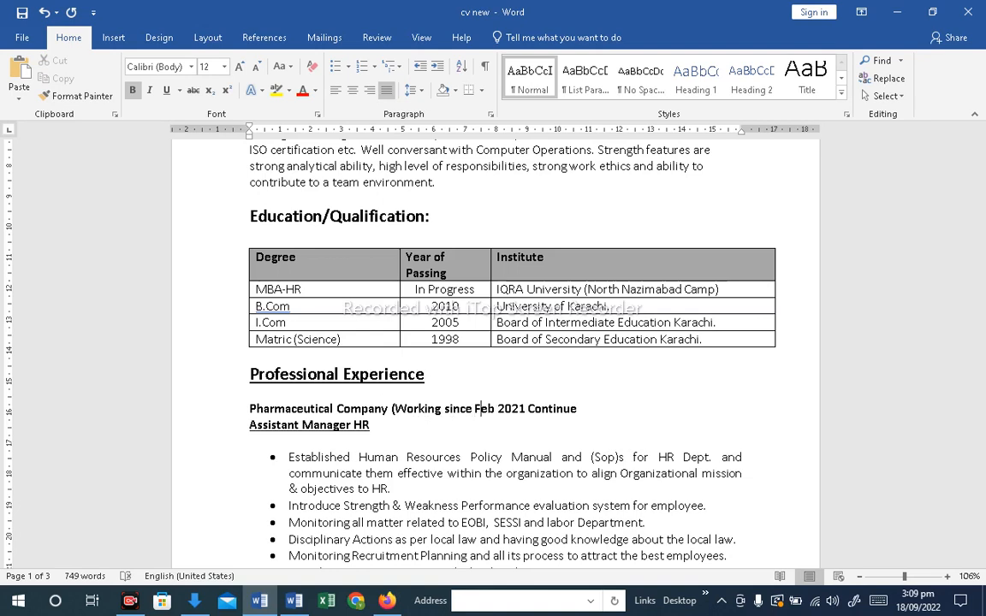
{"action": "type", "text": ")"}
{"action": "key", "text": "Delete"}
{"action": "key", "text": "Delete"}
{"action": "key", "text": "Delete"}
{"action": "key", "text": "Delete"}
{"action": "key", "text": "Delete"}
{"action": "key", "text": "Delete"}
{"action": "key", "text": "Delete"}
{"action": "key", "text": "Delete"}
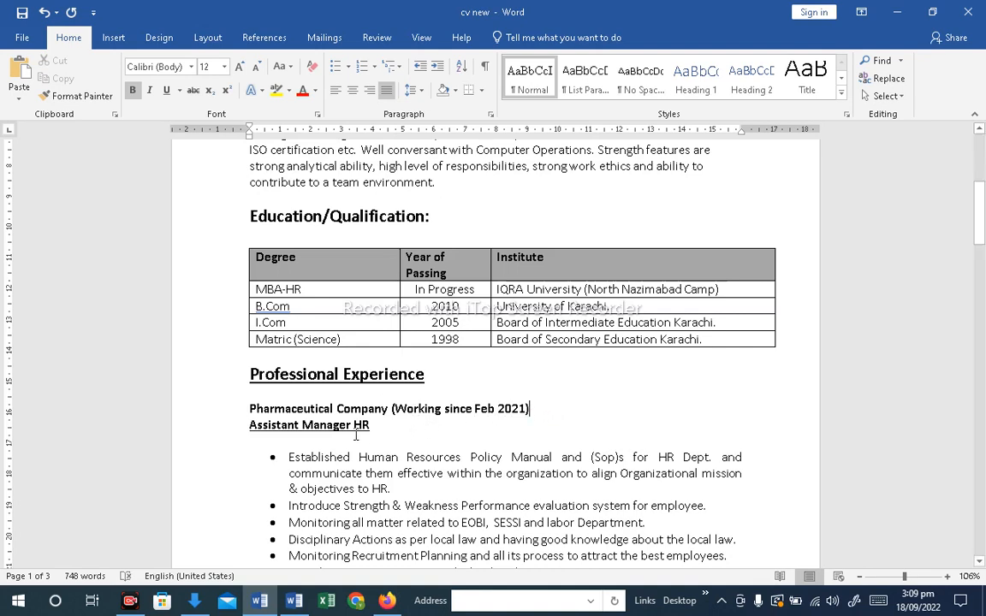
Prefix the employer line with the label "Compnay Name:"
{"action": "left_click", "coordinate": [248, 408]}
{"action": "type", "text": "Compnay Name"}
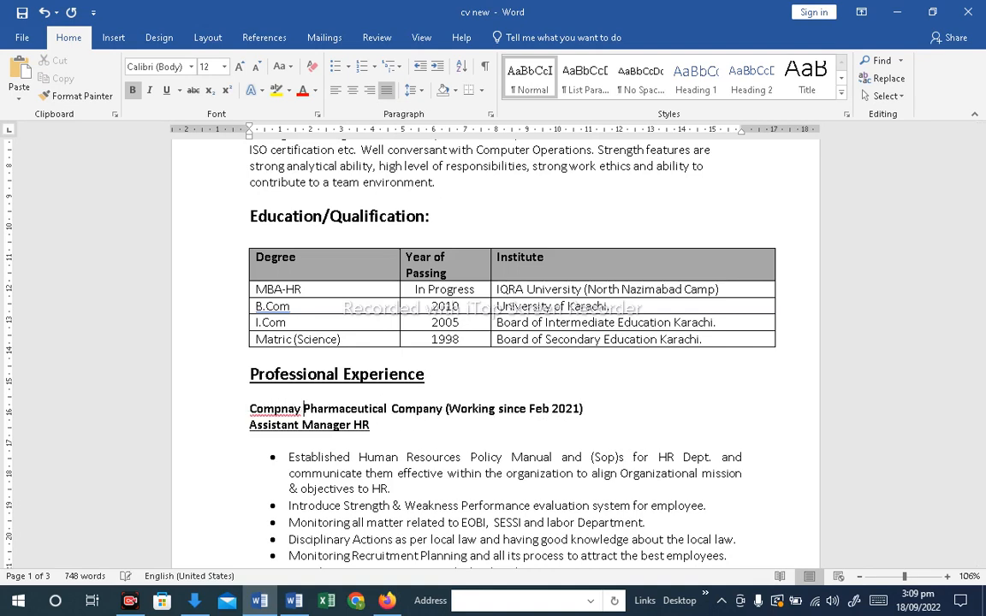
{"action": "type", "text": ":"}
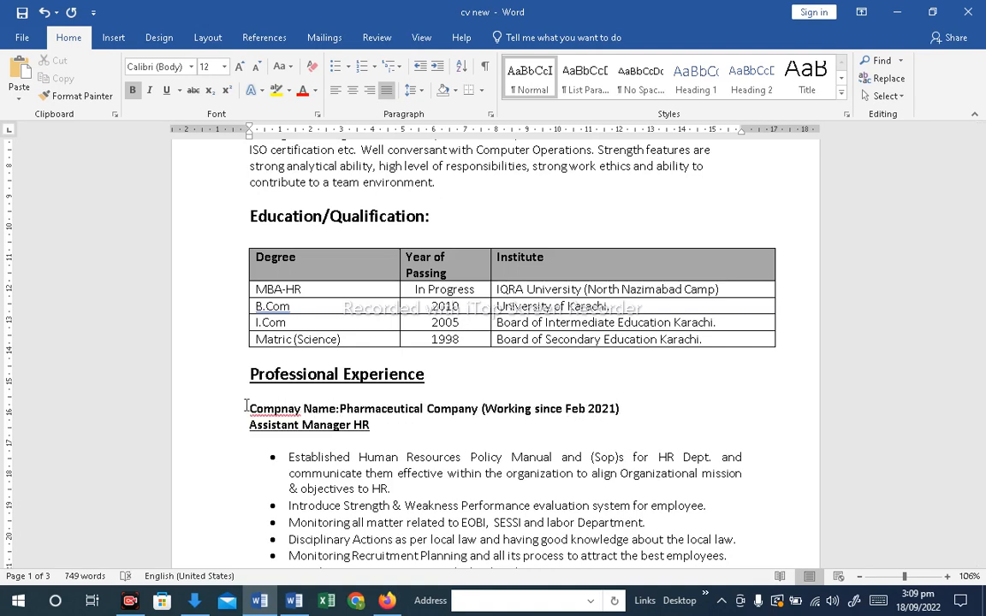
Prefix the job title line with the label "Designation:"
{"action": "left_click", "coordinate": [251, 425]}
{"action": "type", "text": "Designati"}
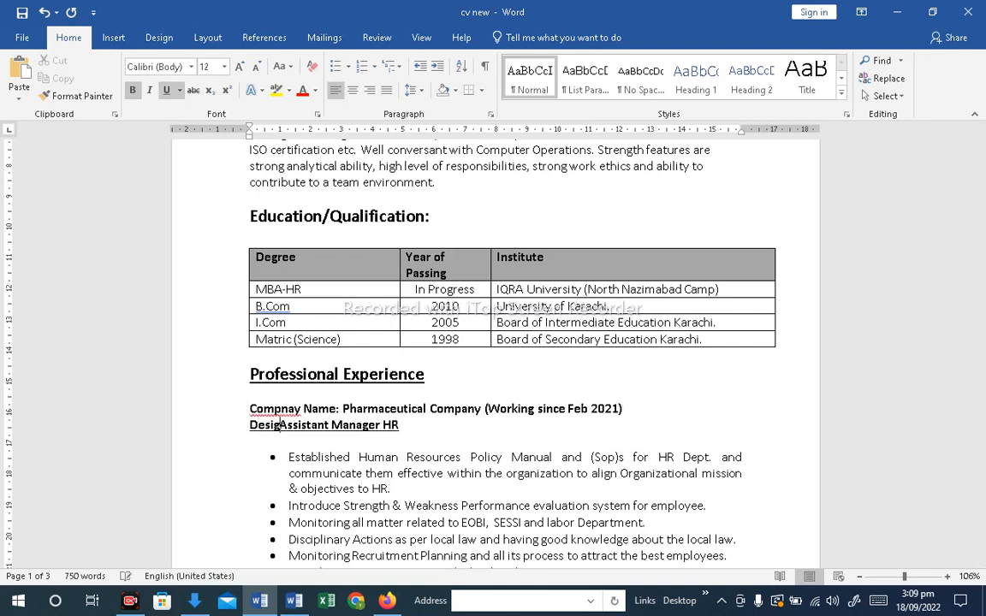
{"action": "type", "text": "on:"}
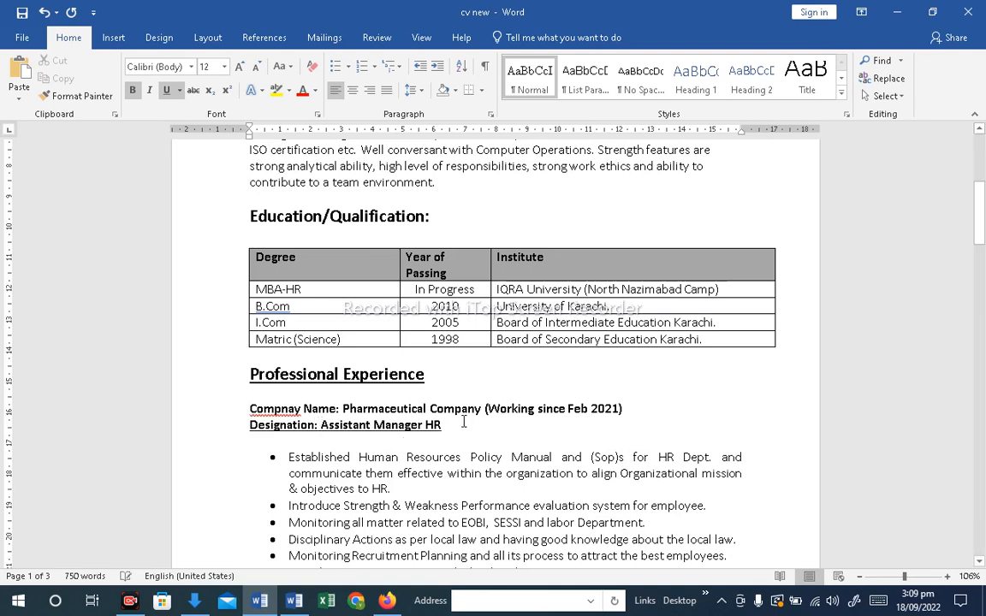
Add a "Role & Resposibilities:" line below the designation, separated from it by a blank line
{"action": "key", "text": "Return"}
{"action": "type", "text": "Role & "}
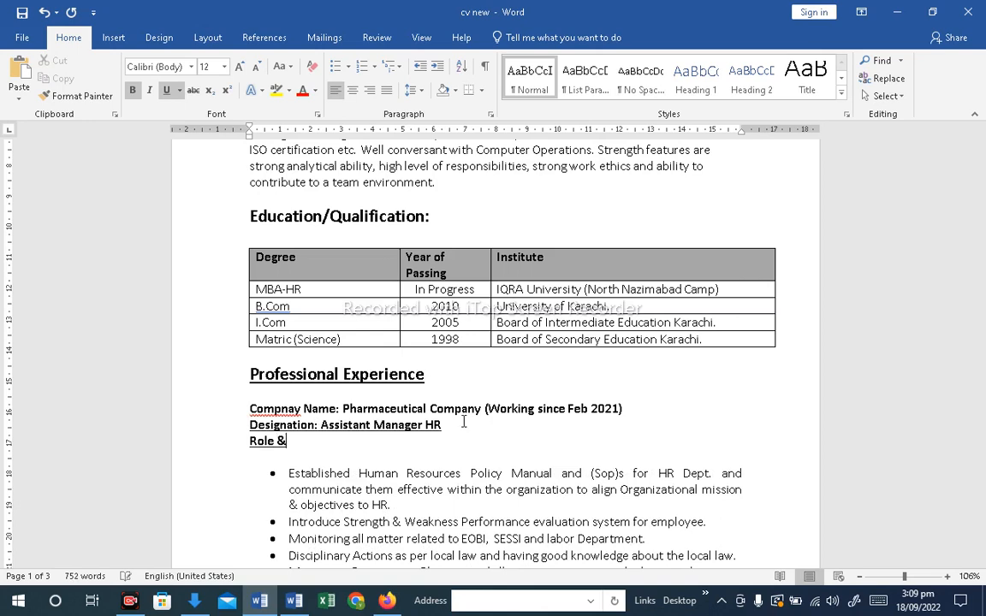
{"action": "type", "text": "Resposibilities”"}
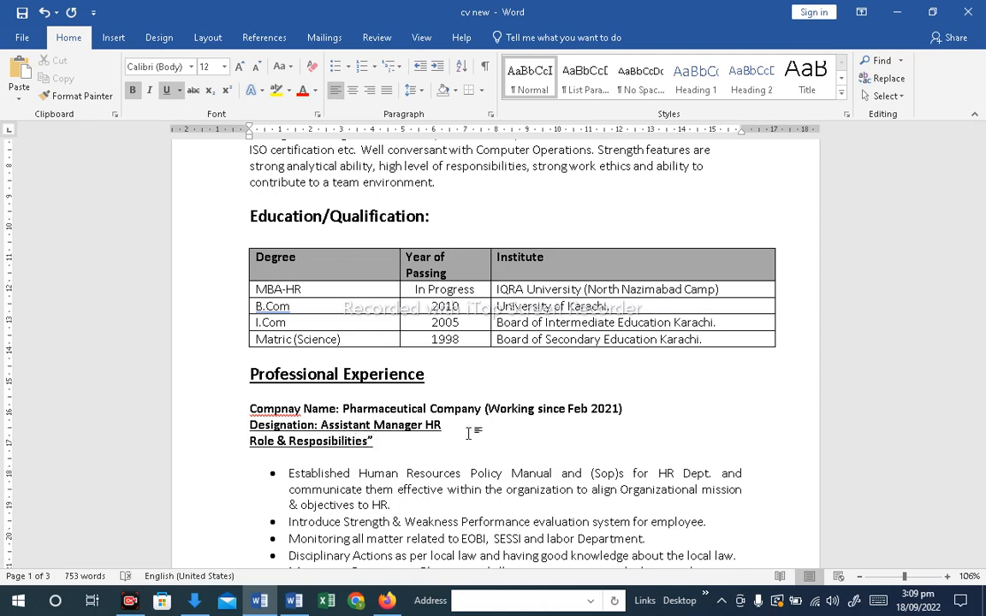
{"action": "key", "text": "BackSpace"}
{"action": "left_click", "coordinate": [459, 421]}
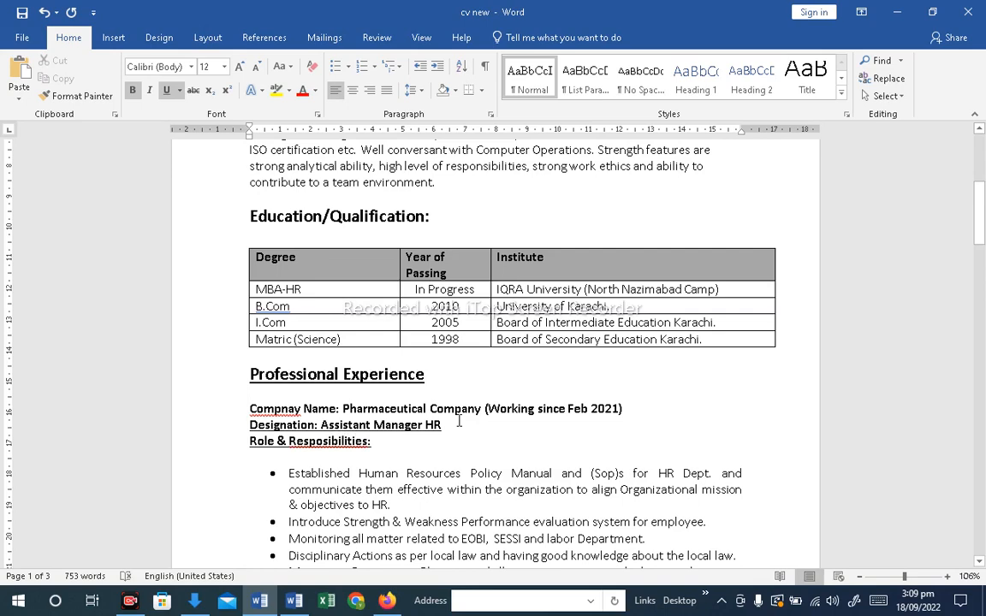
{"action": "key", "text": "Return"}
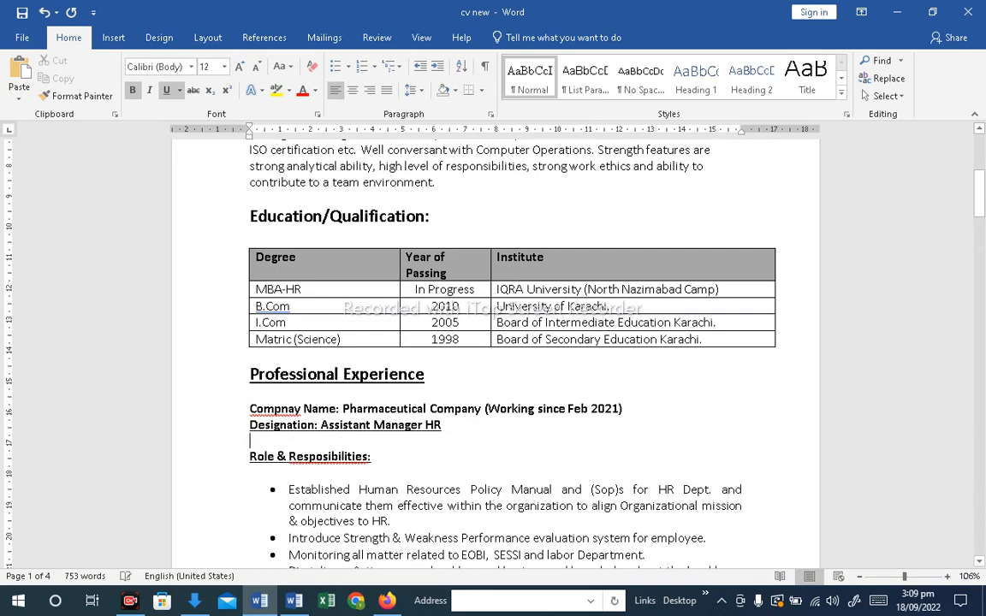
Correct the misspellings to Responsibilities and Company using the spelling suggestions
{"action": "right_click", "coordinate": [329, 455]}
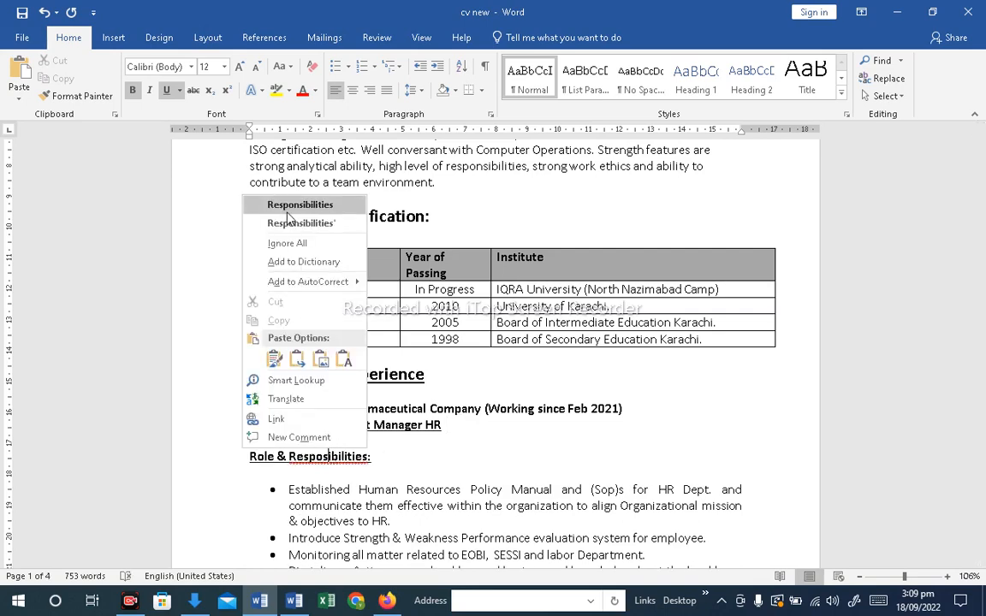
{"action": "left_click", "coordinate": [262, 193]}
{"action": "scroll", "coordinate": [414, 510], "scroll_direction": "down", "scroll_amount": 2}
{"action": "right_click", "coordinate": [279, 331]}
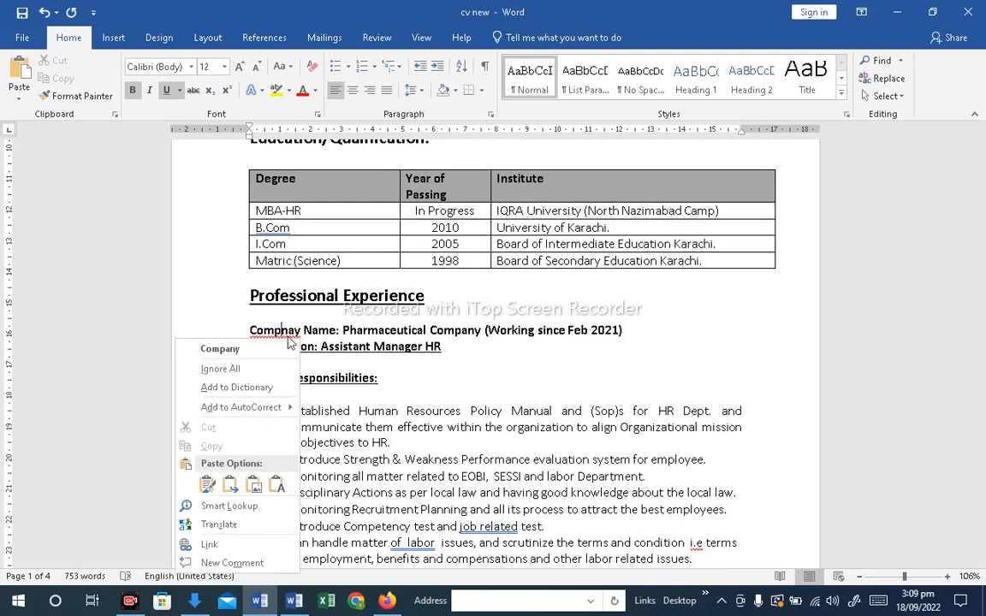
{"action": "left_click", "coordinate": [265, 356]}
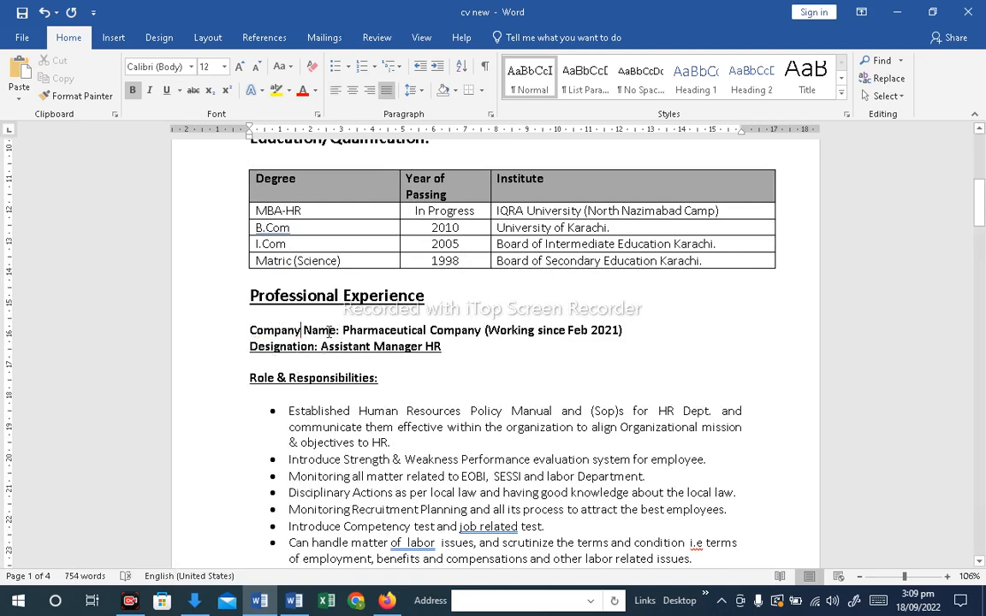
Remove the underline from the designation line of the Pharmaceutical Company entry
{"action": "left_click_drag", "start_coordinate": [313, 331], "coordinate": [270, 333]}
{"action": "left_click_drag", "start_coordinate": [446, 346], "coordinate": [258, 349]}
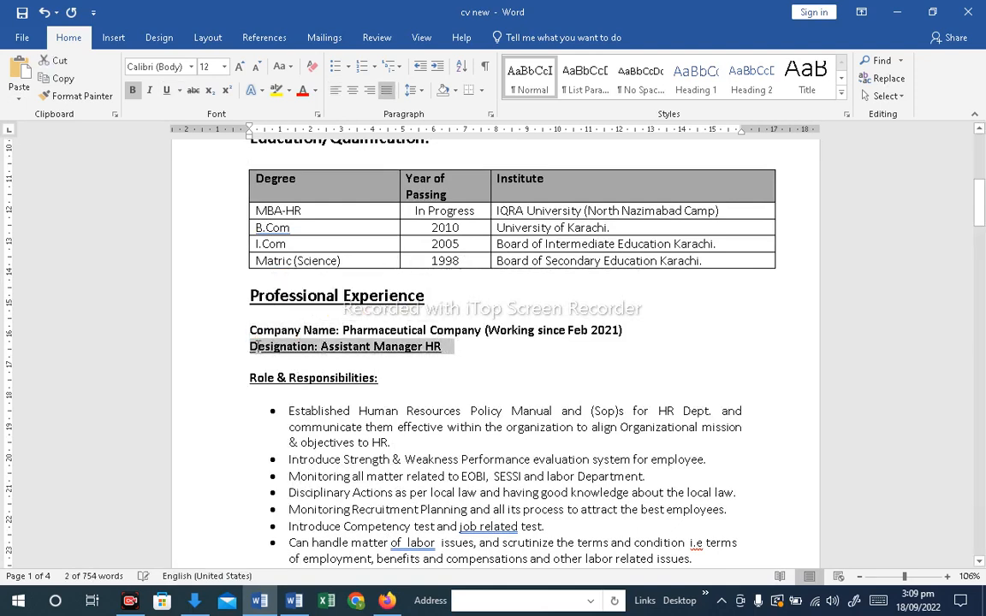
{"action": "left_click", "coordinate": [166, 90]}
{"action": "left_click", "coordinate": [382, 377]}
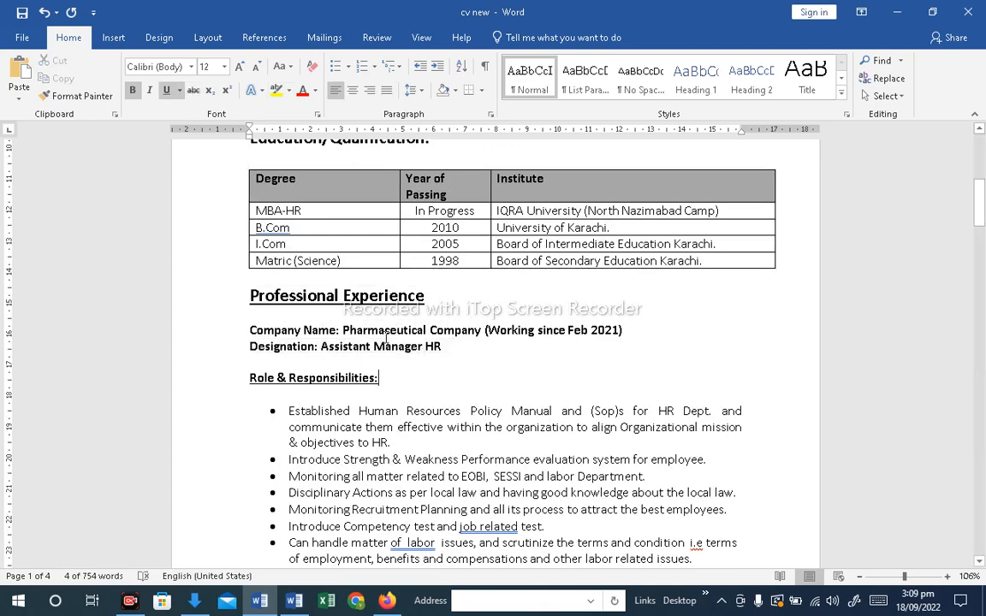
Copy the "Company Name:" label and place it before the Hilal Confectionery line, replacing its bullet
{"action": "left_click_drag", "start_coordinate": [338, 331], "coordinate": [249, 332]}
{"action": "key", "text": "ctrl+c"}
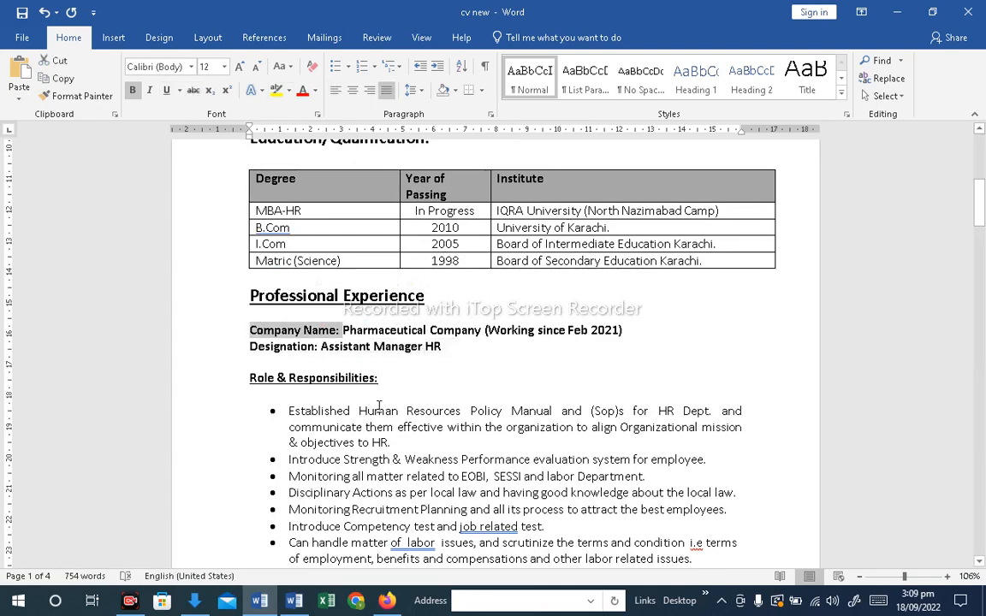
{"action": "scroll", "coordinate": [432, 469], "scroll_direction": "down", "scroll_amount": 10}
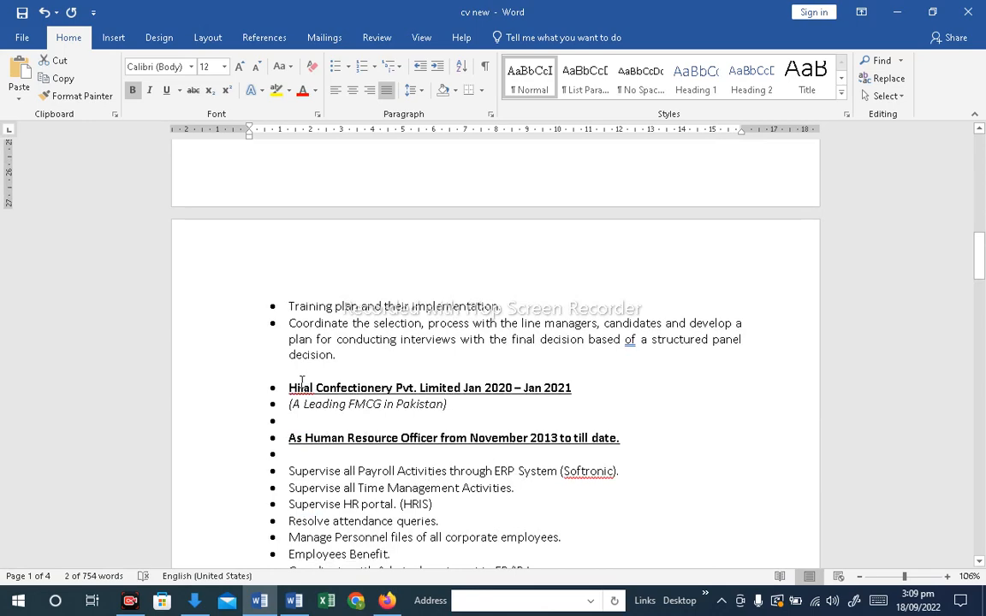
{"action": "left_click", "coordinate": [287, 387]}
{"action": "key", "text": "BackSpace"}
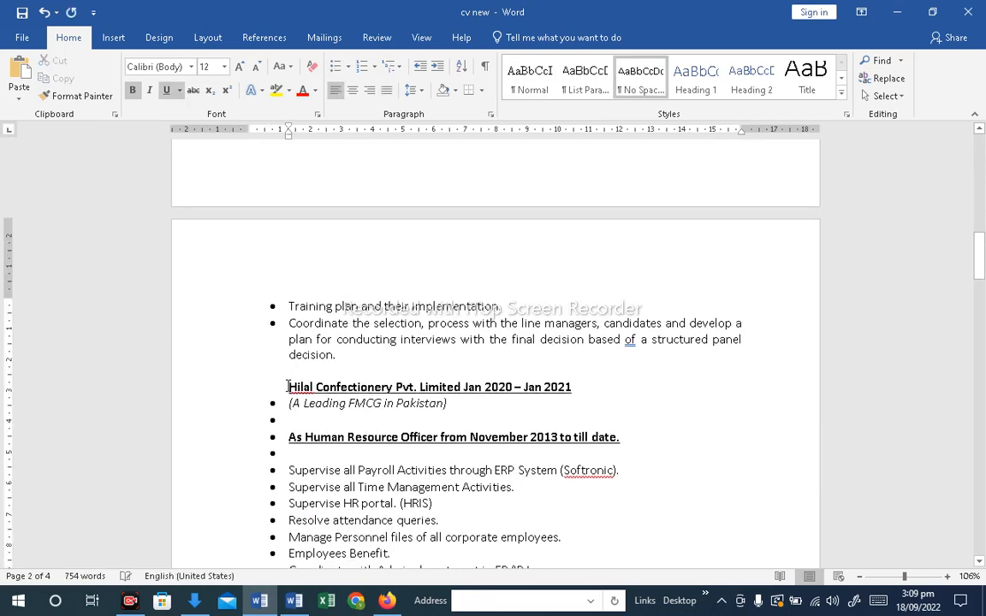
{"action": "key", "text": "BackSpace"}
{"action": "key", "text": "ctrl+v"}
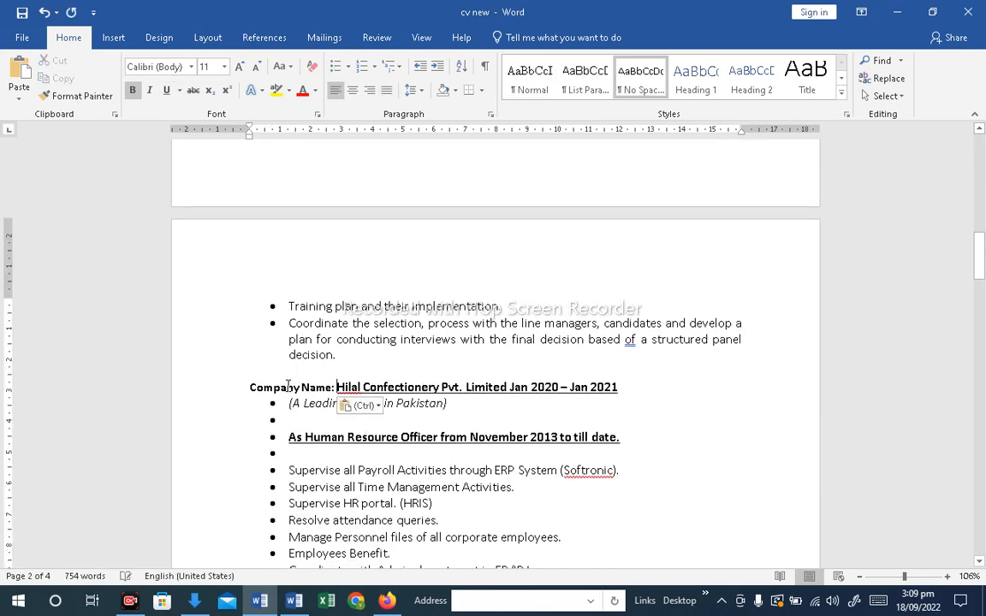
Paste the "Company Name:" label before the Macter International line, replacing its bullet
{"action": "scroll", "coordinate": [289, 368], "scroll_direction": "down", "scroll_amount": 7}
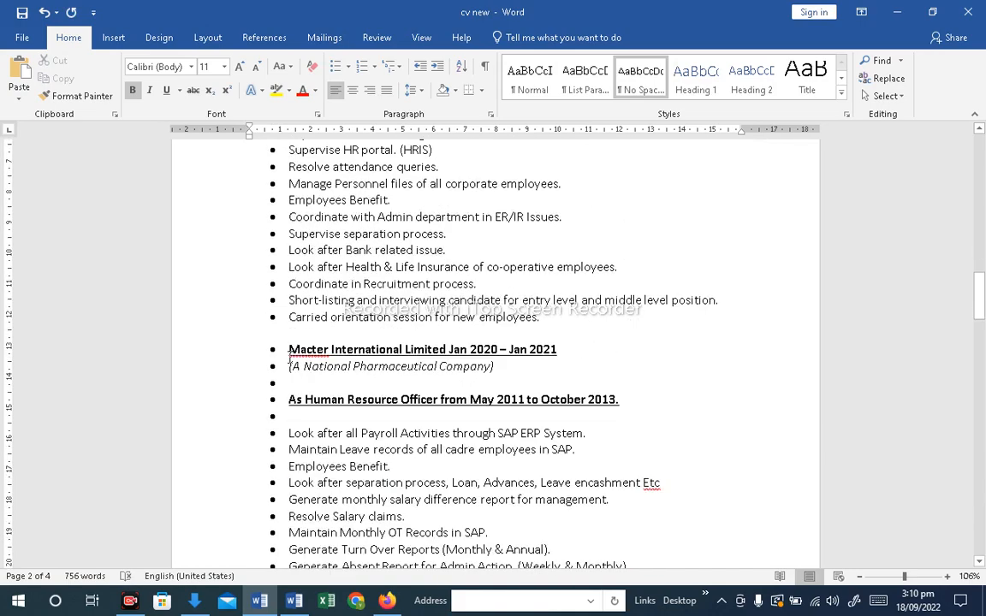
{"action": "left_click", "coordinate": [288, 351]}
{"action": "key", "text": "BackSpace"}
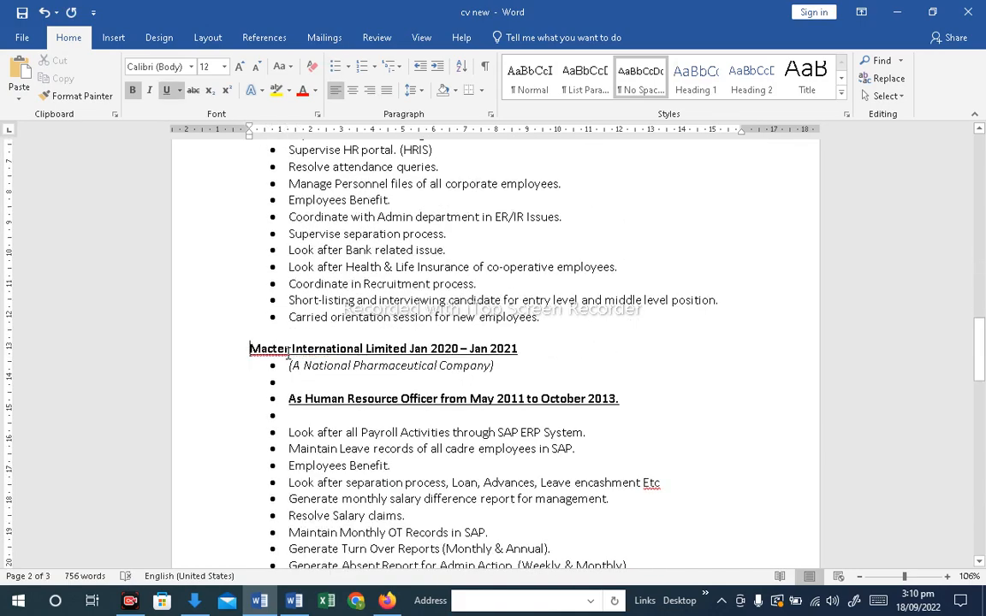
{"action": "key", "text": "ctrl+v"}
{"action": "scroll", "coordinate": [282, 321], "scroll_direction": "up", "scroll_amount": 10}
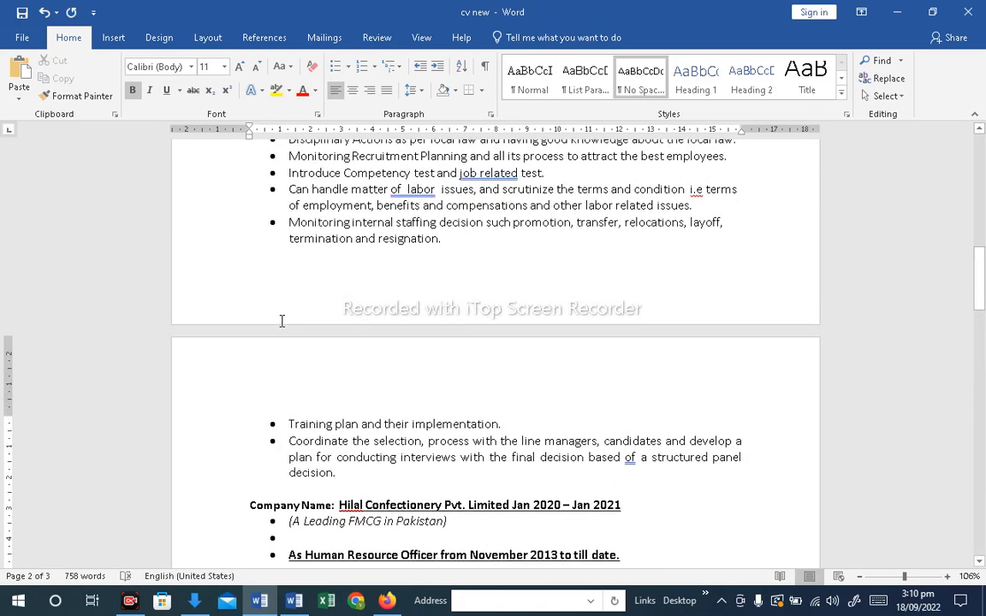
{"action": "scroll", "coordinate": [281, 321], "scroll_direction": "up", "scroll_amount": 5}
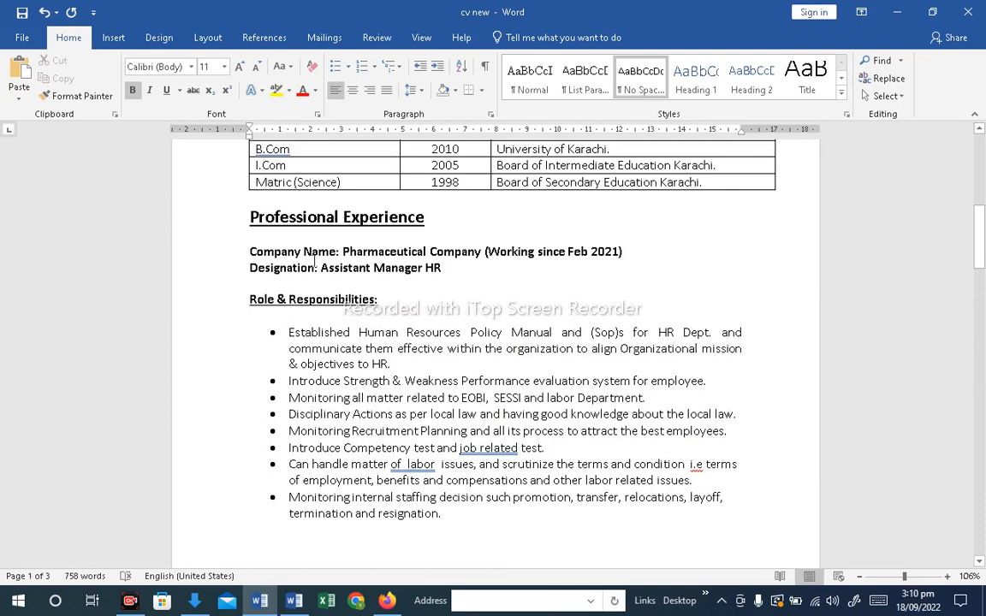
Delete the Hilal tagline and blank bullet, and prefix the job title line with the copied "Designation:" label
{"action": "left_click_drag", "start_coordinate": [323, 268], "coordinate": [267, 268]}
{"action": "key", "text": "ctrl+c"}
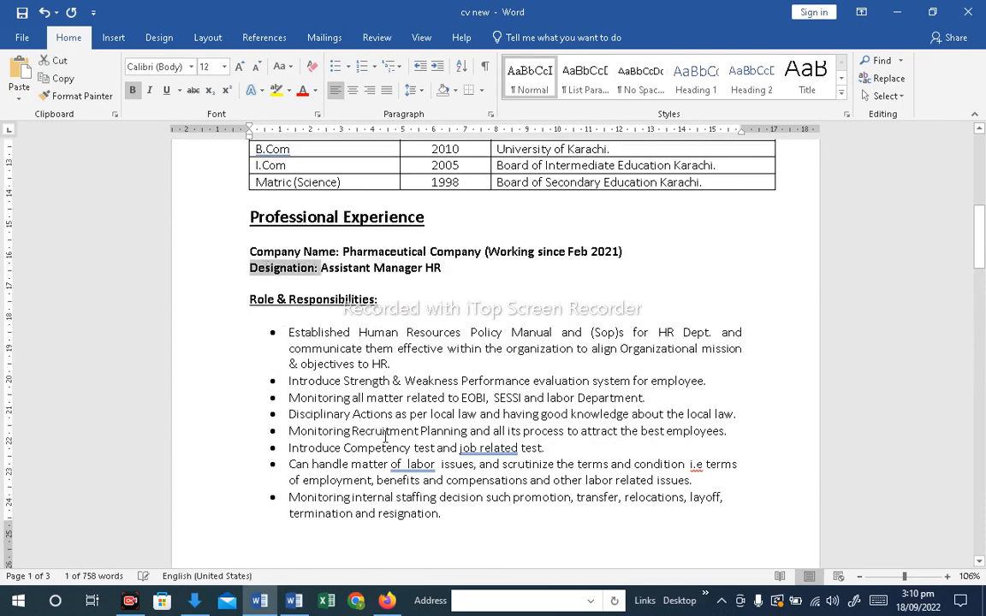
{"action": "scroll", "coordinate": [347, 394], "scroll_direction": "down", "scroll_amount": 7}
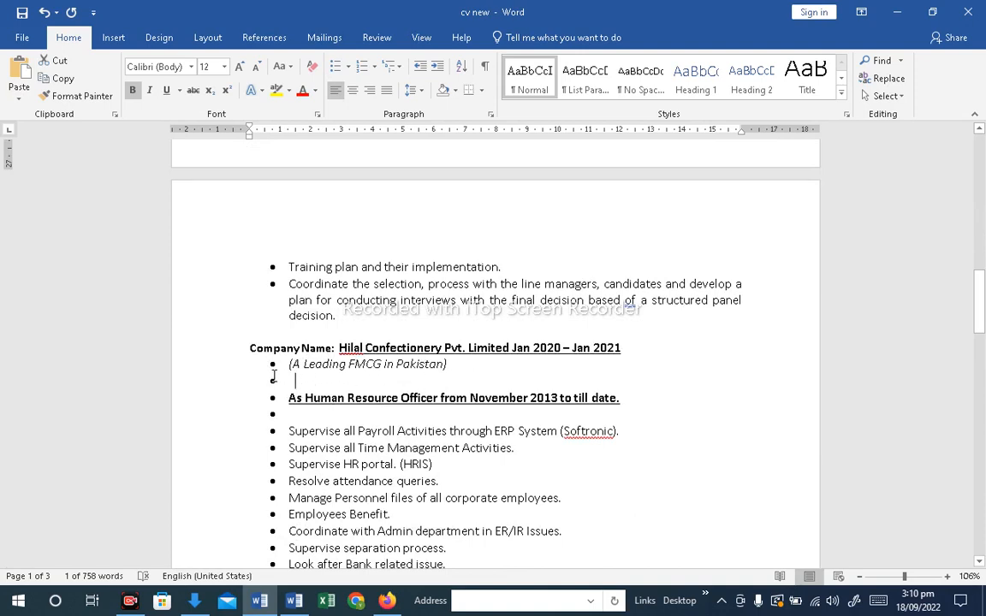
{"action": "left_click_drag", "start_coordinate": [278, 377], "coordinate": [260, 365]}
{"action": "key", "text": "Delete"}
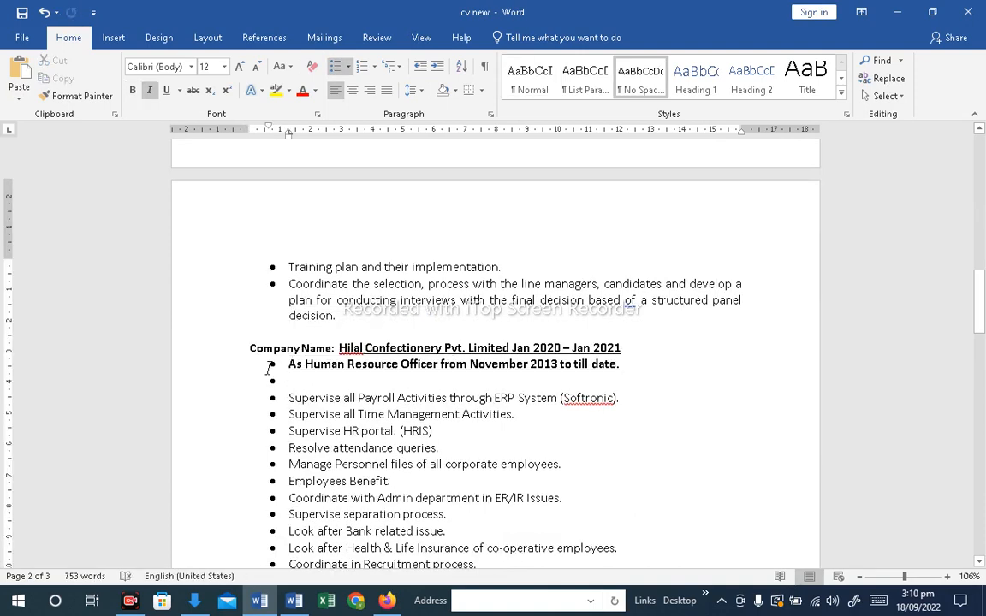
{"action": "key", "text": "ctrl+z"}
{"action": "key", "text": "ctrl+v"}
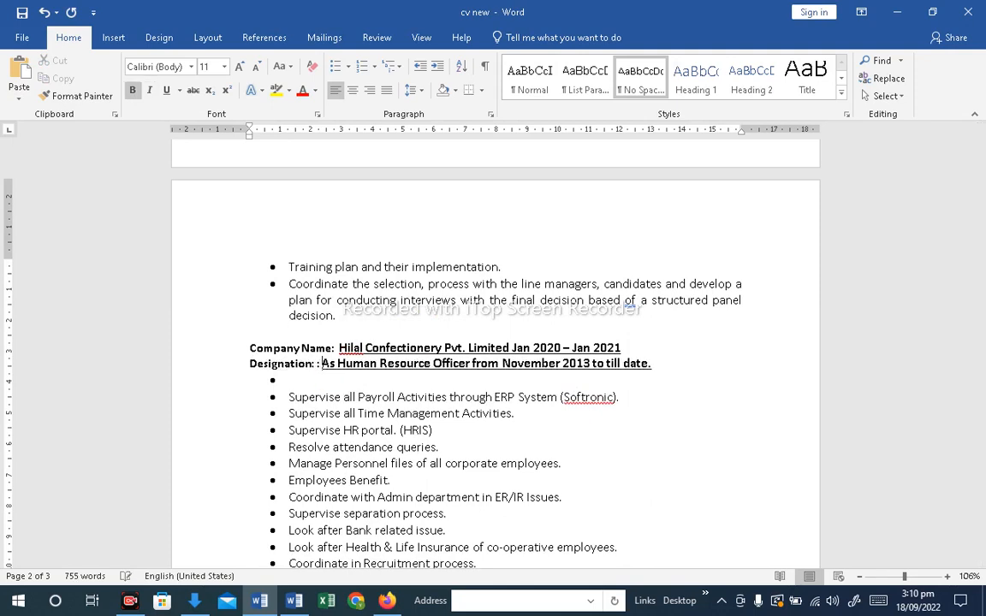
Remove the underline from the Hilal company name and designation lines
{"action": "left_click_drag", "start_coordinate": [657, 366], "coordinate": [244, 345]}
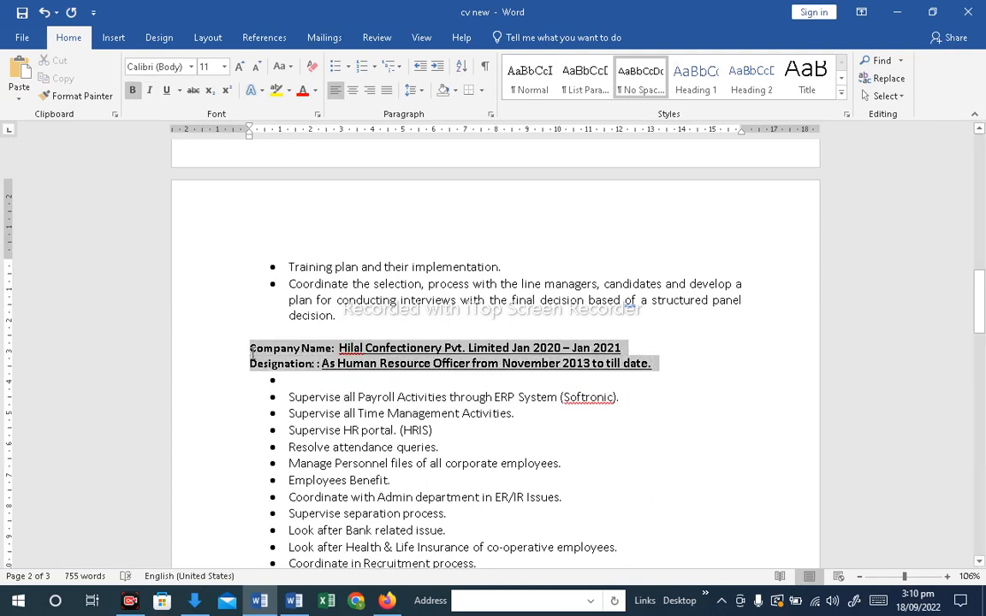
{"action": "left_click", "coordinate": [166, 91]}
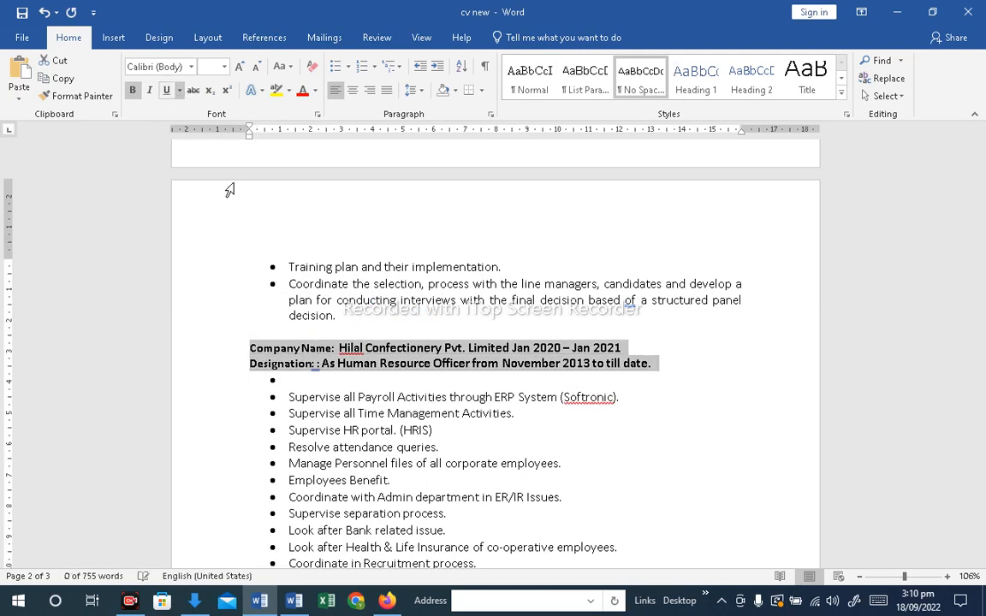
{"action": "left_click", "coordinate": [450, 514]}
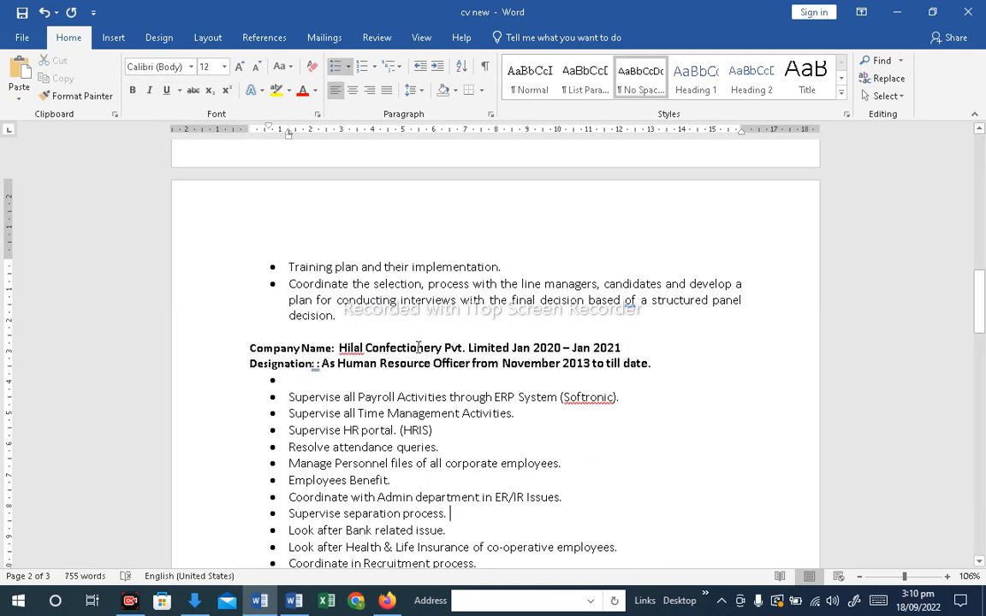
Enclose the Hilal dates in parentheses and delete "from November 2013 to till date." from its designation line
{"action": "left_click", "coordinate": [511, 347]}
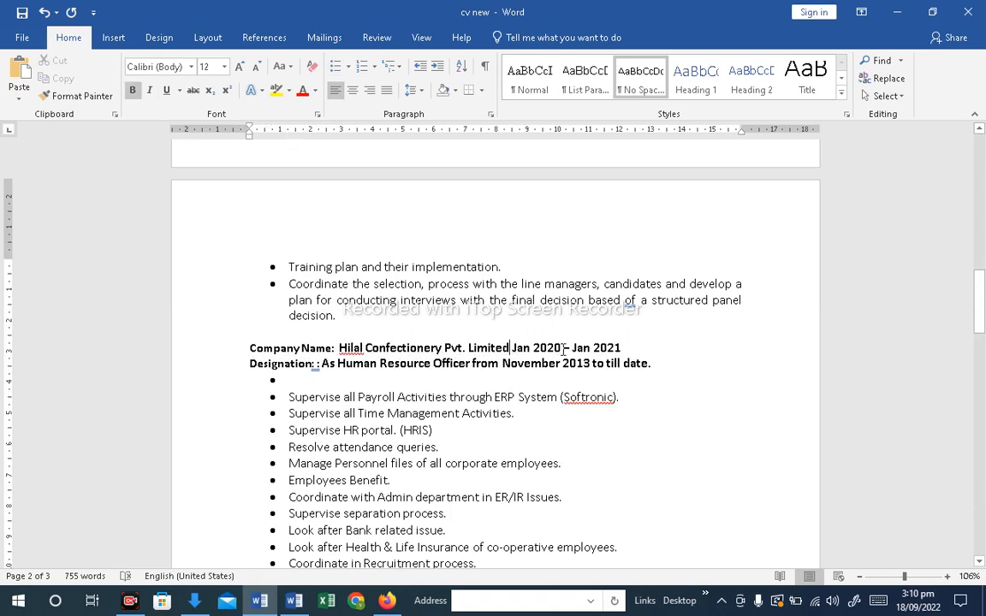
{"action": "type", "text": "("}
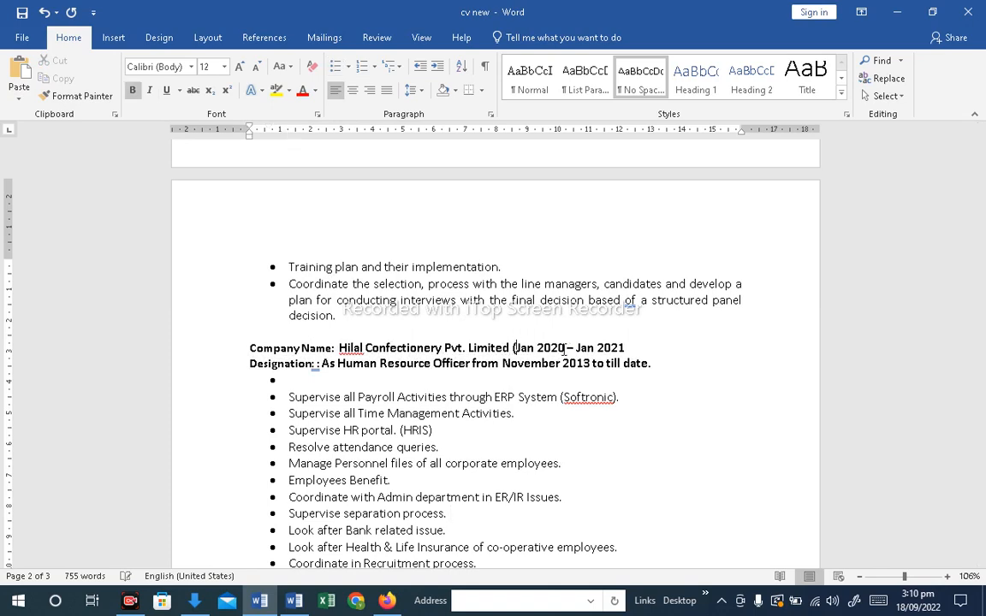
{"action": "type", "text": ")"}
{"action": "left_click_drag", "start_coordinate": [656, 363], "coordinate": [473, 363]}
{"action": "key", "text": "BackSpace"}
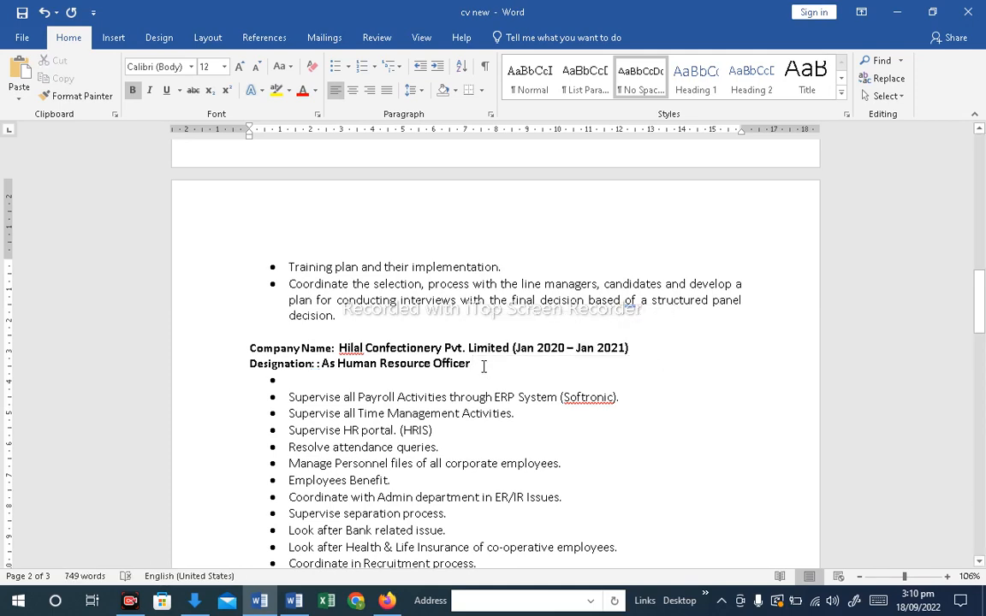
Delete the Macter tagline and blank bullet, and prefix its job title line with the "Designation:" label
{"action": "scroll", "coordinate": [419, 346], "scroll_direction": "up", "scroll_amount": 5}
{"action": "scroll", "coordinate": [416, 370], "scroll_direction": "down", "scroll_amount": 7}
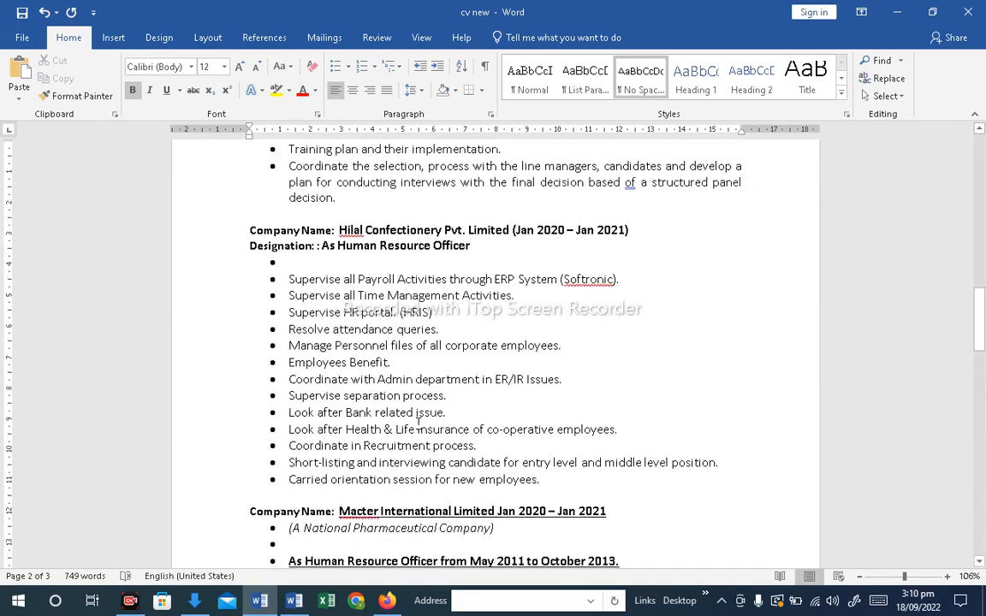
{"action": "scroll", "coordinate": [418, 422], "scroll_direction": "down", "scroll_amount": 4}
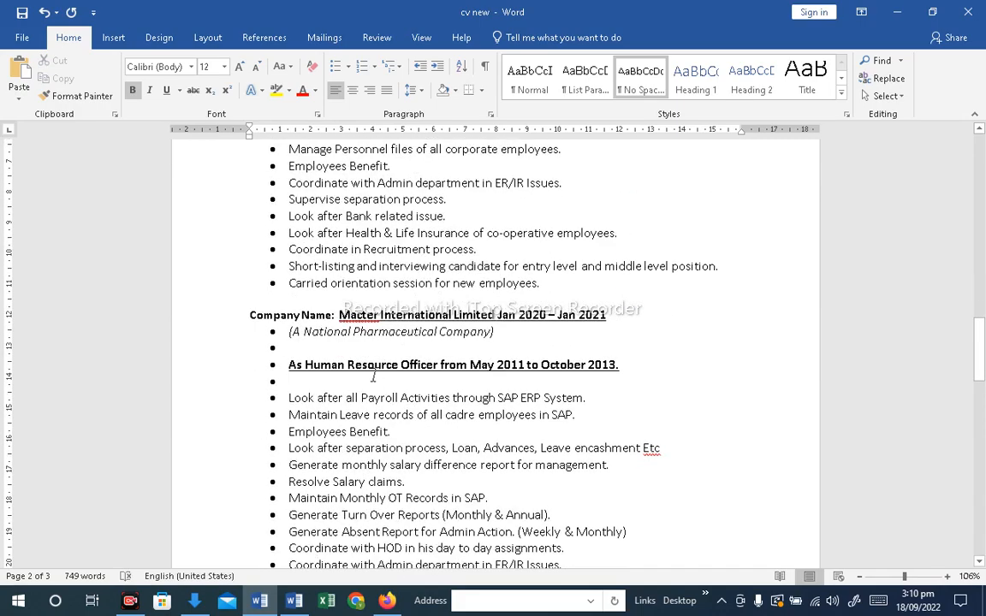
{"action": "scroll", "coordinate": [373, 377], "scroll_direction": "up", "scroll_amount": 8}
{"action": "left_click_drag", "start_coordinate": [322, 442], "coordinate": [256, 440]}
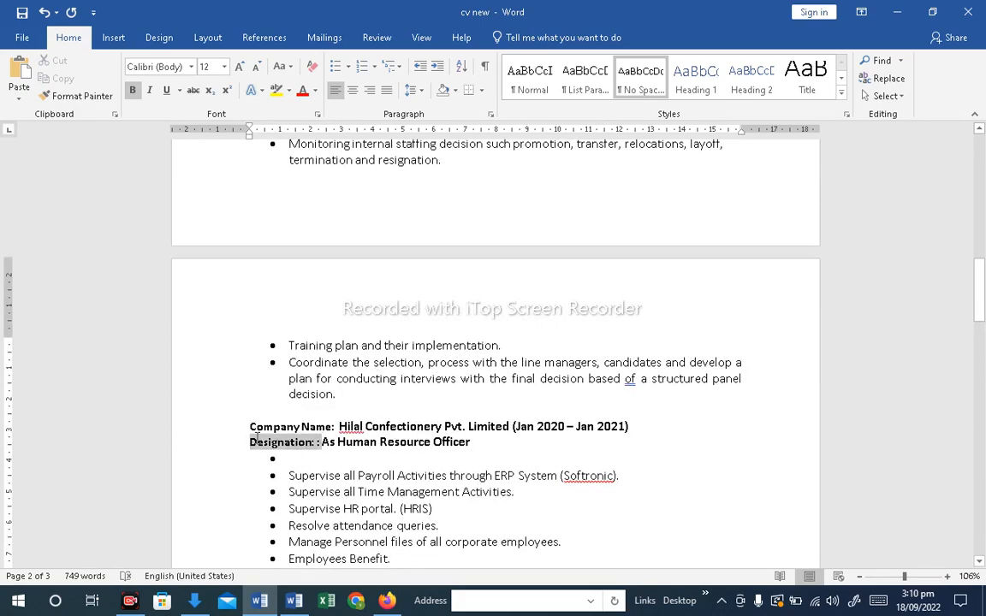
{"action": "scroll", "coordinate": [312, 411], "scroll_direction": "down", "scroll_amount": 7}
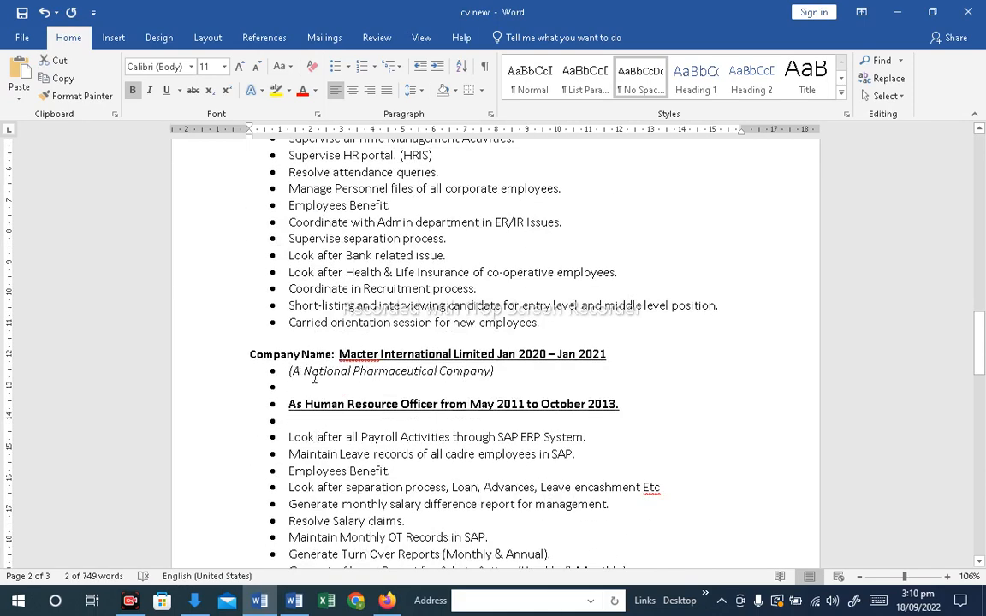
{"action": "left_click", "coordinate": [295, 387]}
{"action": "left_click_drag", "start_coordinate": [287, 403], "coordinate": [261, 371]}
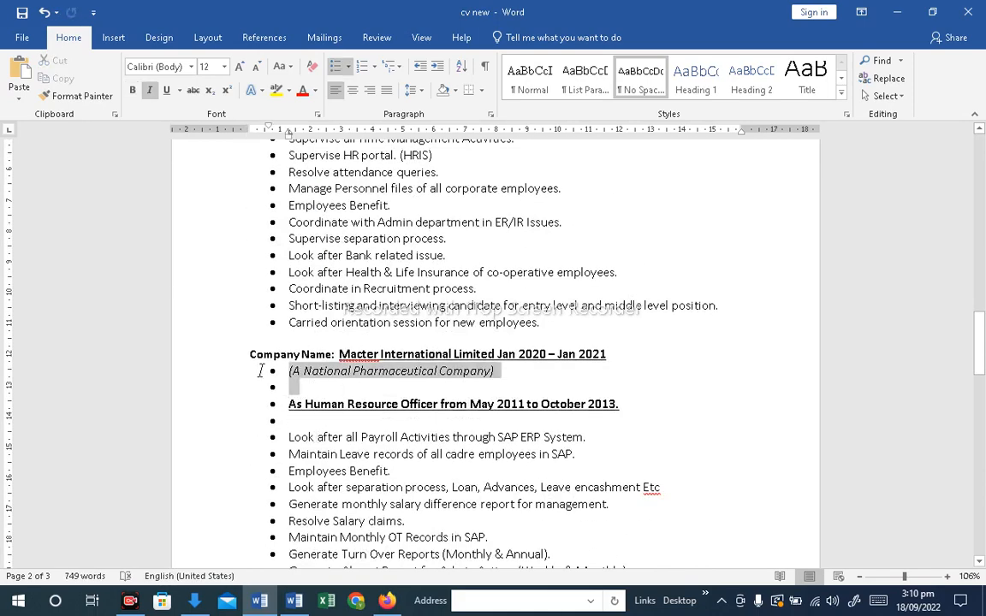
{"action": "key", "text": "BackSpace"}
{"action": "key", "text": "BackSpace"}
{"action": "key", "text": "BackSpace"}
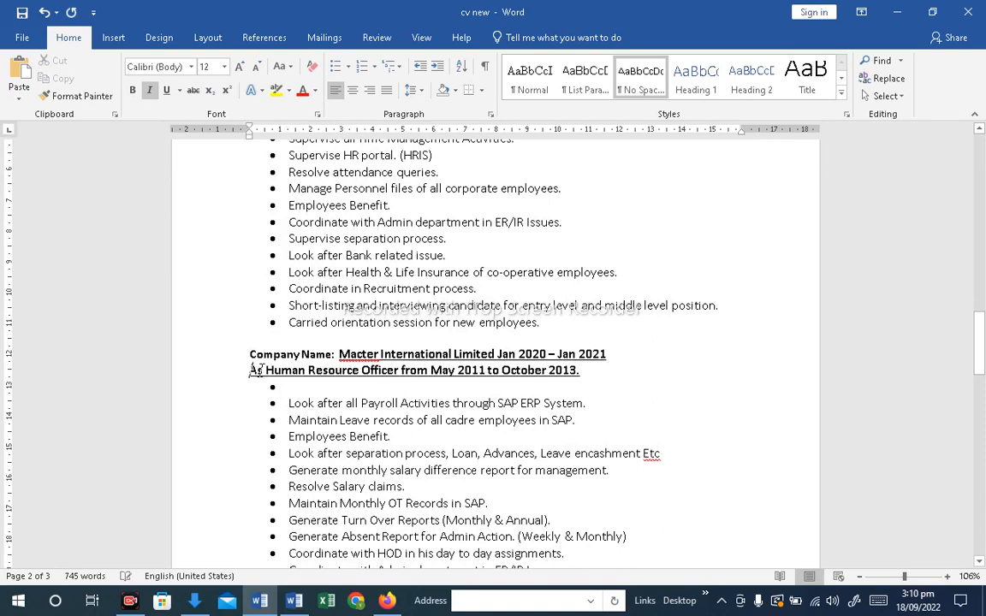
{"action": "type", "text": "Designation: :"}
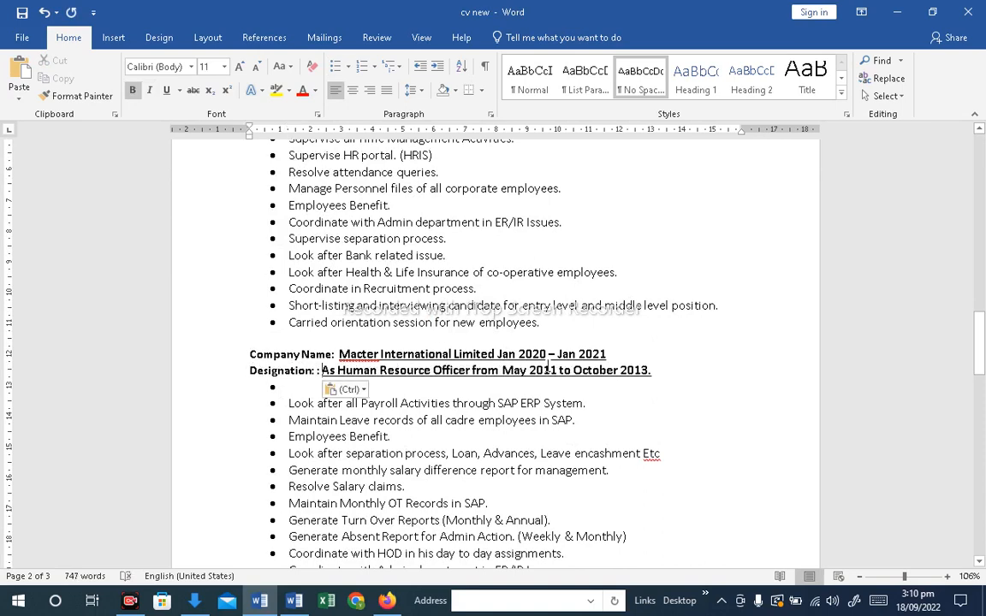
Remove the underline from the Macter company and designation lines, and delete "from May 2011 to October 2013."
{"action": "left_click_drag", "start_coordinate": [651, 372], "coordinate": [291, 369]}
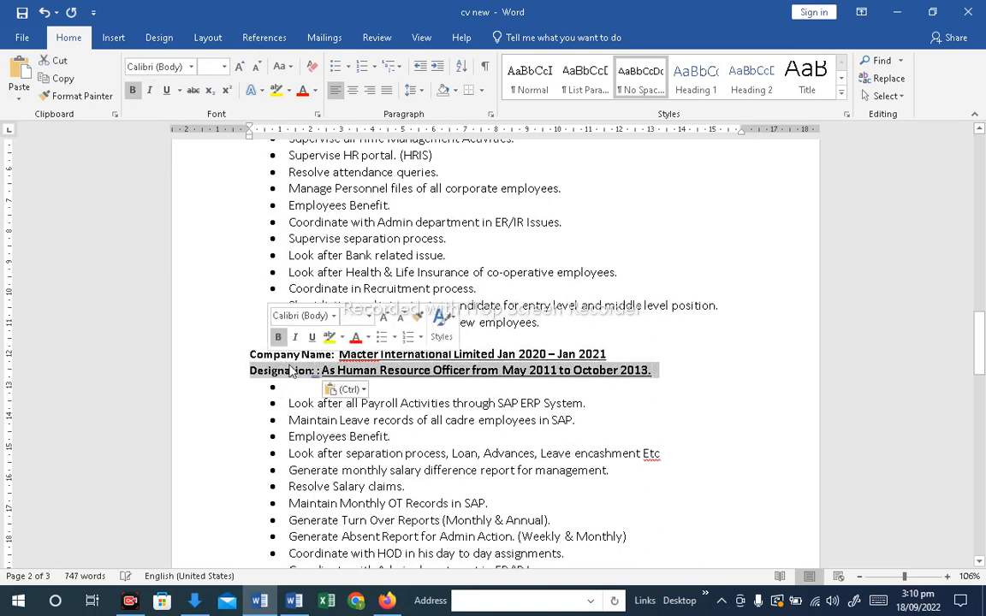
{"action": "key", "text": "shift+Up"}
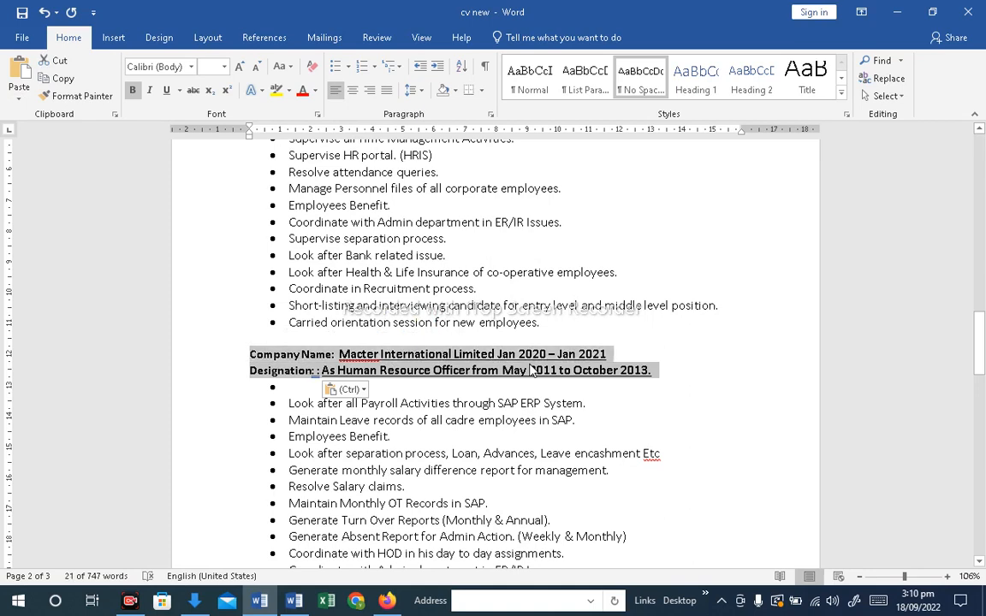
{"action": "left_click", "coordinate": [166, 91]}
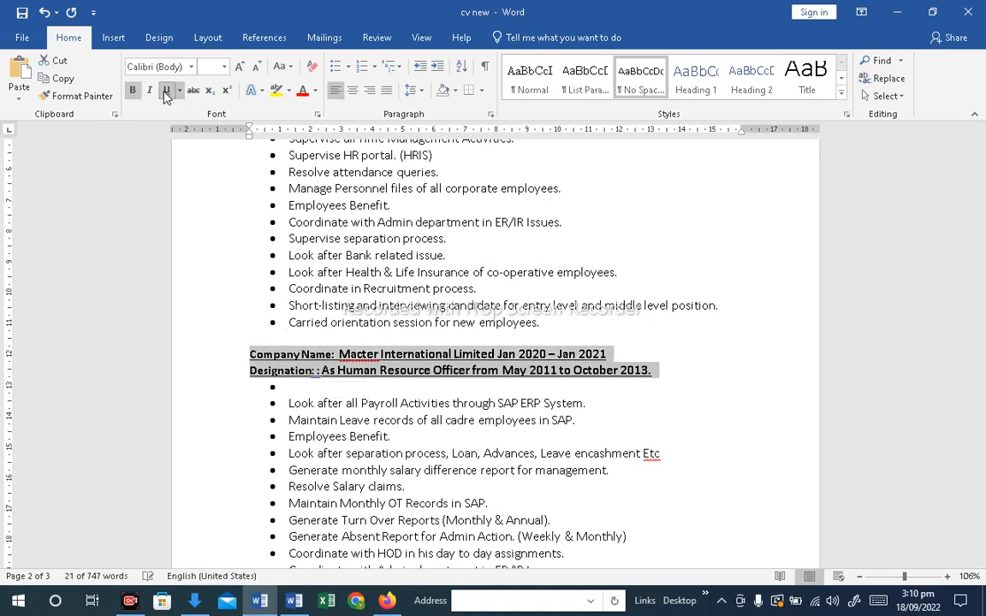
{"action": "left_click", "coordinate": [568, 453]}
{"action": "left_click", "coordinate": [473, 372], "text": "shift"}
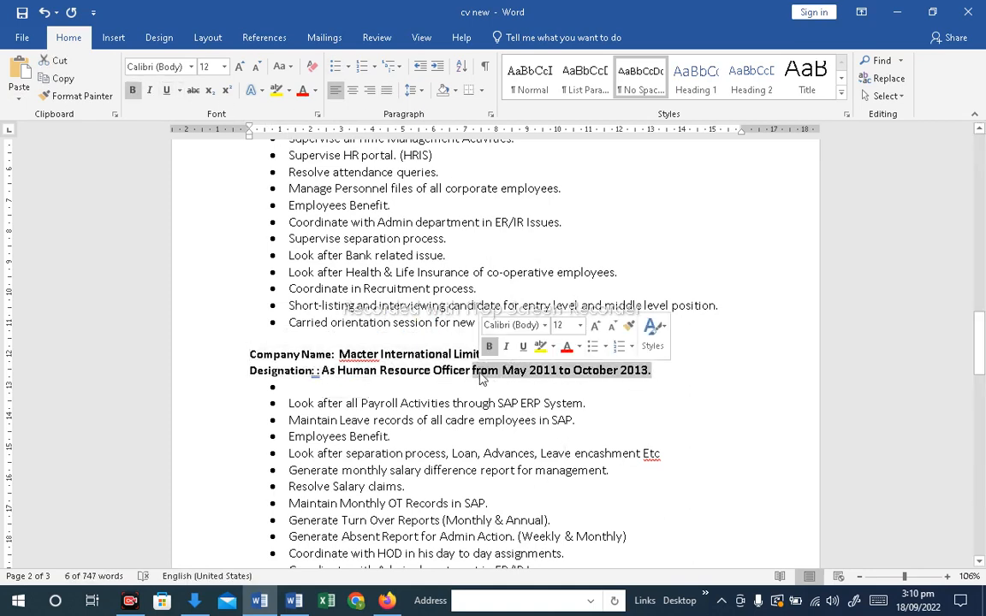
{"action": "key", "text": "Delete"}
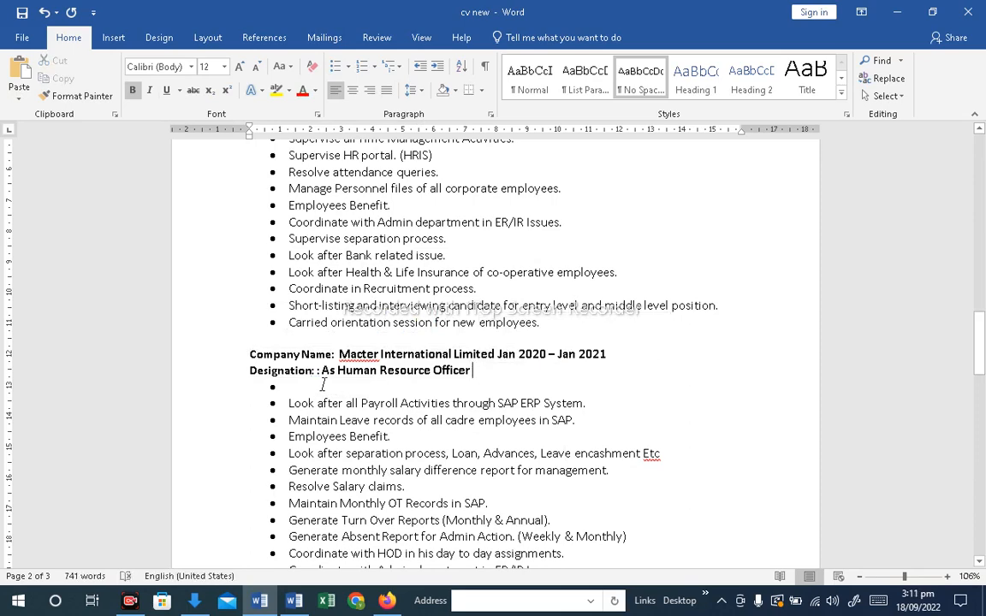
{"action": "scroll", "coordinate": [322, 385], "scroll_direction": "up", "scroll_amount": 15}
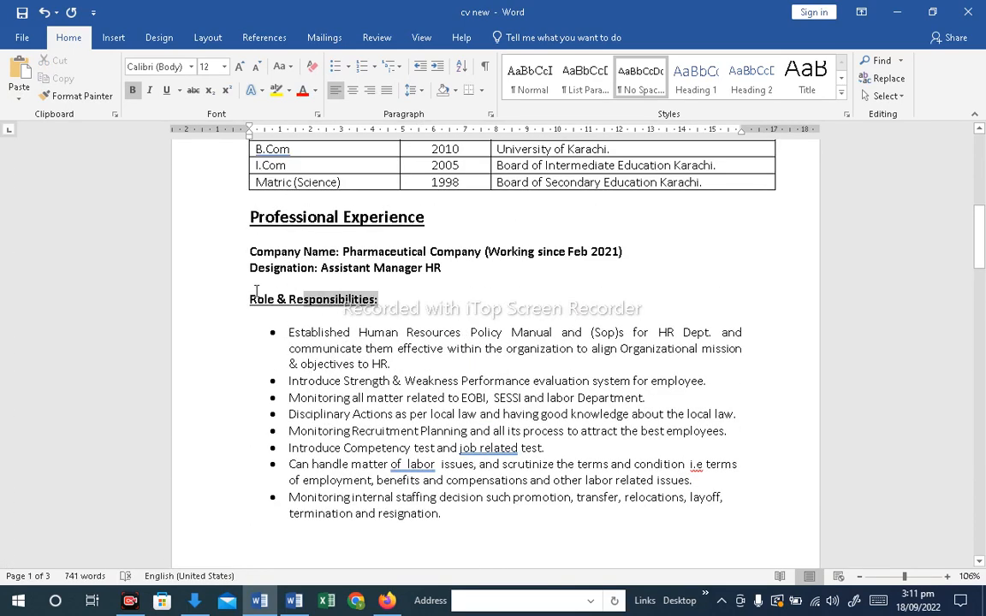
{"action": "left_click", "coordinate": [245, 298]}
{"action": "key", "text": "ctrl+c"}
{"action": "scroll", "coordinate": [419, 441], "scroll_direction": "down", "scroll_amount": 6}
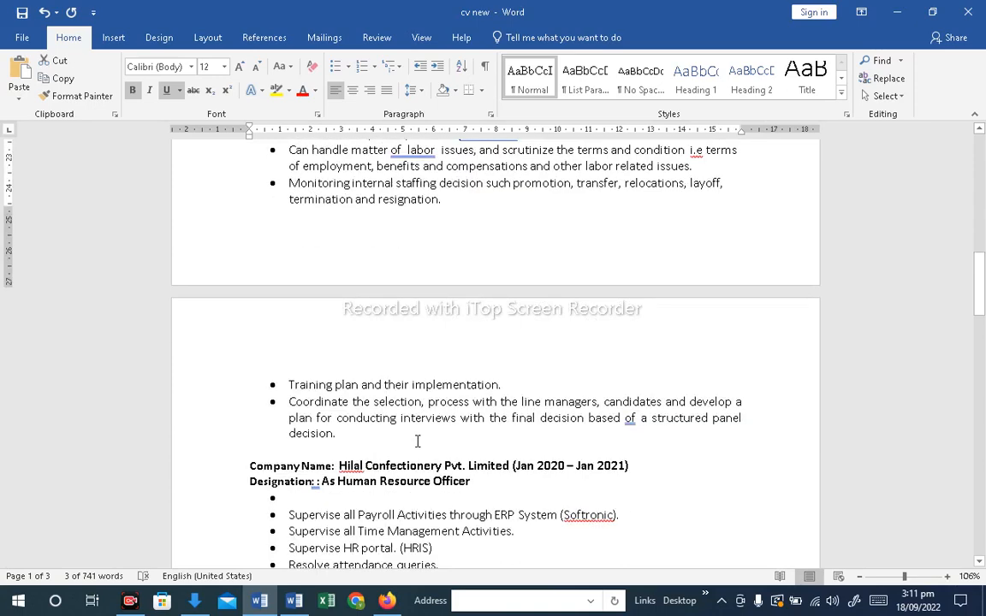
{"action": "scroll", "coordinate": [325, 395], "scroll_direction": "down", "scroll_amount": 2}
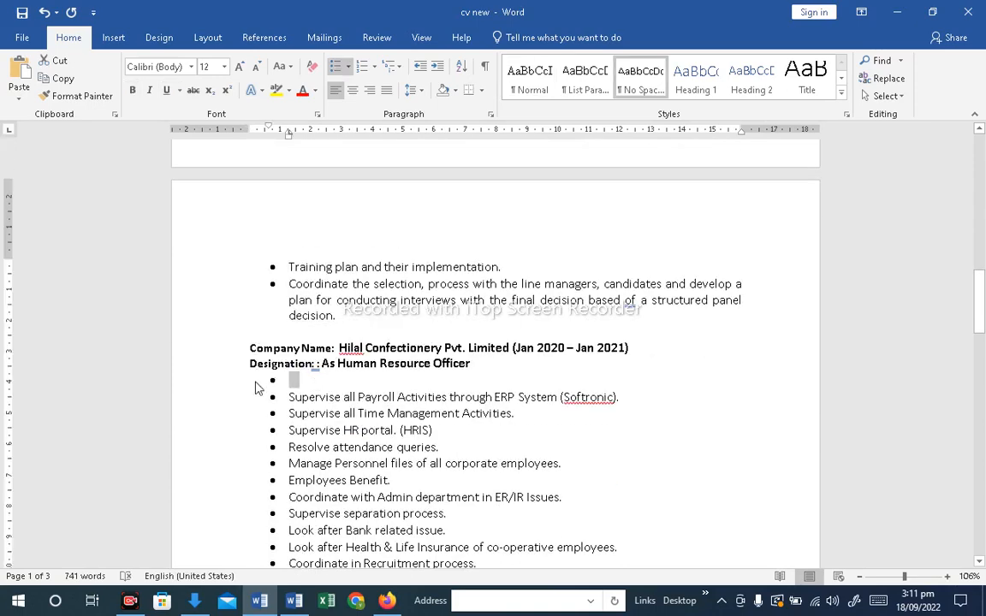
Paste the "Role & Responsibilities:" heading onto the blank bullet under the Hilal designation and remove its bullet and indent
{"action": "key", "text": "ctrl+v"}
{"action": "left_click", "coordinate": [311, 389]}
{"action": "key", "text": "BackSpace"}
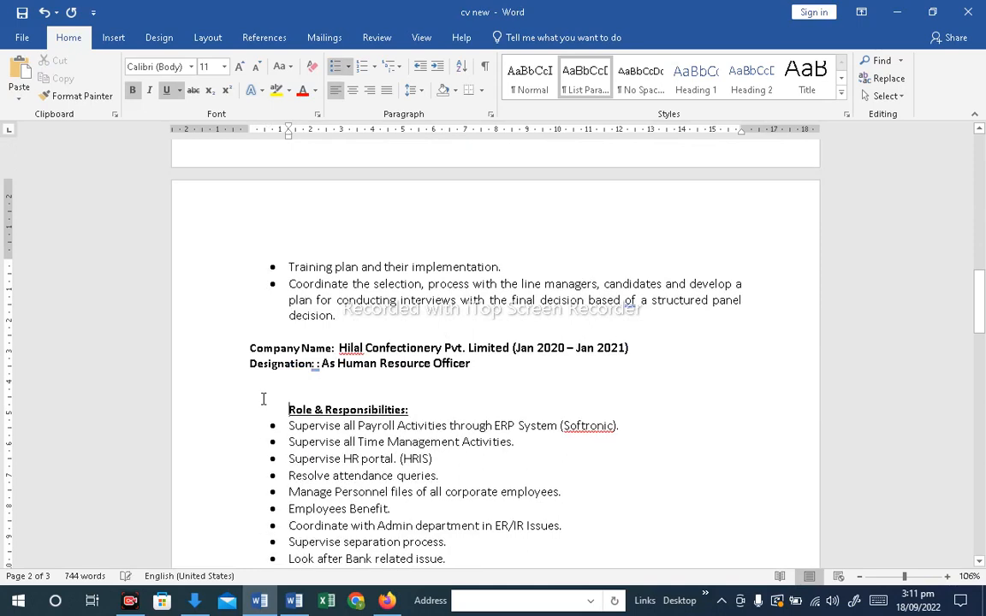
{"action": "key", "text": "BackSpace"}
{"action": "key", "text": "BackSpace"}
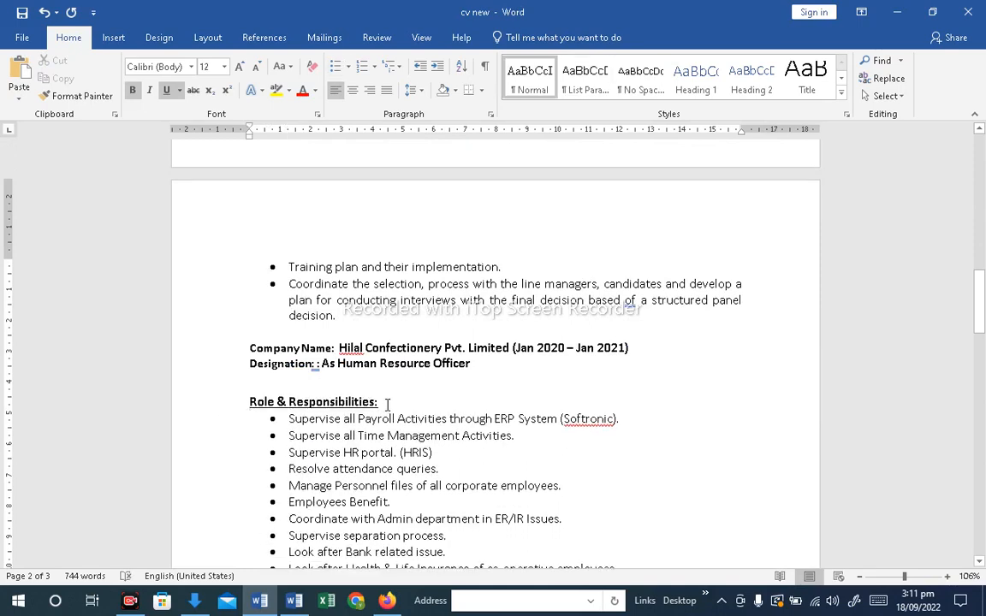
Add a blank line below the Hilal "Role & Responsibilities:" heading and enlarge the heading to 16 pt
{"action": "key", "text": "Return"}
{"action": "left_click", "coordinate": [209, 402]}
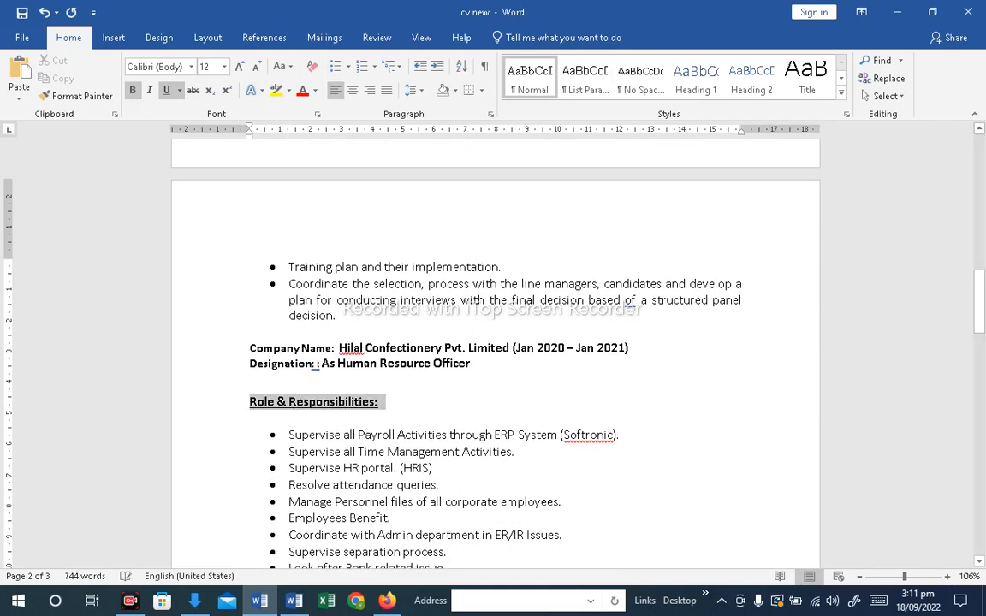
{"action": "left_click", "coordinate": [241, 68]}
{"action": "left_click", "coordinate": [241, 68]}
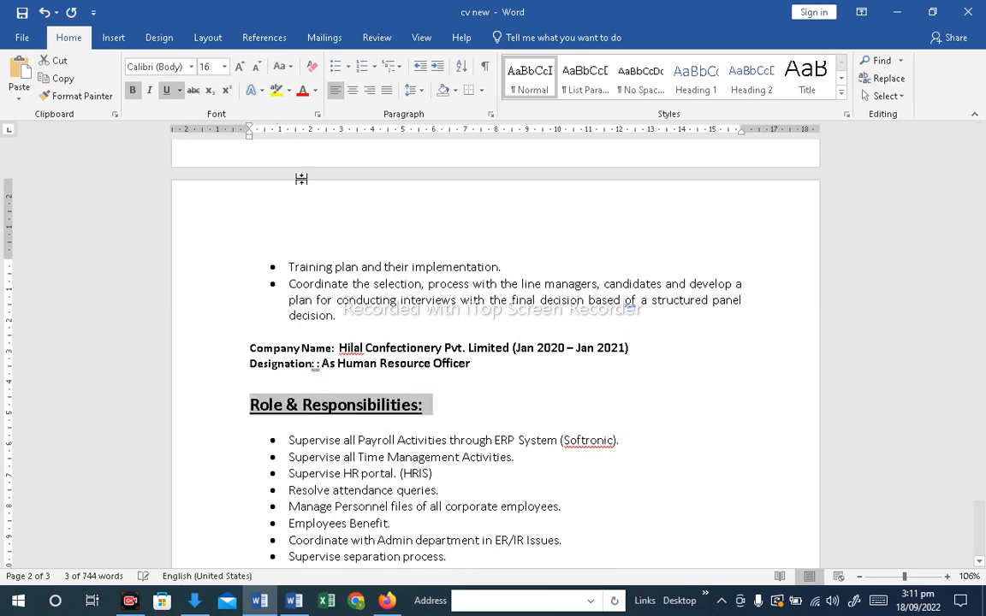
Set the Hilal company name and designation lines to 14 pt
{"action": "left_click_drag", "start_coordinate": [451, 363], "coordinate": [250, 347]}
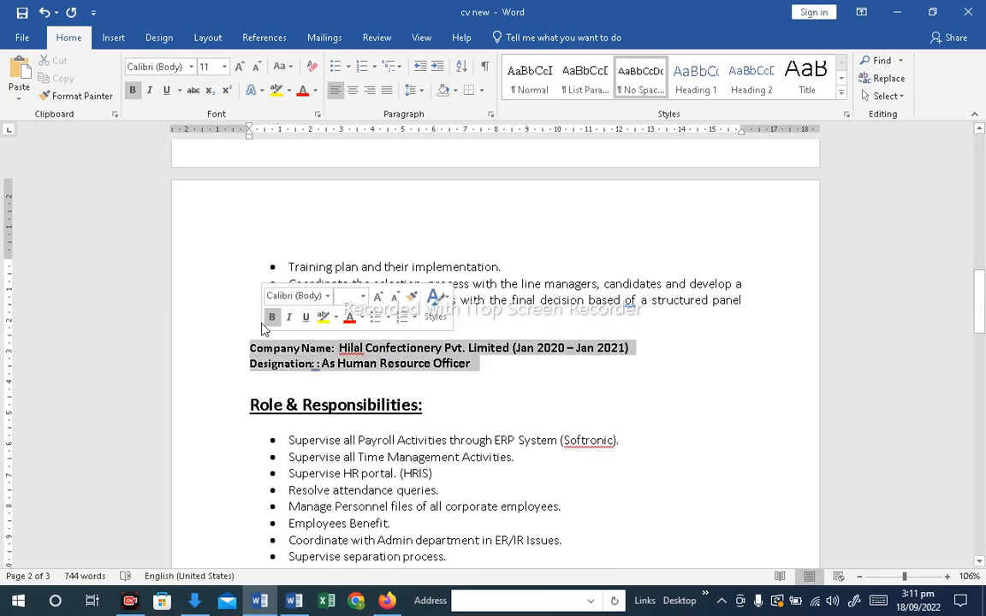
{"action": "left_click", "coordinate": [240, 72]}
{"action": "left_click", "coordinate": [241, 72]}
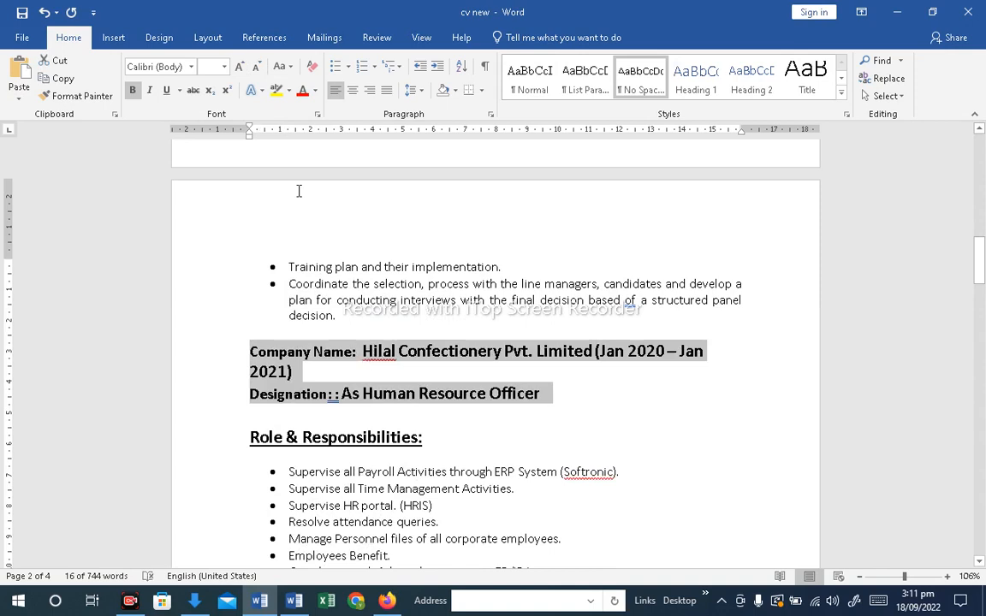
{"action": "left_click", "coordinate": [256, 67]}
{"action": "left_click", "coordinate": [216, 67]}
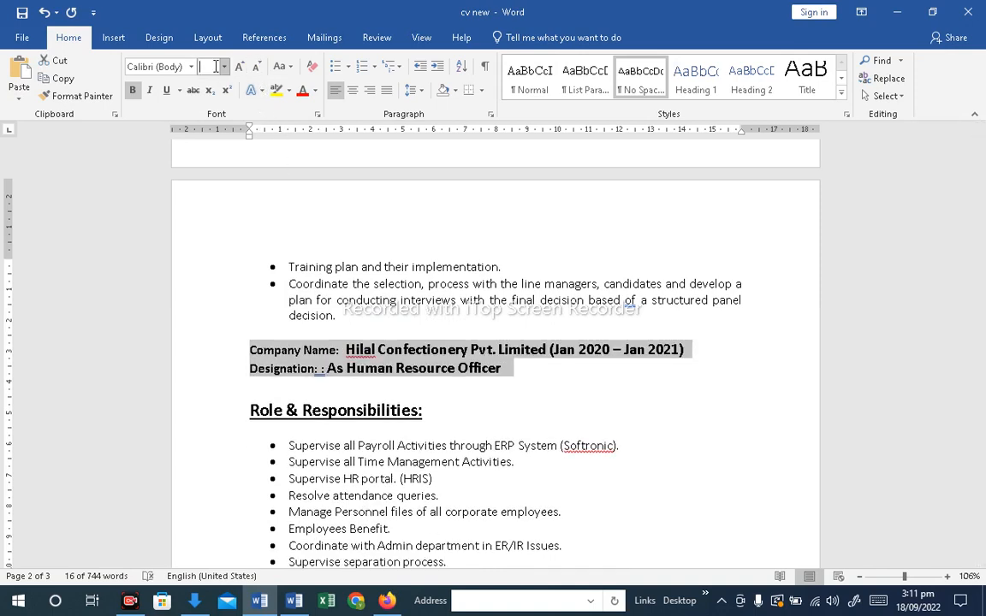
{"action": "type", "text": "14"}
{"action": "key", "text": "Return"}
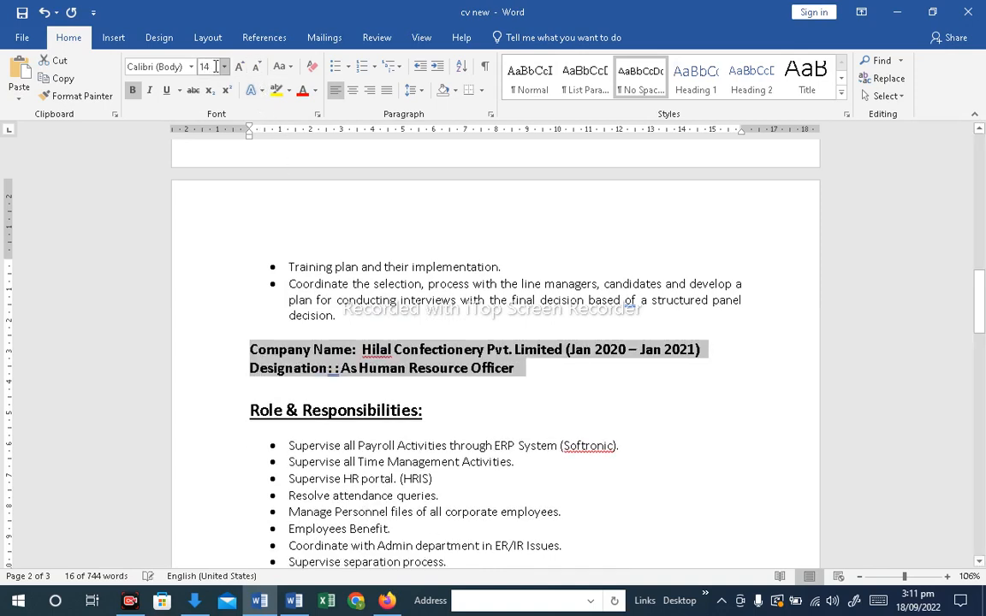
Shrink the Hilal "Role & Responsibilities:" heading to 14 pt
{"action": "left_click", "coordinate": [374, 331]}
{"action": "left_click", "coordinate": [357, 429]}
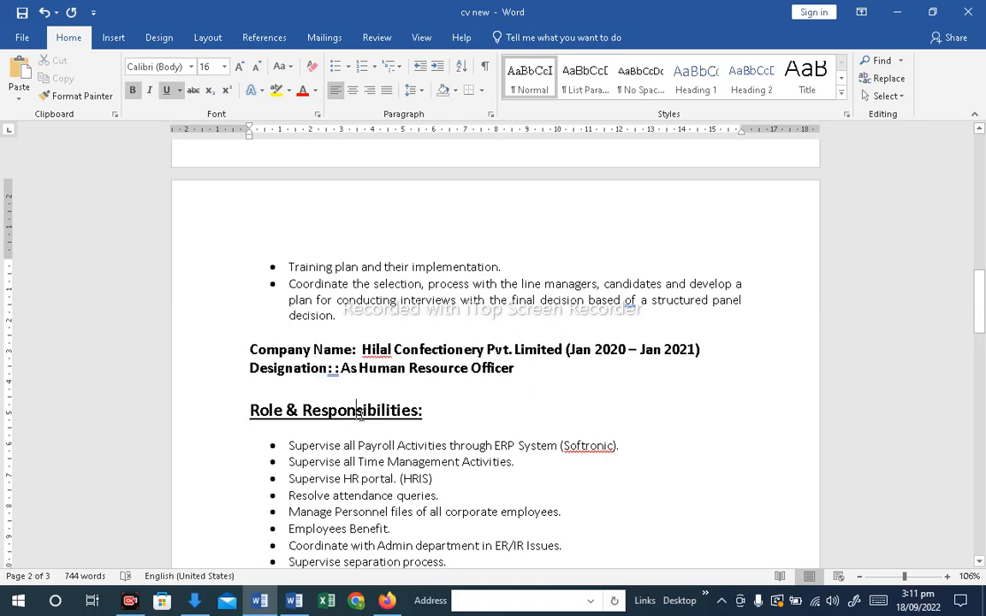
{"action": "triple_click", "coordinate": [360, 414]}
{"action": "left_click", "coordinate": [256, 68]}
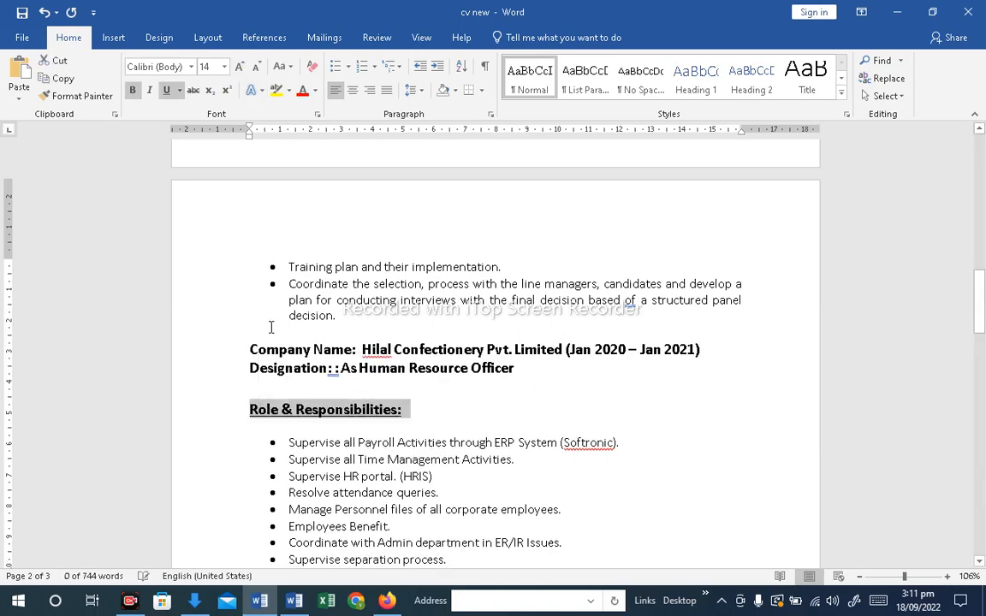
Enlarge the Pharmaceutical company name, designation and "Role & Responsibilities:" lines to 14 pt
{"action": "scroll", "coordinate": [270, 327], "scroll_direction": "up", "scroll_amount": 10}
{"action": "left_click_drag", "start_coordinate": [266, 281], "coordinate": [250, 254]}
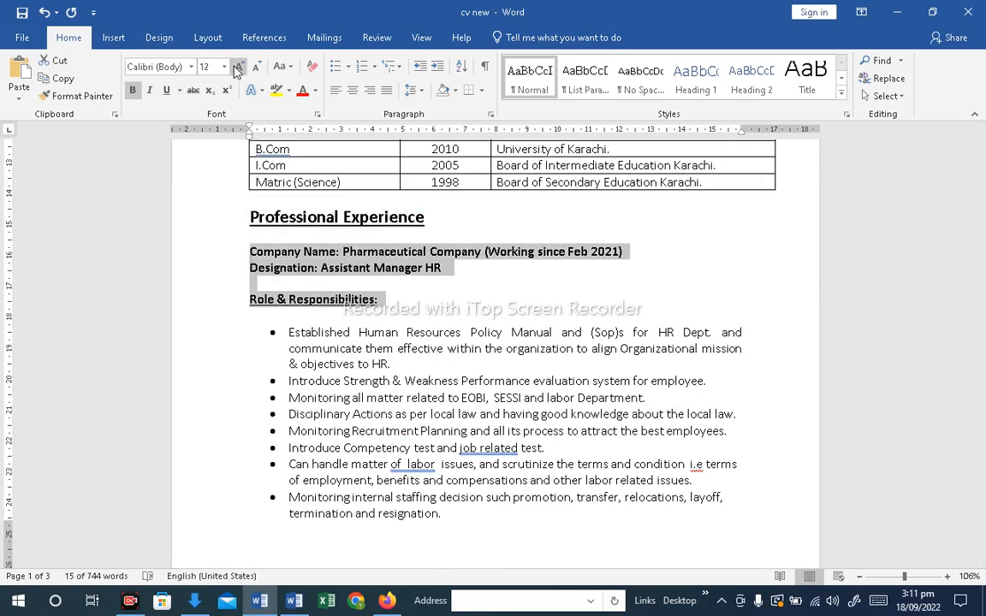
{"action": "left_click", "coordinate": [238, 67]}
{"action": "left_click", "coordinate": [398, 368]}
{"action": "scroll", "coordinate": [420, 367], "scroll_direction": "down", "scroll_amount": 10}
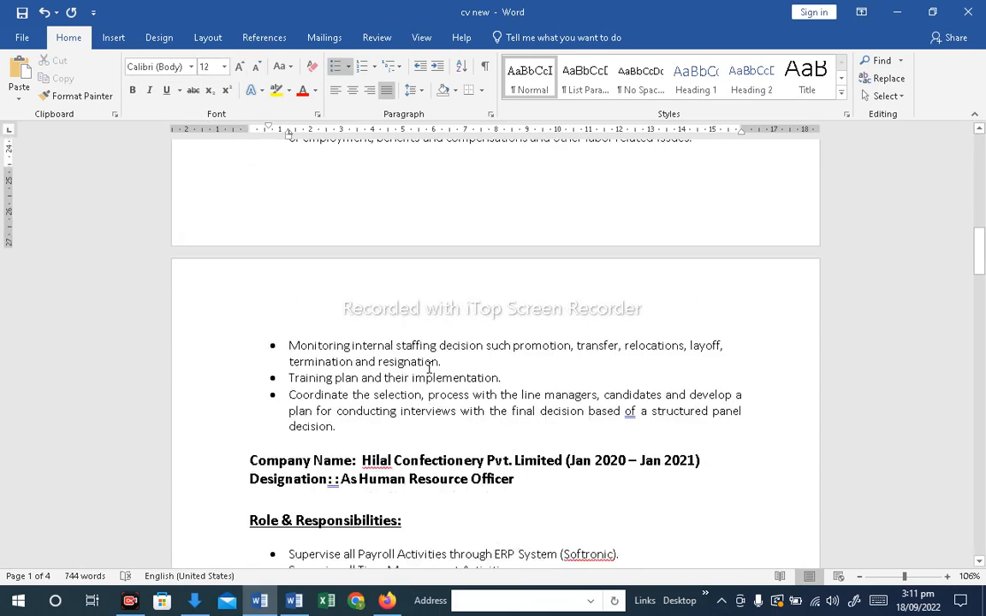
Delete the duplicate colon after "Designation" in the Hilal entry
{"action": "left_click", "coordinate": [337, 322]}
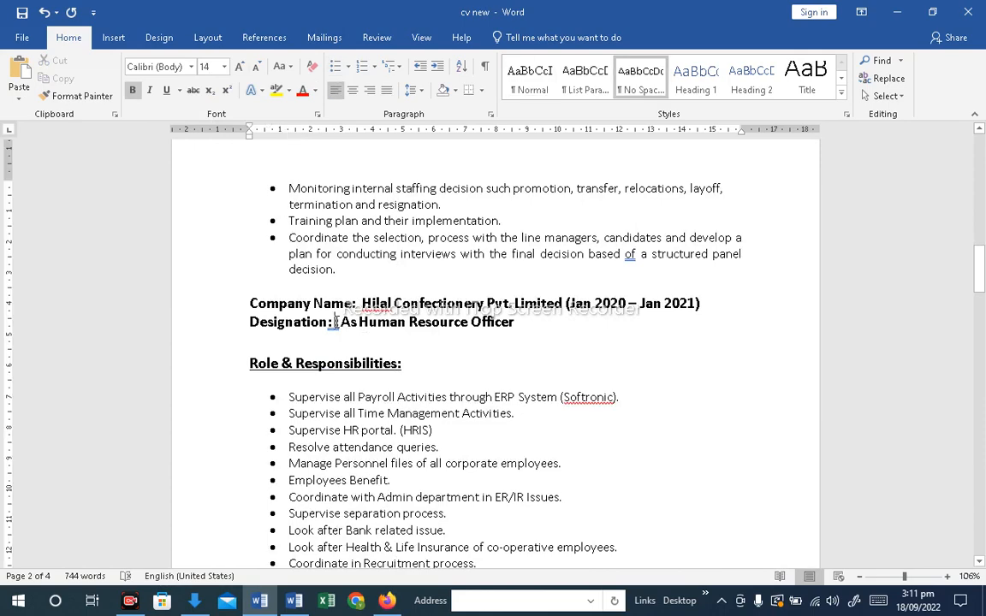
{"action": "key", "text": "BackSpace"}
{"action": "scroll", "coordinate": [438, 411], "scroll_direction": "down", "scroll_amount": 5}
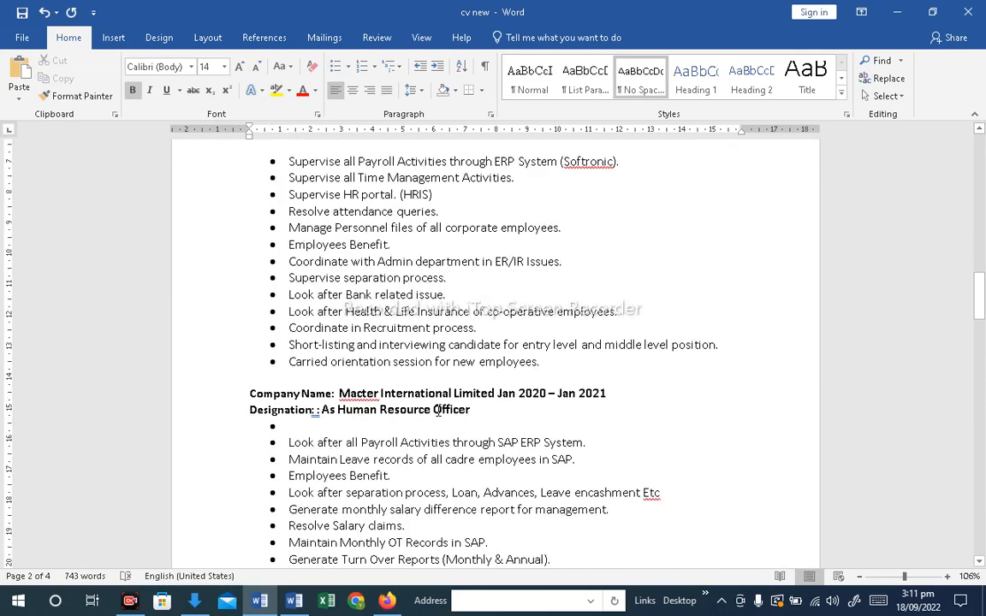
{"action": "scroll", "coordinate": [419, 363], "scroll_direction": "up", "scroll_amount": 5}
{"action": "left_click_drag", "start_coordinate": [409, 363], "coordinate": [249, 364]}
{"action": "key", "text": "ctrl+c"}
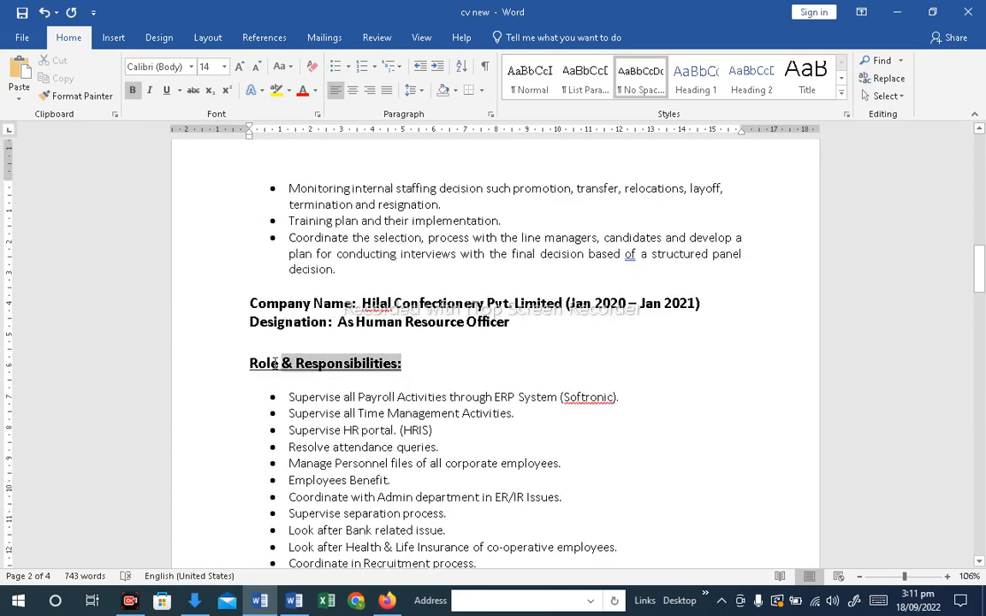
{"action": "scroll", "coordinate": [360, 439], "scroll_direction": "down", "scroll_amount": 3}
{"action": "scroll", "coordinate": [360, 438], "scroll_direction": "down", "scroll_amount": 4}
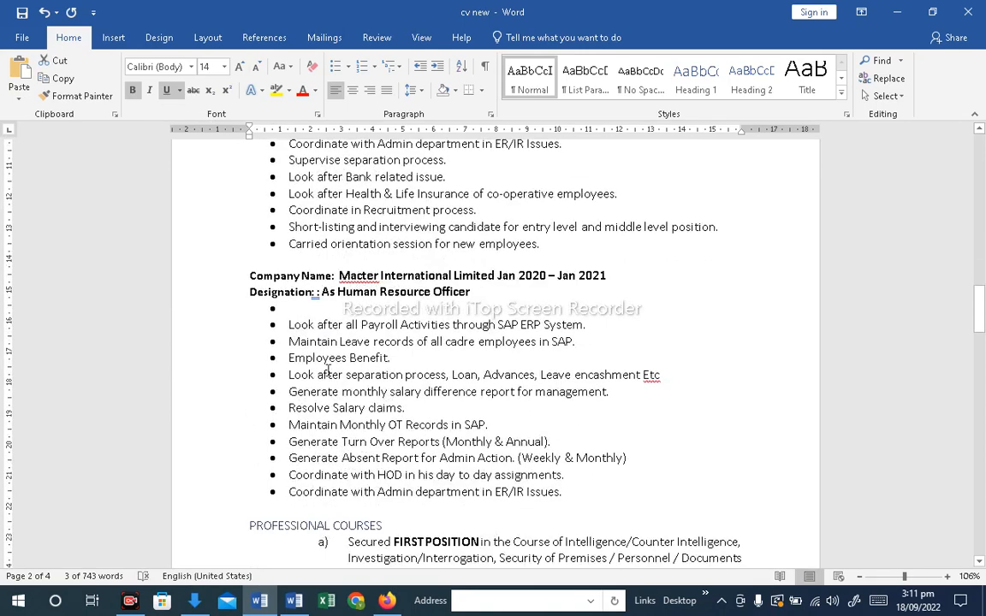
Replace the blank Macter bullet with a pasted "Role & Responsibilities:" heading followed by a blank line
{"action": "left_click", "coordinate": [306, 308]}
{"action": "key", "text": "BackSpace"}
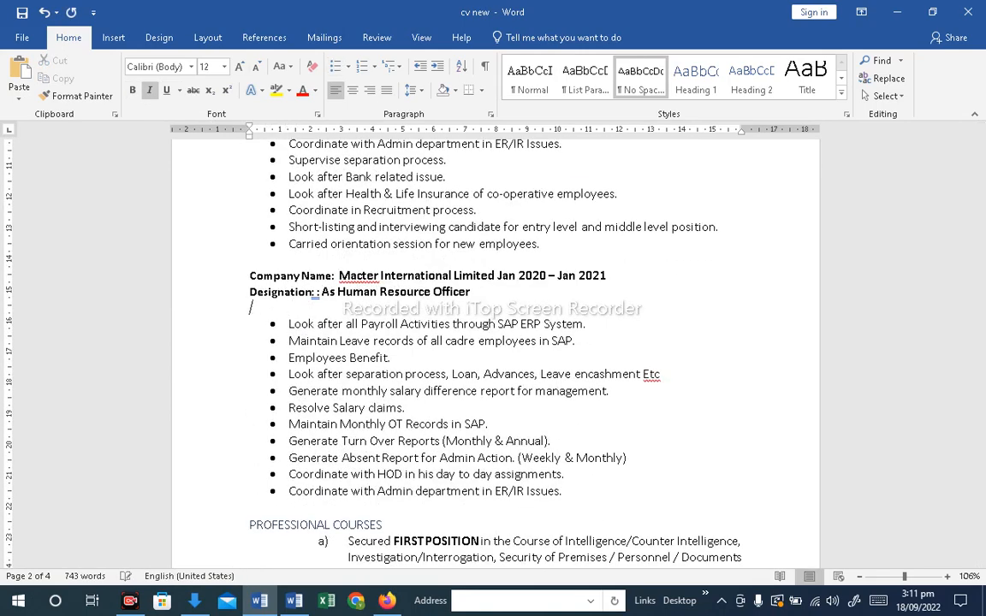
{"action": "key", "text": "Return"}
{"action": "key", "text": "Return"}
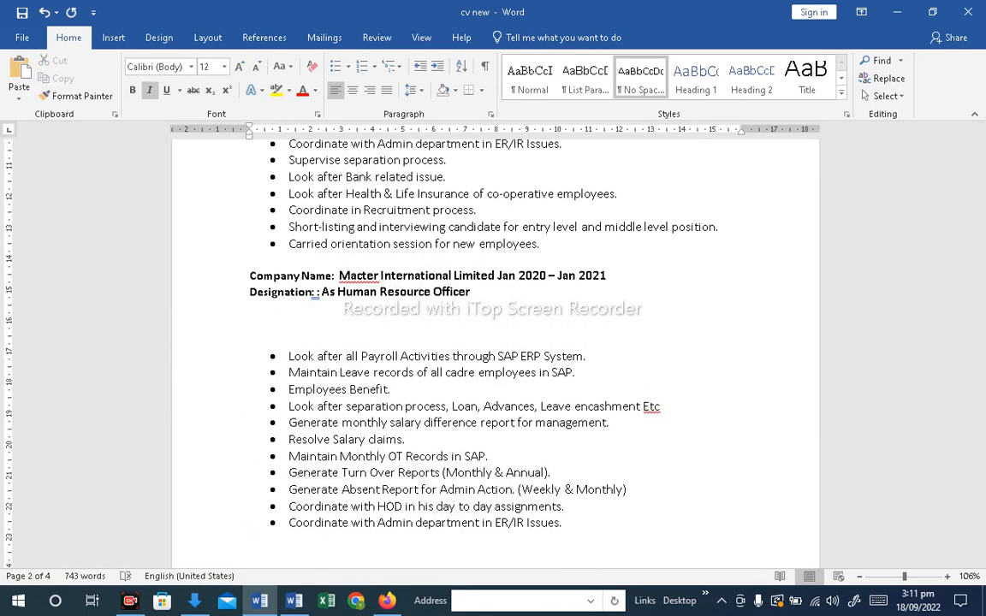
{"action": "key", "text": "ctrl+v"}
{"action": "left_click", "coordinate": [320, 315]}
{"action": "key", "text": "Delete"}
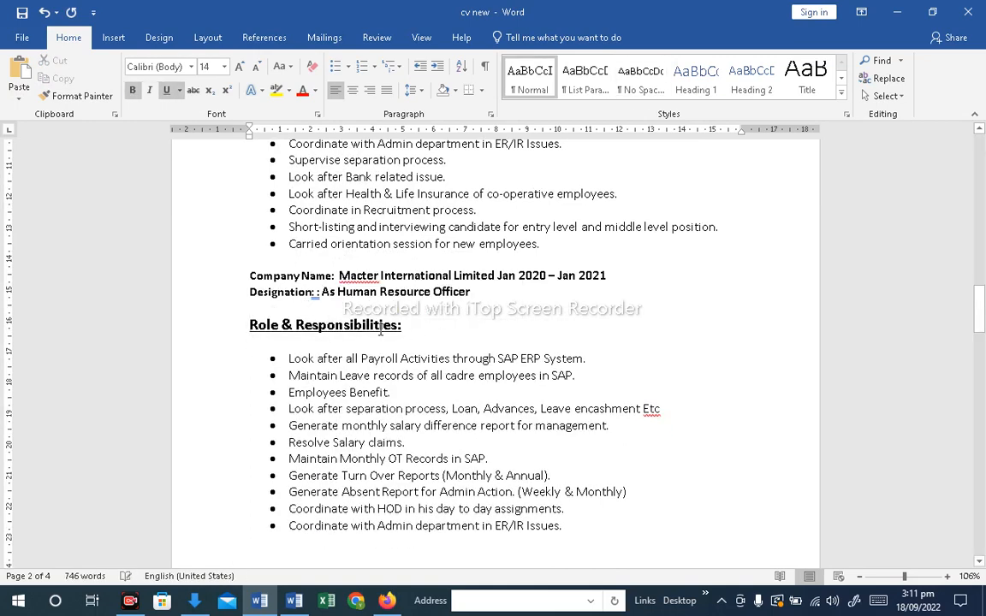
Set the Macter company name, designation and "Role & Responsibilities:" lines to 14 pt
{"action": "left_click_drag", "start_coordinate": [310, 320], "coordinate": [229, 276]}
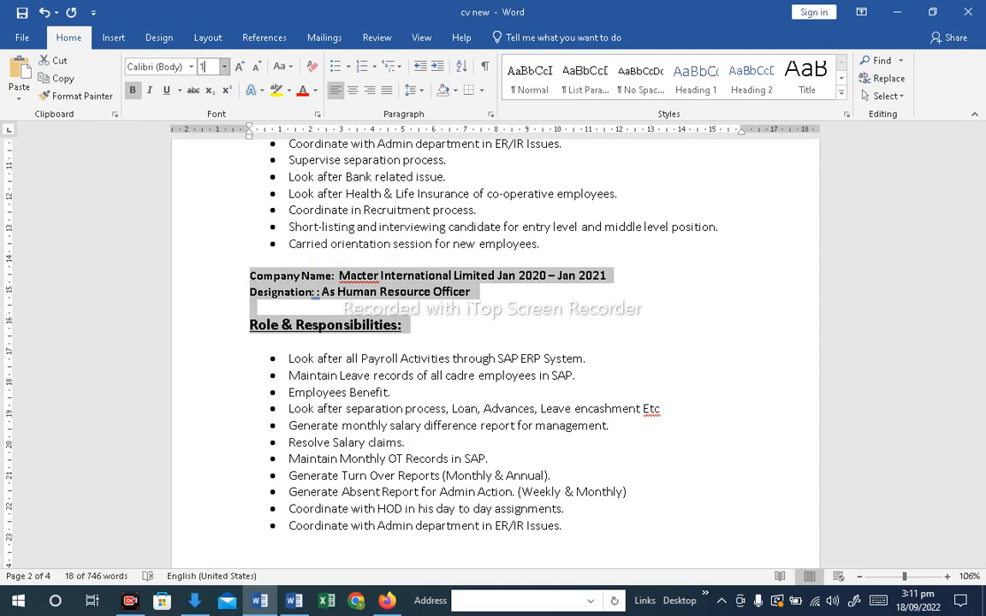
{"action": "key", "text": "Return"}
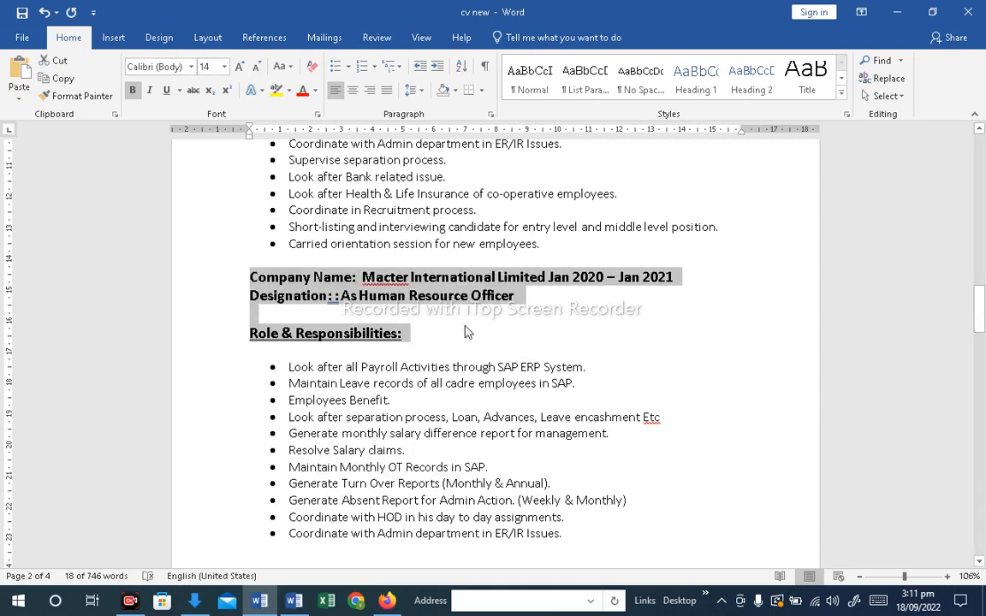
{"action": "left_click", "coordinate": [468, 332]}
Delete the duplicate colon after "Designation" in the Macter entry
{"action": "left_click", "coordinate": [331, 296]}
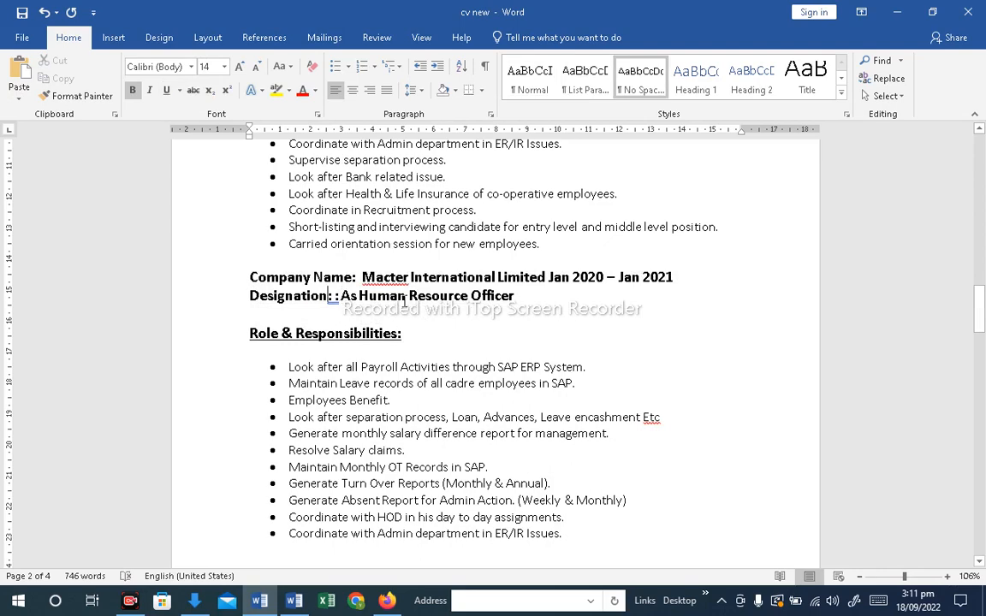
{"action": "key", "text": "Delete"}
{"action": "key", "text": "Delete"}
{"action": "scroll", "coordinate": [462, 359], "scroll_direction": "down", "scroll_amount": 8}
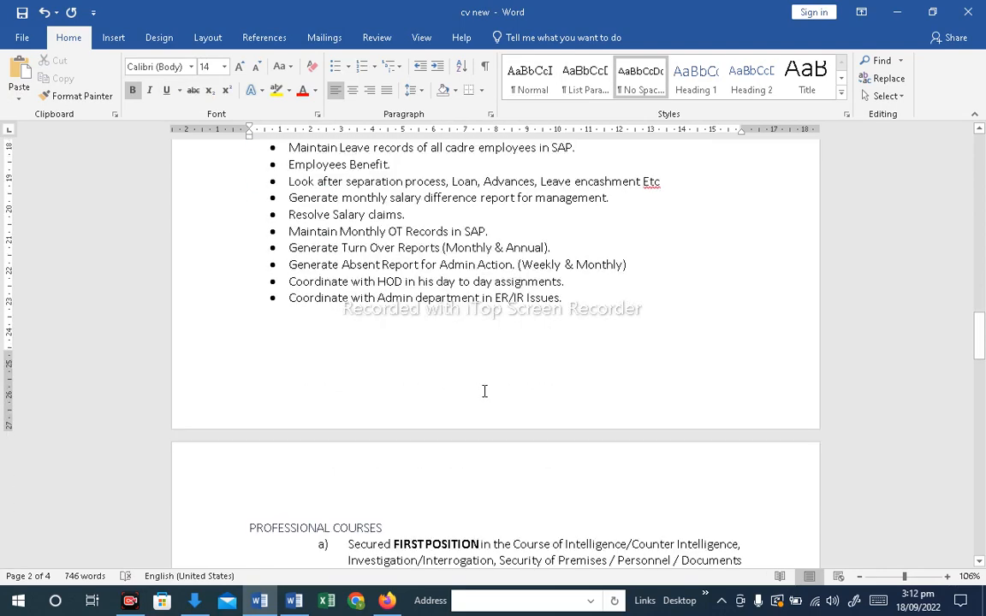
Make the PROFESSIONAL COURSES heading bold at 14 pt
{"action": "left_click", "coordinate": [395, 368]}
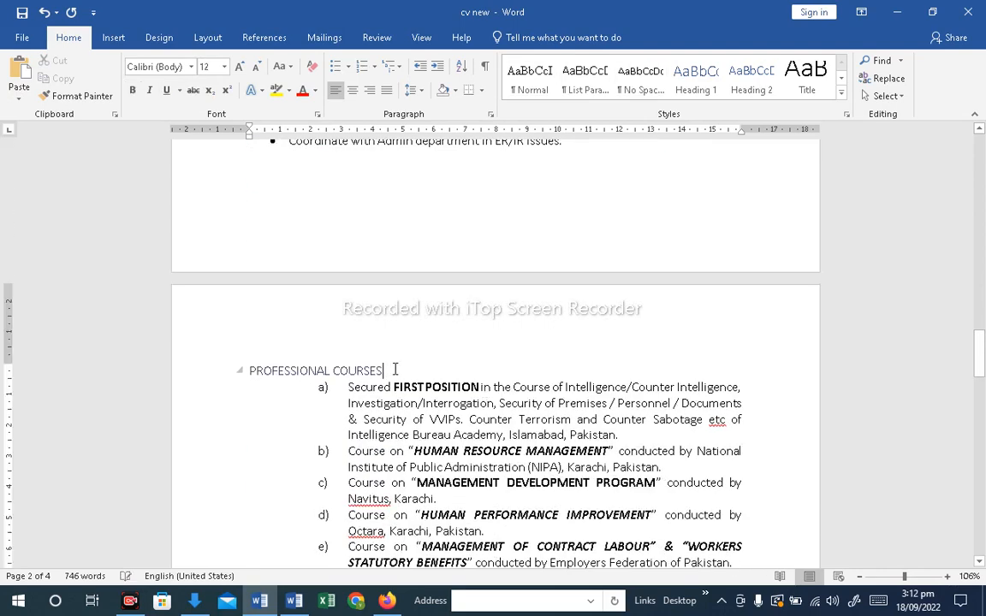
{"action": "scroll", "coordinate": [396, 368], "scroll_direction": "up", "scroll_amount": 2}
{"action": "scroll", "coordinate": [390, 355], "scroll_direction": "down", "scroll_amount": 3}
{"action": "triple_click", "coordinate": [269, 334]}
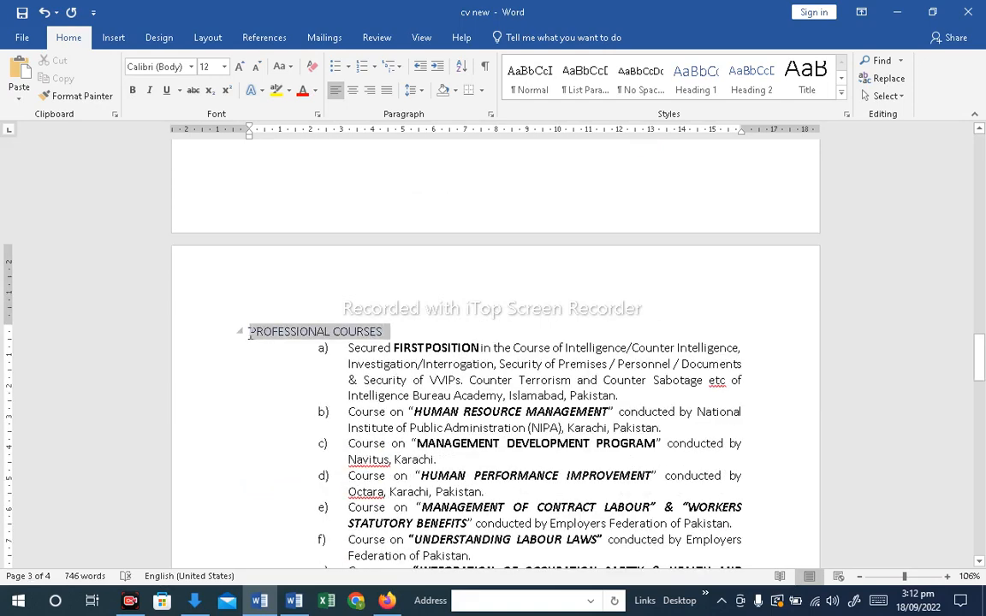
{"action": "left_click", "coordinate": [241, 68]}
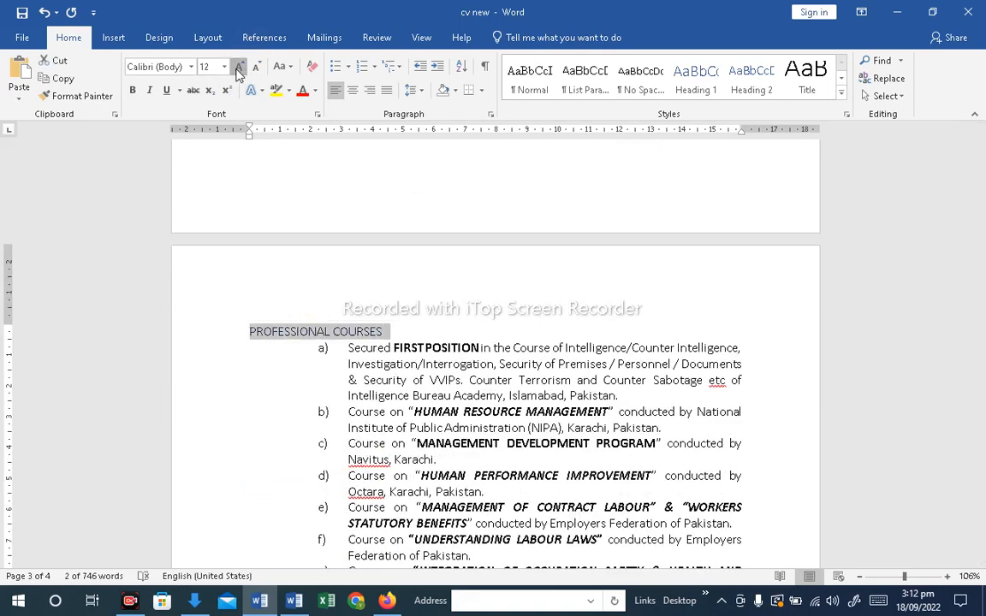
{"action": "left_click", "coordinate": [133, 90]}
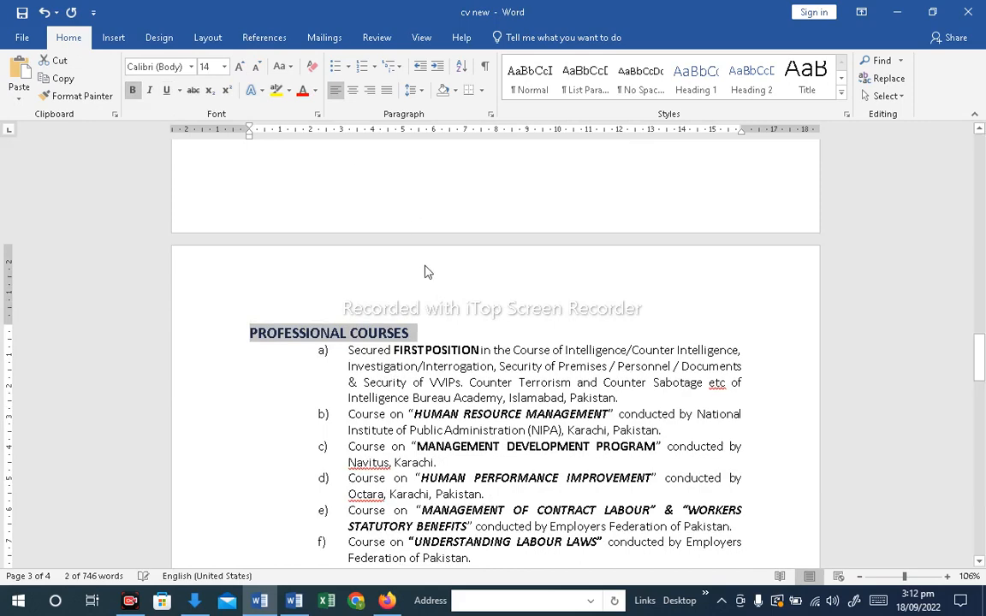
{"action": "scroll", "coordinate": [425, 332], "scroll_direction": "down", "scroll_amount": 2}
{"action": "left_click_drag", "start_coordinate": [345, 274], "coordinate": [481, 479]}
{"action": "scroll", "coordinate": [373, 302], "scroll_direction": "up", "scroll_amount": 3}
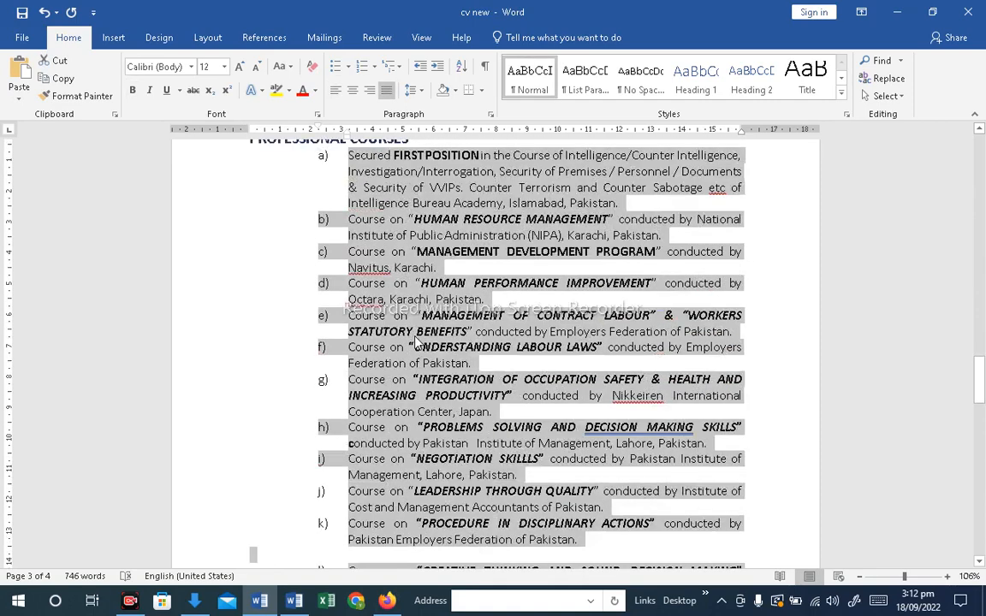
{"action": "right_click", "coordinate": [398, 283]}
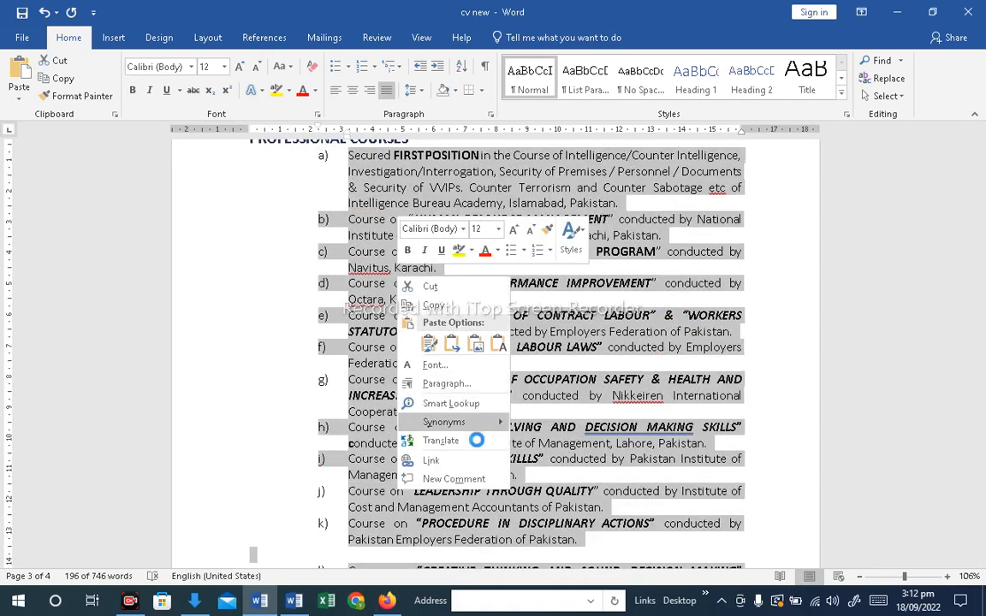
{"action": "mouse_move", "coordinate": [484, 428]}
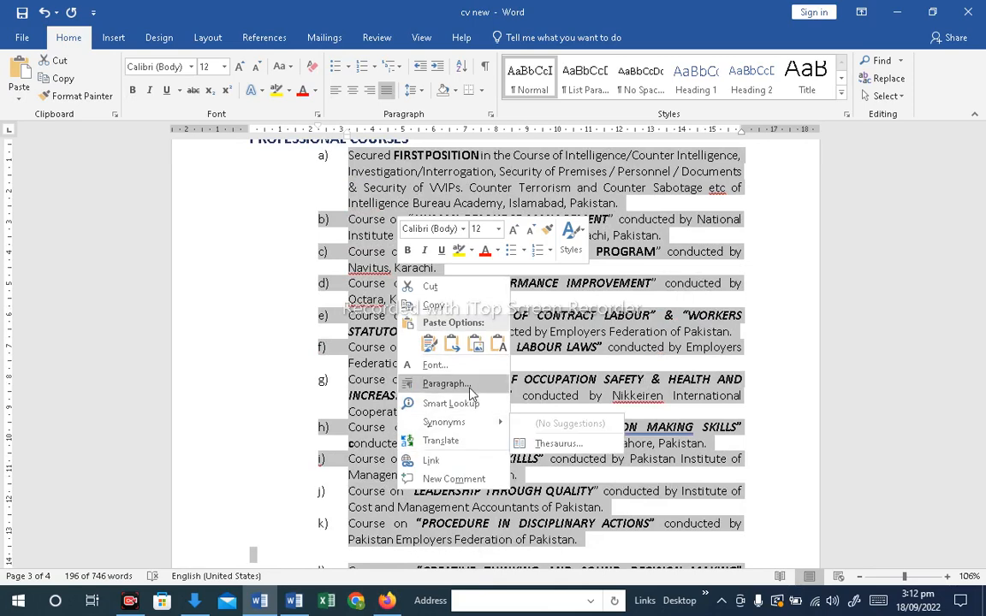
{"action": "key", "text": "Escape"}
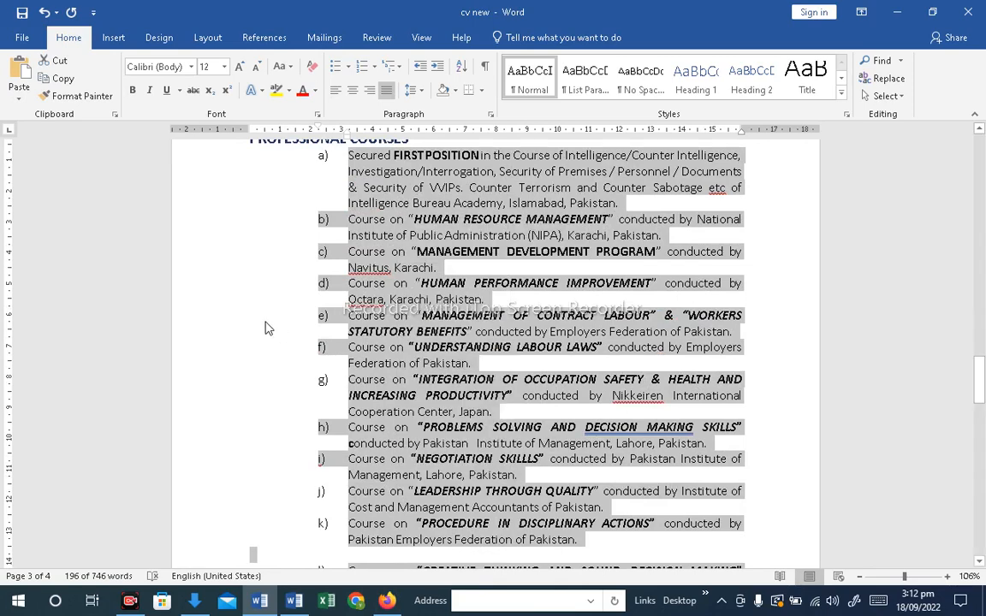
Copy the experience bullet formatting onto the professional courses list with Format Painter
{"action": "scroll", "coordinate": [291, 325], "scroll_direction": "up", "scroll_amount": 10}
{"action": "left_click_drag", "start_coordinate": [570, 417], "coordinate": [272, 418]}
{"action": "left_click", "coordinate": [64, 97]}
{"action": "scroll", "coordinate": [403, 414], "scroll_direction": "down", "scroll_amount": 6}
{"action": "mouse_move", "coordinate": [348, 394]}
{"action": "left_mouse_down"}
{"action": "mouse_move", "coordinate": [409, 589]}
{"action": "mouse_move", "coordinate": [440, 559]}
{"action": "mouse_move", "coordinate": [432, 573]}
{"action": "mouse_move", "coordinate": [450, 404]}
{"action": "left_mouse_up"}
{"action": "left_click", "coordinate": [383, 418]}
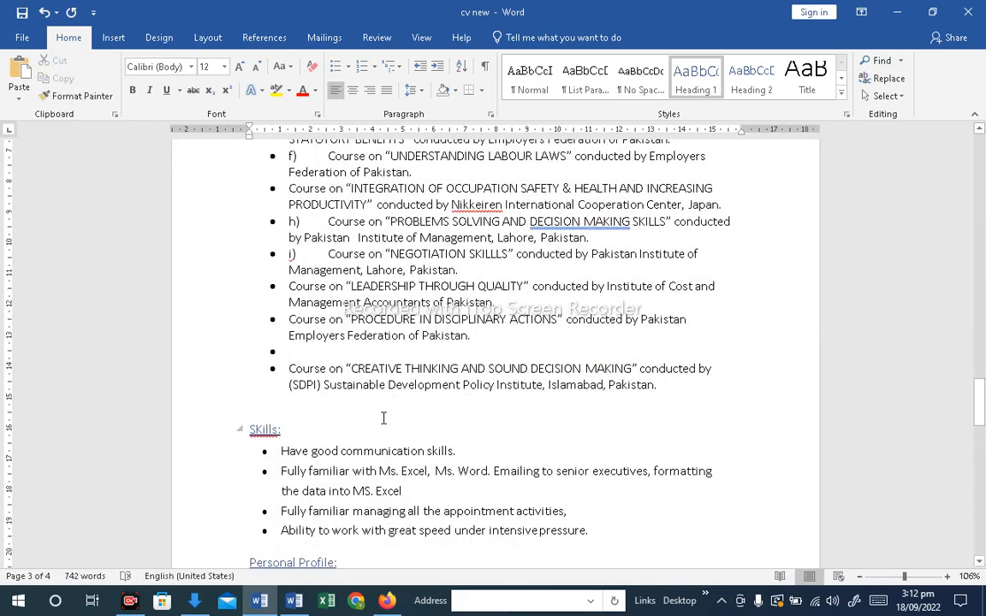
Delete the "a)" and "b)" lettering from the first two course bullets
{"action": "scroll", "coordinate": [383, 418], "scroll_direction": "up", "scroll_amount": 4}
{"action": "scroll", "coordinate": [383, 417], "scroll_direction": "up", "scroll_amount": 3}
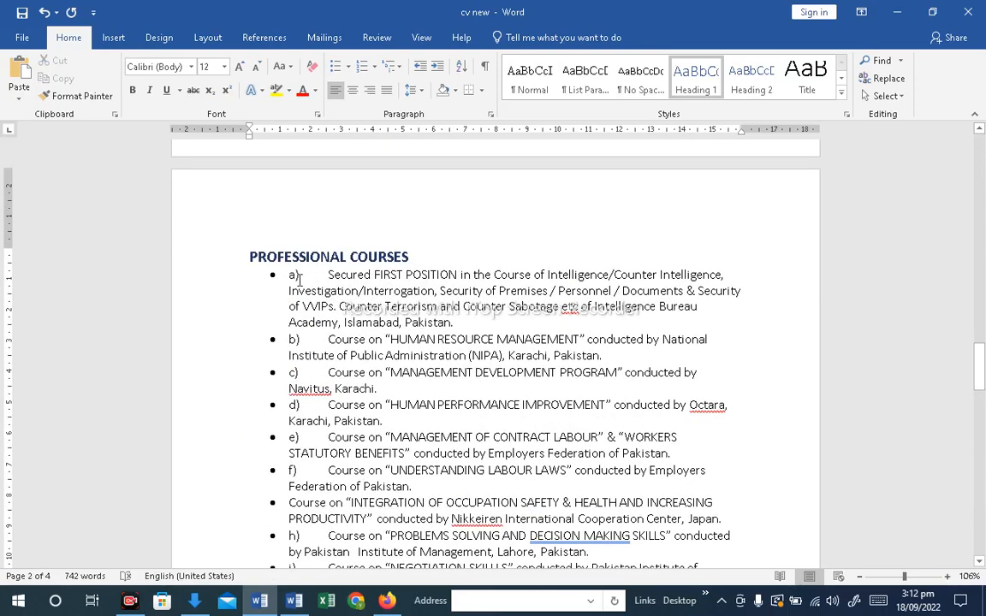
{"action": "left_click", "coordinate": [383, 290]}
{"action": "key", "text": "Delete"}
{"action": "key", "text": "Delete"}
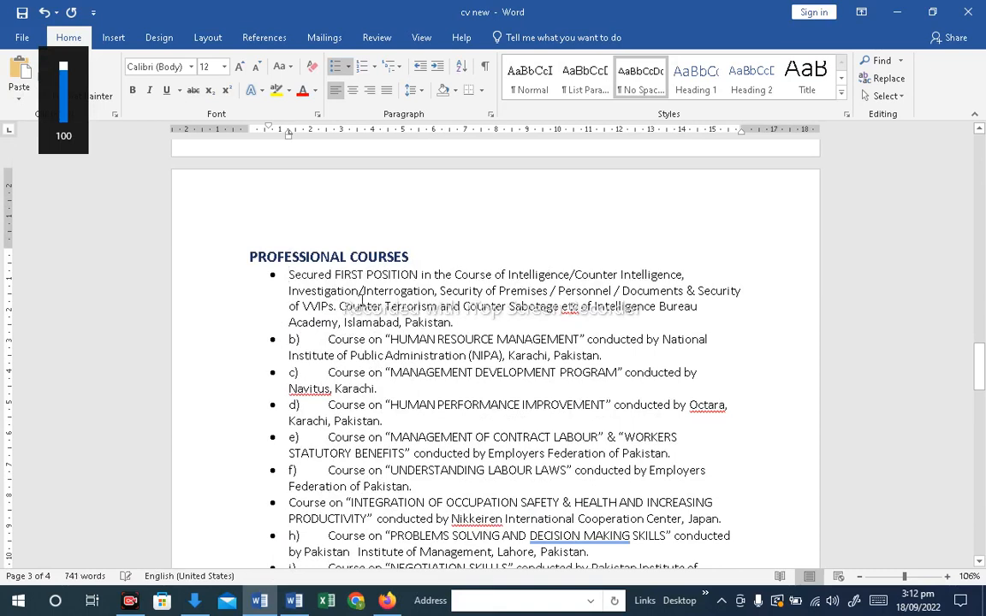
{"action": "left_click", "coordinate": [289, 340]}
Delete the "c)", "d)" and "f)" lettering from the professional course bullets
{"action": "key", "text": "Delete"}
{"action": "key", "text": "Delete"}
{"action": "key", "text": "Delete"}
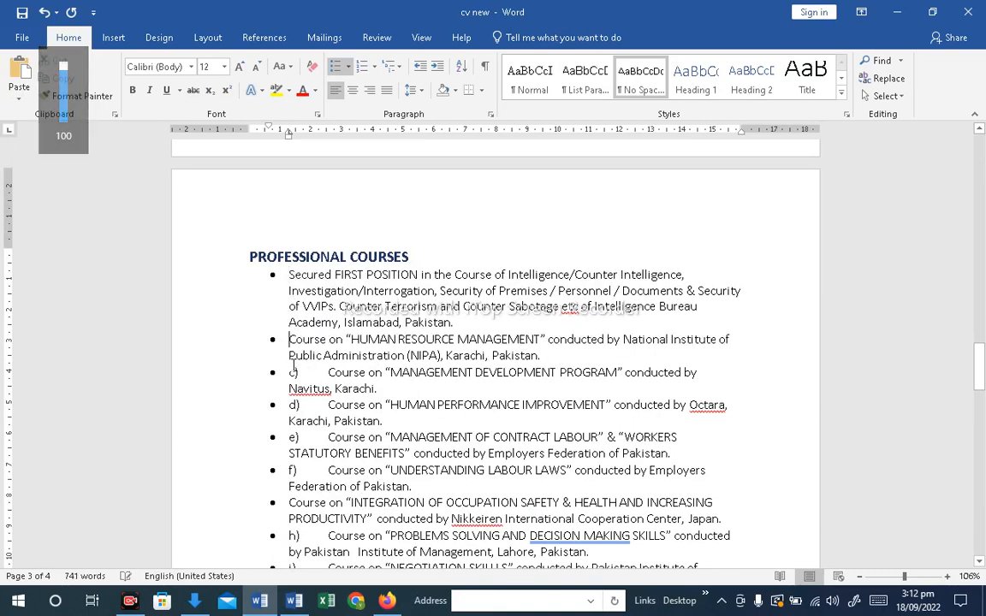
{"action": "key", "text": "Delete"}
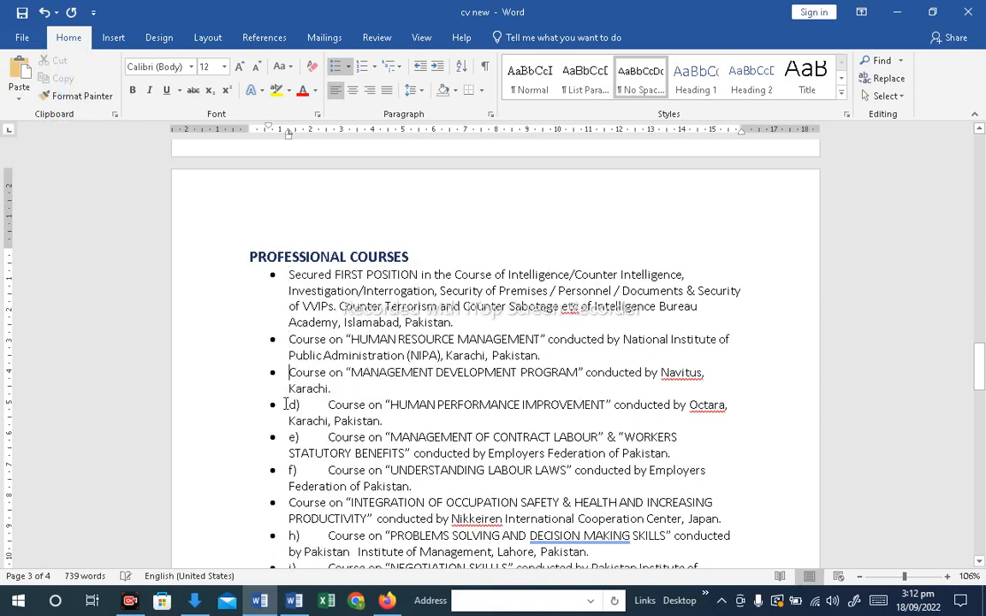
{"action": "key", "text": "Delete"}
{"action": "key", "text": "Delete"}
{"action": "key", "text": "Delete"}
{"action": "scroll", "coordinate": [293, 417], "scroll_direction": "down", "scroll_amount": 2}
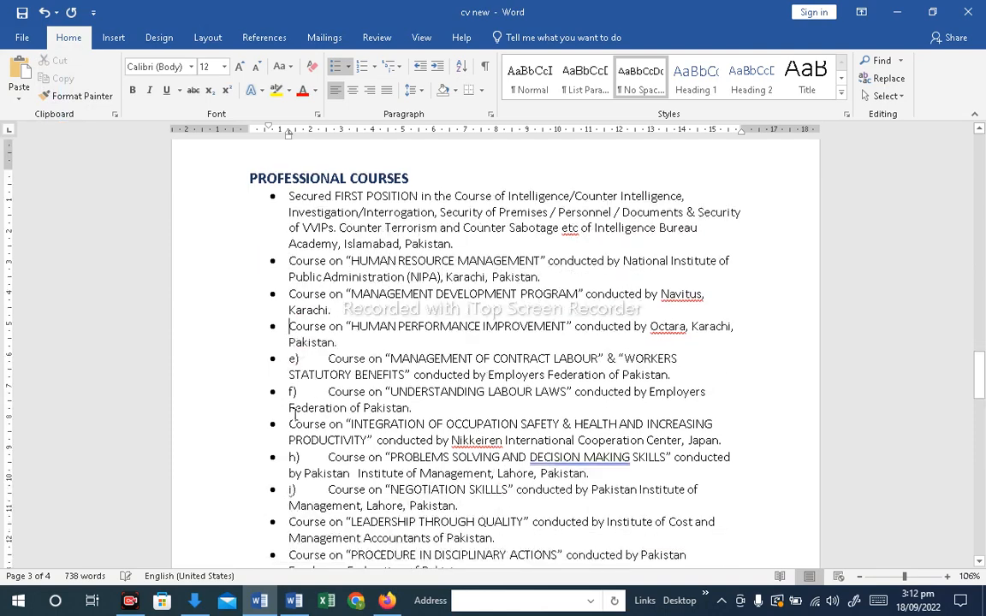
Delete the "h)" and "i)" lettering from the next course bullets
{"action": "key", "text": "Delete"}
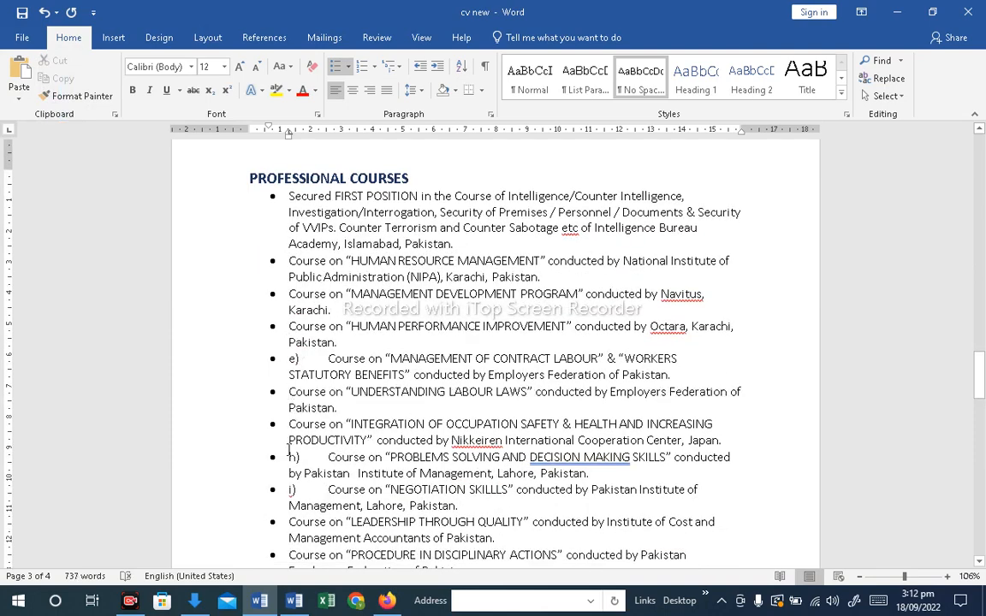
{"action": "left_click", "coordinate": [288, 456]}
{"action": "key", "text": "Delete"}
{"action": "key", "text": "Delete"}
{"action": "key", "text": "Delete"}
{"action": "left_click", "coordinate": [289, 489]}
{"action": "key", "text": "Delete"}
{"action": "key", "text": "Delete"}
{"action": "key", "text": "Delete"}
Remove the empty bullet line between the last two professional courses
{"action": "scroll", "coordinate": [346, 441], "scroll_direction": "down", "scroll_amount": 2}
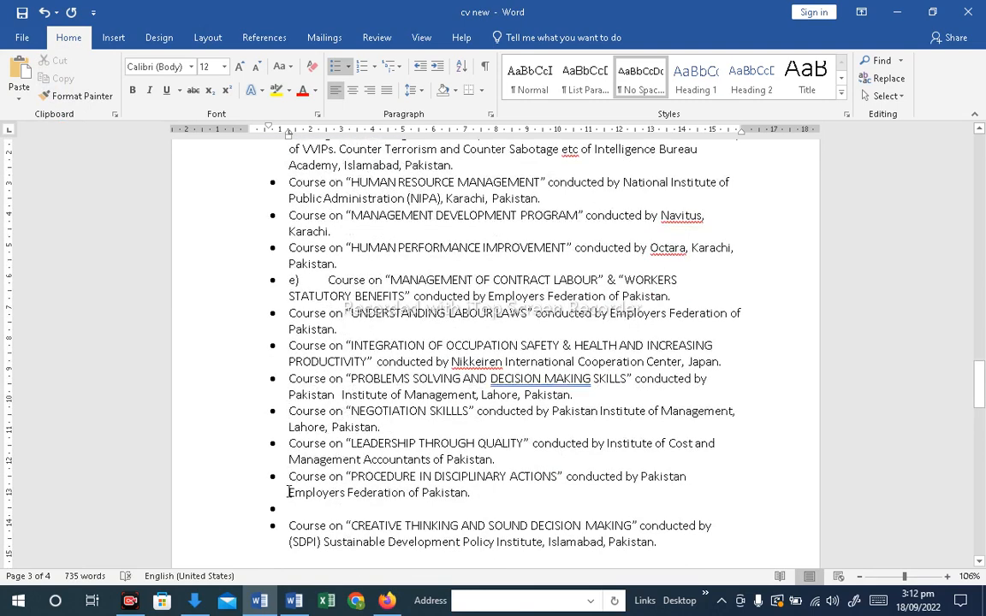
{"action": "key", "text": "BackSpace"}
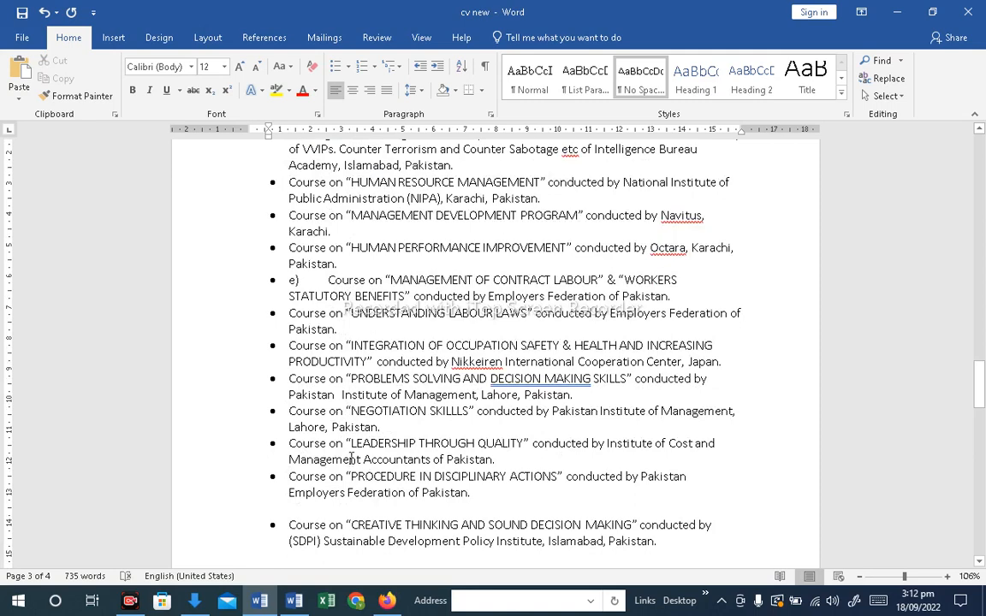
{"action": "key", "text": "BackSpace"}
{"action": "key", "text": "BackSpace"}
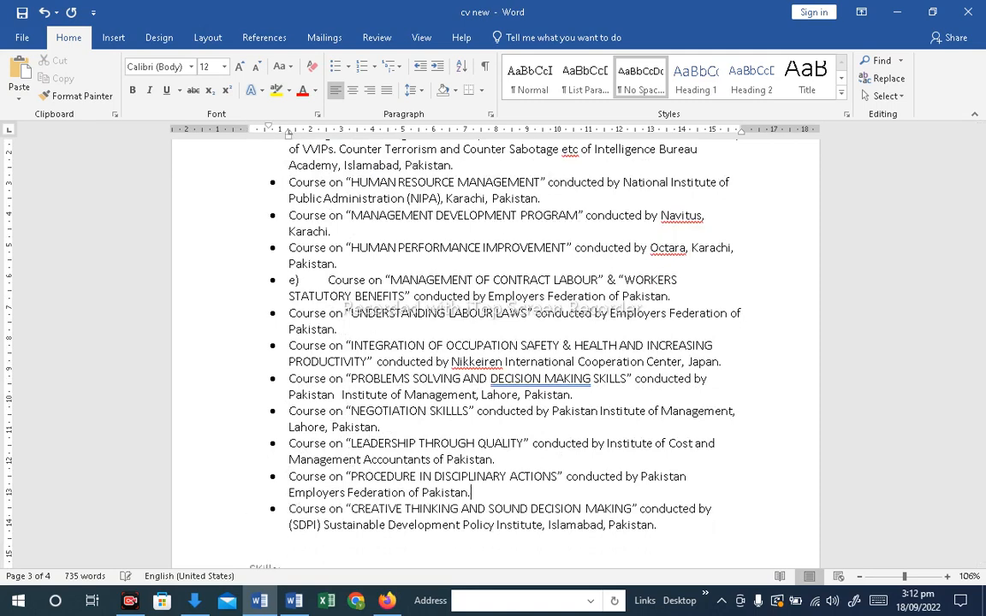
Format the Skills heading as bold, 16 pt, with black font colour
{"action": "scroll", "coordinate": [374, 385], "scroll_direction": "up", "scroll_amount": 1}
{"action": "scroll", "coordinate": [374, 387], "scroll_direction": "down", "scroll_amount": 1}
{"action": "scroll", "coordinate": [374, 387], "scroll_direction": "down", "scroll_amount": 3}
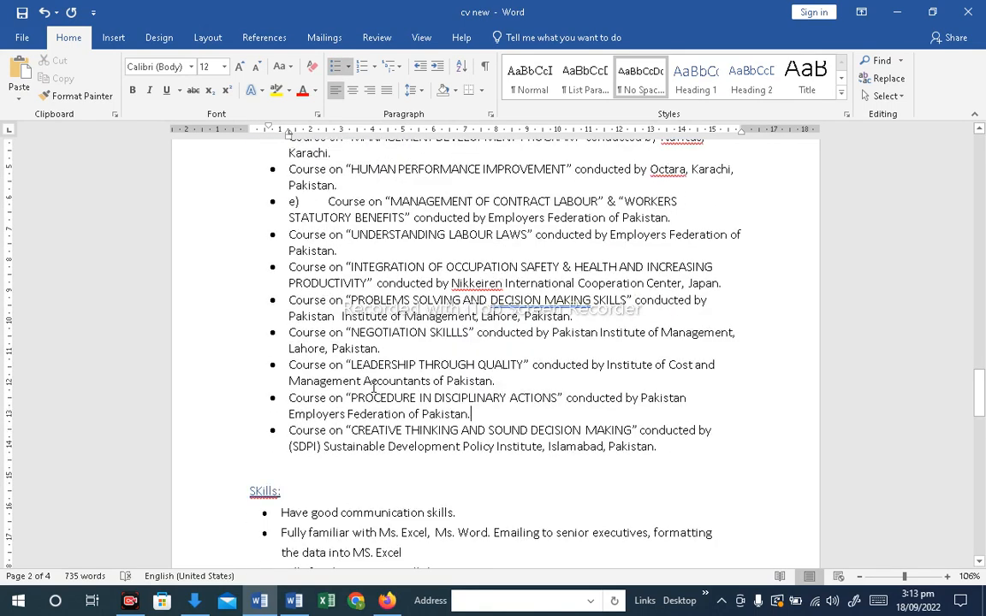
{"action": "scroll", "coordinate": [323, 438], "scroll_direction": "down", "scroll_amount": 2}
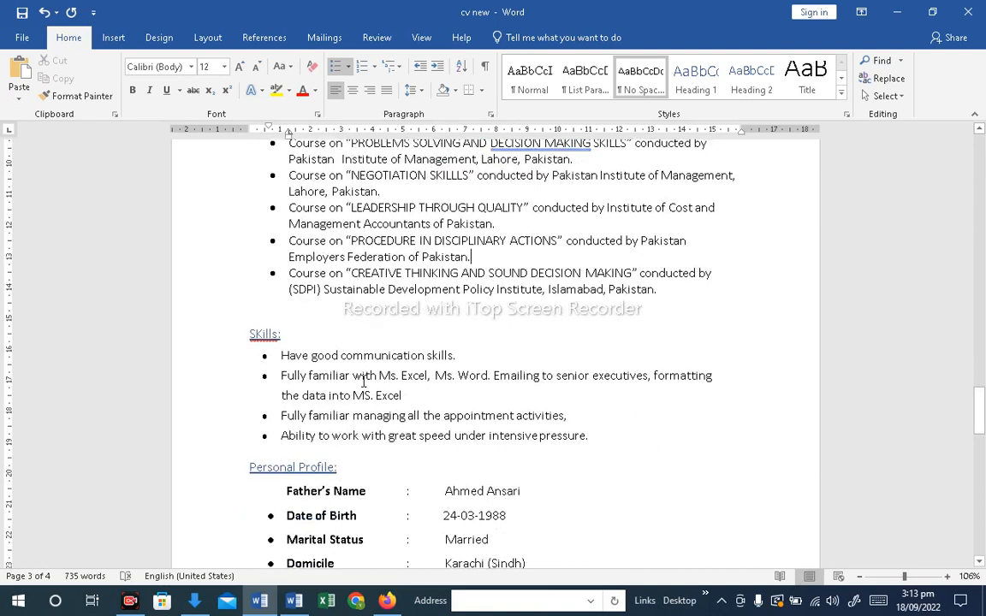
{"action": "left_click_drag", "start_coordinate": [291, 335], "coordinate": [245, 335]}
{"action": "left_click", "coordinate": [241, 67]}
{"action": "left_click", "coordinate": [240, 68]}
{"action": "left_click", "coordinate": [240, 67]}
{"action": "left_click", "coordinate": [133, 90]}
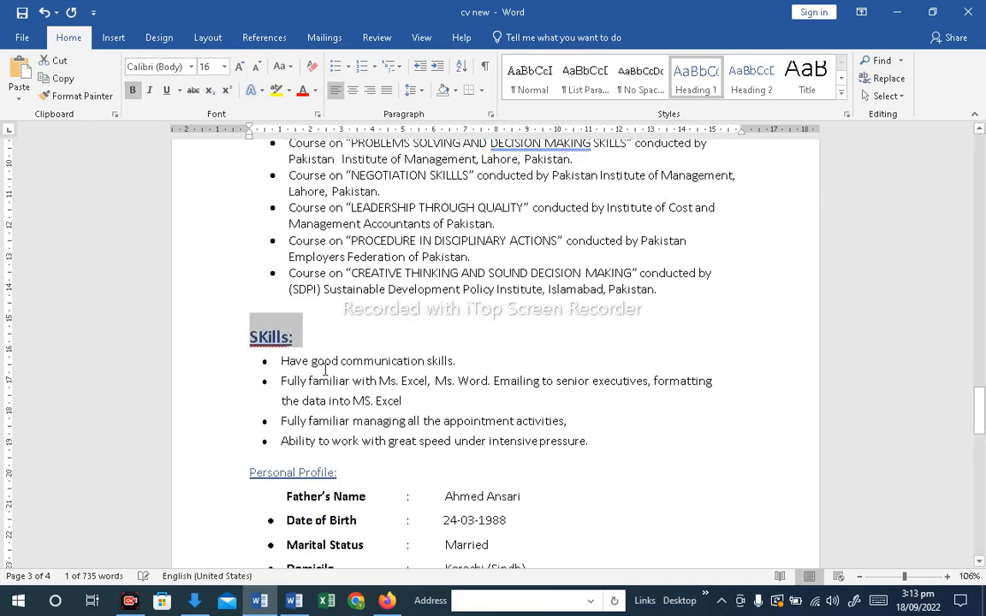
{"action": "left_click", "coordinate": [315, 92]}
{"action": "left_click", "coordinate": [282, 105]}
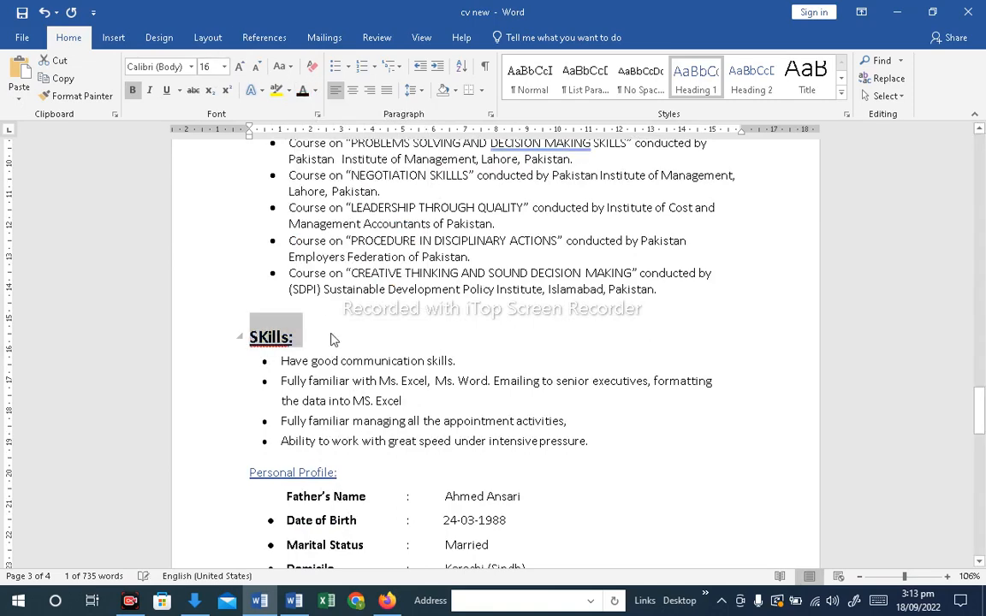
{"action": "left_click", "coordinate": [350, 332]}
Enlarge the Personal Profile heading to 16 pt
{"action": "scroll", "coordinate": [346, 439], "scroll_direction": "down", "scroll_amount": 2}
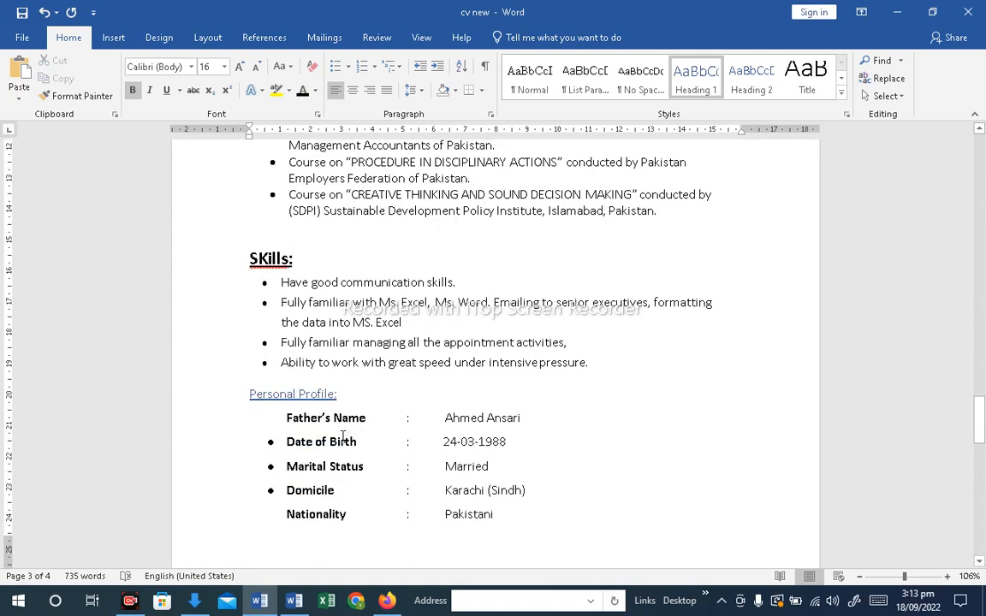
{"action": "left_click", "coordinate": [228, 394]}
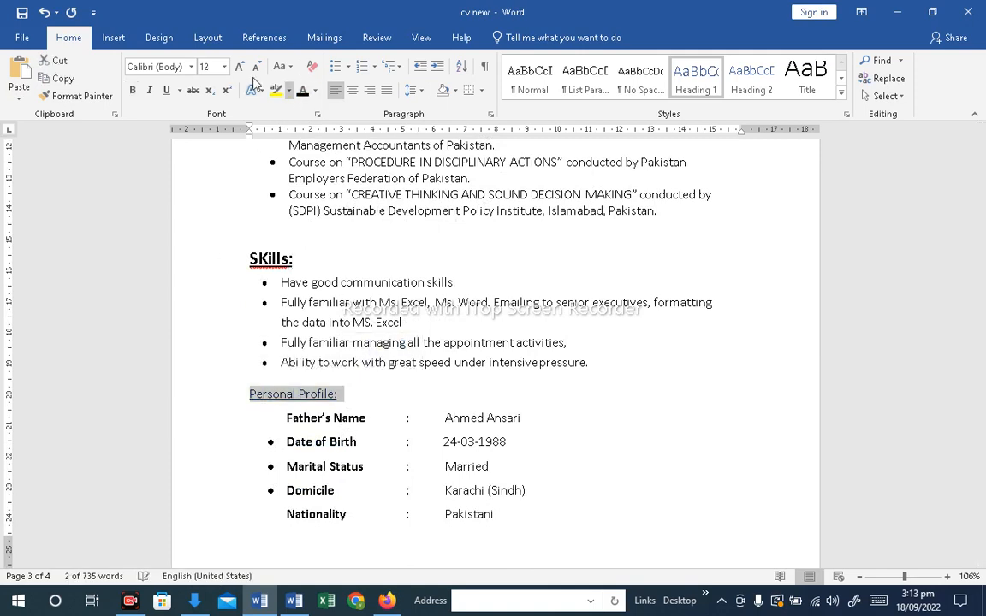
{"action": "left_click", "coordinate": [239, 69]}
{"action": "left_click", "coordinate": [238, 69]}
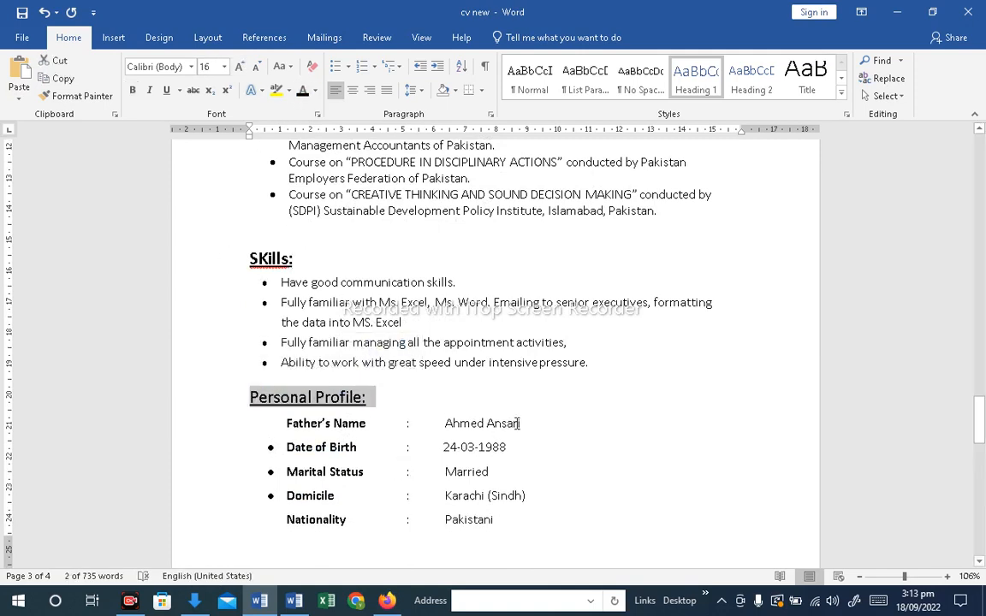
{"action": "scroll", "coordinate": [549, 422], "scroll_direction": "down", "scroll_amount": 4}
{"action": "left_click", "coordinate": [415, 352]}
{"action": "scroll", "coordinate": [414, 351], "scroll_direction": "down", "scroll_amount": 2}
{"action": "scroll", "coordinate": [349, 338], "scroll_direction": "up", "scroll_amount": 2}
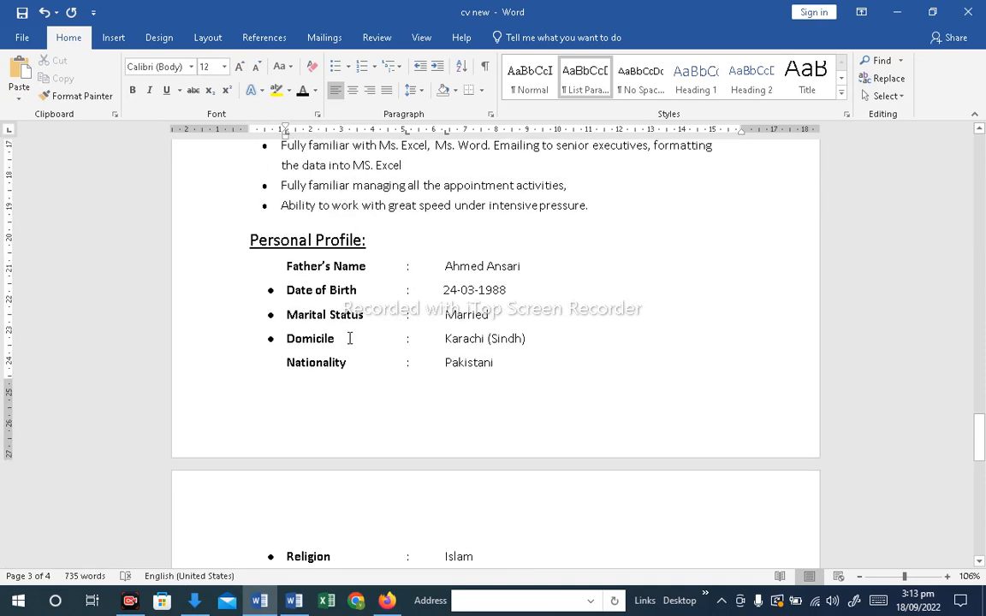
{"action": "left_click", "coordinate": [287, 292]}
{"action": "left_click_drag", "start_coordinate": [285, 270], "coordinate": [454, 539]}
{"action": "right_click", "coordinate": [304, 332]}
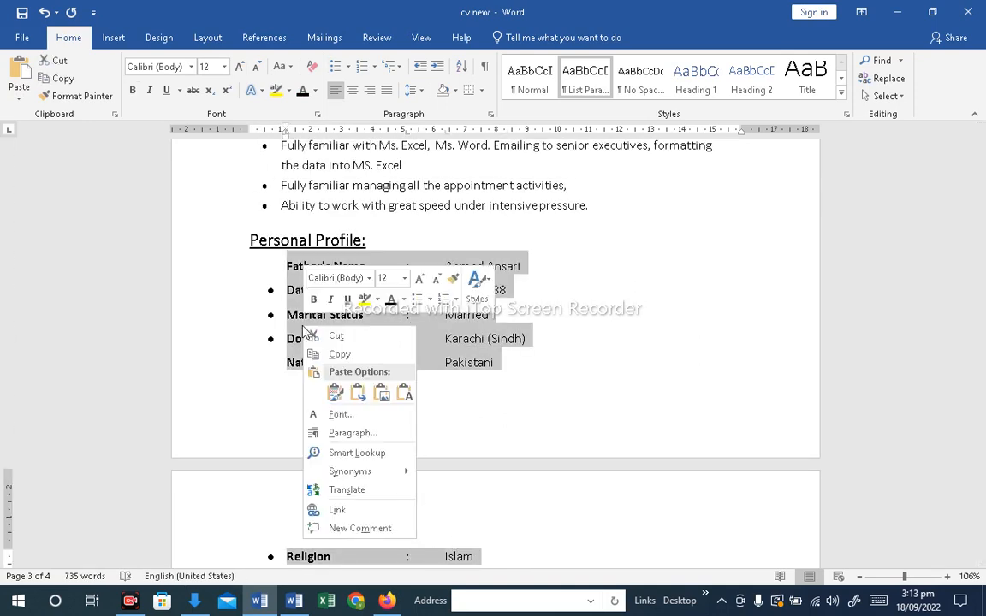
{"action": "mouse_move", "coordinate": [389, 474]}
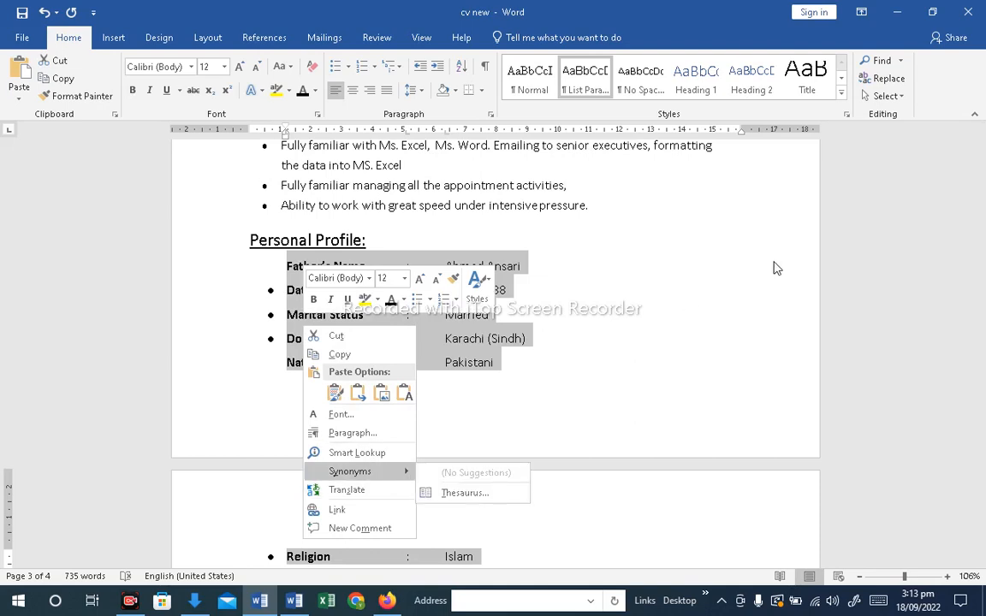
{"action": "key", "text": "Escape"}
{"action": "scroll", "coordinate": [599, 338], "scroll_direction": "up", "scroll_amount": 3}
{"action": "left_click", "coordinate": [606, 338]}
{"action": "scroll", "coordinate": [531, 351], "scroll_direction": "up", "scroll_amount": 1}
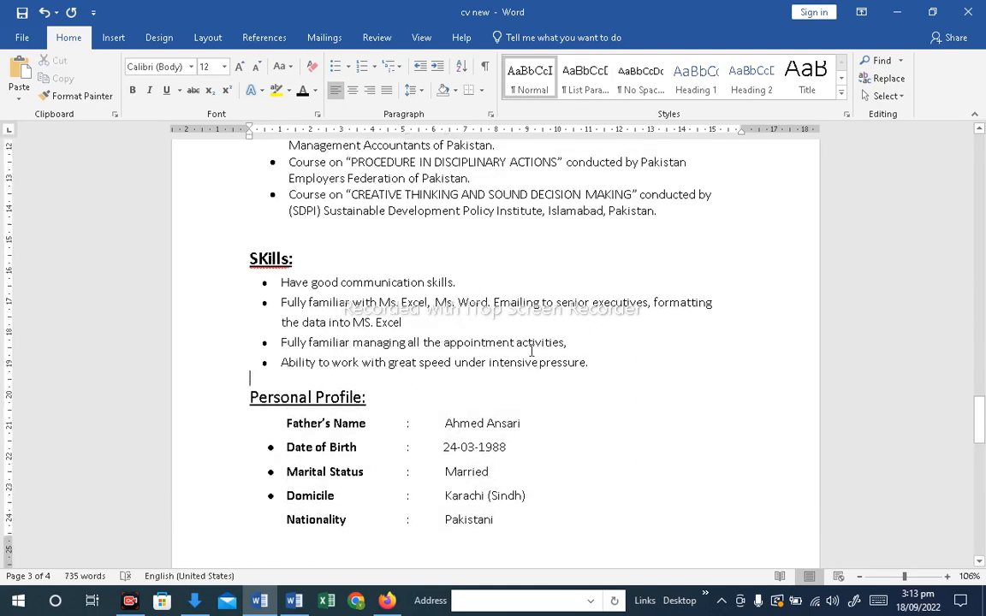
Copy the Date of Birth line's bulleted bold formatting onto all personal profile lines with Format Painter
{"action": "left_click", "coordinate": [278, 426]}
{"action": "left_click_drag", "start_coordinate": [521, 455], "coordinate": [262, 439]}
{"action": "left_click", "coordinate": [104, 99]}
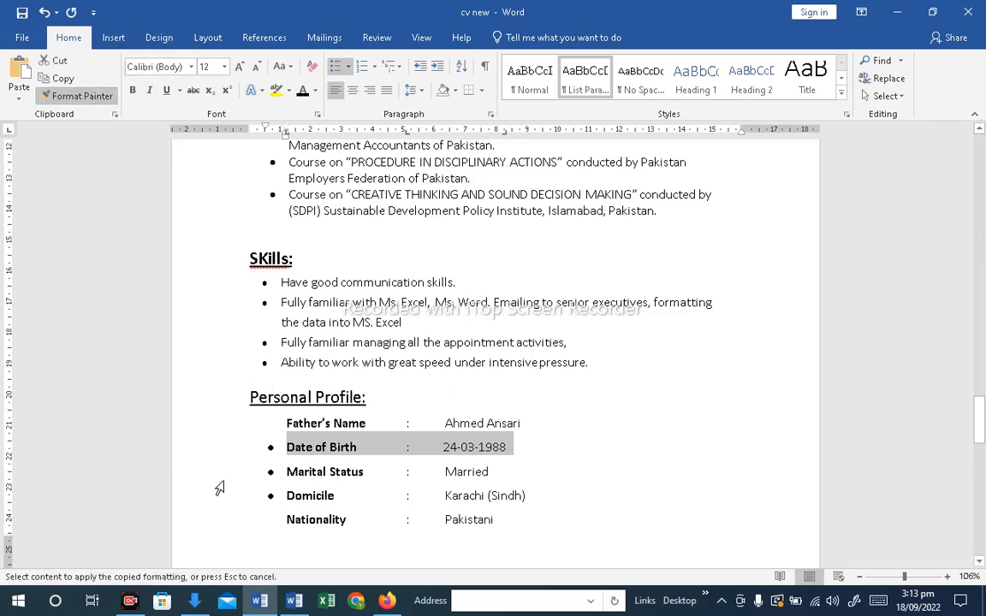
{"action": "mouse_move", "coordinate": [276, 428]}
{"action": "left_mouse_down"}
{"action": "mouse_move", "coordinate": [259, 459]}
{"action": "mouse_move", "coordinate": [285, 575]}
{"action": "mouse_move", "coordinate": [301, 550]}
{"action": "left_mouse_up"}
{"action": "left_click_drag", "start_coordinate": [468, 417], "coordinate": [492, 415]}
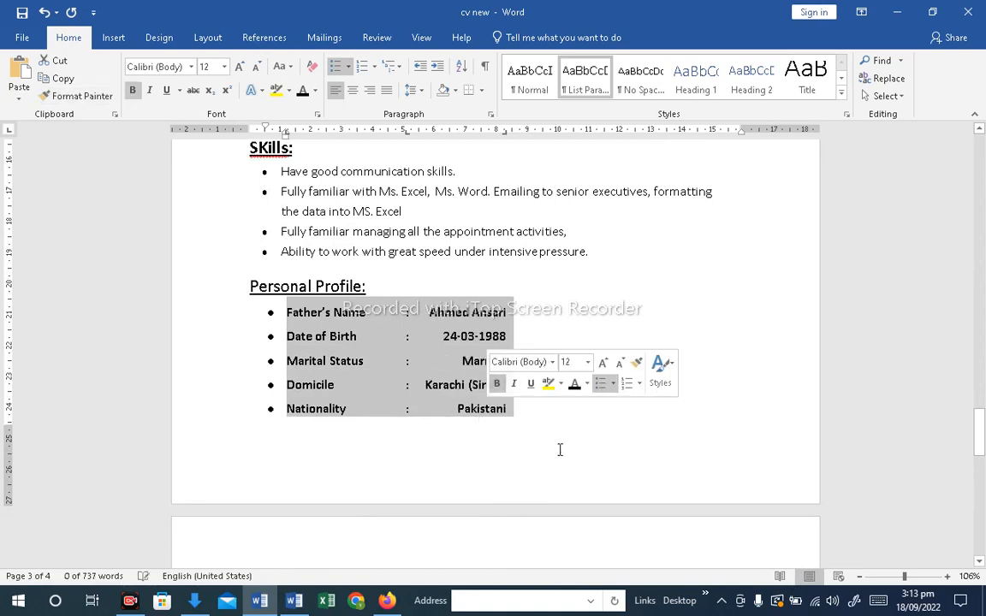
{"action": "left_click", "coordinate": [546, 439]}
Try to apply the Father's Name line formatting to the profile list with Format Painter, then undo it
{"action": "scroll", "coordinate": [525, 425], "scroll_direction": "down", "scroll_amount": 2}
{"action": "scroll", "coordinate": [299, 296], "scroll_direction": "up", "scroll_amount": 2}
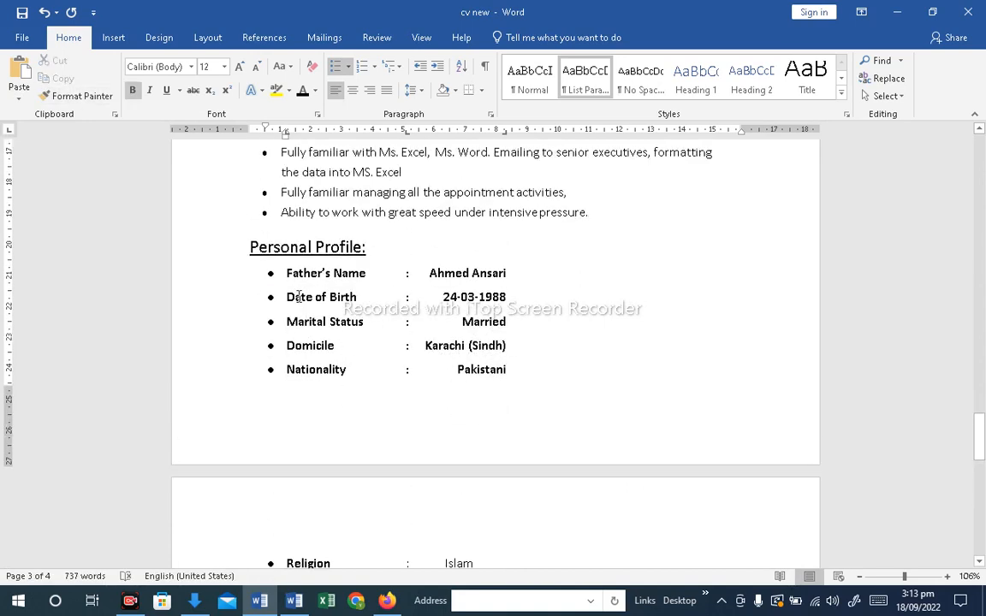
{"action": "left_click_drag", "start_coordinate": [285, 273], "coordinate": [512, 274]}
{"action": "left_click", "coordinate": [77, 96]}
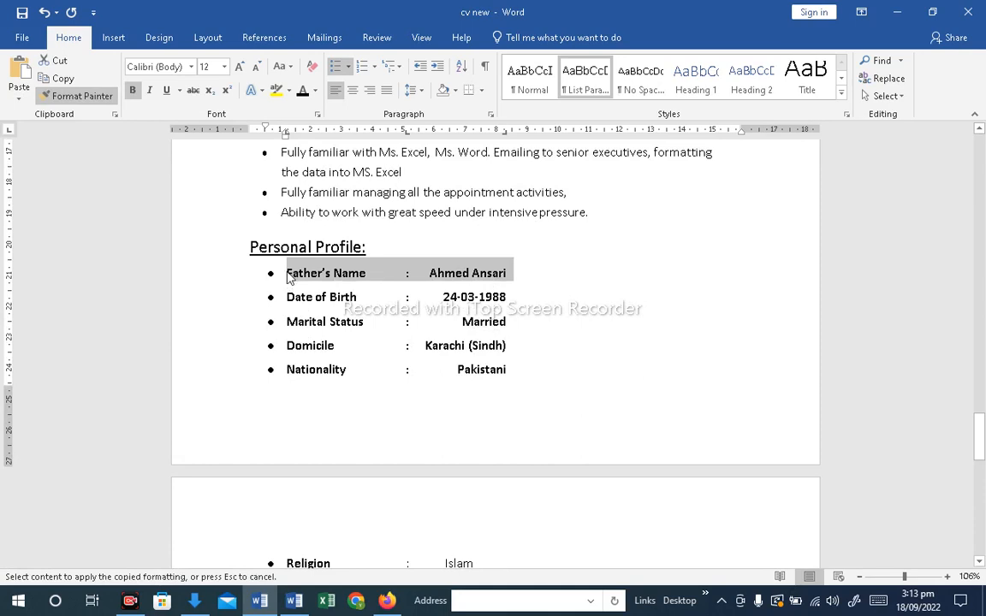
{"action": "left_click_drag", "start_coordinate": [285, 278], "coordinate": [397, 548]}
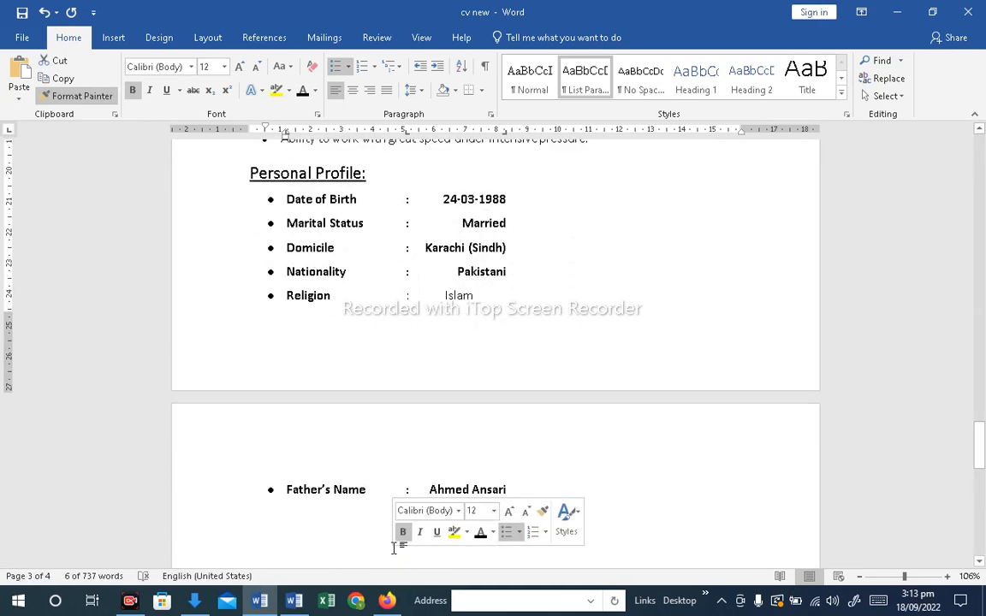
{"action": "key", "text": "ctrl"}
{"action": "key", "text": "ctrl"}
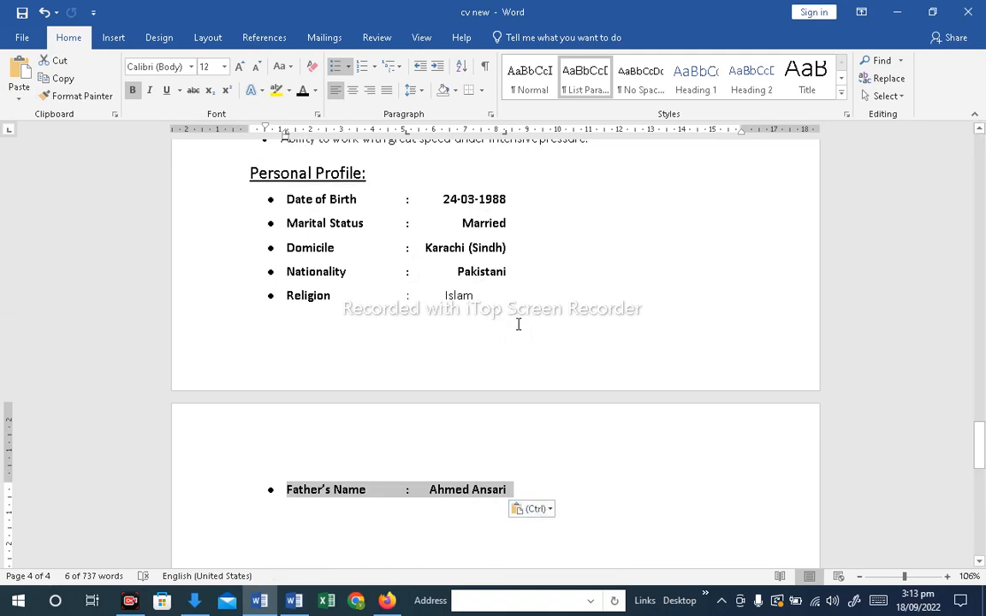
{"action": "key", "text": "ctrl+z"}
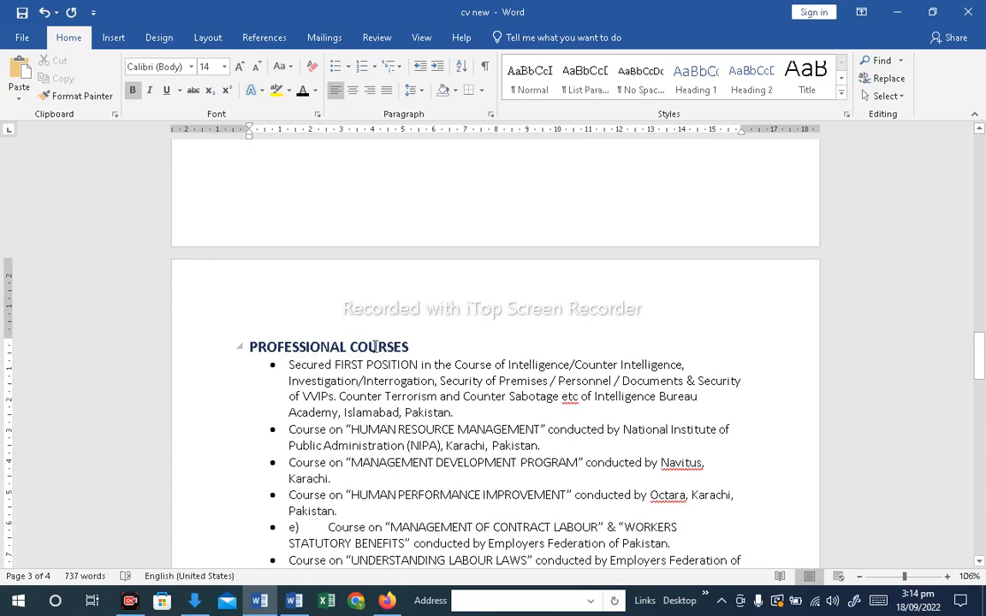
Enlarge the PROFESSIONAL COURSES heading to 16 pt
{"action": "left_click_drag", "start_coordinate": [374, 346], "coordinate": [227, 342]}
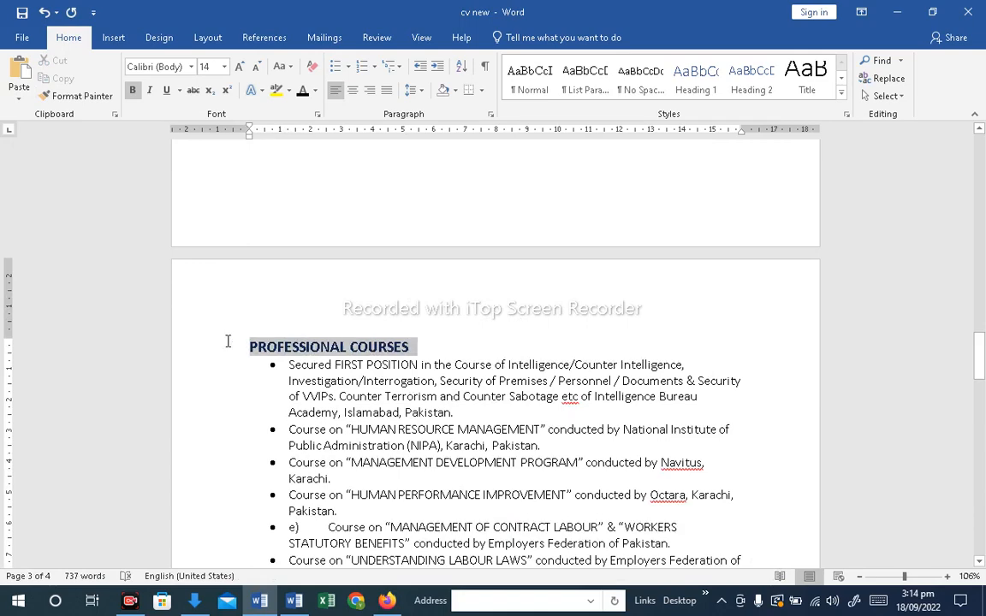
{"action": "left_click", "coordinate": [239, 67]}
{"action": "left_click", "coordinate": [276, 398]}
{"action": "scroll", "coordinate": [382, 435], "scroll_direction": "down", "scroll_amount": 12}
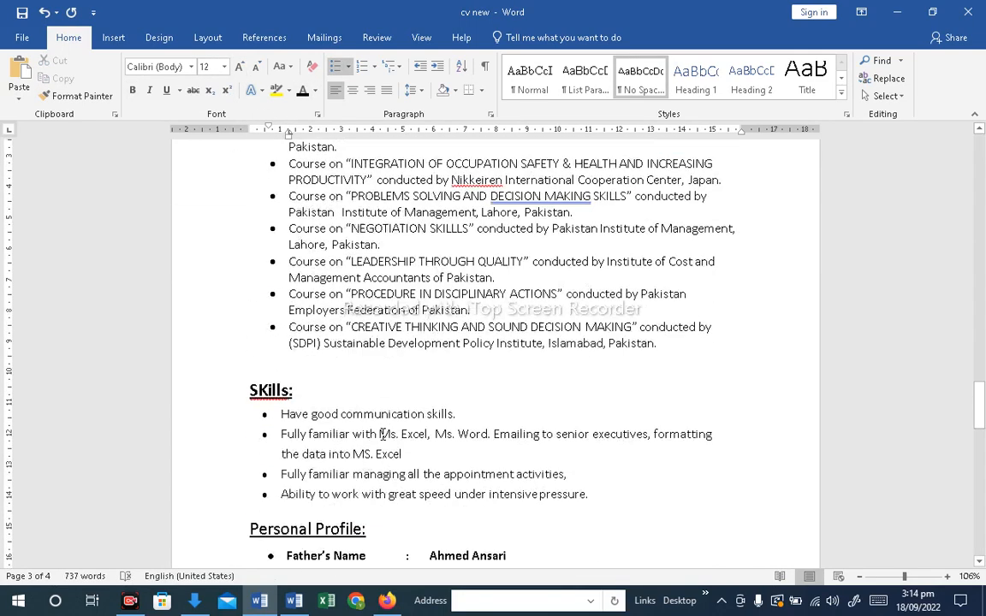
Make the Personal Profile heading bold
{"action": "left_click_drag", "start_coordinate": [356, 372], "coordinate": [242, 366]}
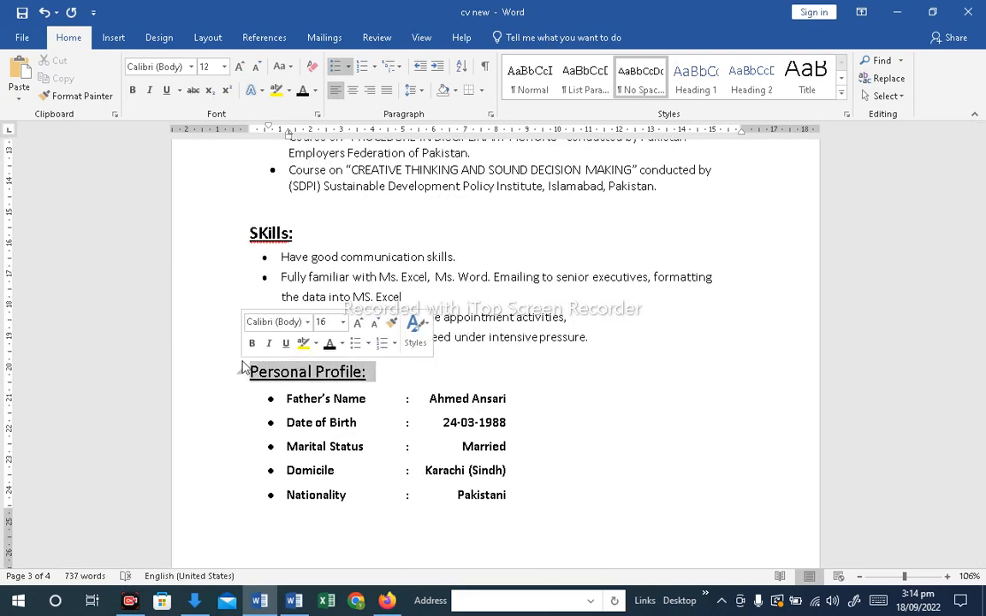
{"action": "left_click", "coordinate": [134, 91]}
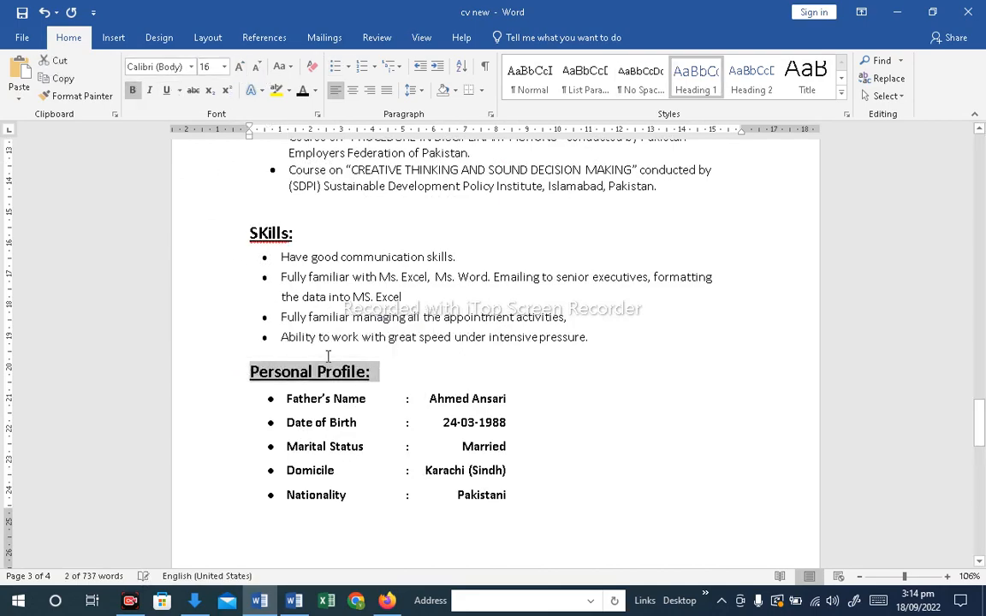
{"action": "left_click", "coordinate": [409, 402]}
Insert a blank line between the contact details and the Objective heading
{"action": "scroll", "coordinate": [409, 402], "scroll_direction": "up", "scroll_amount": 15}
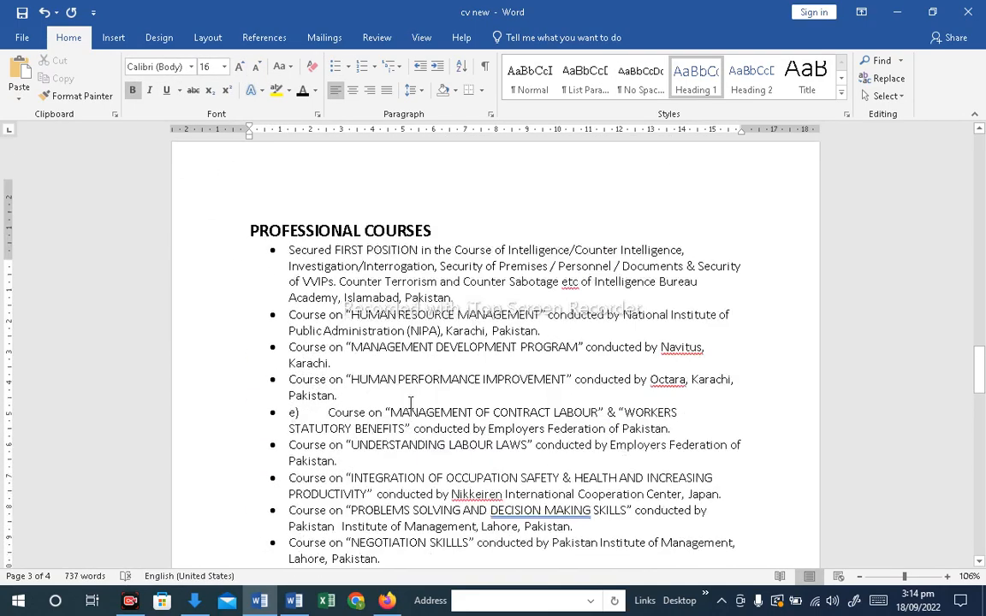
{"action": "scroll", "coordinate": [411, 401], "scroll_direction": "up", "scroll_amount": 20}
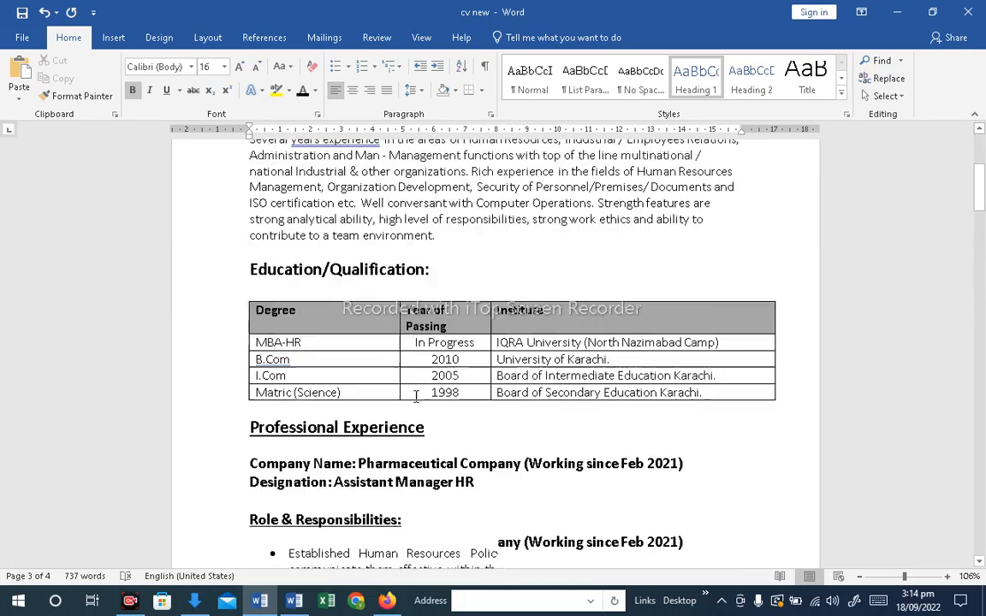
{"action": "scroll", "coordinate": [416, 397], "scroll_direction": "up", "scroll_amount": 3}
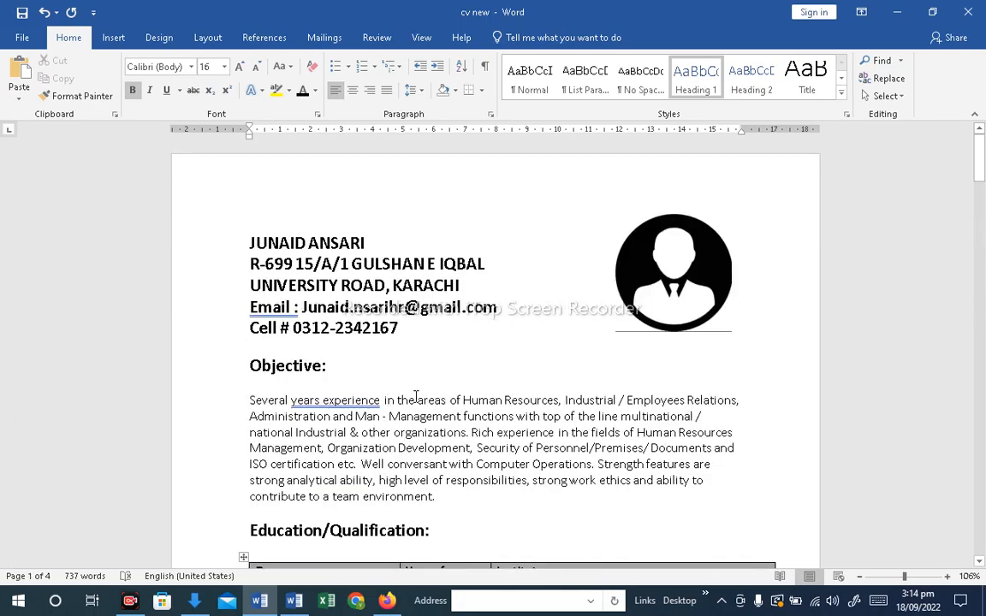
{"action": "scroll", "coordinate": [416, 396], "scroll_direction": "down", "scroll_amount": 1}
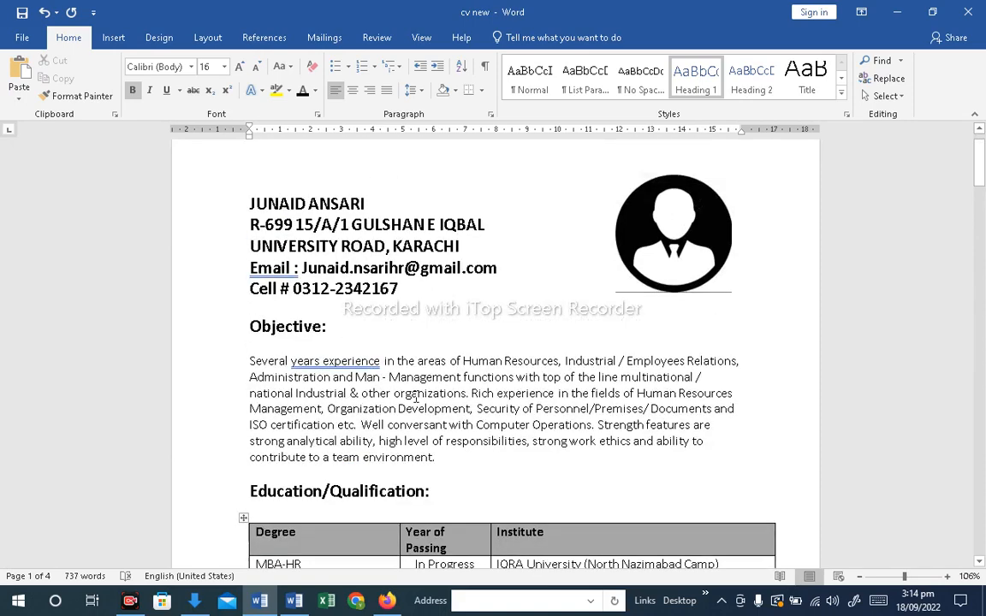
{"action": "left_click", "coordinate": [258, 306]}
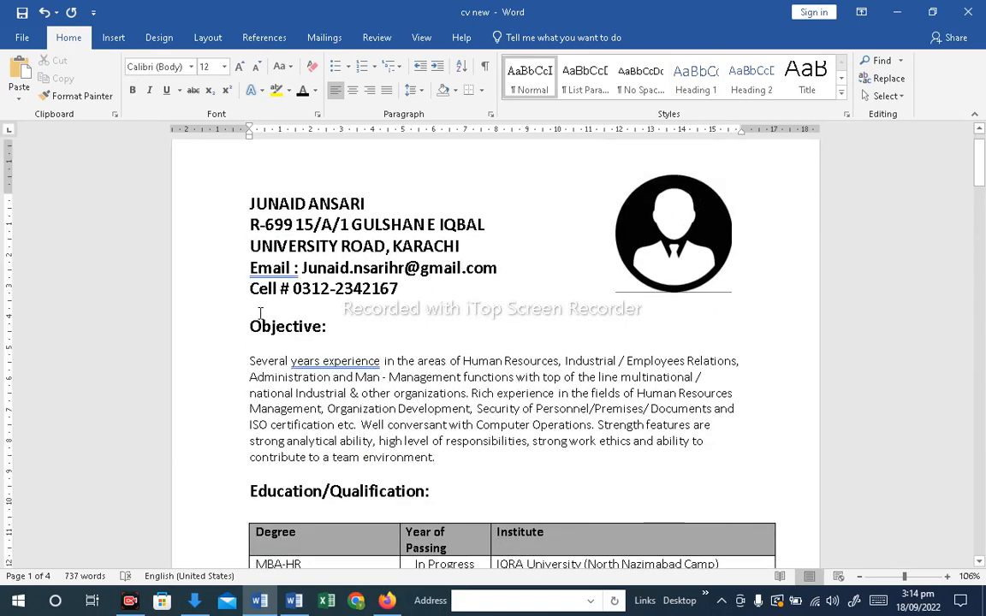
{"action": "key", "text": "Return"}
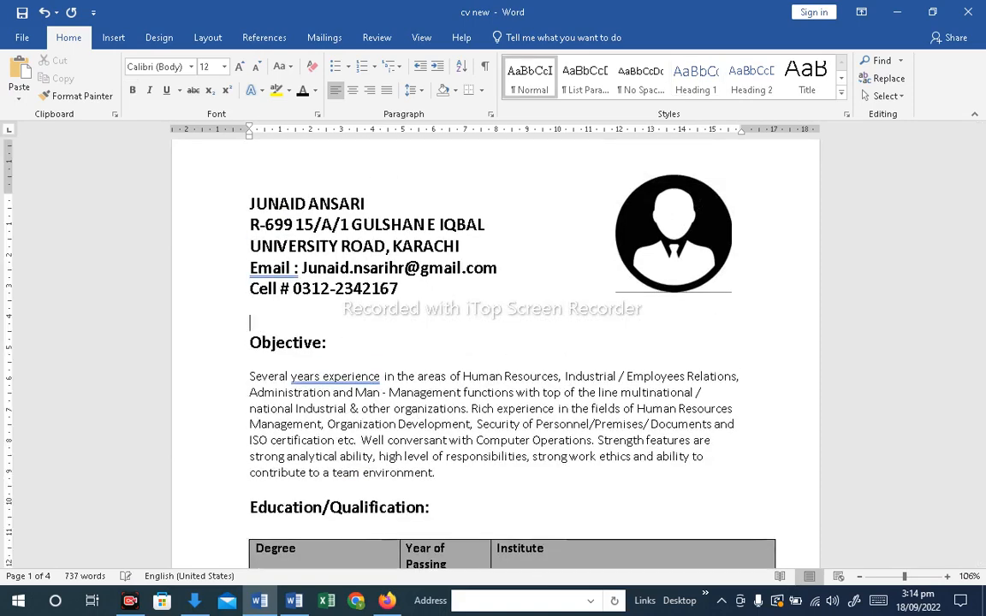
Draw a rectangle across the page width, about 18.1 cm by 0.7 cm, in the blank line above Objective
{"action": "left_click", "coordinate": [114, 39]}
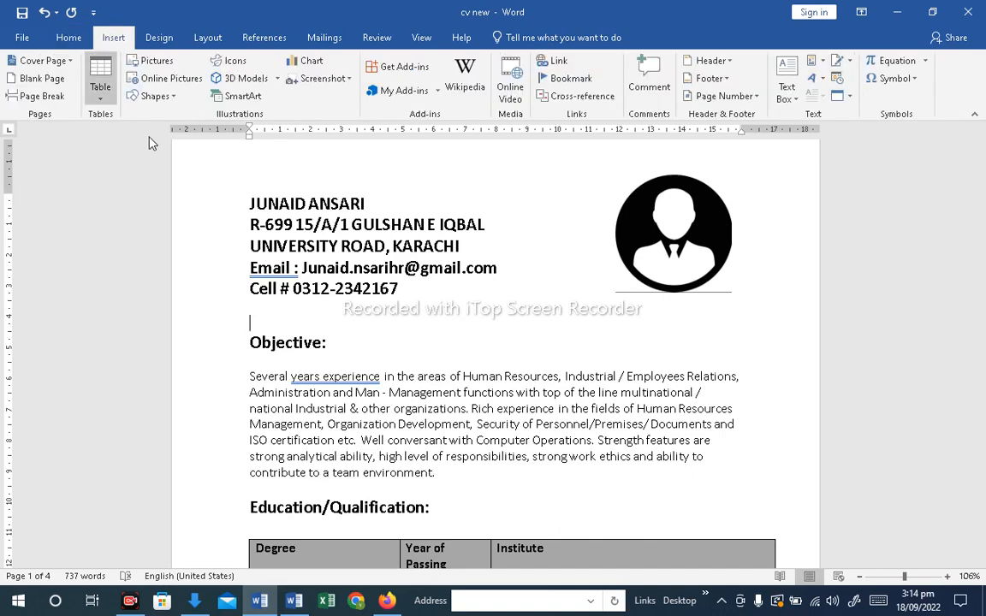
{"action": "left_click", "coordinate": [169, 98]}
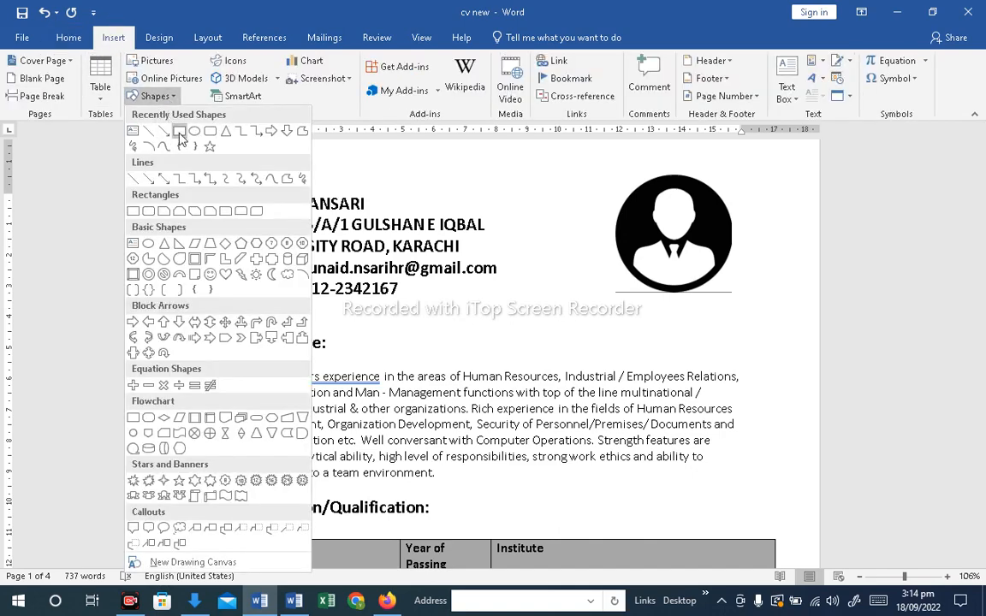
{"action": "left_click", "coordinate": [179, 130]}
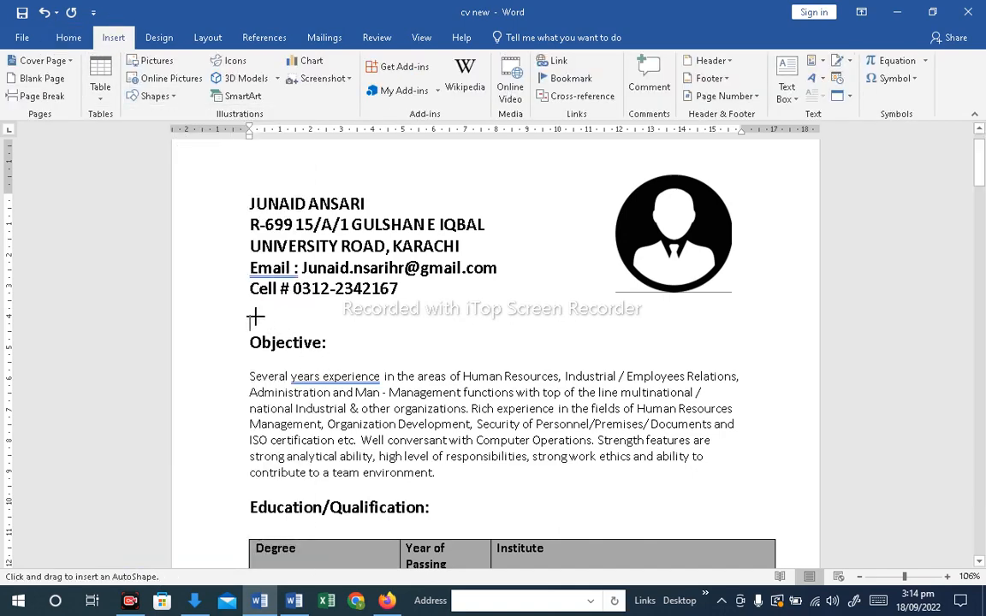
{"action": "left_click_drag", "start_coordinate": [251, 315], "coordinate": [812, 332]}
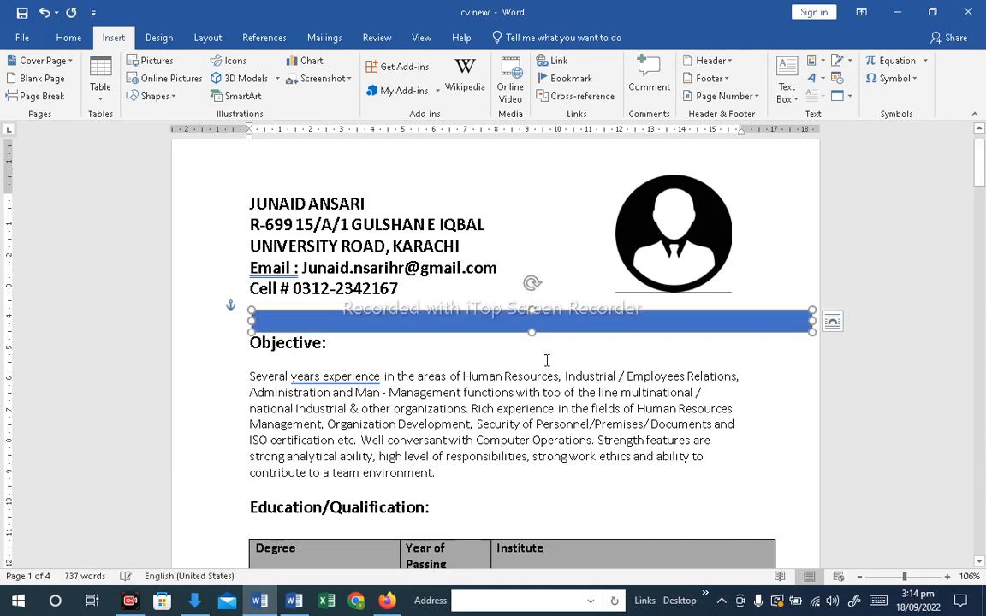
Apply the orange/gold theme shape style to the rectangle bar
{"action": "left_click", "coordinate": [454, 346]}
{"action": "left_click", "coordinate": [344, 322]}
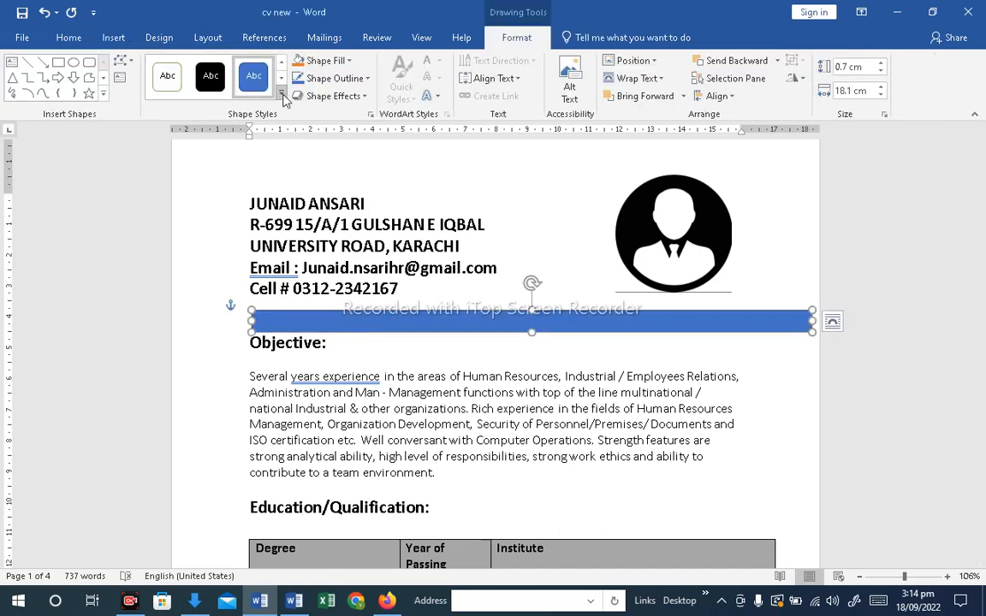
{"action": "left_click", "coordinate": [283, 98]}
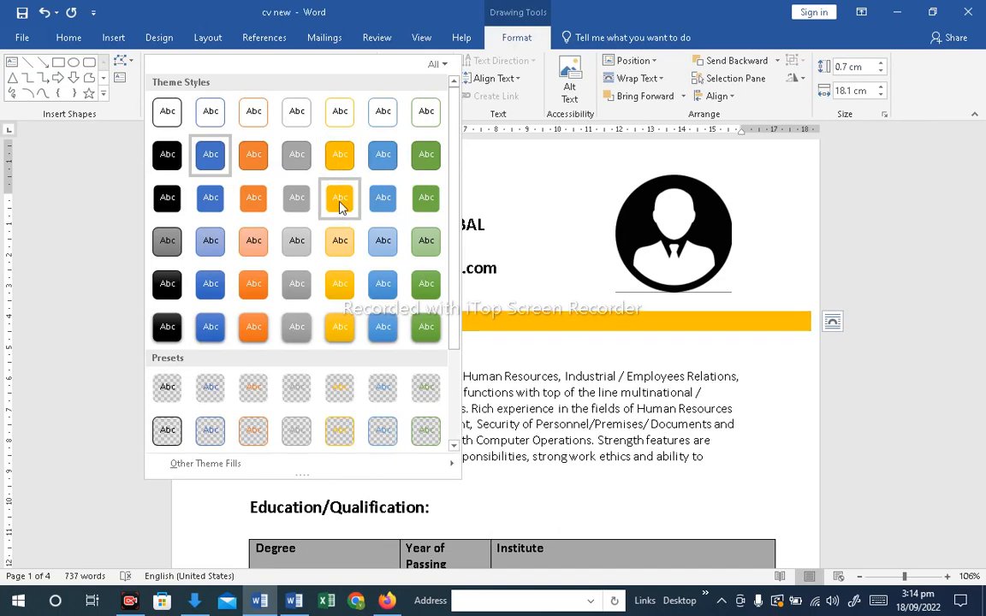
{"action": "left_click", "coordinate": [339, 206]}
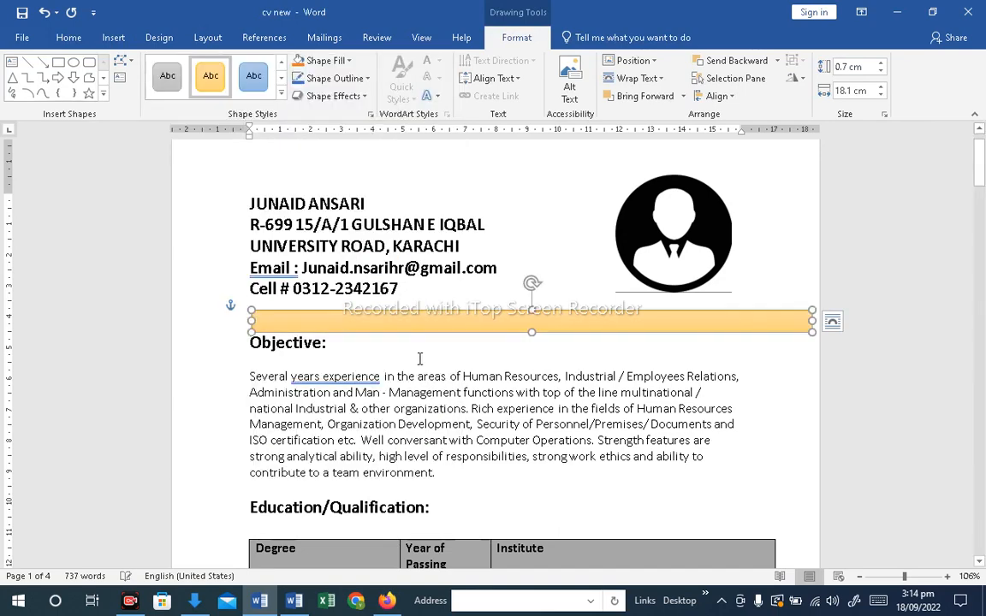
Select the Objective: heading line and delete it
{"action": "left_click", "coordinate": [353, 353]}
{"action": "triple_click", "coordinate": [292, 344]}
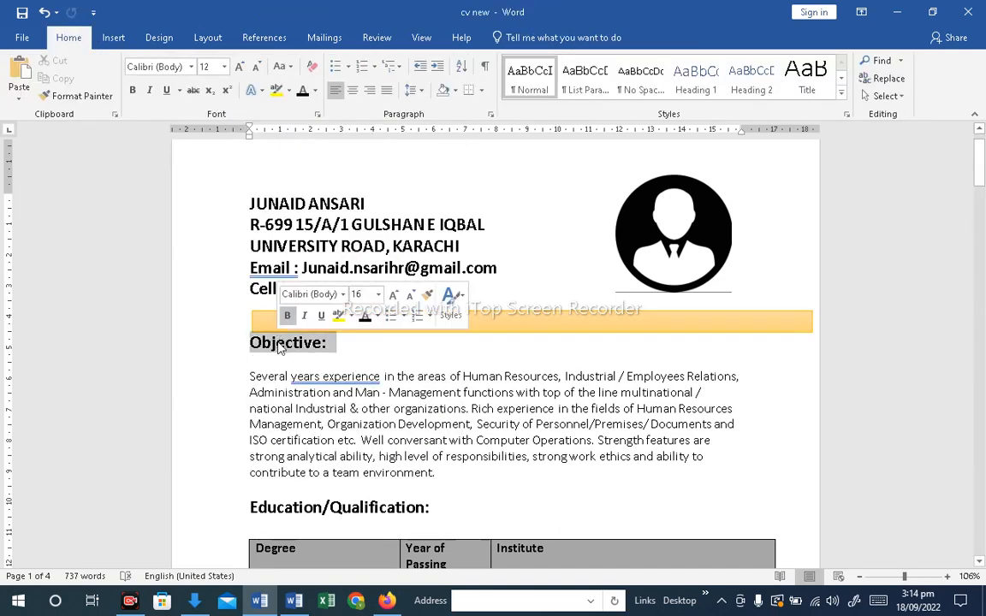
{"action": "key", "text": "Delete"}
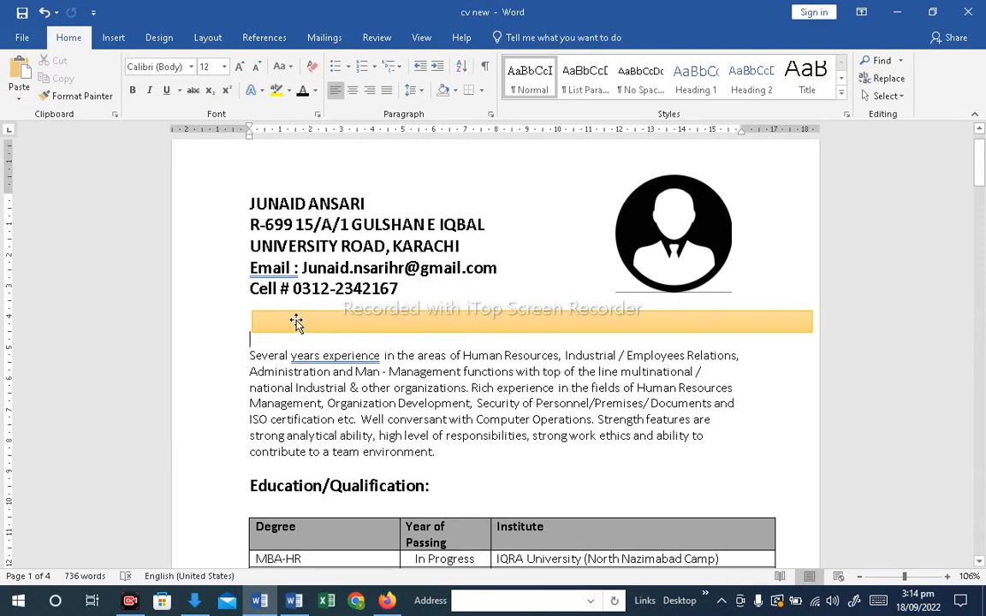
Paste the Objective: heading as text inside the orange bar and enlarge the bar slightly to fit it
{"action": "left_click", "coordinate": [296, 322]}
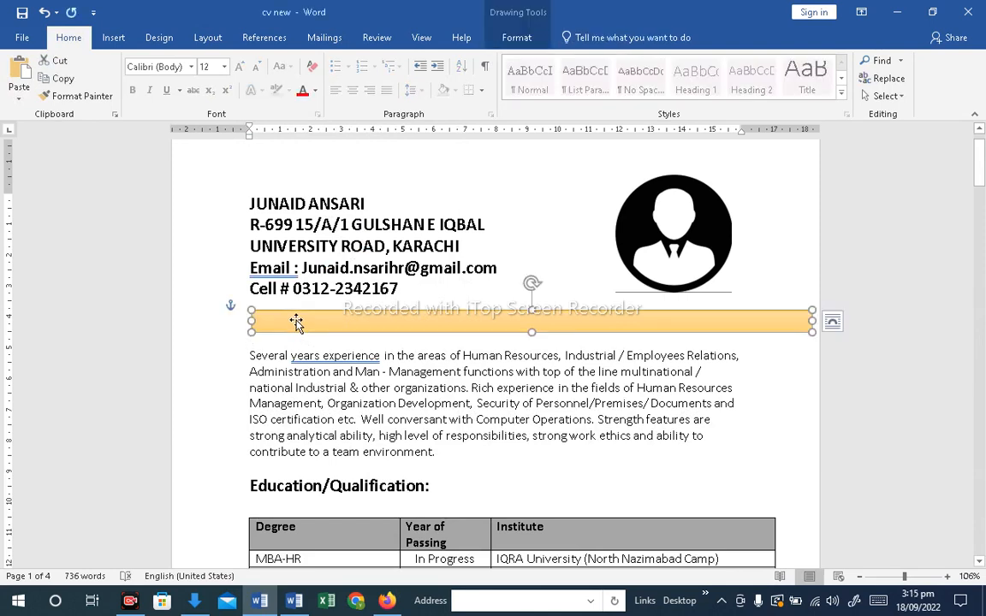
{"action": "right_click", "coordinate": [296, 322]}
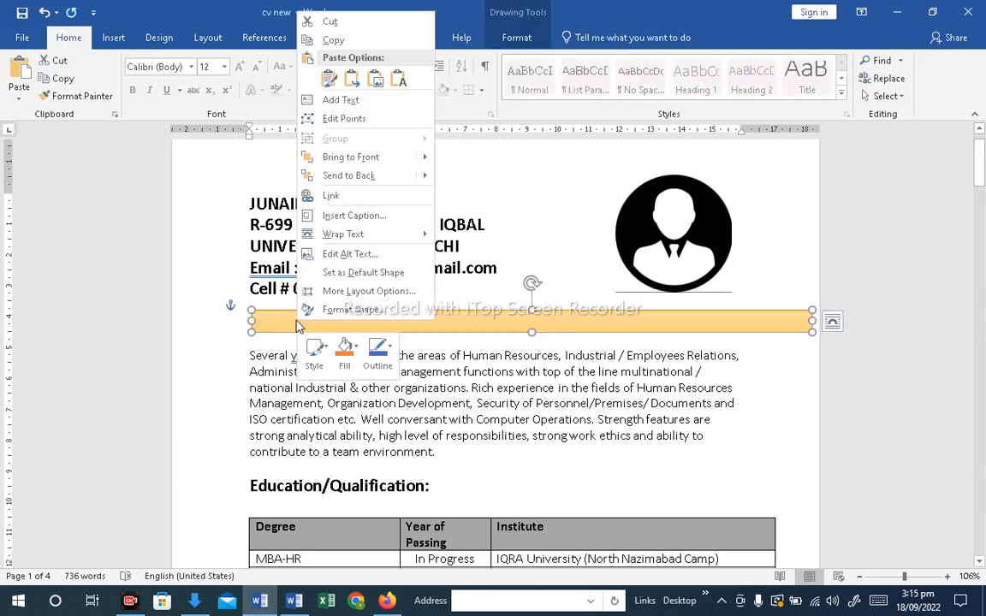
{"action": "left_click", "coordinate": [366, 101]}
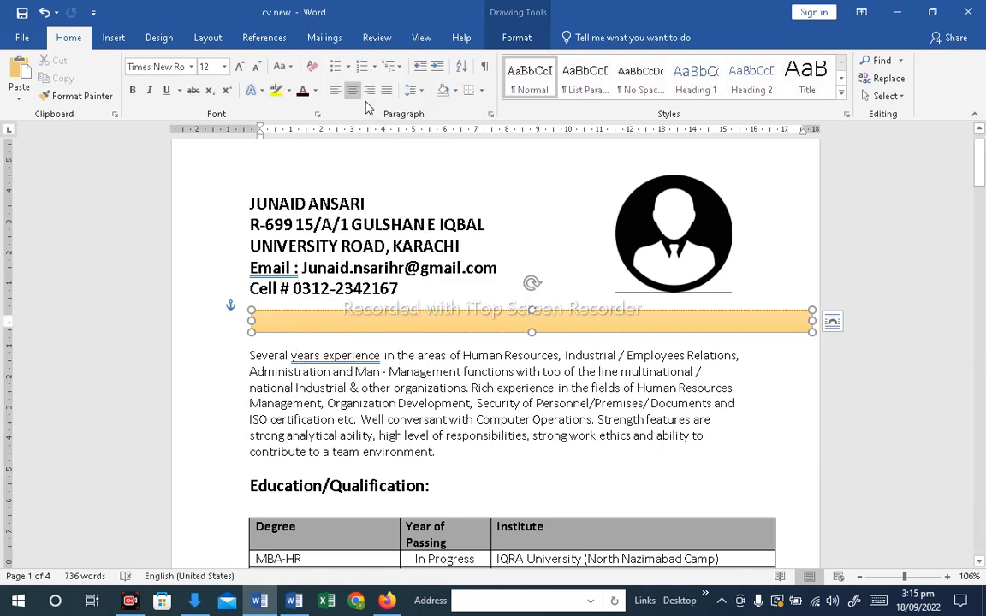
{"action": "type", "text": "Objective:"}
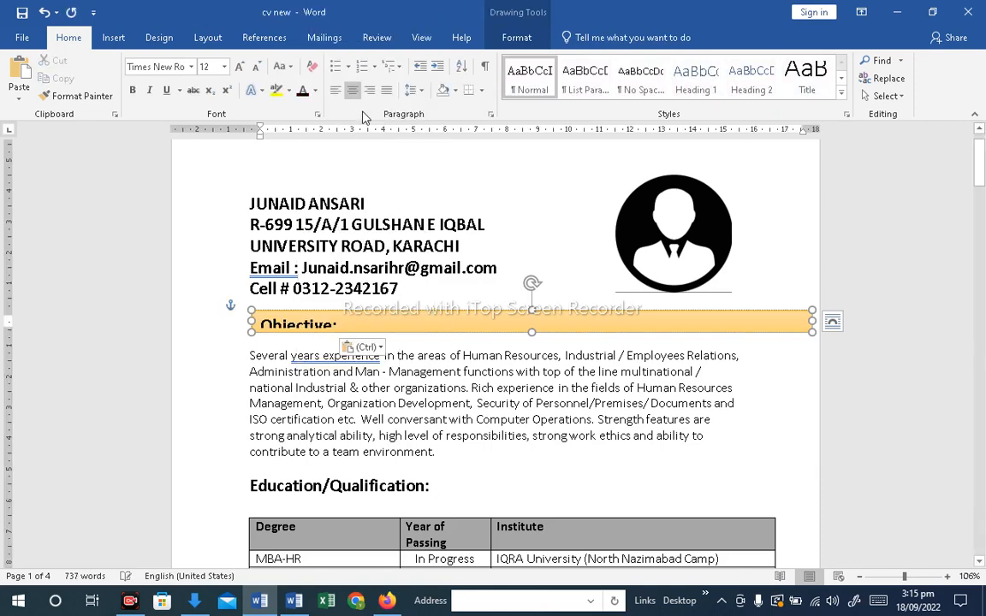
{"action": "left_click", "coordinate": [475, 346]}
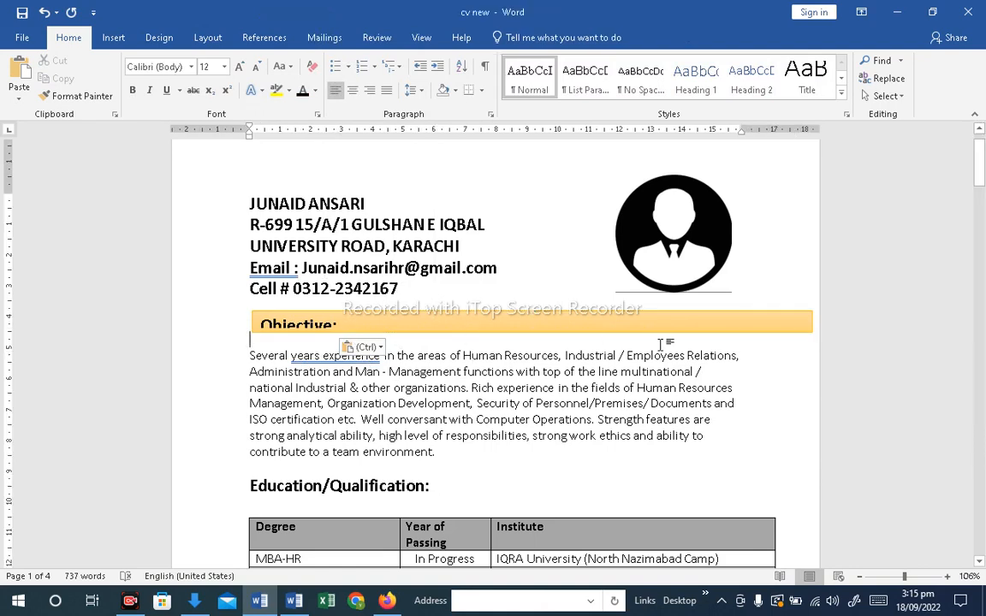
{"action": "left_click", "coordinate": [790, 334]}
{"action": "left_click_drag", "start_coordinate": [808, 337], "coordinate": [810, 342]}
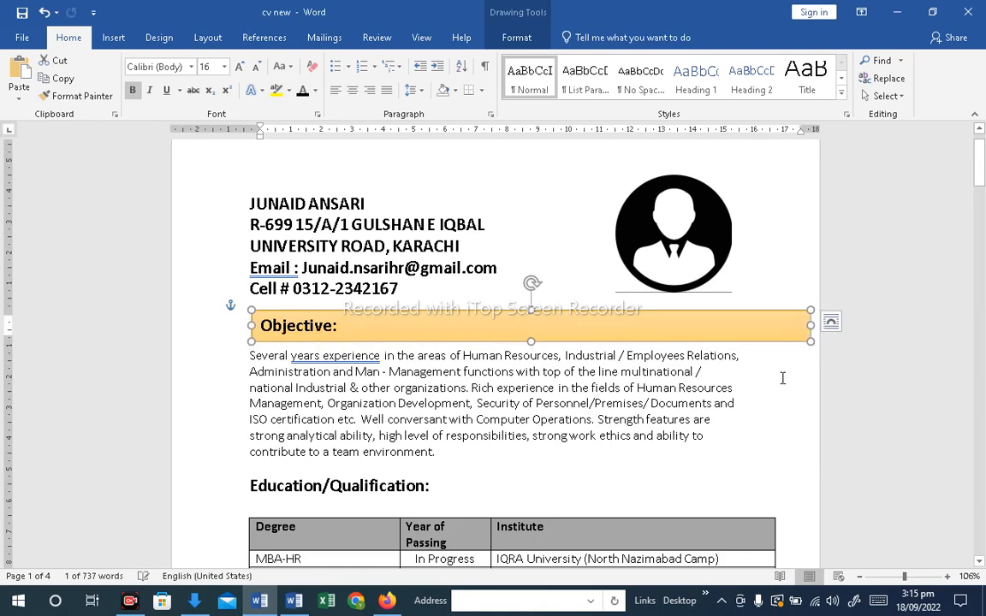
{"action": "left_click", "coordinate": [781, 377]}
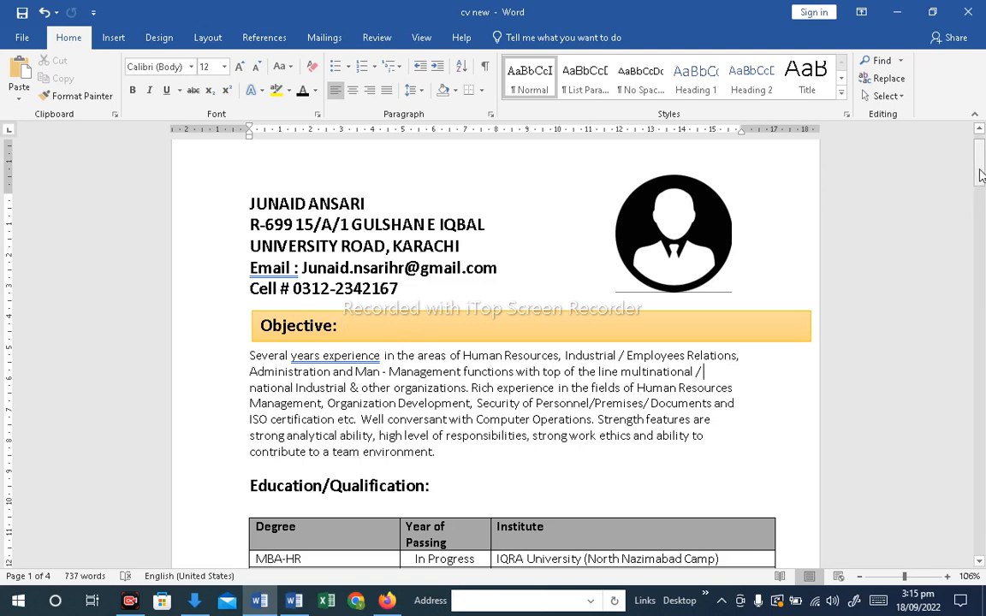
Duplicate the Objective bar and move the copy down to the Education/Qualification heading
{"action": "mouse_move", "coordinate": [982, 175]}
{"action": "left_mouse_down"}
{"action": "mouse_move", "coordinate": [981, 187]}
{"action": "mouse_move", "coordinate": [982, 176]}
{"action": "left_mouse_up"}
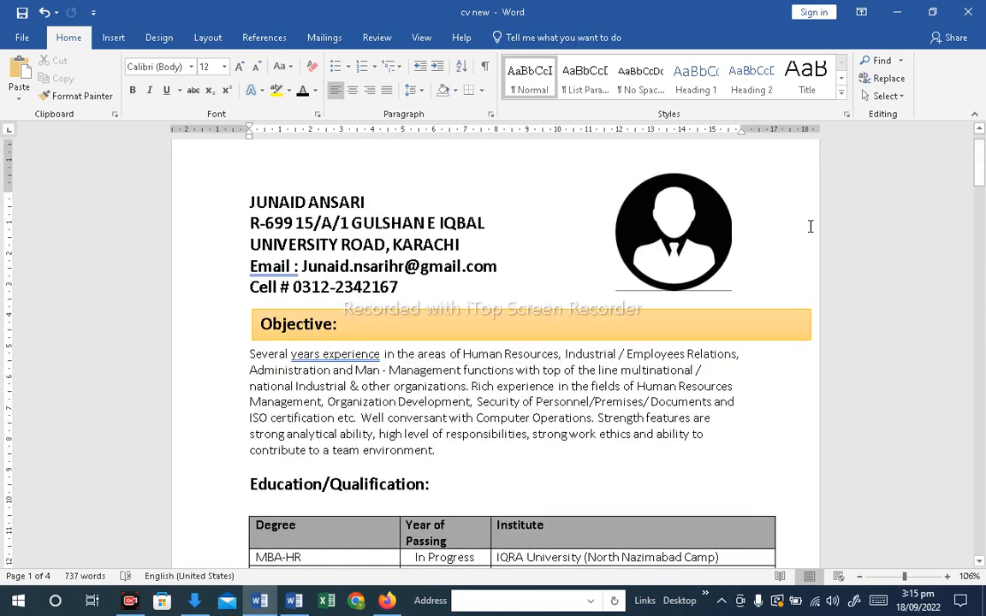
{"action": "left_click", "coordinate": [444, 340]}
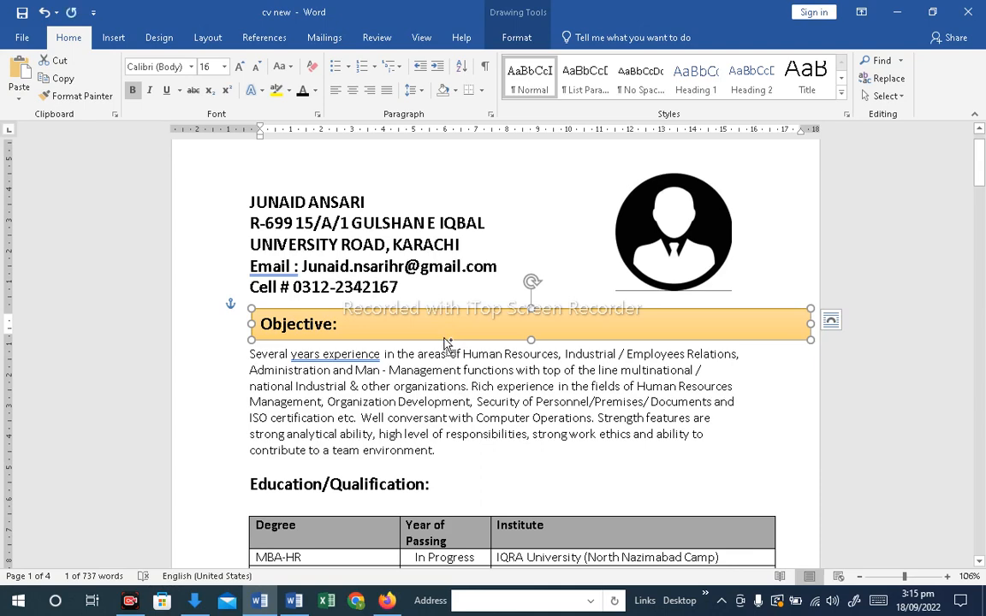
{"action": "key", "text": "ctrl+v"}
{"action": "left_click_drag", "start_coordinate": [981, 181], "coordinate": [981, 199]}
{"action": "left_click_drag", "start_coordinate": [611, 231], "coordinate": [567, 356]}
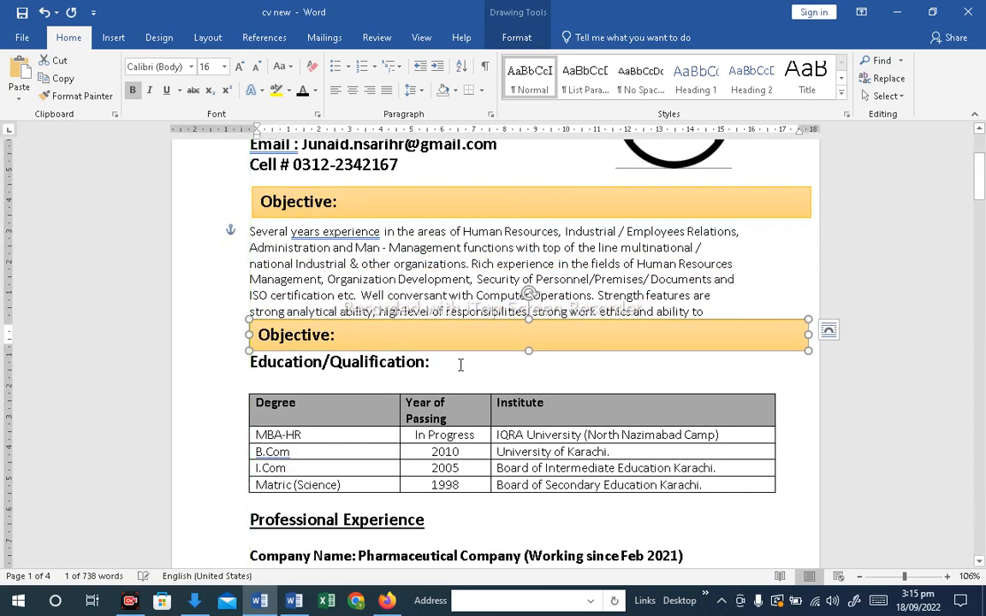
Cut the Education/Qualification: heading line and paste it into the copied bar, replacing its Objective: text
{"action": "left_click", "coordinate": [428, 363]}
{"action": "left_click_drag", "start_coordinate": [429, 363], "coordinate": [250, 363]}
{"action": "key", "text": "ctrl+c"}
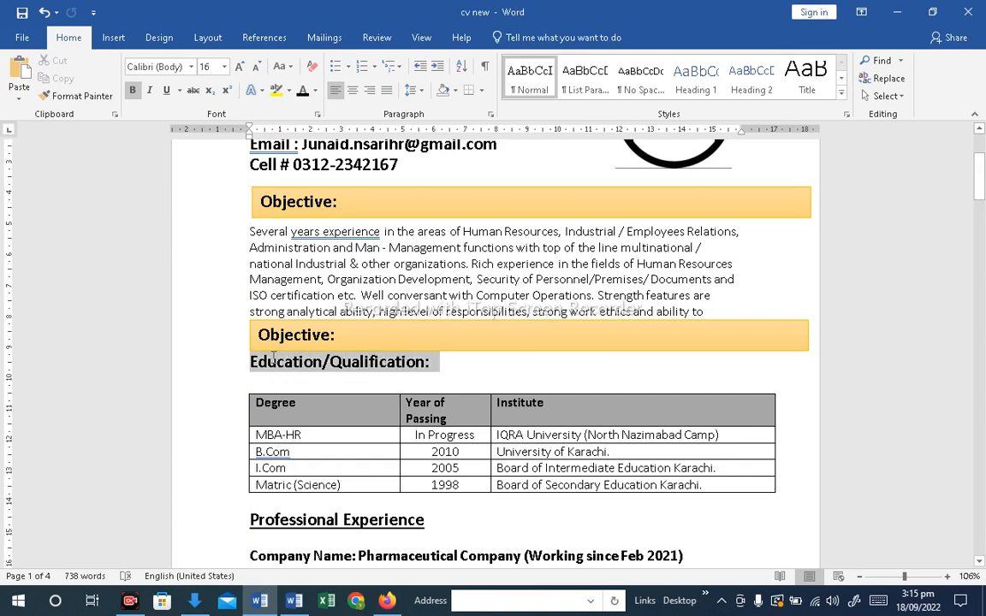
{"action": "key", "text": "Delete"}
{"action": "triple_click", "coordinate": [368, 341]}
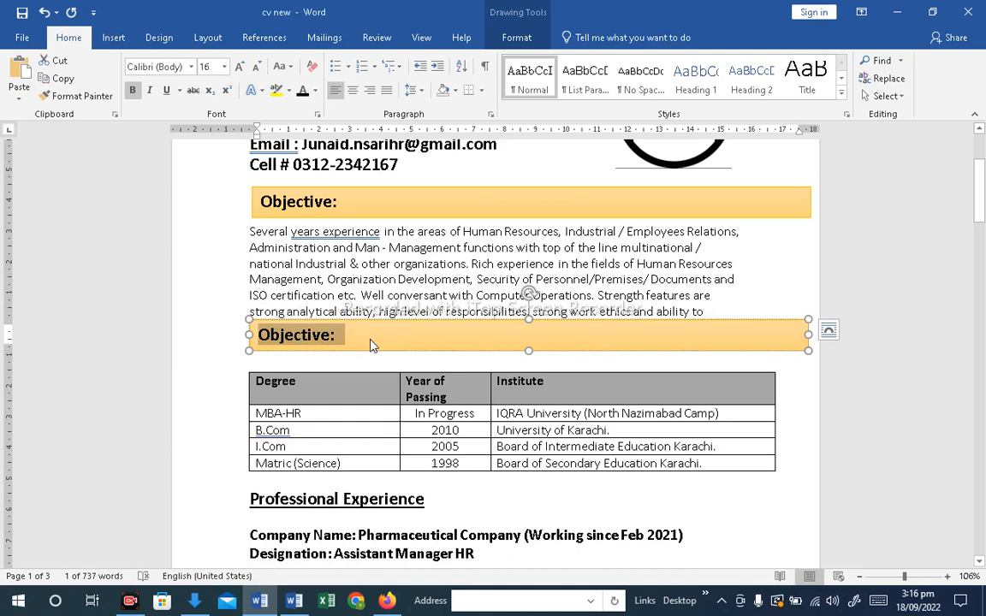
{"action": "key", "text": "ctrl+v"}
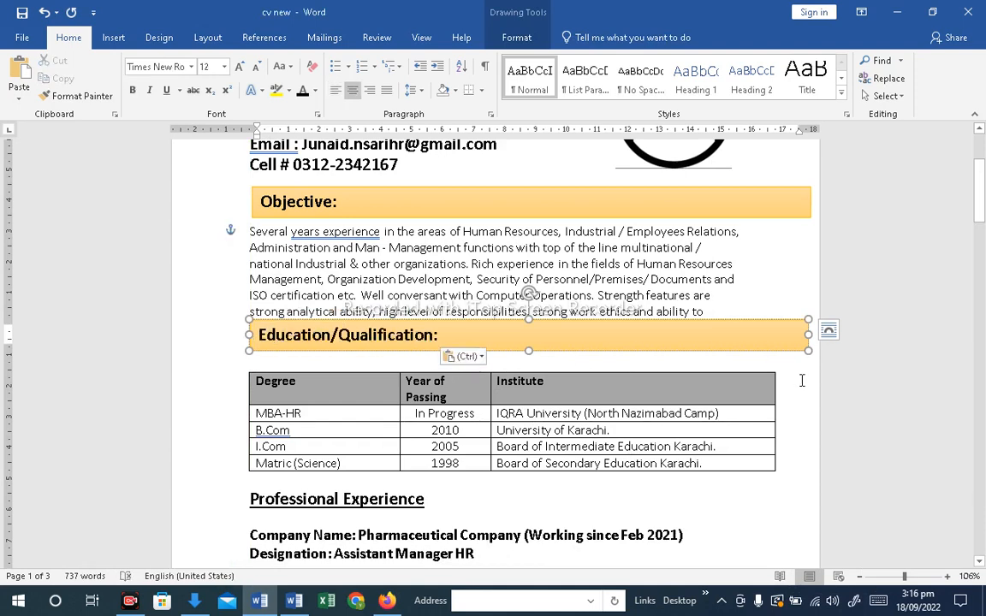
Reposition the Education/Qualification bar so it sits directly above the education table
{"action": "left_click", "coordinate": [802, 380]}
{"action": "left_click_drag", "start_coordinate": [407, 324], "coordinate": [404, 351]}
{"action": "left_click", "coordinate": [469, 330]}
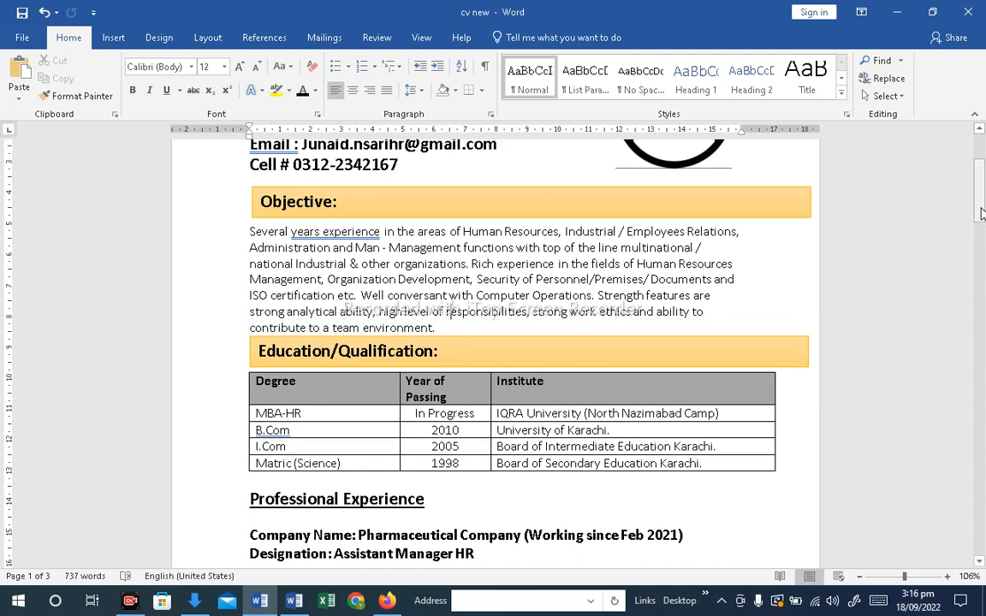
{"action": "left_click_drag", "start_coordinate": [981, 213], "coordinate": [981, 216]}
{"action": "left_click", "coordinate": [805, 337]}
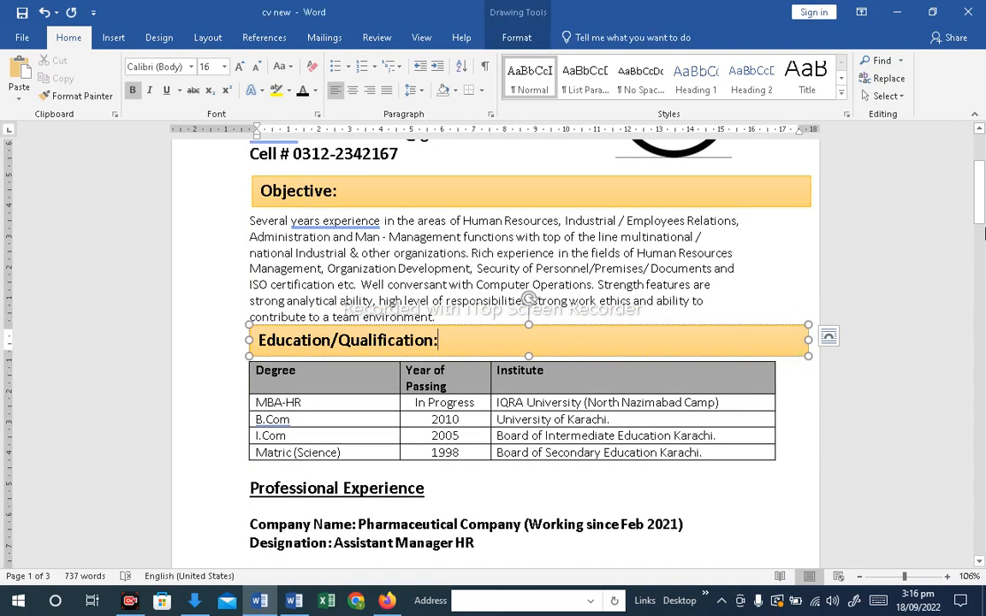
{"action": "left_click_drag", "start_coordinate": [981, 196], "coordinate": [981, 220]}
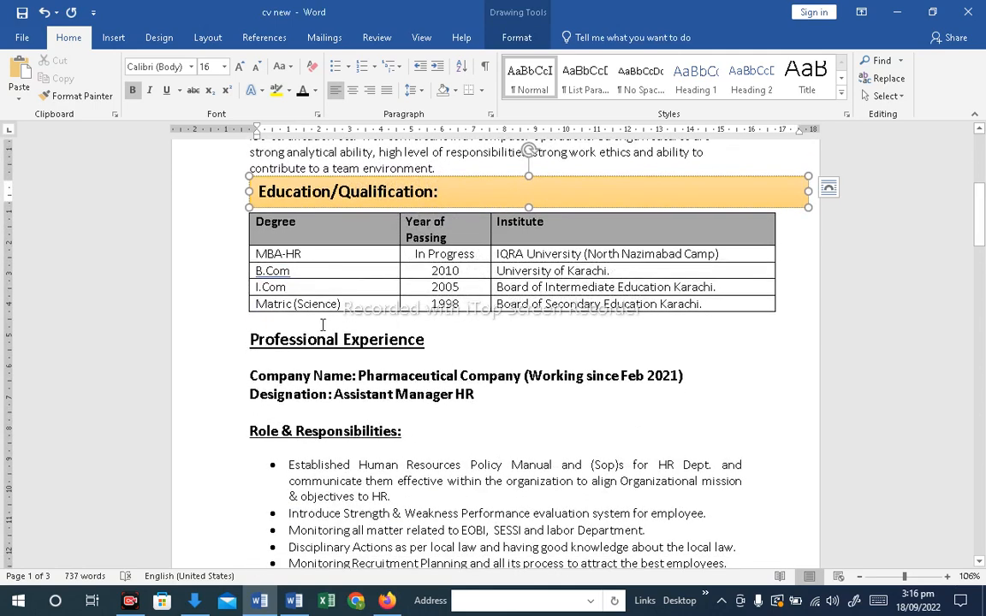
{"action": "left_click", "coordinate": [266, 324]}
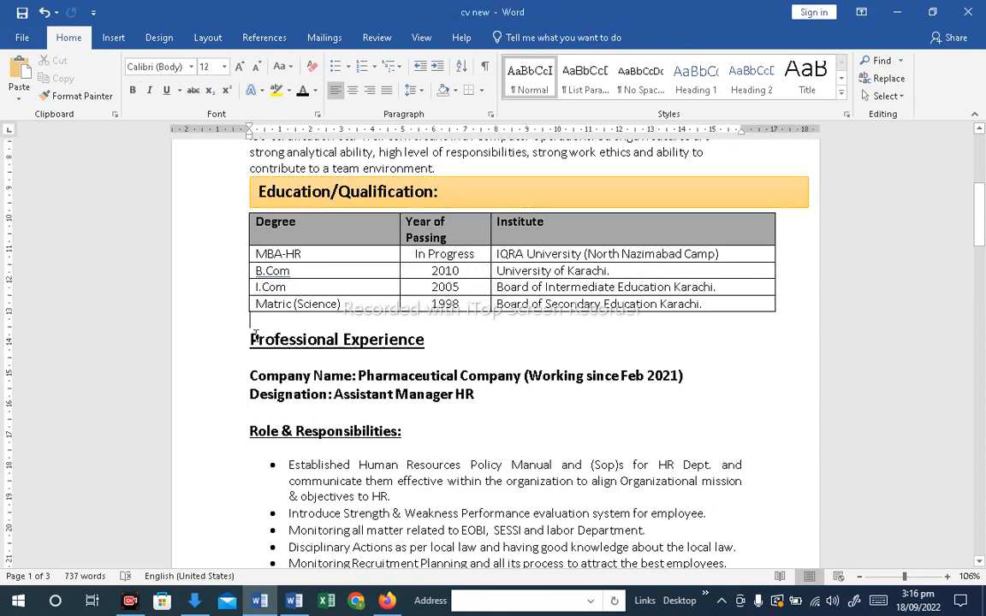
{"action": "key", "text": "ctrl+v"}
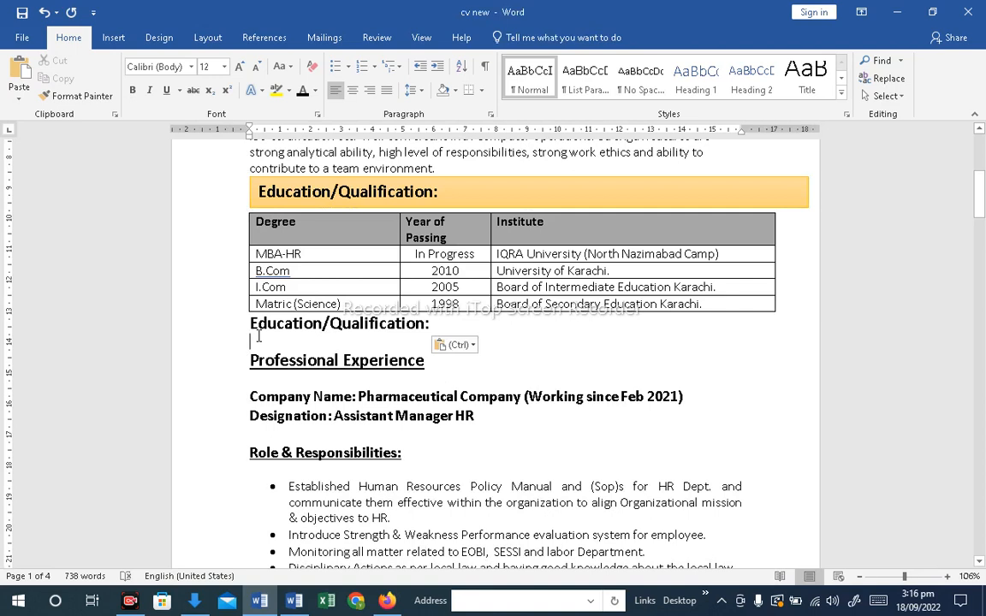
{"action": "key", "text": "ctrl+z"}
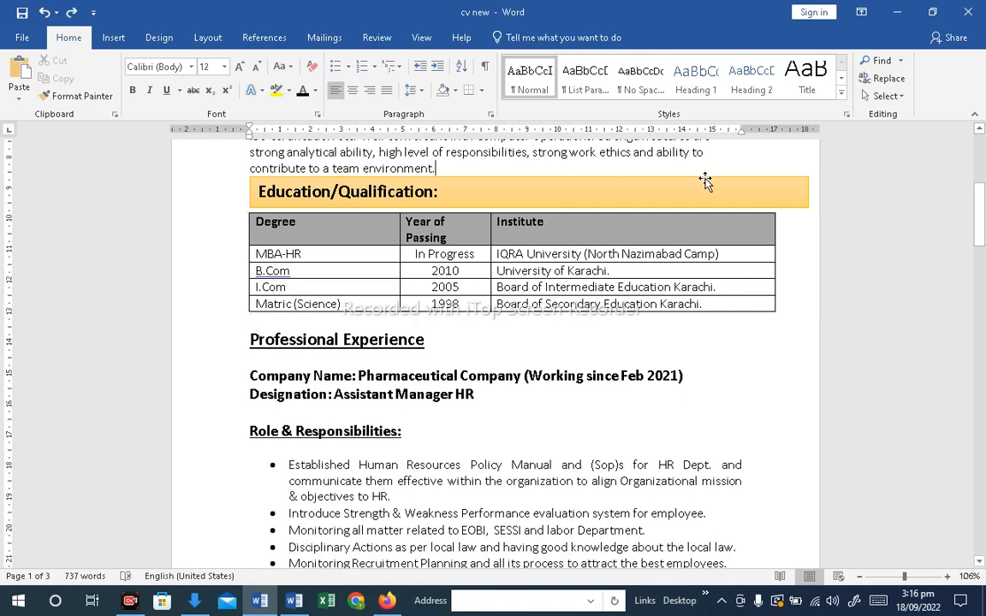
Copy the Education/Qualification bar down onto the Professional Experience heading
{"action": "left_click", "coordinate": [705, 182]}
{"action": "left_click_drag", "start_coordinate": [607, 188], "coordinate": [606, 297]}
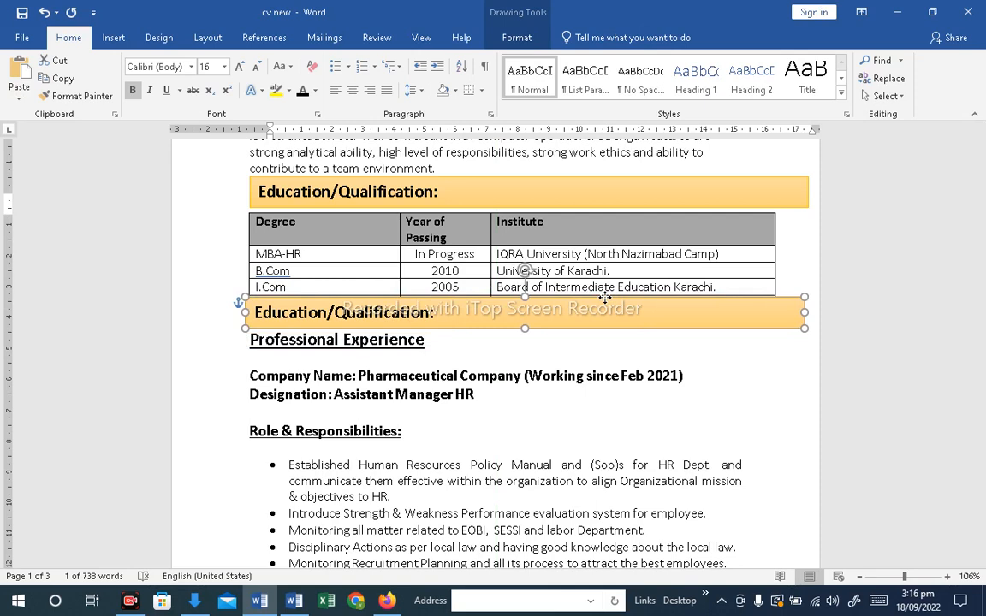
Cut the Professional Experience heading line and paste it into the new bar, replacing its text
{"action": "left_click_drag", "start_coordinate": [434, 338], "coordinate": [250, 345]}
{"action": "key", "text": "ctrl+c"}
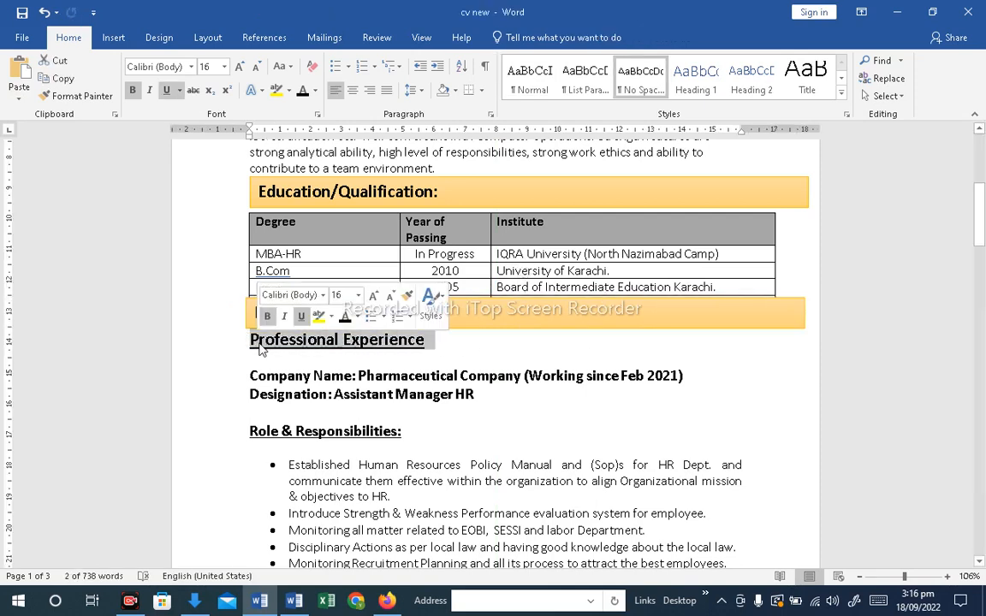
{"action": "key", "text": "BackSpace"}
{"action": "left_click_drag", "start_coordinate": [442, 314], "coordinate": [308, 328]}
{"action": "key", "text": "ctrl+v"}
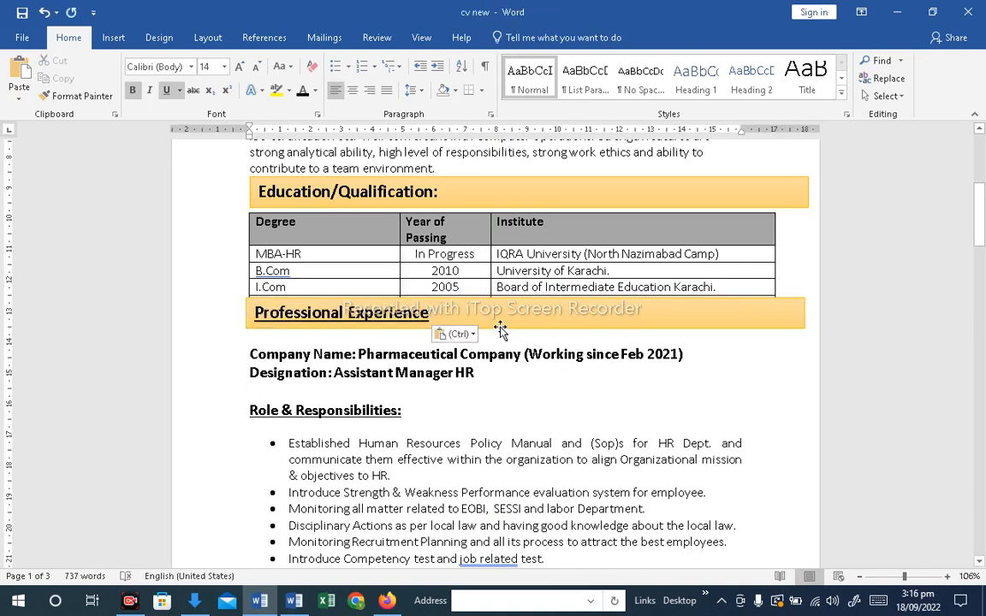
{"action": "left_click", "coordinate": [497, 330]}
{"action": "key", "text": "Delete"}
{"action": "key", "text": "ctrl+v"}
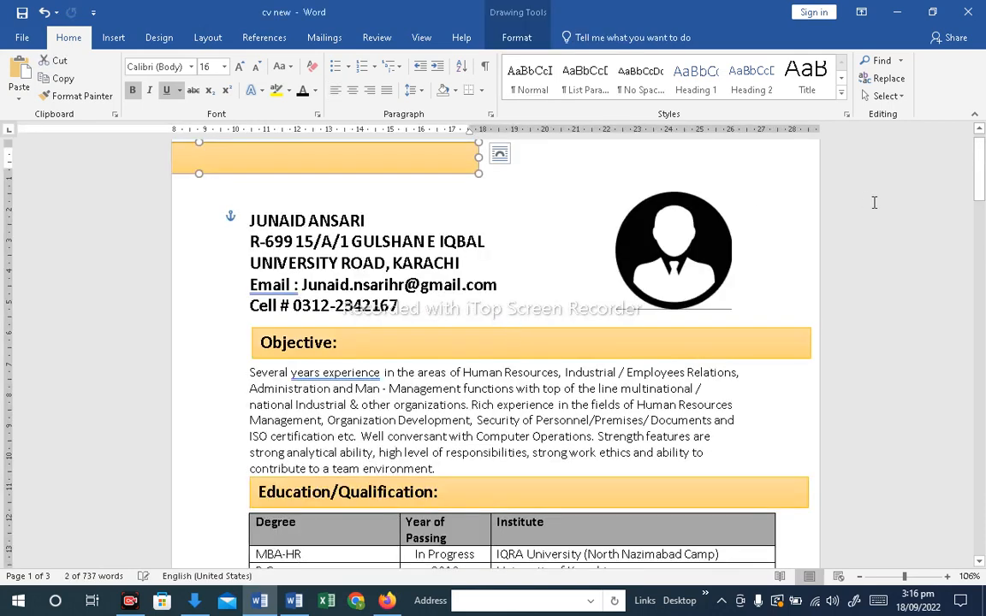
{"action": "key", "text": "ctrl+z"}
{"action": "key", "text": "ctrl+z"}
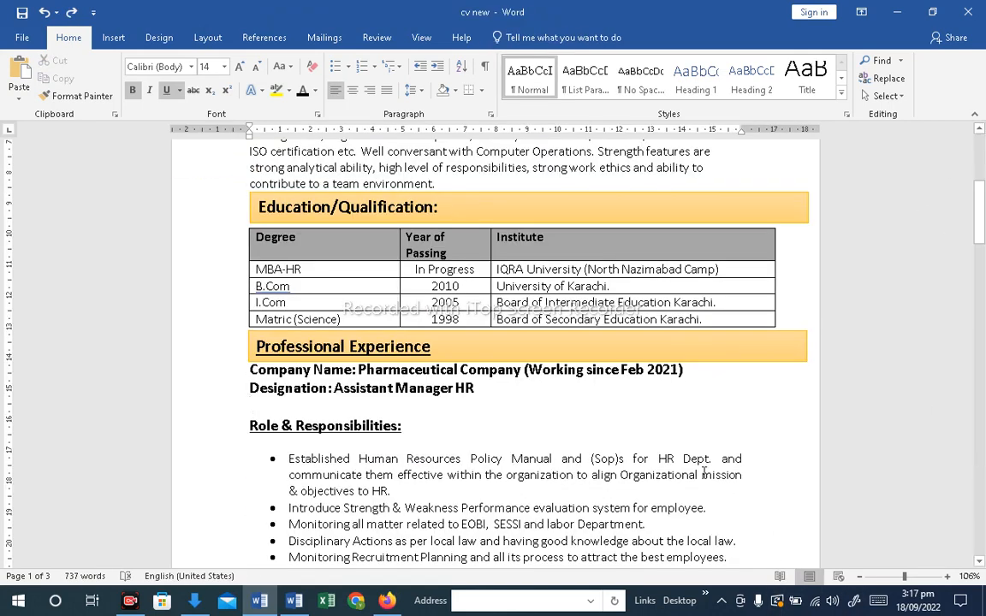
Remove the underline from the Professional Experience text in the bar
{"action": "triple_click", "coordinate": [423, 349]}
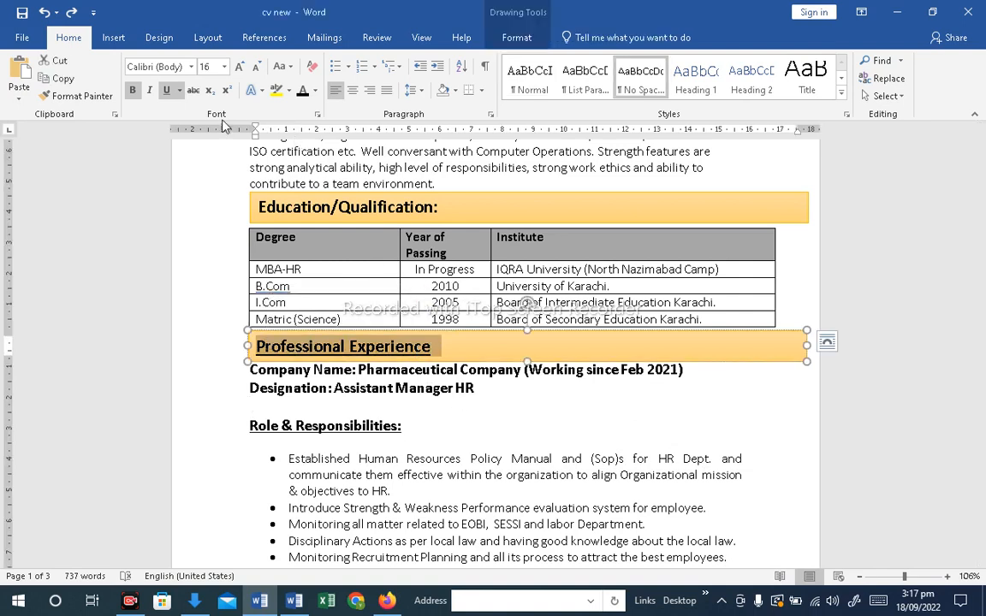
{"action": "left_click", "coordinate": [166, 91]}
{"action": "left_click", "coordinate": [429, 428]}
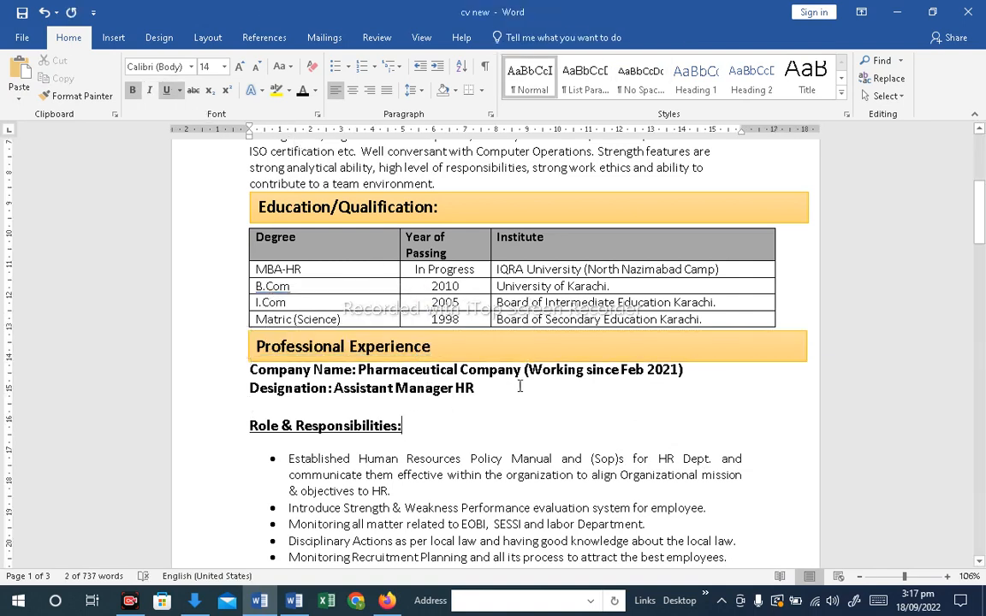
Paste a copy of the heading bar at the PROFESSIONAL COURSES heading and align it above that heading
{"action": "left_click", "coordinate": [571, 359]}
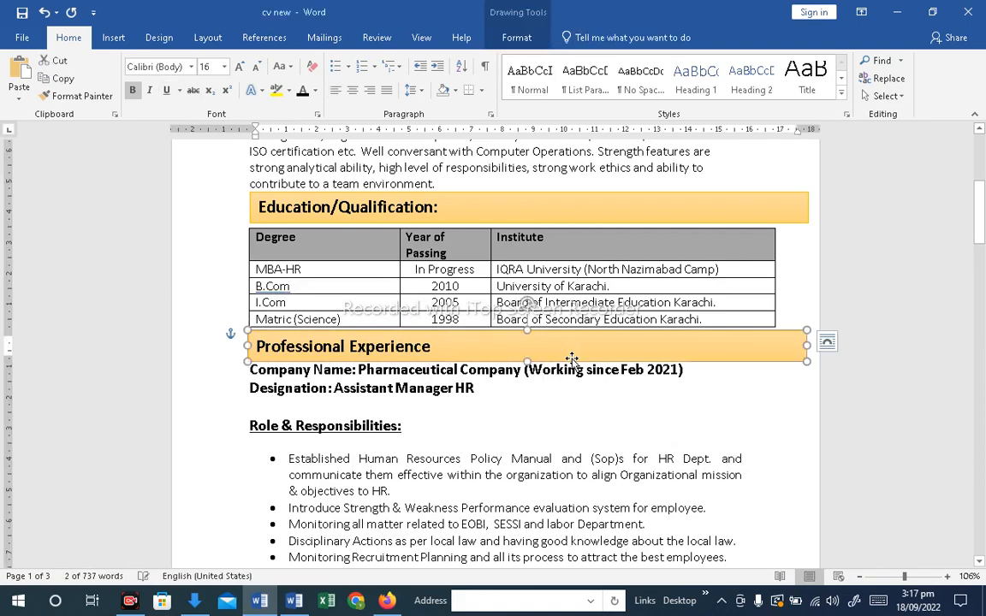
{"action": "left_click_drag", "start_coordinate": [982, 221], "coordinate": [983, 410]}
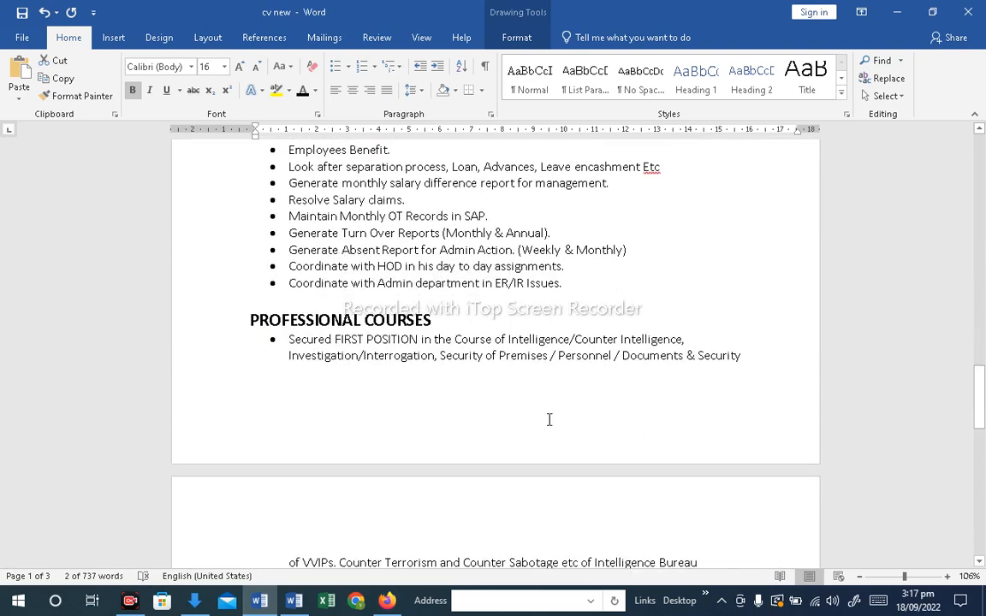
{"action": "left_click", "coordinate": [332, 303]}
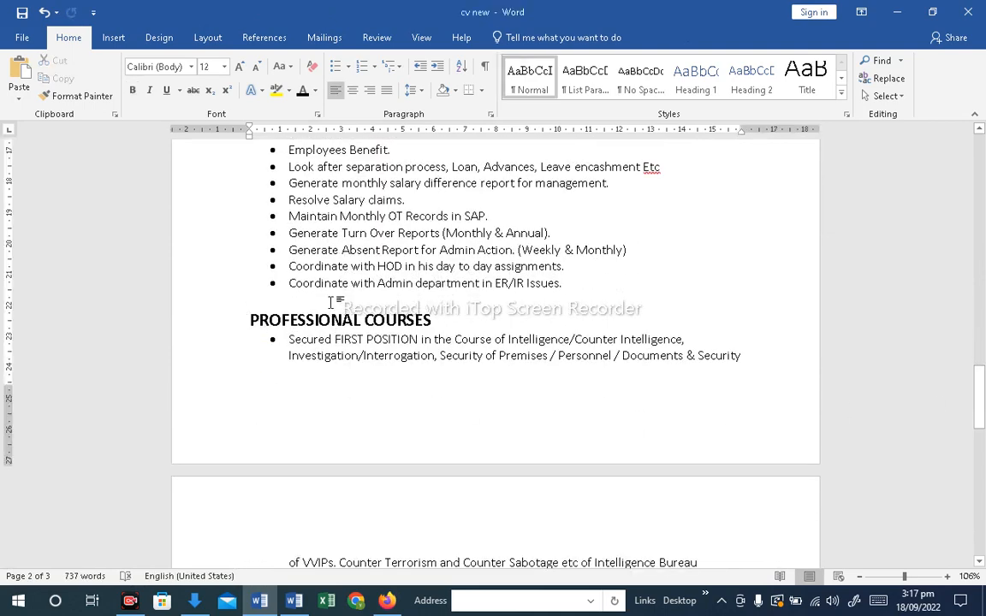
{"action": "key", "text": "ctrl+v"}
{"action": "left_click", "coordinate": [435, 334]}
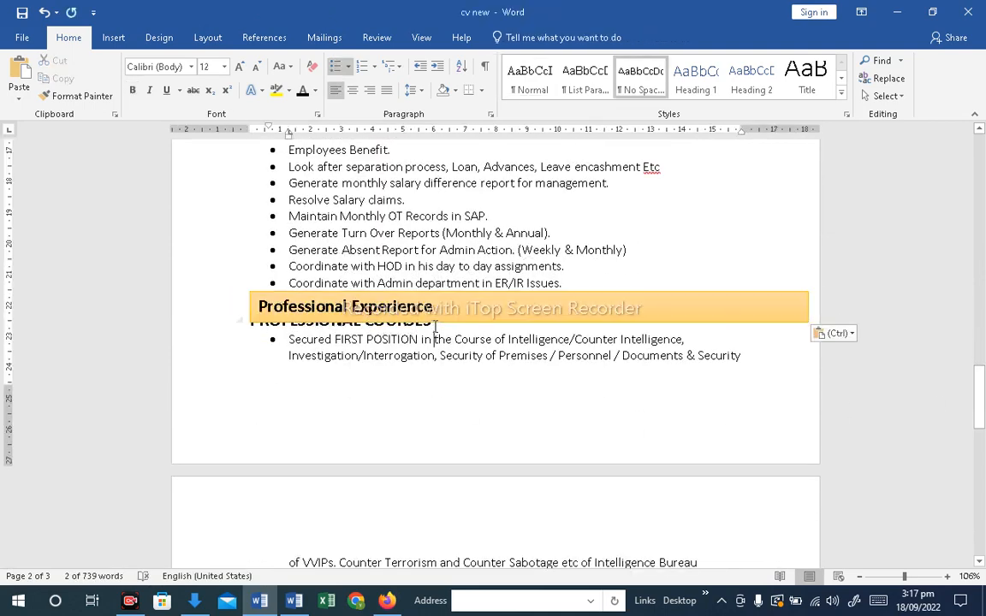
{"action": "left_click", "coordinate": [463, 299]}
{"action": "left_click_drag", "start_coordinate": [462, 292], "coordinate": [462, 265]}
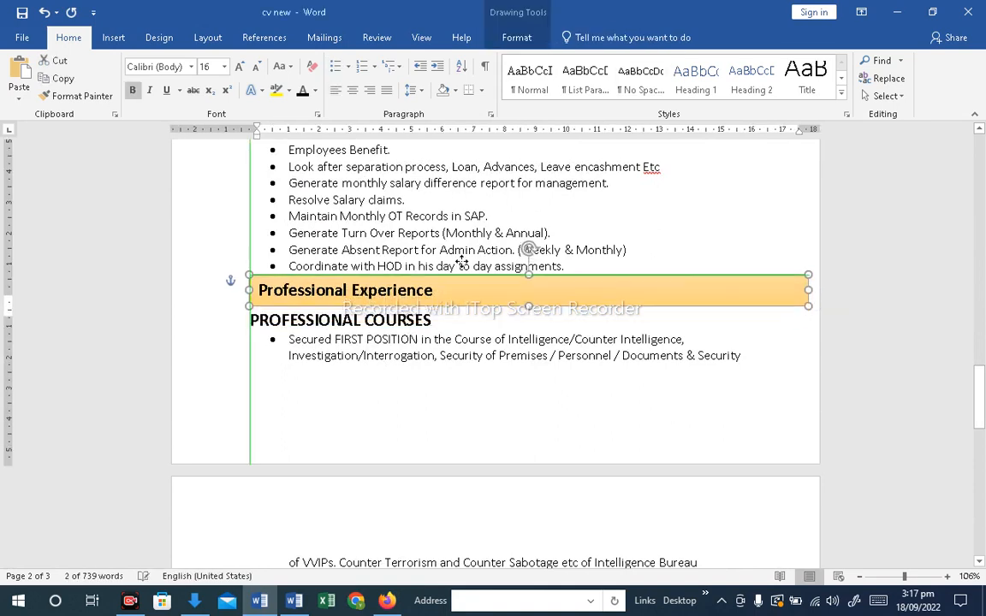
Cut the PROFESSIONAL COURSES heading line and paste it into the new bar, replacing Professional Experience
{"action": "left_click_drag", "start_coordinate": [440, 321], "coordinate": [266, 316]}
{"action": "key", "text": "ctrl+c"}
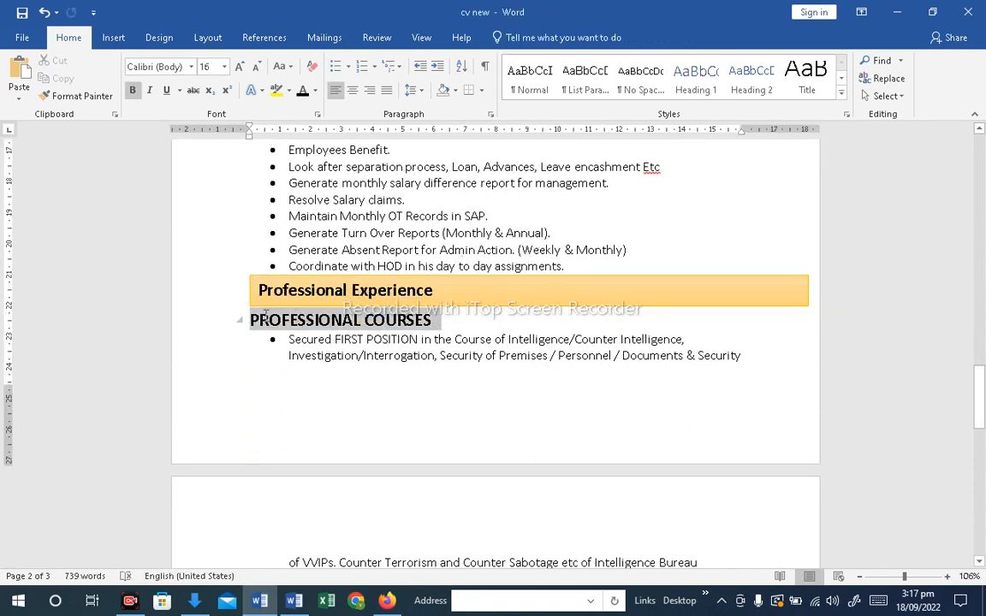
{"action": "key", "text": "Delete"}
{"action": "left_click", "coordinate": [442, 288]}
{"action": "left_click_drag", "start_coordinate": [442, 289], "coordinate": [298, 291]}
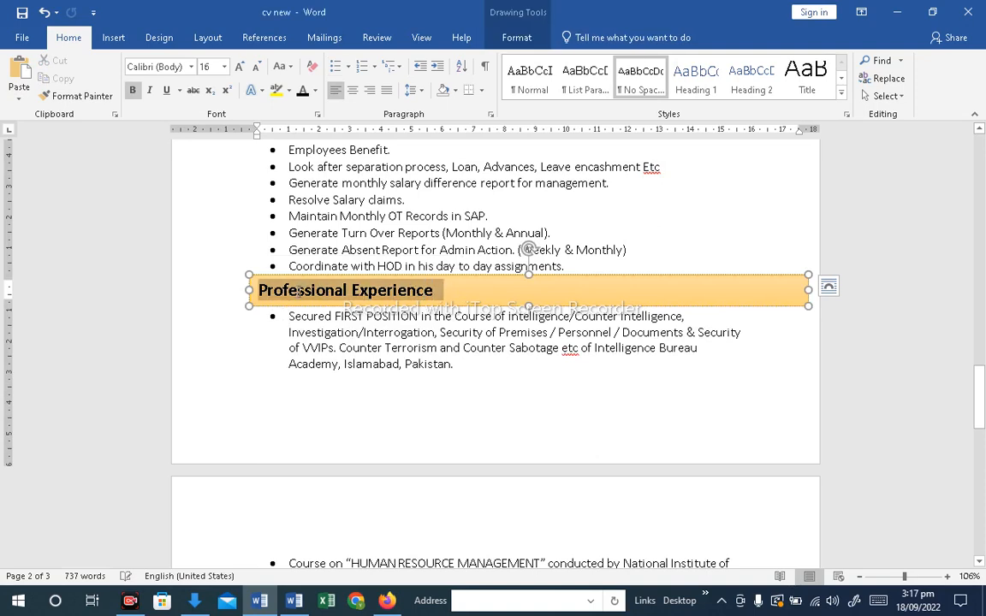
{"action": "key", "text": "ctrl+v"}
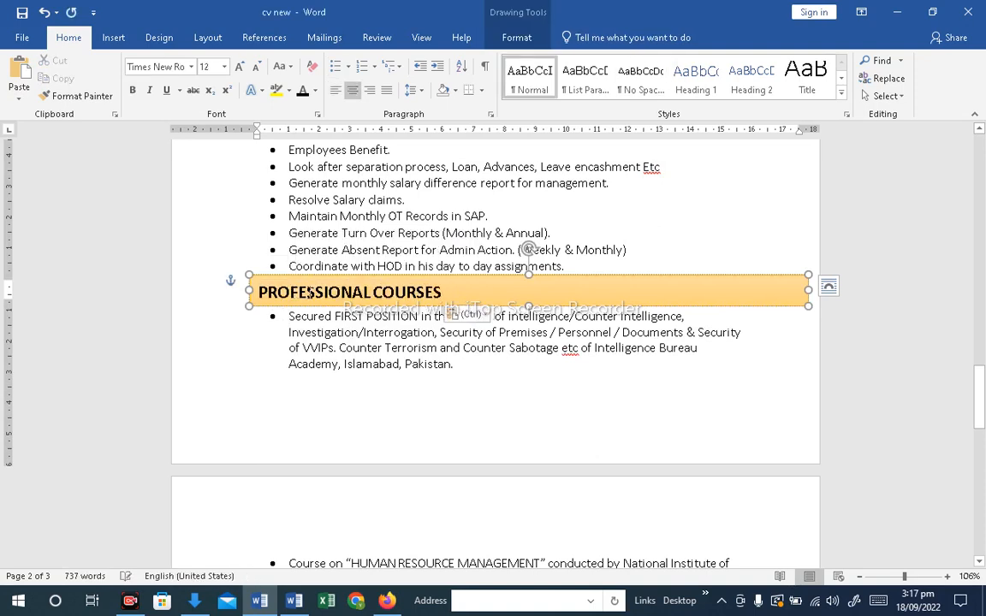
{"action": "left_click", "coordinate": [570, 390]}
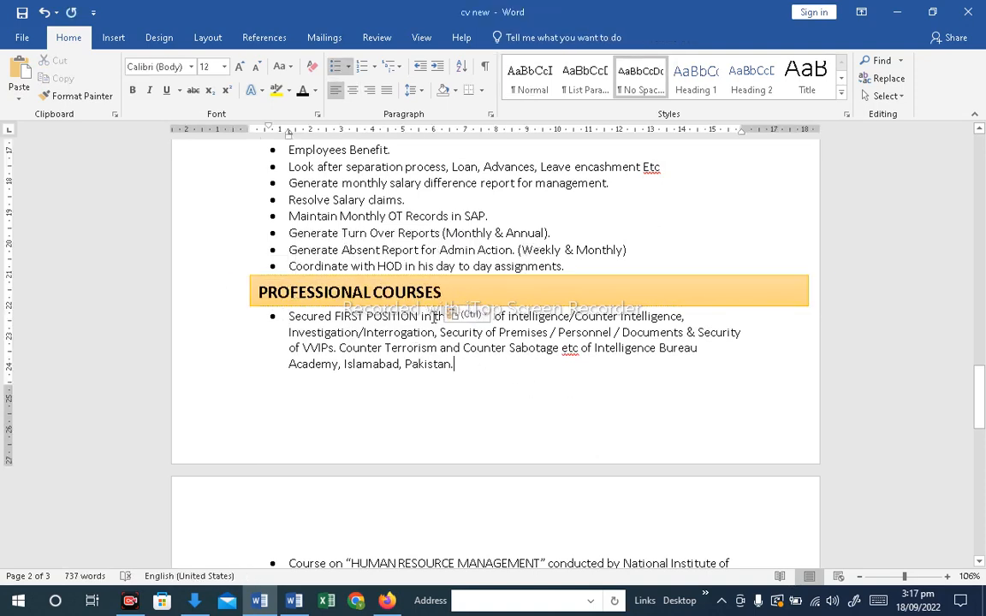
Insert blank lines between the last experience bullet and the PROFESSIONAL COURSES bar
{"action": "left_click", "coordinate": [591, 266]}
{"action": "key", "text": "Return"}
{"action": "key", "text": "Return"}
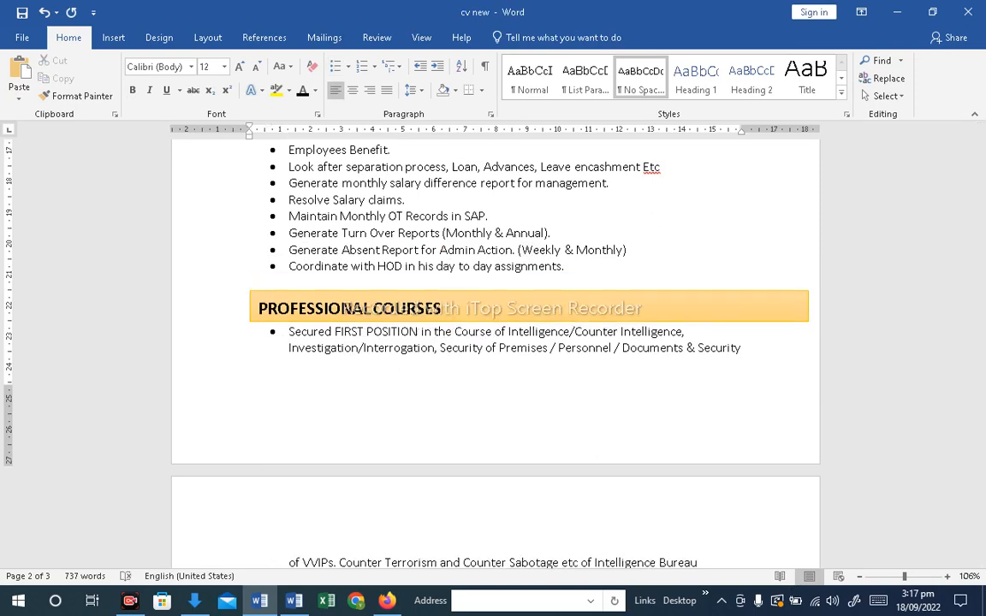
{"action": "left_click", "coordinate": [552, 352]}
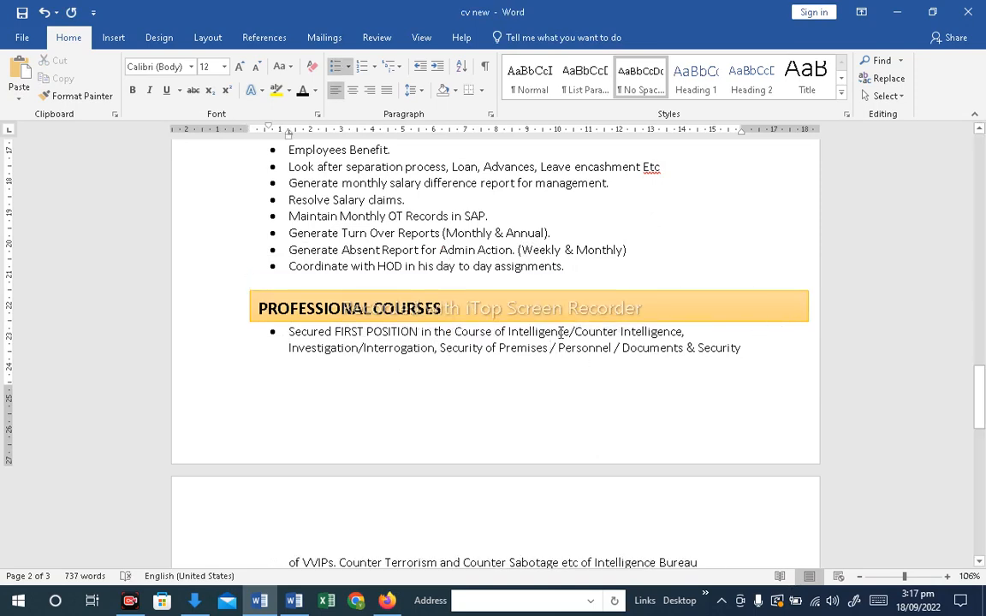
{"action": "scroll", "coordinate": [560, 332], "scroll_direction": "down", "scroll_amount": 9}
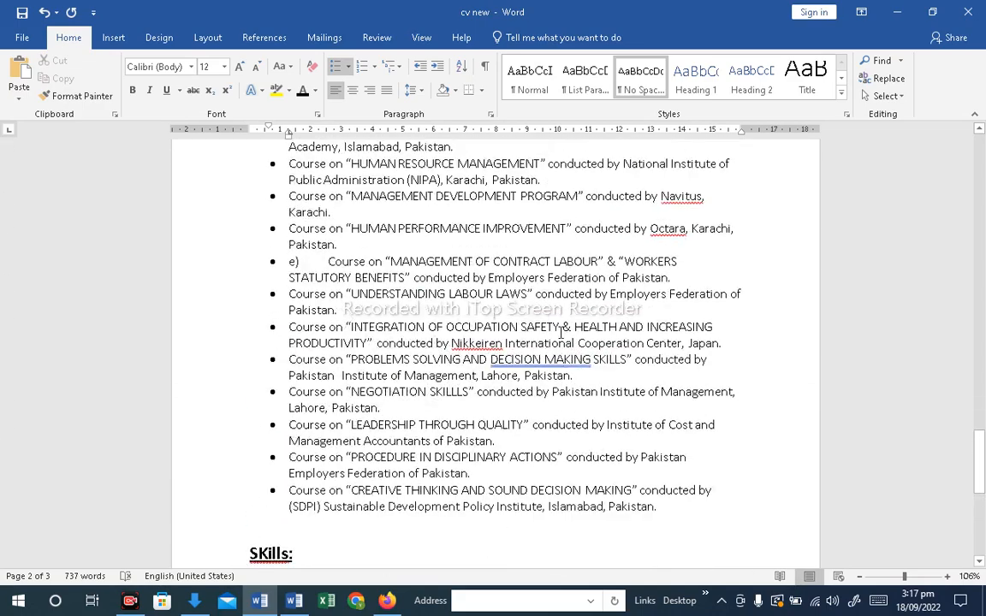
{"action": "scroll", "coordinate": [561, 332], "scroll_direction": "up", "scroll_amount": 9}
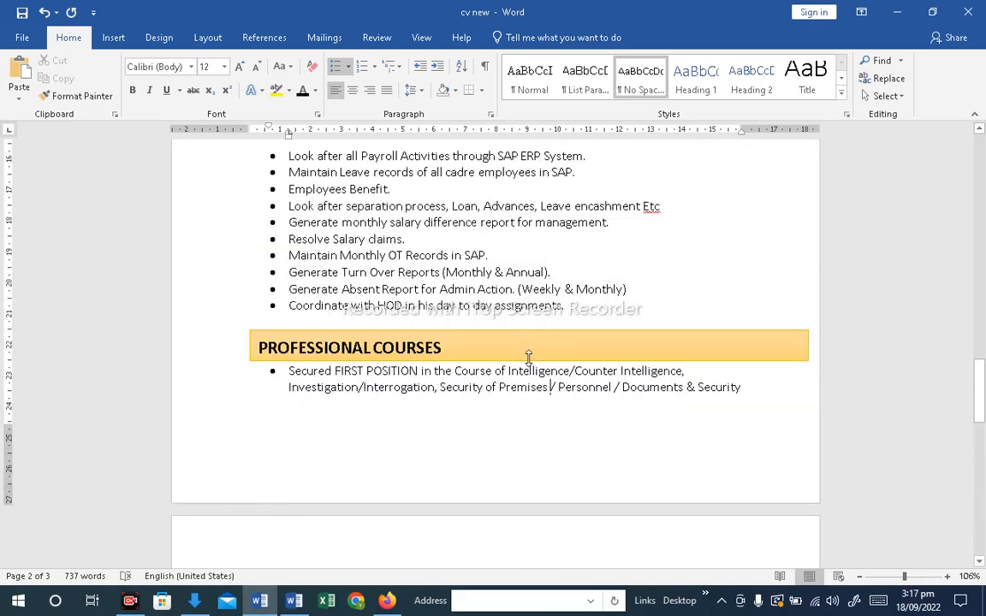
Paste a copy of the orange heading bar near the Skills heading
{"action": "left_click", "coordinate": [528, 356]}
{"action": "left_click_drag", "start_coordinate": [980, 415], "coordinate": [983, 518]}
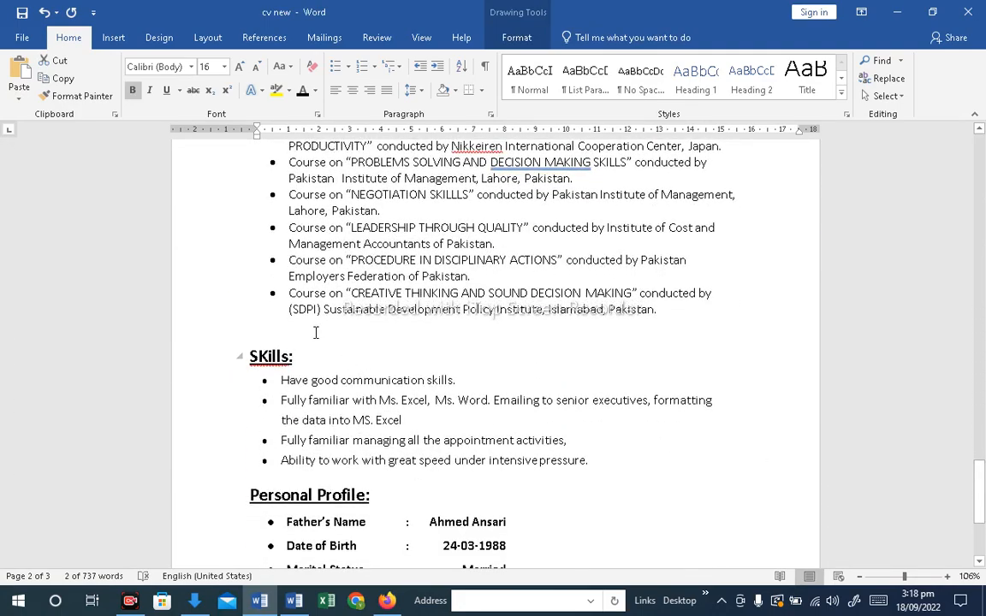
{"action": "left_click", "coordinate": [315, 332]}
{"action": "key", "text": "ctrl+v"}
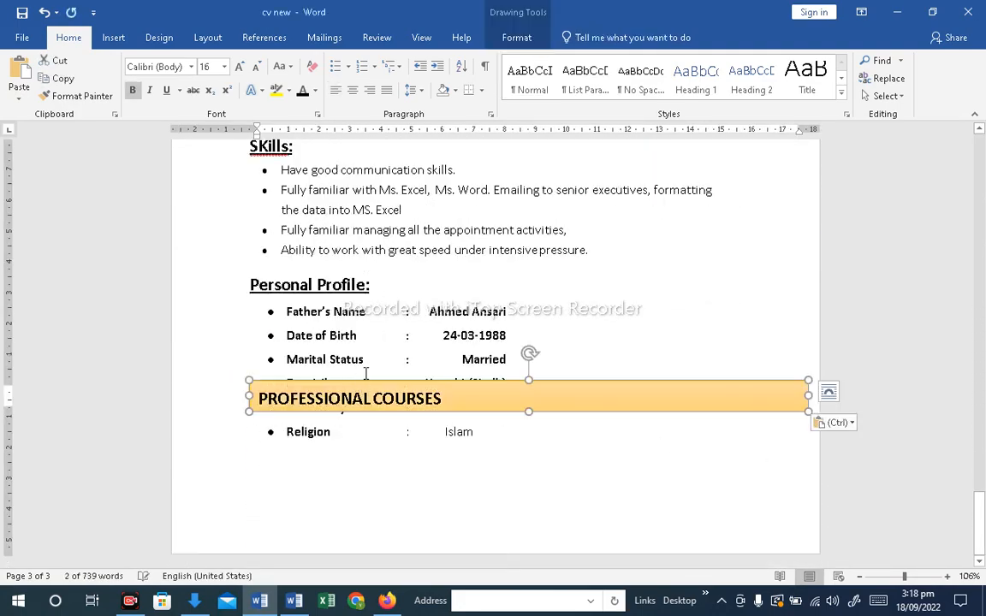
{"action": "left_click_drag", "start_coordinate": [983, 510], "coordinate": [981, 491]}
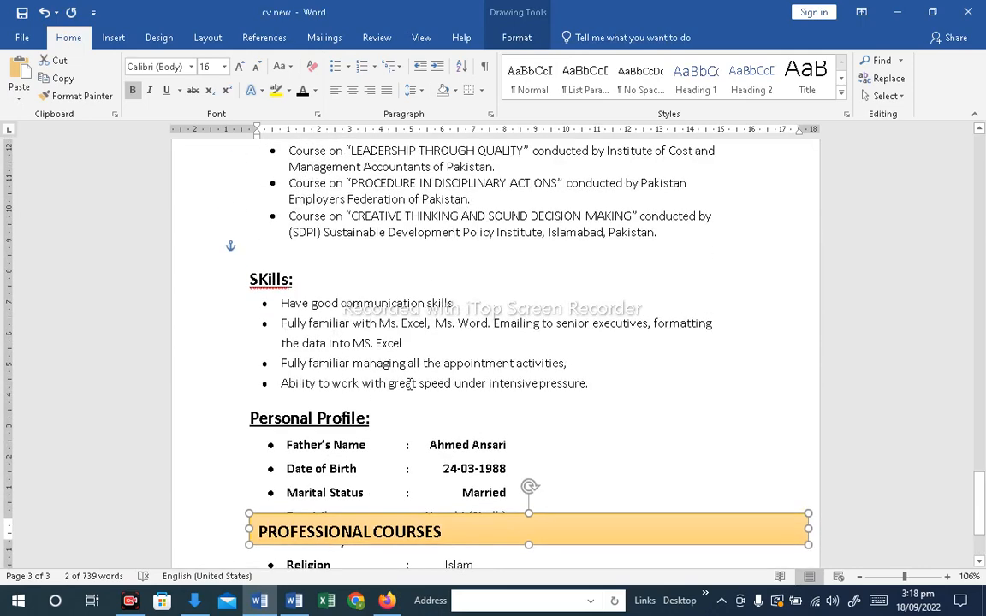
Take the Skills heading line out of the text and paste it into the new bar, replacing PROFESSIONAL COURSES
{"action": "left_click", "coordinate": [297, 287]}
{"action": "triple_click", "coordinate": [274, 280]}
{"action": "key", "text": "ctrl+c"}
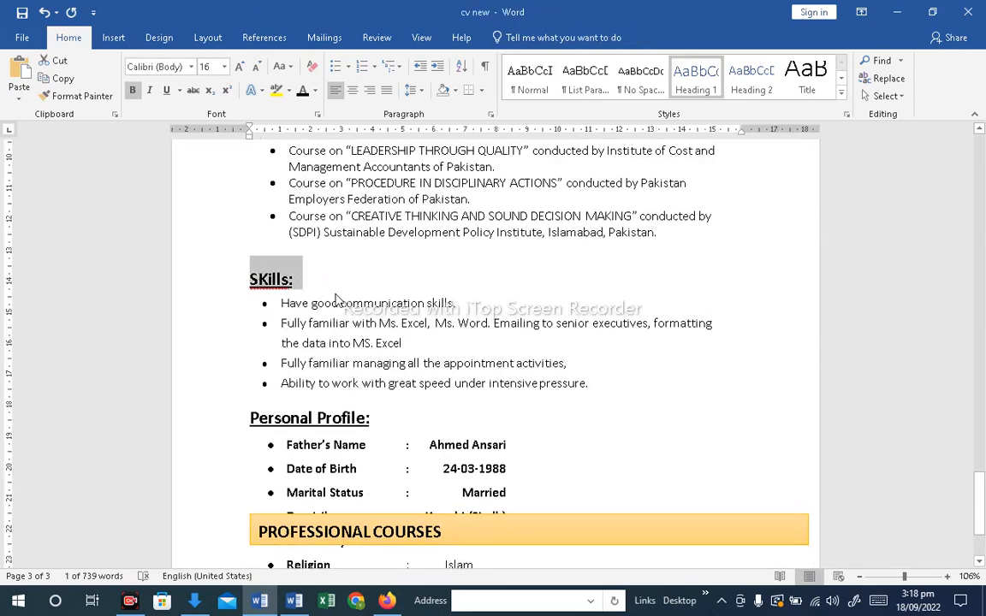
{"action": "key", "text": "Delete"}
{"action": "left_click_drag", "start_coordinate": [451, 532], "coordinate": [261, 536]}
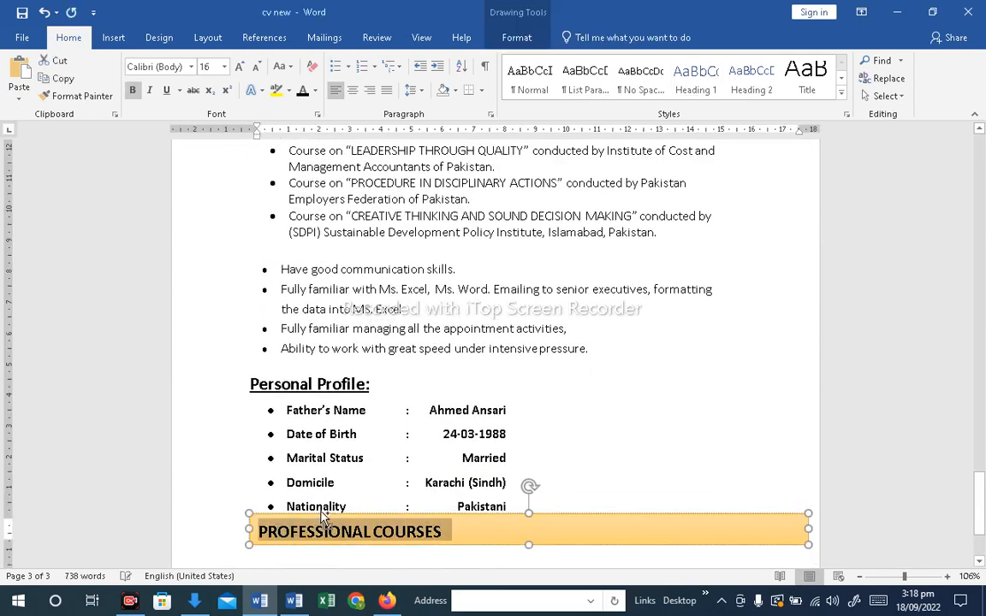
{"action": "key", "text": "ctrl+v"}
Move the Skills bar above the skills list and make it slightly taller
{"action": "left_click_drag", "start_coordinate": [605, 517], "coordinate": [656, 273]}
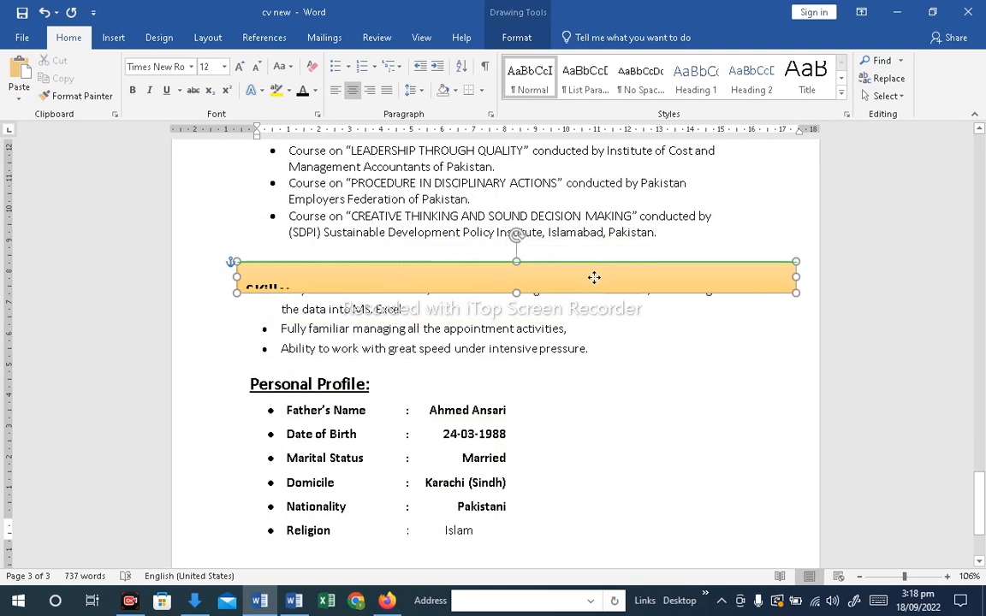
{"action": "left_click", "coordinate": [665, 234]}
{"action": "key", "text": "Return"}
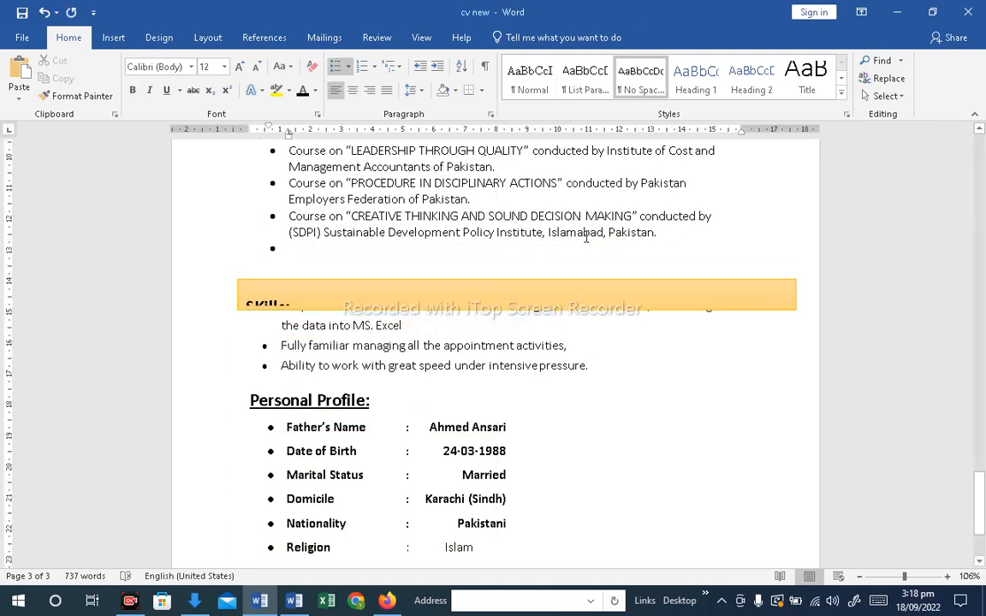
{"action": "key", "text": "BackSpace"}
{"action": "left_click_drag", "start_coordinate": [549, 280], "coordinate": [550, 244]}
{"action": "left_click_drag", "start_coordinate": [805, 271], "coordinate": [805, 286]}
Edit the bar's heading text so it reads Skill:
{"action": "left_click", "coordinate": [325, 257]}
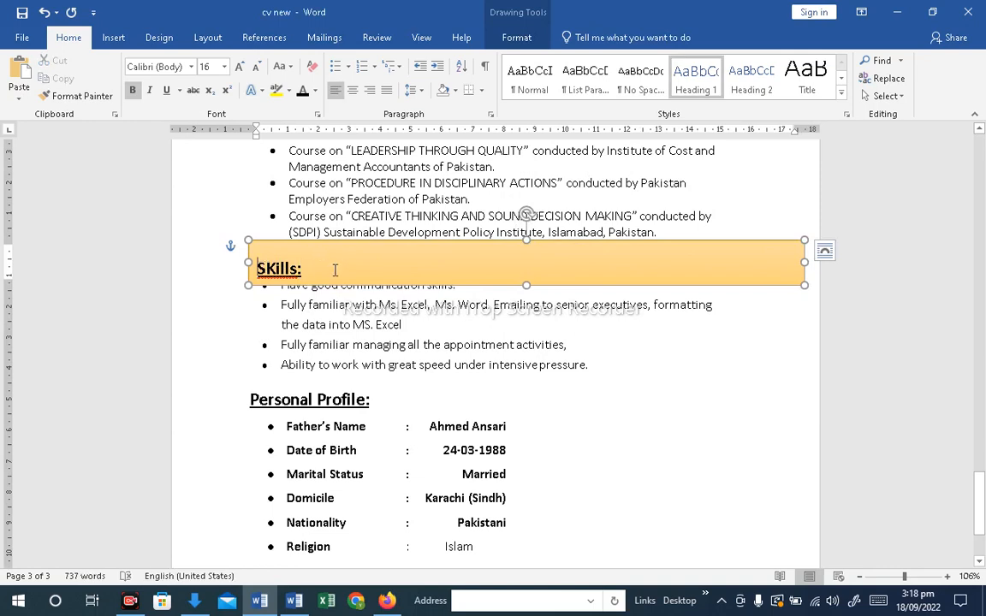
{"action": "type", "text": "kills"}
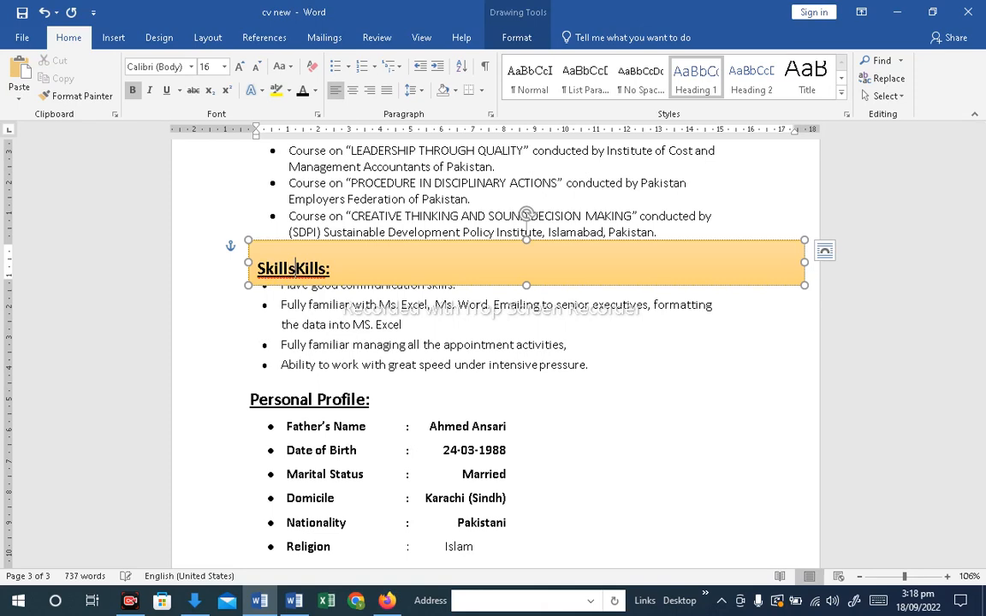
{"action": "key", "text": "Delete"}
{"action": "key", "text": "Delete"}
{"action": "key", "text": "Delete"}
{"action": "key", "text": "Delete"}
{"action": "key", "text": "Delete"}
{"action": "key", "text": "BackSpace"}
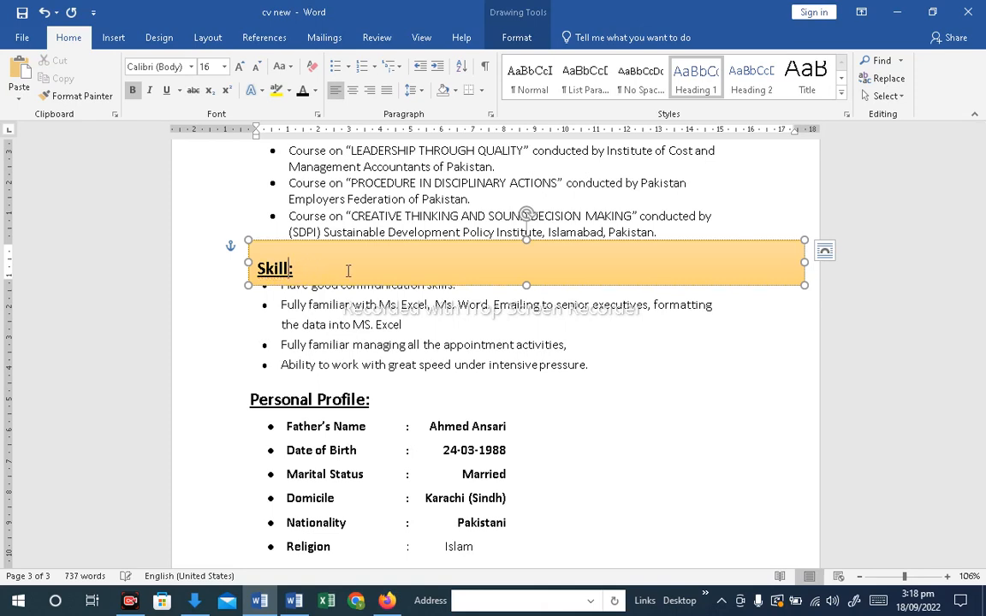
Add a blank line between the last course bullet and the Skill bar
{"action": "left_click", "coordinate": [602, 386]}
{"action": "left_click", "coordinate": [679, 226]}
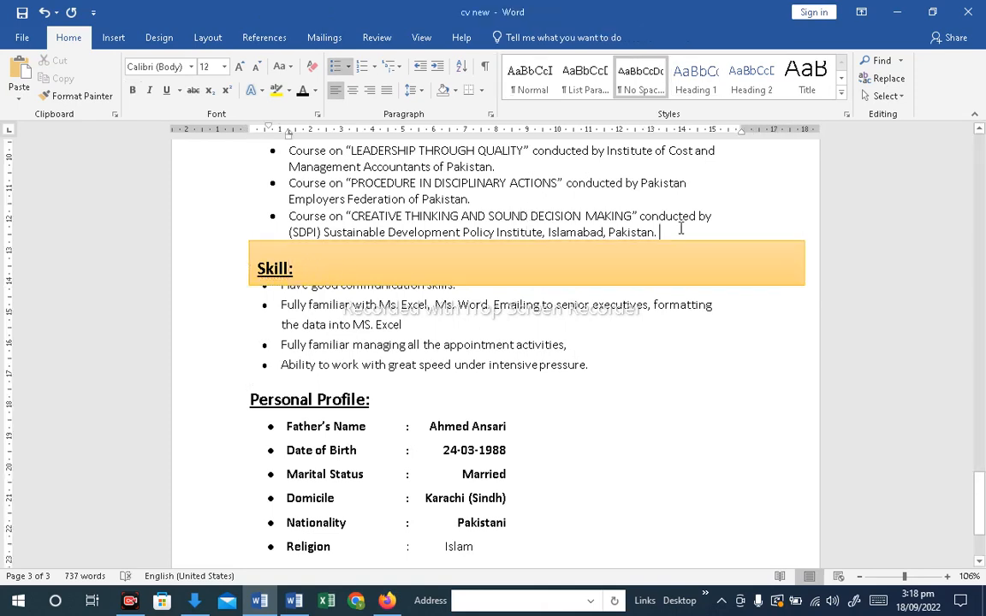
{"action": "key", "text": "Return"}
{"action": "key", "text": "BackSpace"}
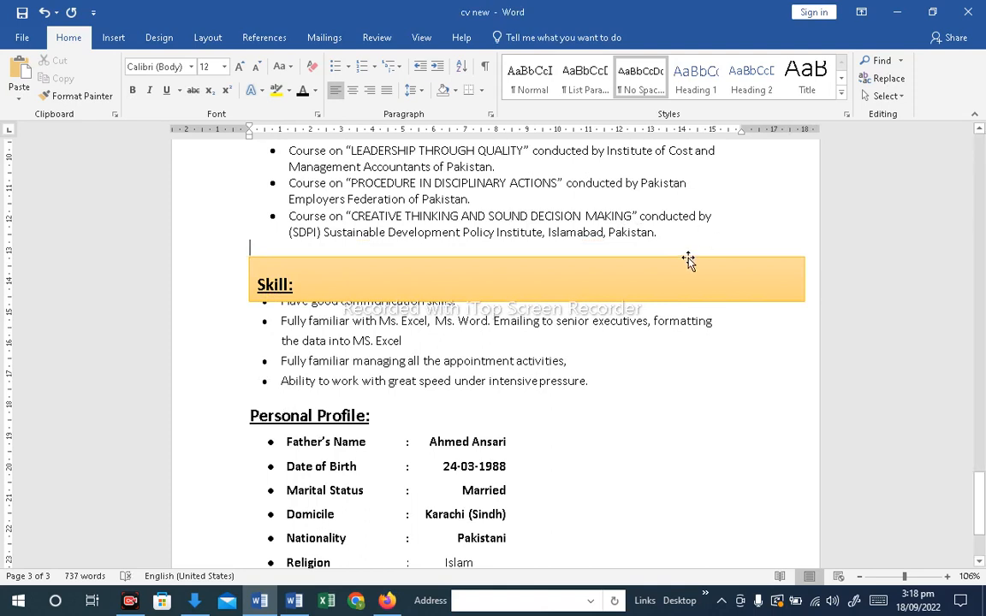
Reposition and resize the Skill bar below the courses list, undoing the last move
{"action": "left_click", "coordinate": [689, 260]}
{"action": "mouse_move", "coordinate": [686, 222]}
{"action": "left_mouse_down"}
{"action": "mouse_move", "coordinate": [687, 205]}
{"action": "mouse_move", "coordinate": [689, 256]}
{"action": "mouse_move", "coordinate": [681, 247]}
{"action": "left_mouse_up"}
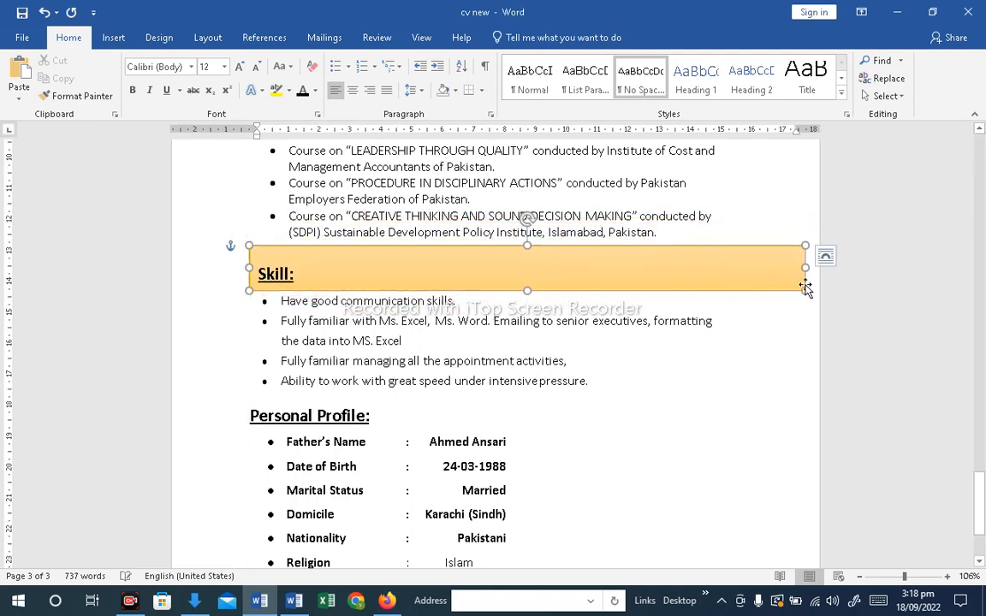
{"action": "mouse_move", "coordinate": [802, 290]}
{"action": "left_mouse_down"}
{"action": "mouse_move", "coordinate": [802, 279]}
{"action": "mouse_move", "coordinate": [803, 288]}
{"action": "left_mouse_up"}
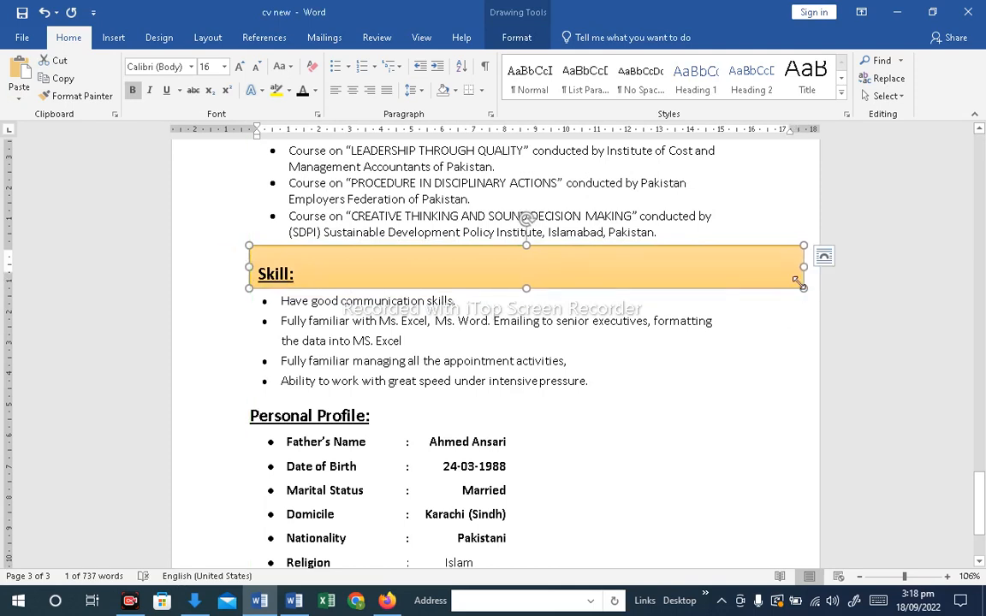
{"action": "left_click_drag", "start_coordinate": [526, 246], "coordinate": [535, 240]}
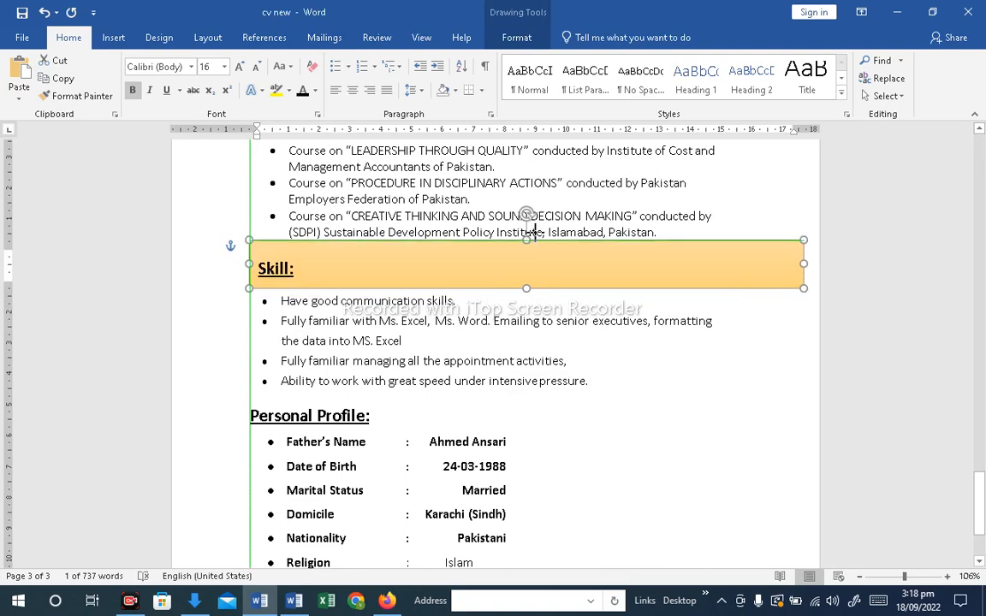
{"action": "left_click", "coordinate": [642, 301]}
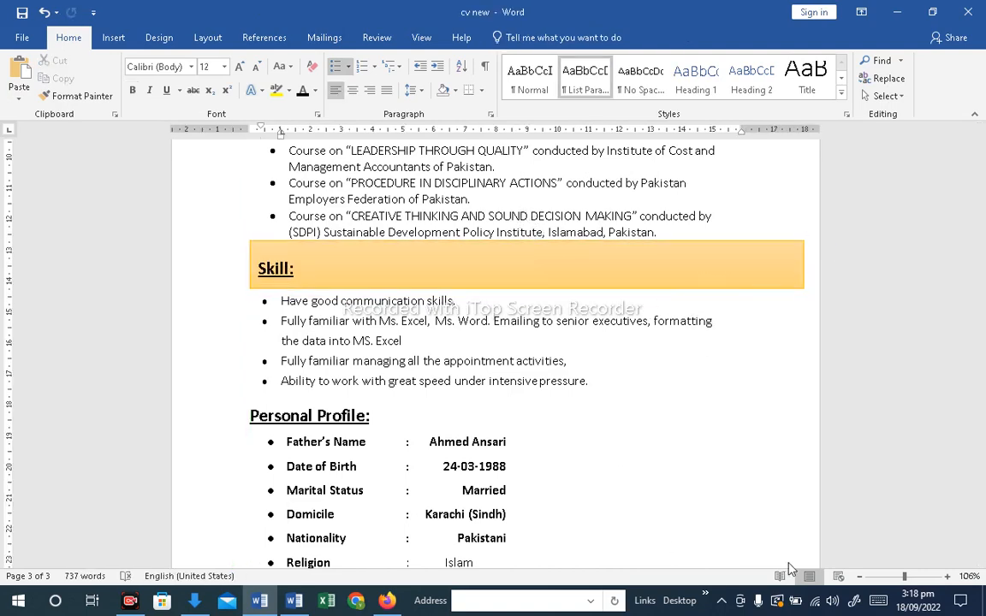
{"action": "key", "text": "ctrl+z"}
Add a blank line above Personal Profile and paste a copy of the heading bar there, aligned above the heading
{"action": "left_click_drag", "start_coordinate": [982, 403], "coordinate": [983, 513]}
{"action": "left_click", "coordinate": [383, 376]}
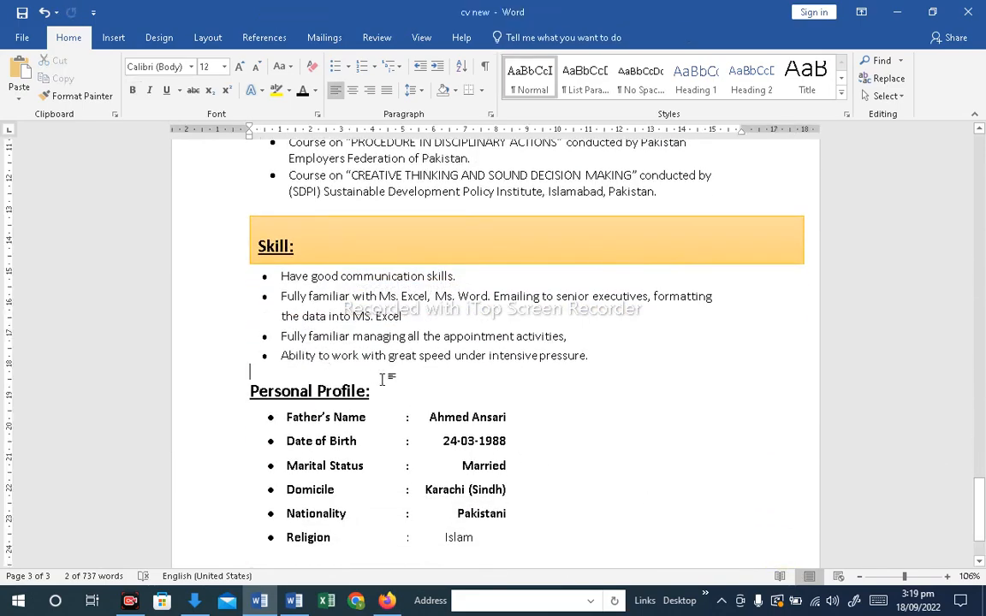
{"action": "key", "text": "Return"}
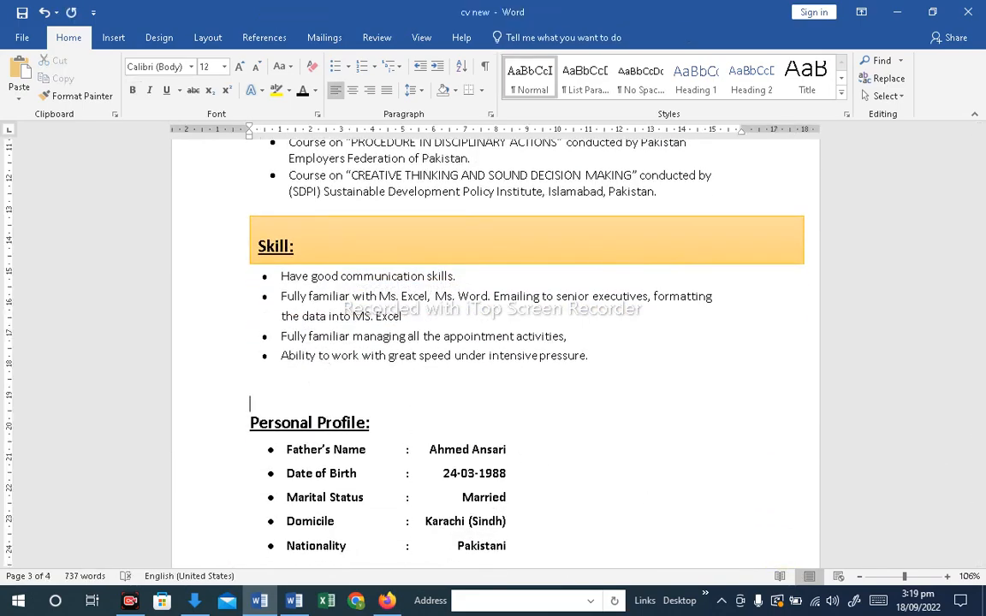
{"action": "left_click", "coordinate": [250, 388]}
{"action": "key", "text": "ctrl+v"}
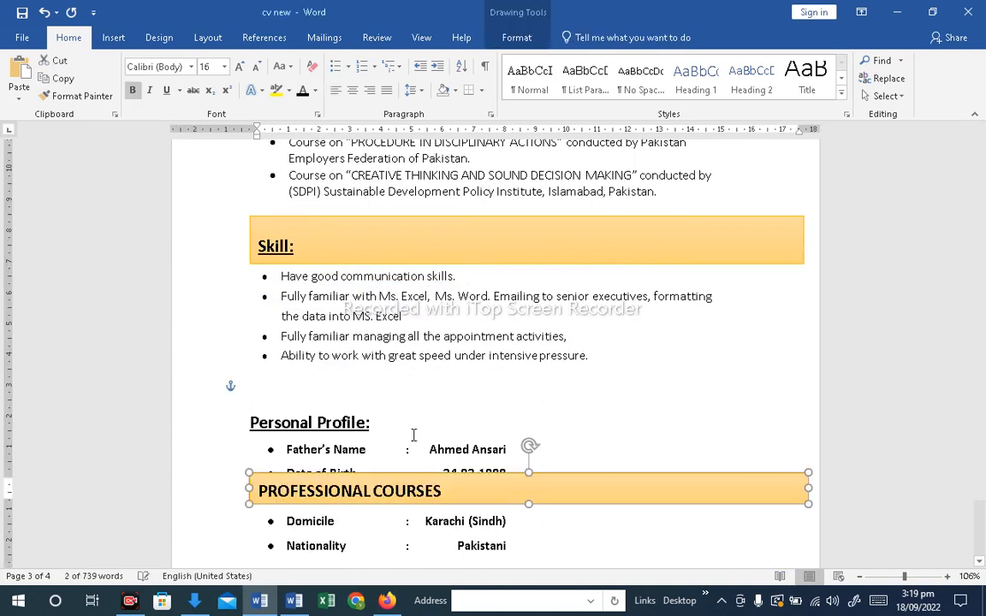
{"action": "left_click_drag", "start_coordinate": [397, 478], "coordinate": [391, 378]}
Move the Personal Profile heading text into the new bar, replacing PROFESSIONAL COURSES
{"action": "left_click_drag", "start_coordinate": [375, 423], "coordinate": [267, 421]}
{"action": "key", "text": "ctrl+c"}
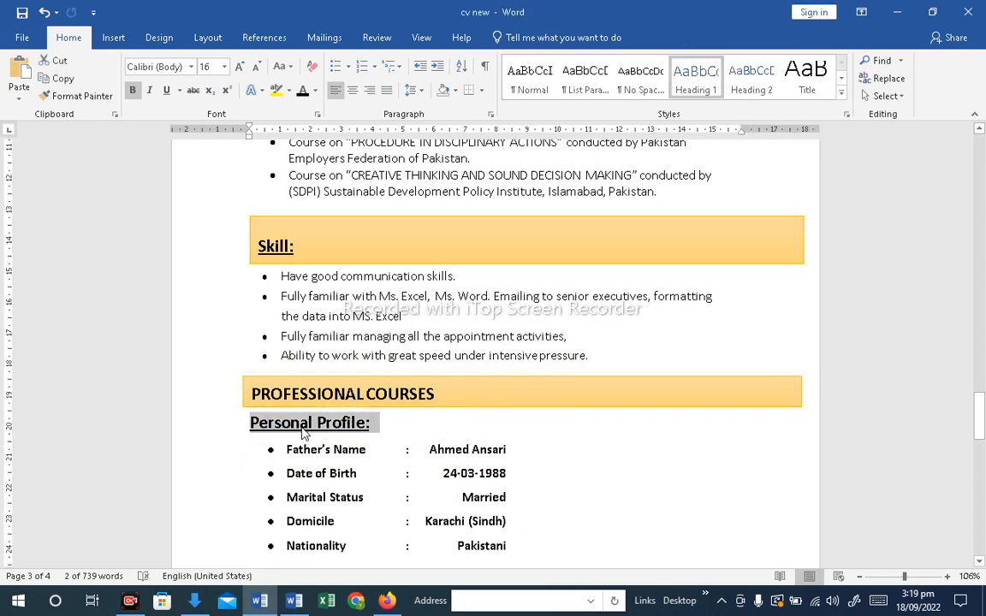
{"action": "key", "text": "Delete"}
{"action": "left_click_drag", "start_coordinate": [437, 391], "coordinate": [293, 394]}
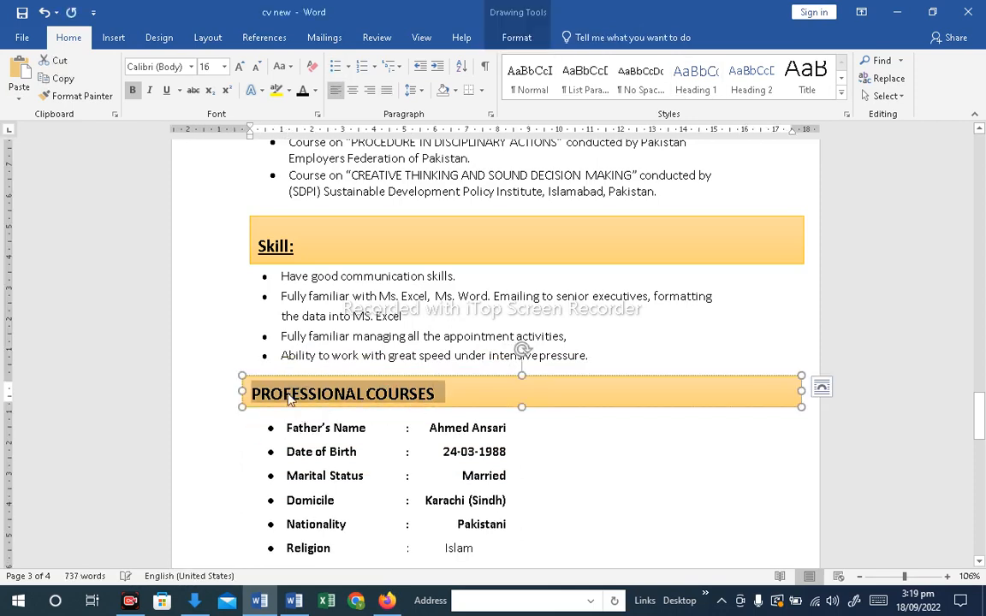
{"action": "key", "text": "ctrl+v"}
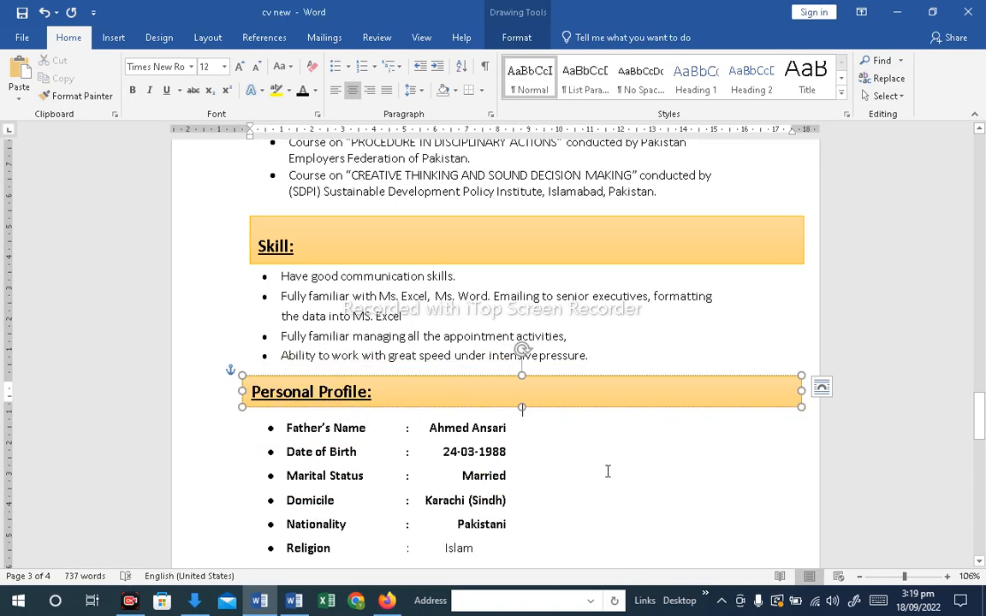
Remove the underline from the Personal Profile text in the bar
{"action": "left_click", "coordinate": [377, 397]}
{"action": "triple_click", "coordinate": [318, 392]}
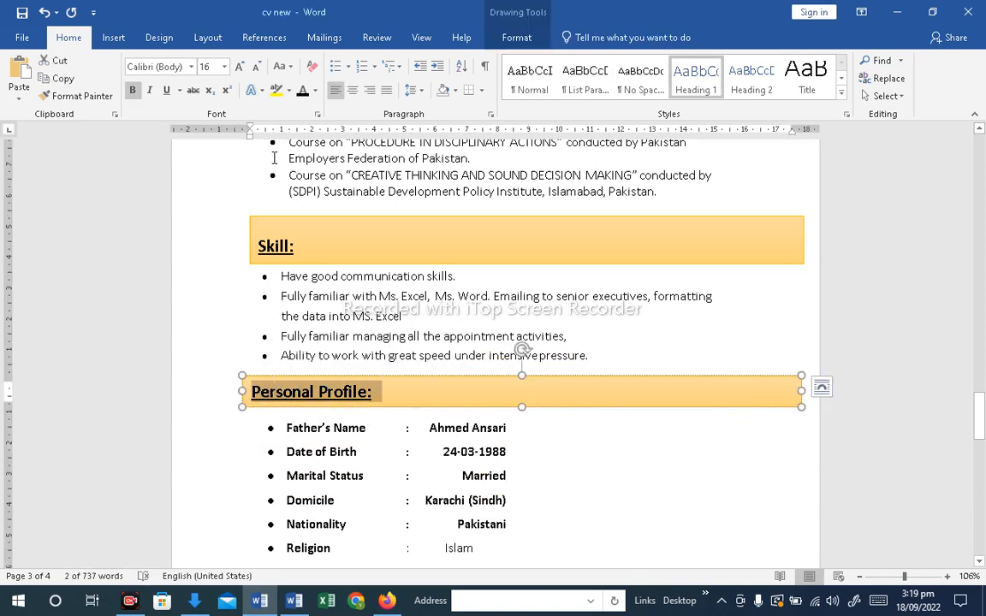
{"action": "left_click", "coordinate": [167, 92]}
{"action": "left_click", "coordinate": [611, 458]}
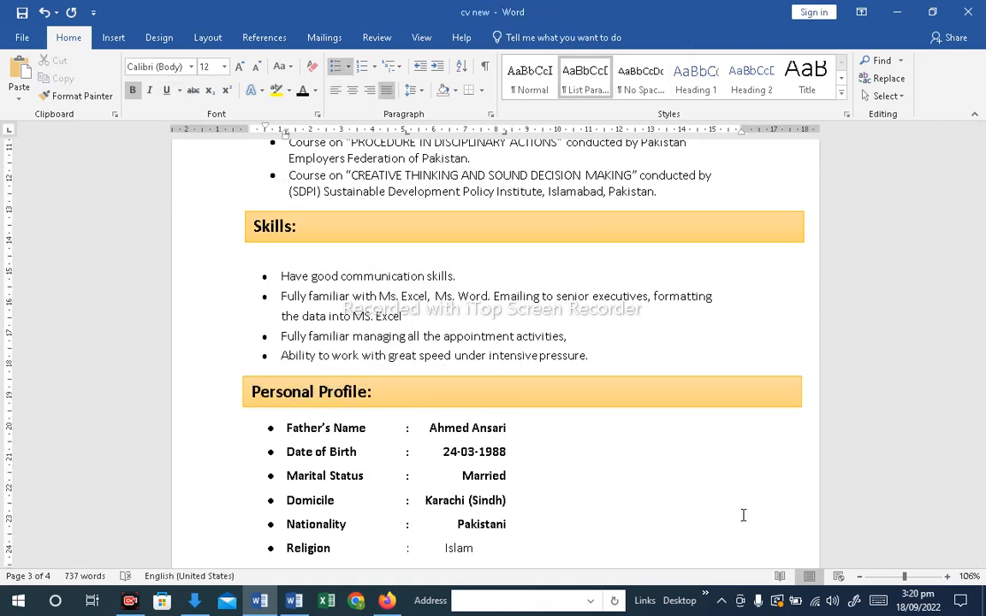
Add a blank line between the Objective paragraph and the Education/Qualification bar
{"action": "left_click_drag", "start_coordinate": [983, 415], "coordinate": [984, 120]}
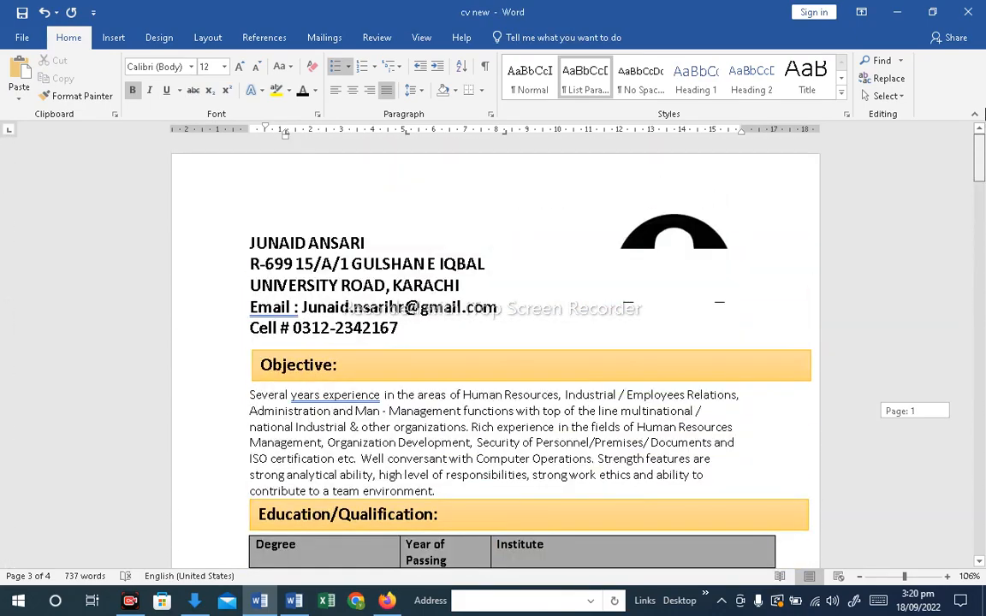
{"action": "left_click", "coordinate": [696, 285]}
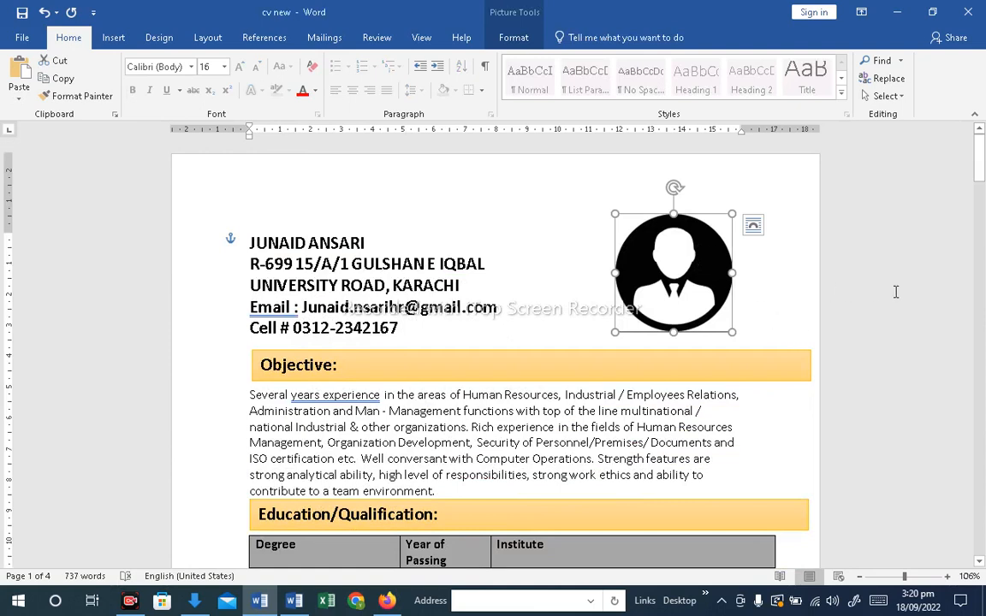
{"action": "left_click", "coordinate": [444, 490]}
{"action": "key", "text": "Return"}
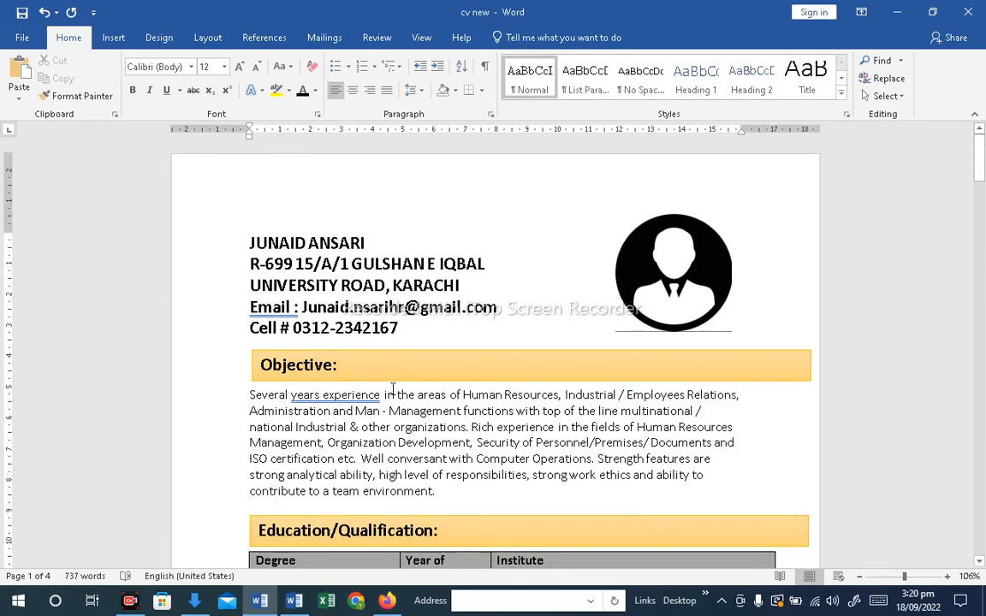
{"action": "scroll", "coordinate": [422, 411], "scroll_direction": "down", "scroll_amount": 3}
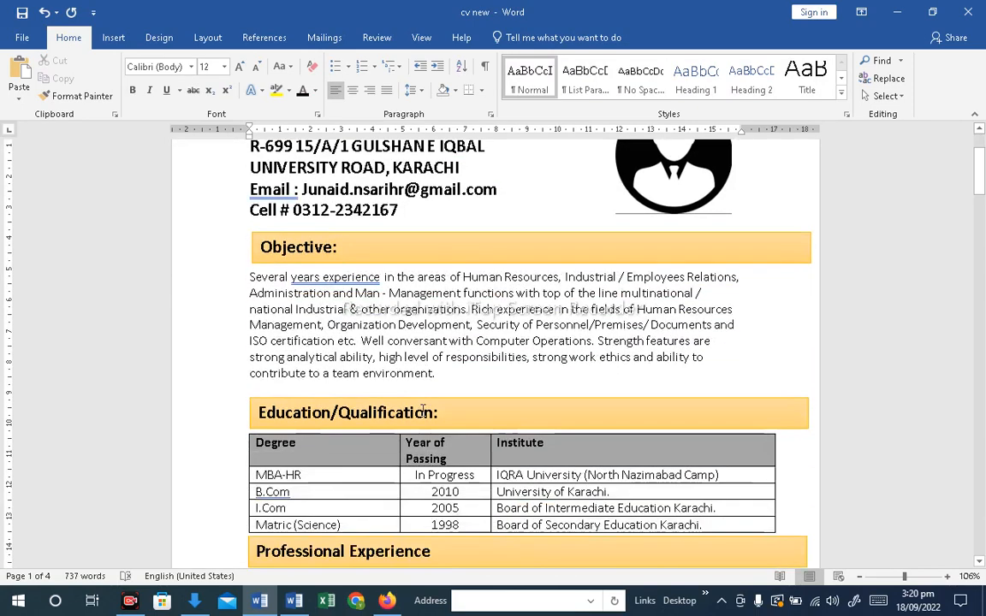
{"action": "scroll", "coordinate": [341, 446], "scroll_direction": "down", "scroll_amount": 3}
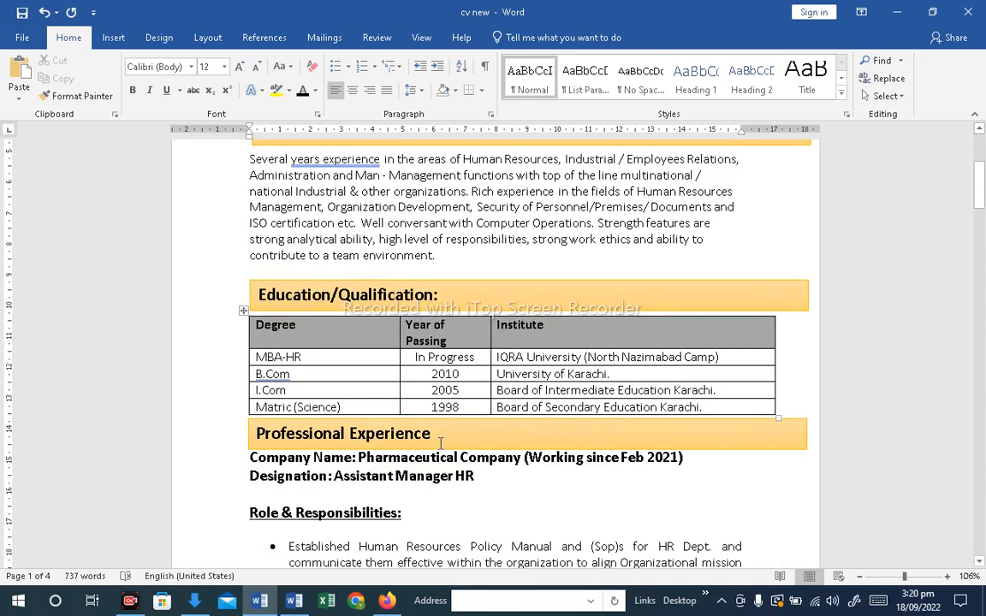
{"action": "scroll", "coordinate": [402, 443], "scroll_direction": "down", "scroll_amount": 4}
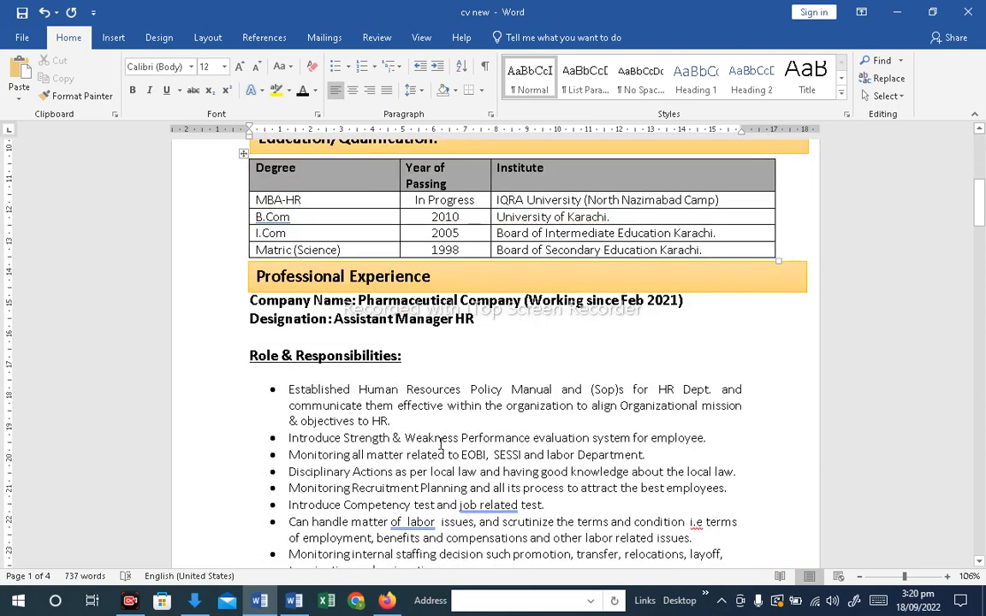
Scroll through the whole CV to review the layout of every section from the header to the Personal Profile
{"action": "scroll", "coordinate": [441, 444], "scroll_direction": "down", "scroll_amount": 11}
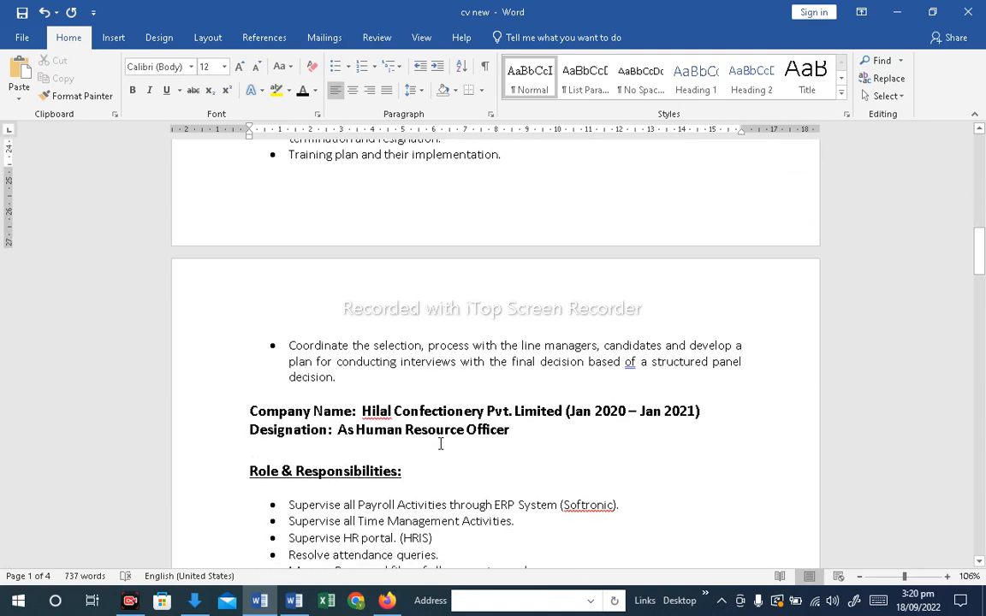
{"action": "scroll", "coordinate": [441, 444], "scroll_direction": "down", "scroll_amount": 2}
{"action": "scroll", "coordinate": [441, 444], "scroll_direction": "down", "scroll_amount": 17}
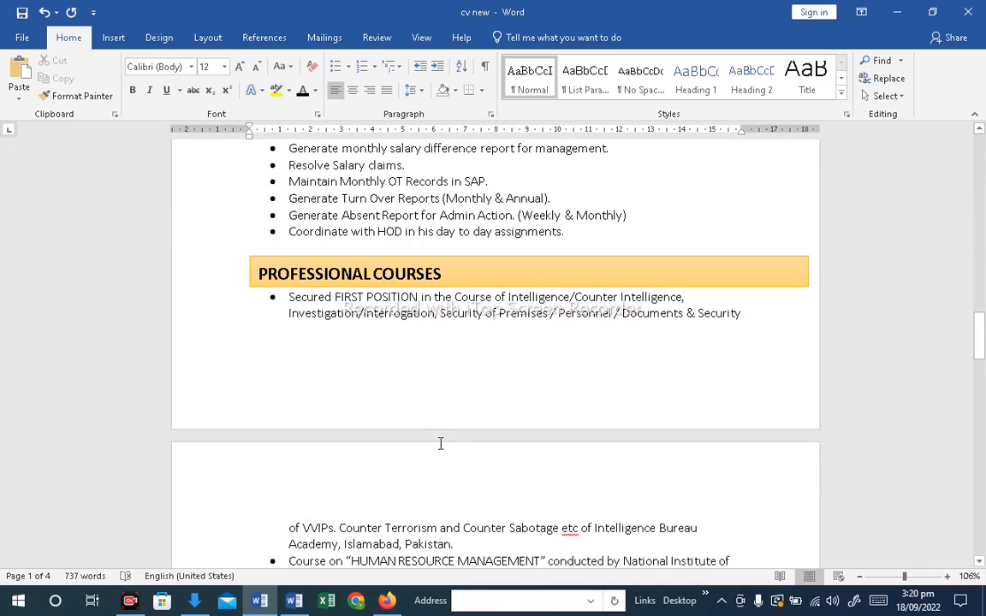
{"action": "scroll", "coordinate": [441, 444], "scroll_direction": "down", "scroll_amount": 17}
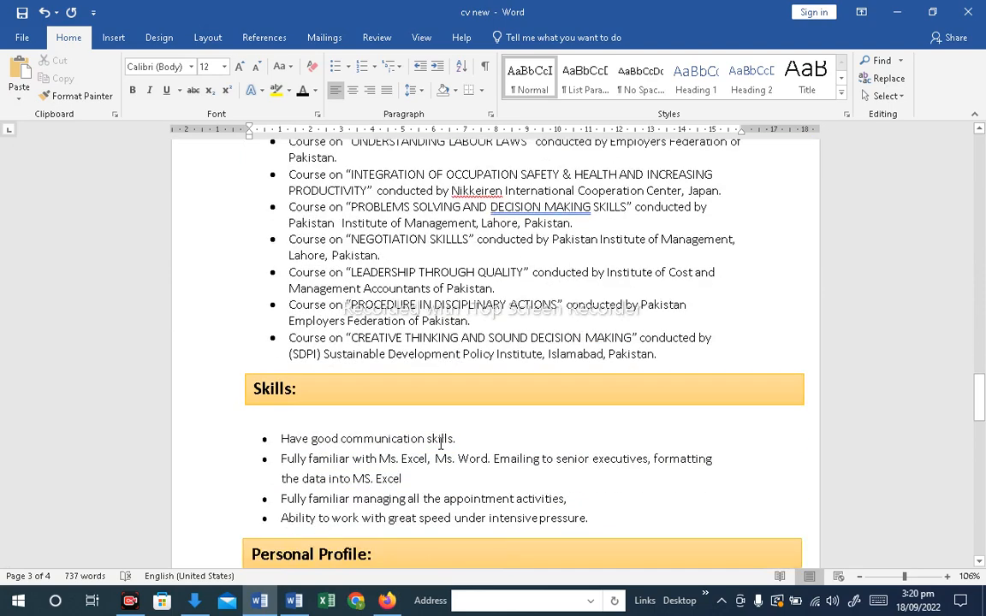
{"action": "left_click", "coordinate": [339, 418]}
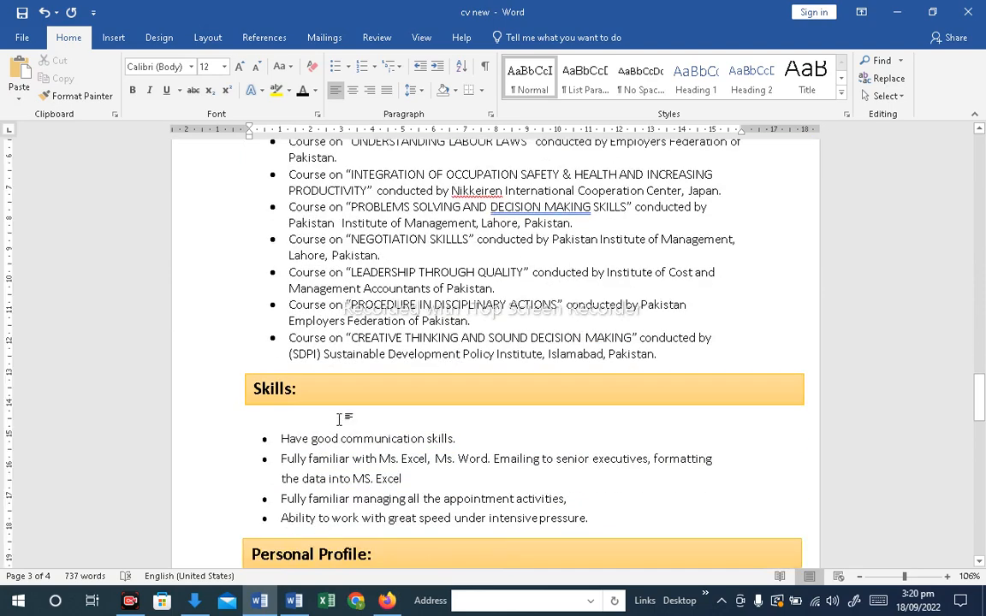
{"action": "scroll", "coordinate": [339, 419], "scroll_direction": "down", "scroll_amount": 5}
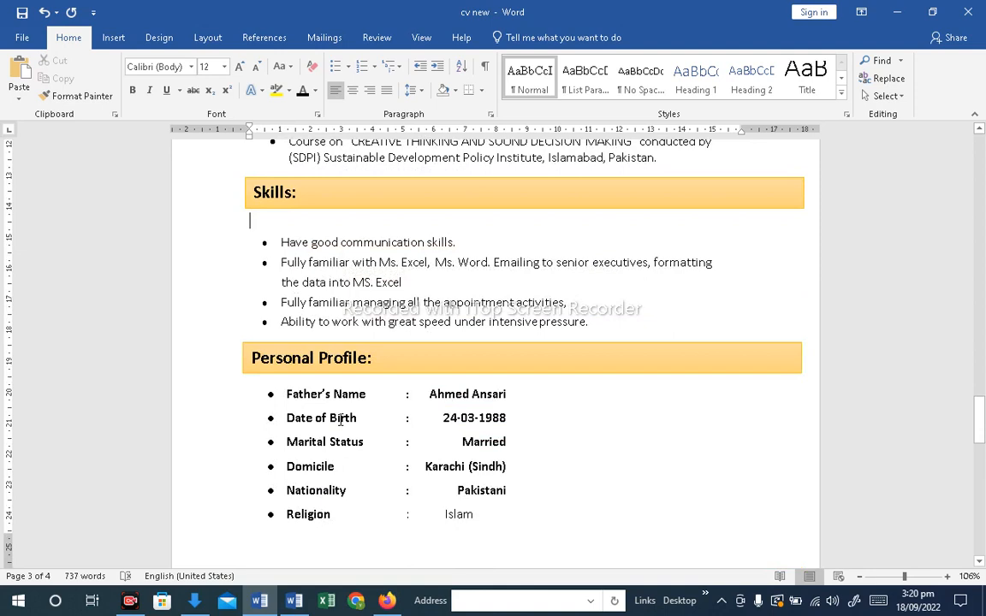
{"action": "scroll", "coordinate": [340, 420], "scroll_direction": "down", "scroll_amount": 1}
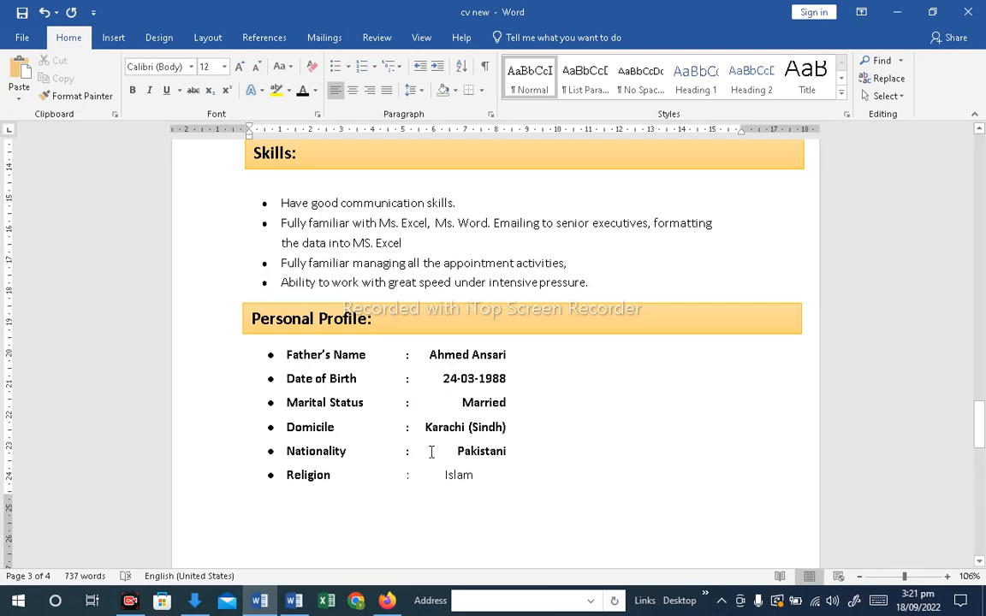
{"action": "scroll", "coordinate": [432, 453], "scroll_direction": "down", "scroll_amount": 4}
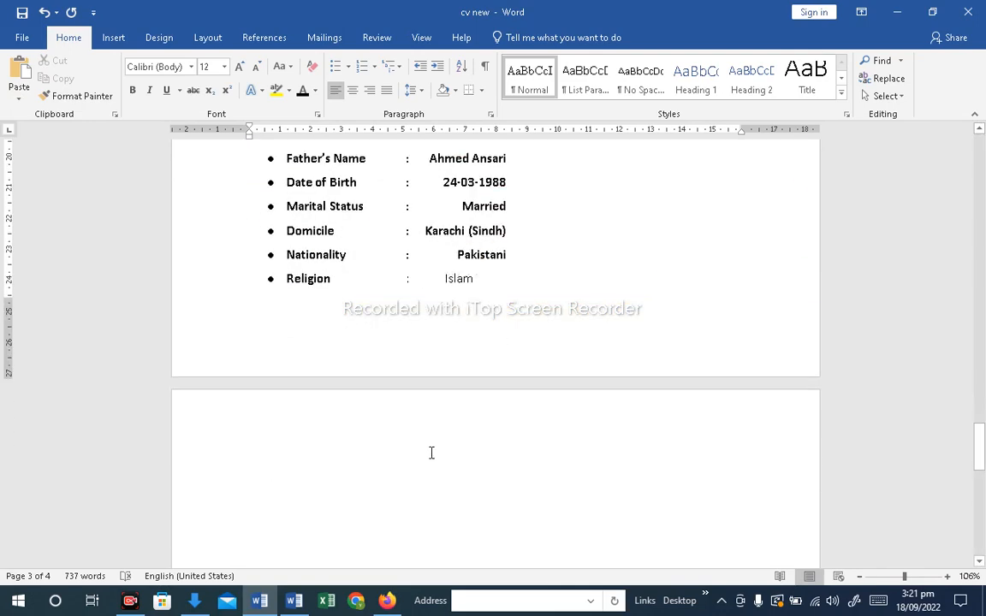
{"action": "scroll", "coordinate": [431, 453], "scroll_direction": "up", "scroll_amount": 20}
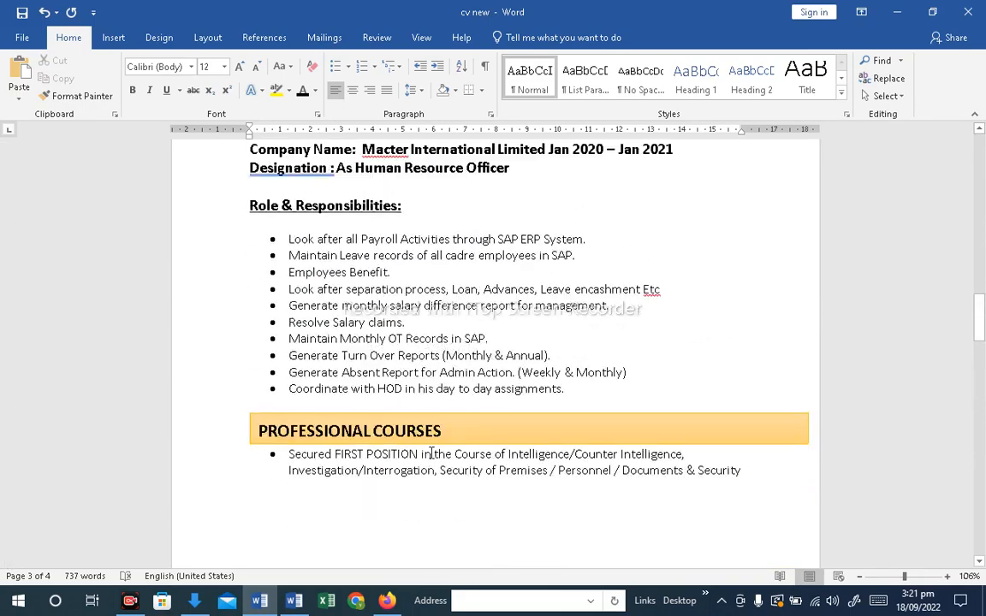
{"action": "scroll", "coordinate": [431, 453], "scroll_direction": "up", "scroll_amount": 15}
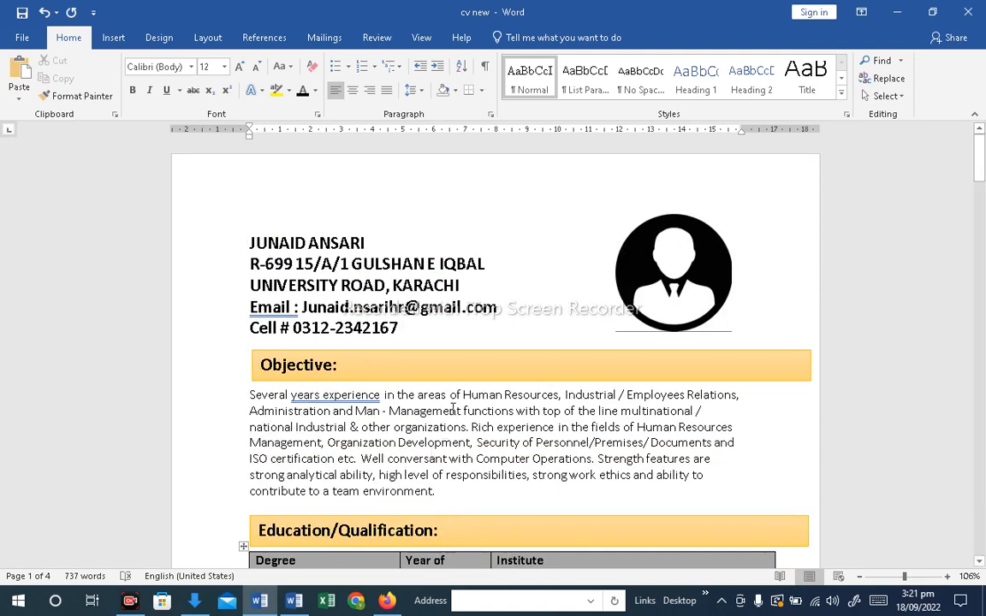
{"action": "scroll", "coordinate": [454, 408], "scroll_direction": "down", "scroll_amount": 2}
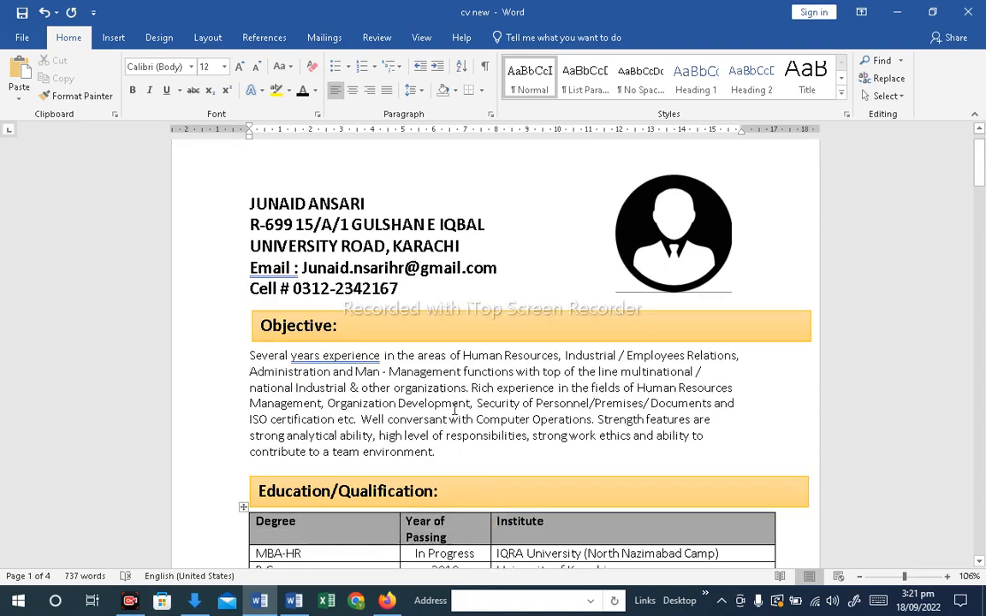
{"action": "scroll", "coordinate": [454, 409], "scroll_direction": "down", "scroll_amount": 7}
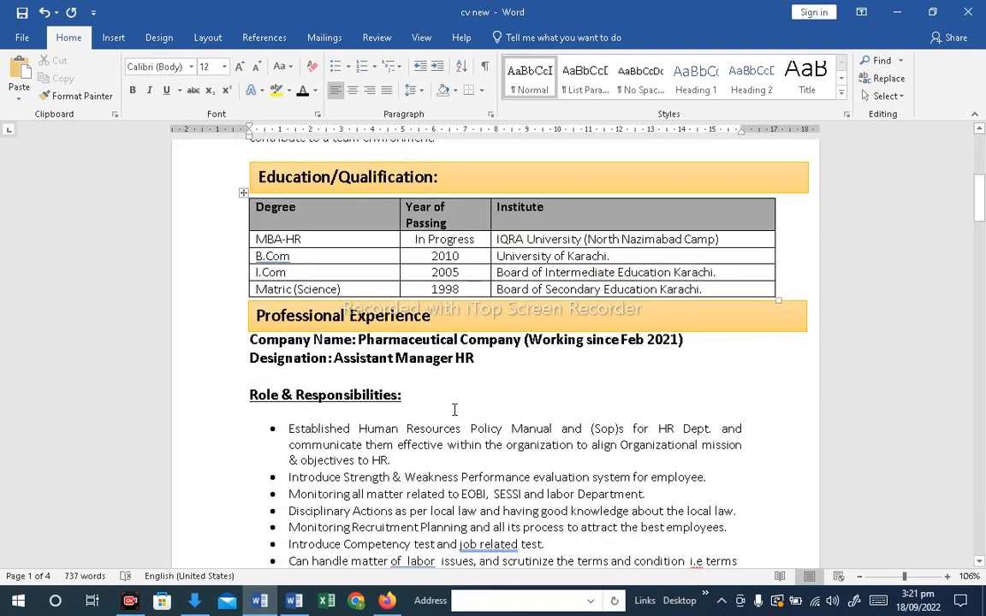
{"action": "scroll", "coordinate": [454, 410], "scroll_direction": "down", "scroll_amount": 20}
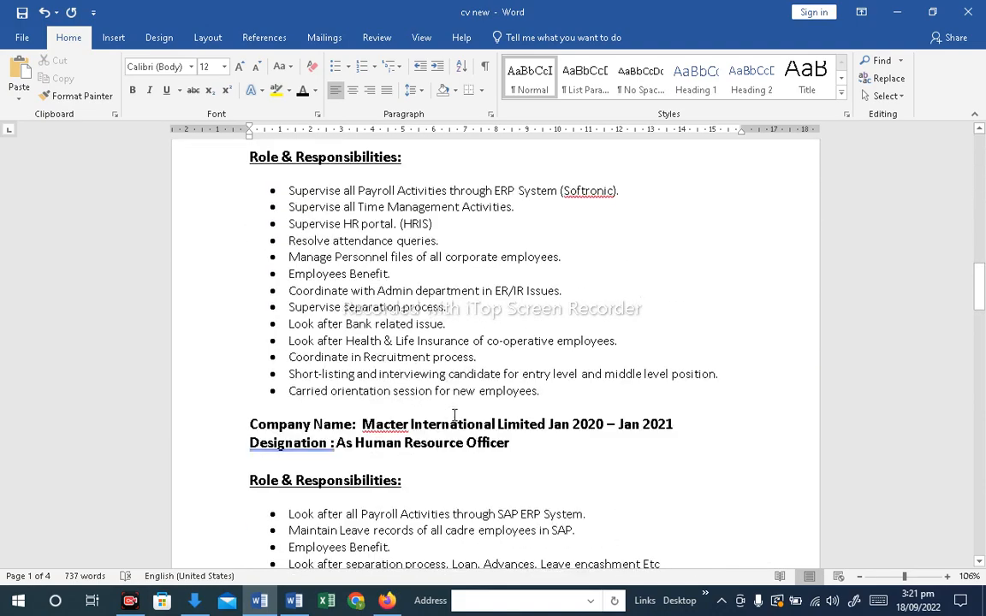
{"action": "scroll", "coordinate": [455, 415], "scroll_direction": "down", "scroll_amount": 6}
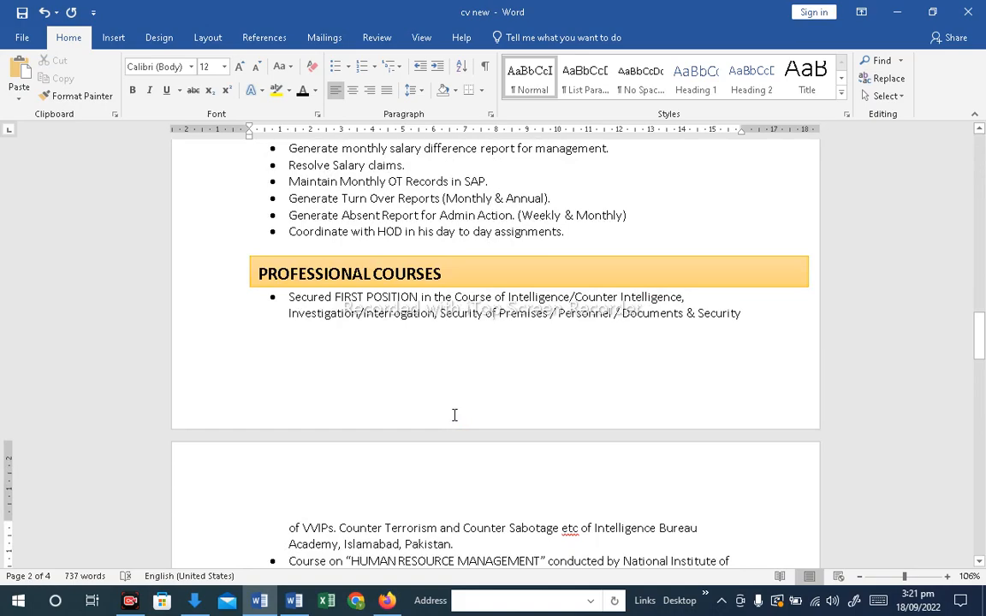
{"action": "scroll", "coordinate": [454, 415], "scroll_direction": "down", "scroll_amount": 20}
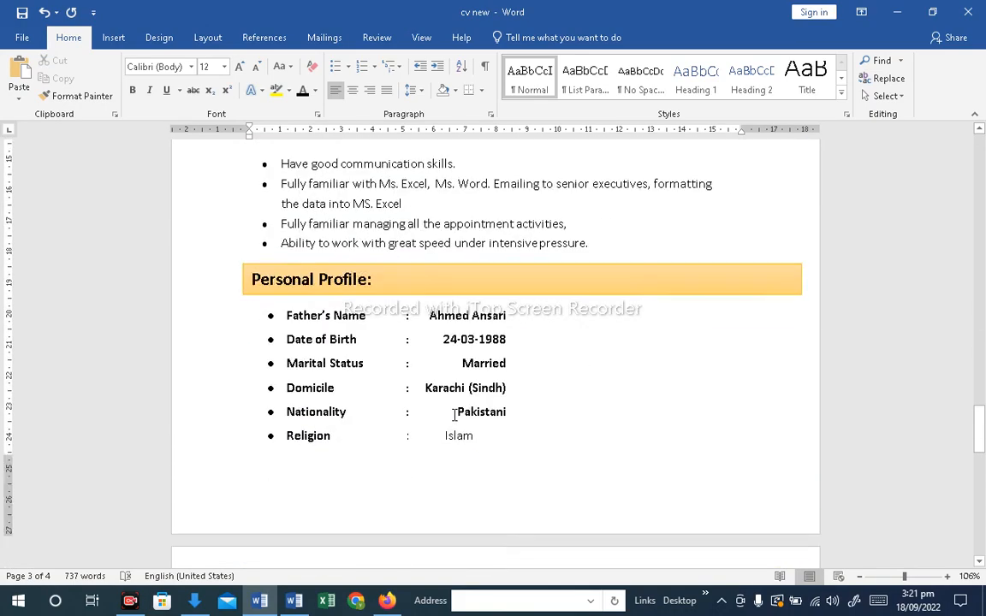
{"action": "scroll", "coordinate": [454, 415], "scroll_direction": "down", "scroll_amount": 3}
{"action": "scroll", "coordinate": [454, 421], "scroll_direction": "up", "scroll_amount": 20}
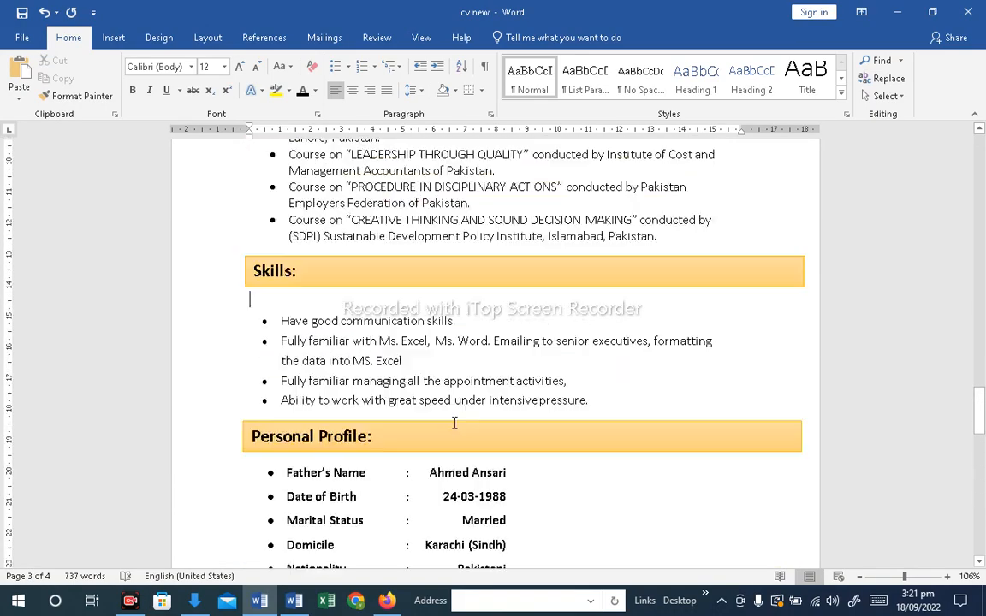
{"action": "scroll", "coordinate": [454, 421], "scroll_direction": "up", "scroll_amount": 20}
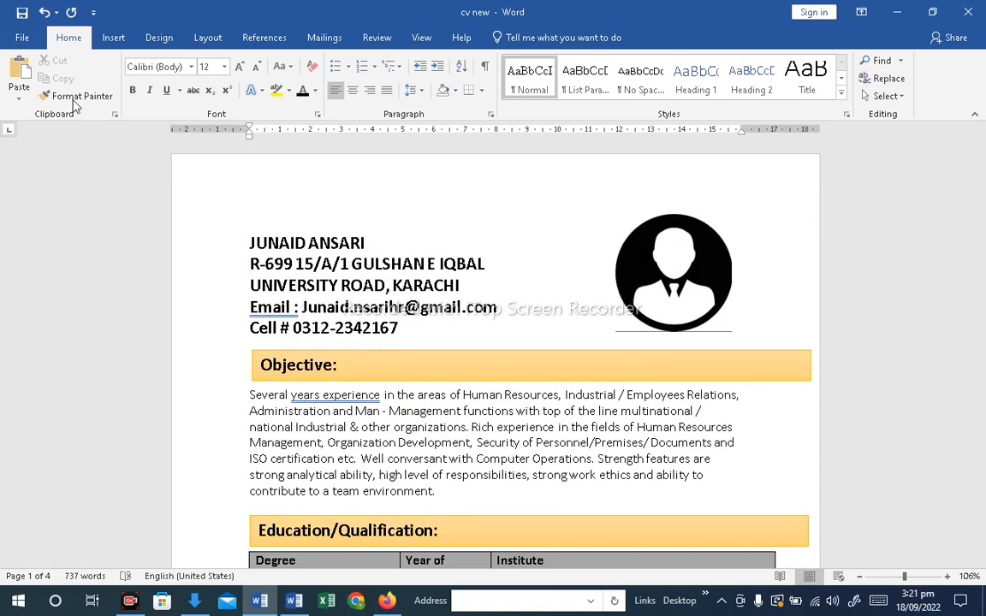
Save the document as a PDF named cv new pdf in the Desktop folder
{"action": "left_click", "coordinate": [22, 40]}
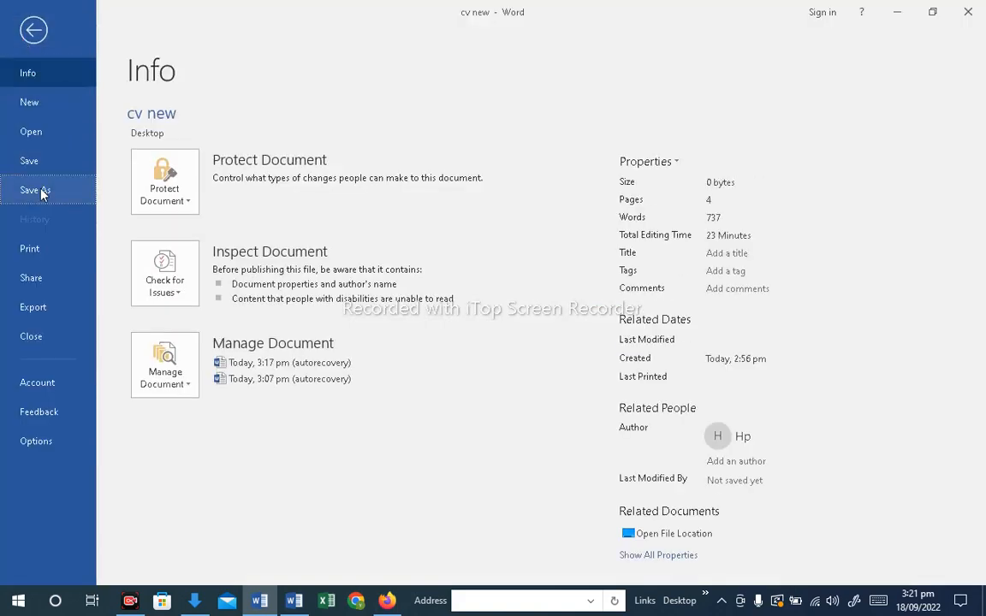
{"action": "left_click", "coordinate": [39, 190]}
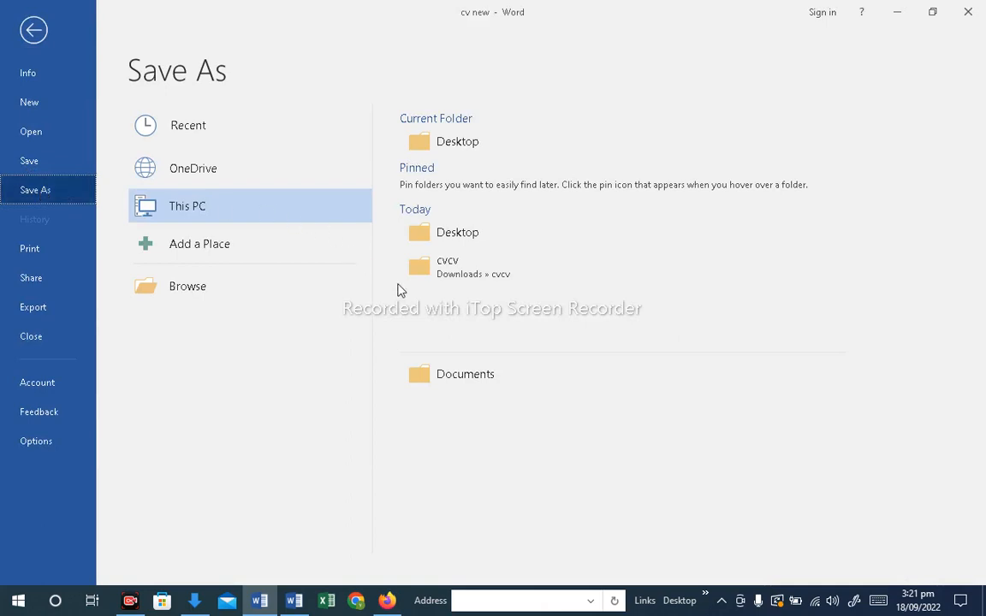
{"action": "left_click", "coordinate": [202, 296]}
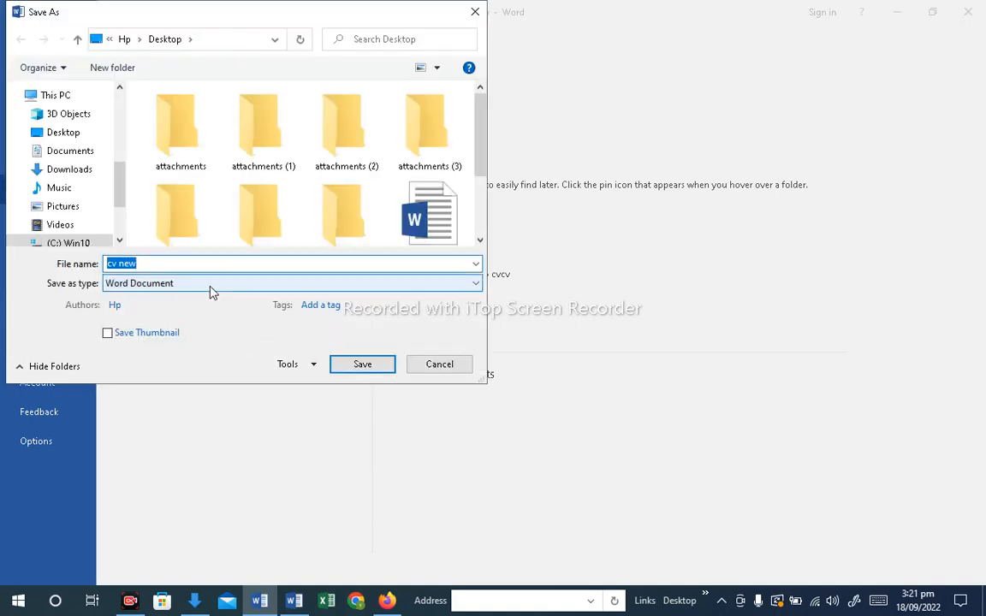
{"action": "left_click", "coordinate": [212, 285]}
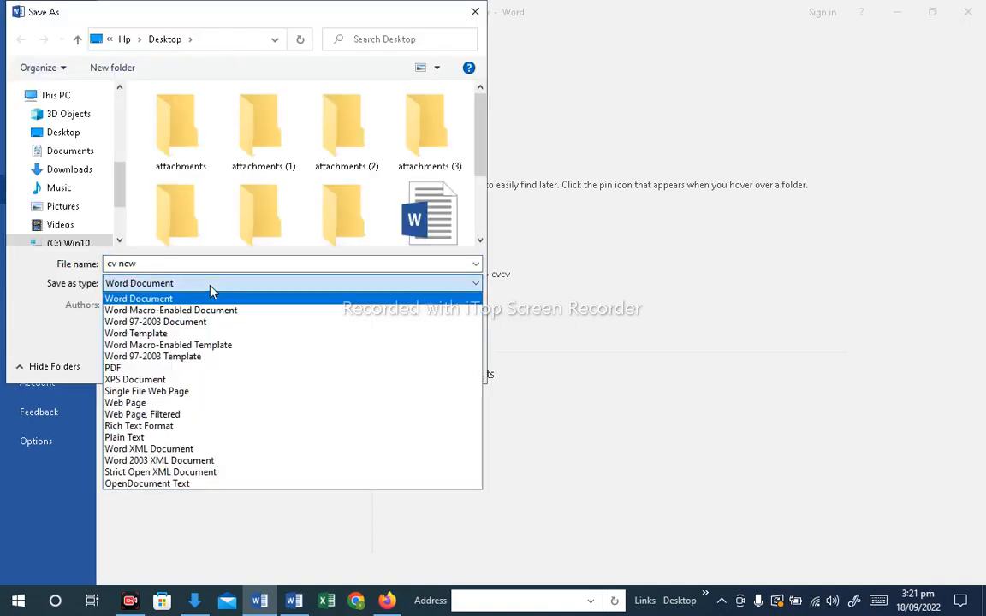
{"action": "left_click", "coordinate": [171, 369]}
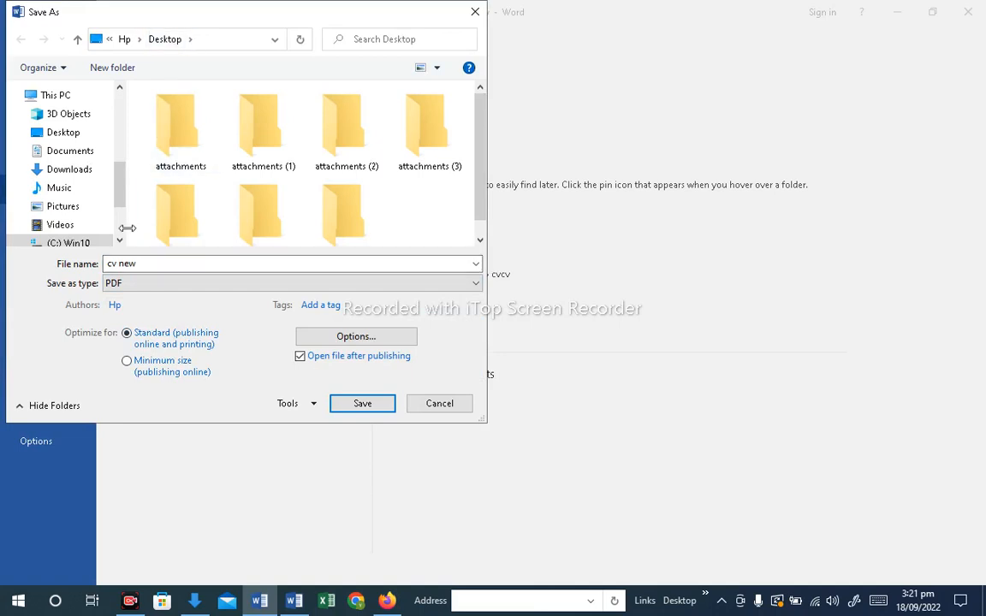
{"action": "left_click", "coordinate": [151, 263]}
{"action": "left_click", "coordinate": [150, 263]}
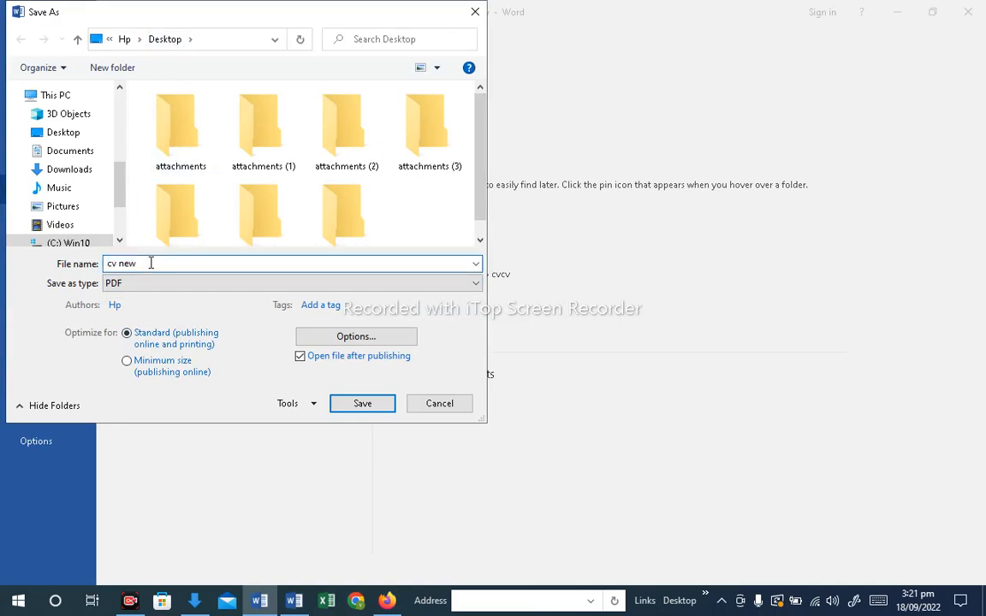
{"action": "type", "text": "pdf"}
{"action": "left_click", "coordinate": [362, 403]}
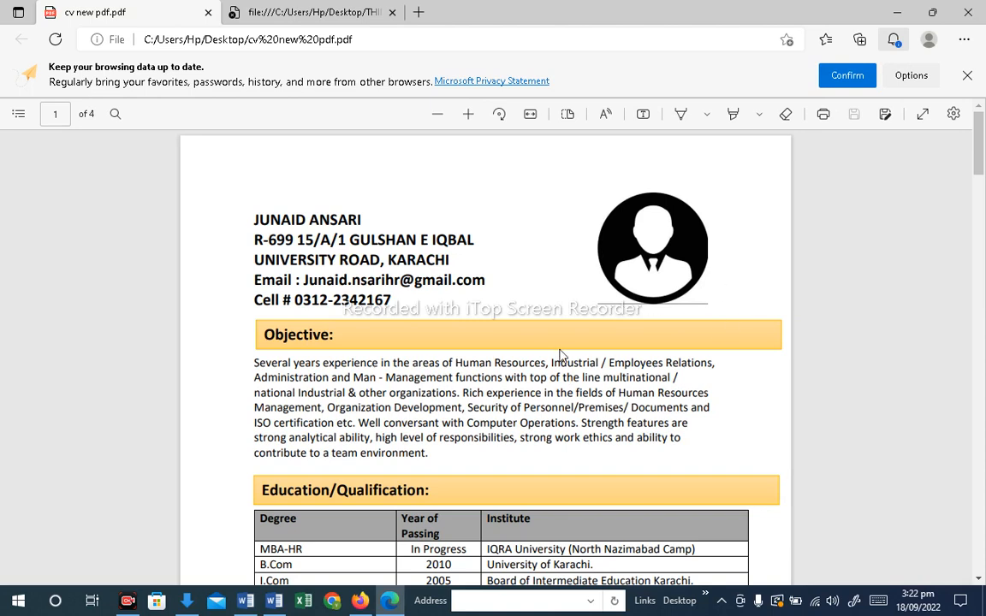
Review the exported PDF by scrolling through all of its pages
{"action": "scroll", "coordinate": [601, 348], "scroll_direction": "down", "scroll_amount": 2}
{"action": "scroll", "coordinate": [601, 348], "scroll_direction": "up", "scroll_amount": 2}
{"action": "scroll", "coordinate": [601, 347], "scroll_direction": "down", "scroll_amount": 1}
{"action": "scroll", "coordinate": [601, 348], "scroll_direction": "up", "scroll_amount": 1}
{"action": "scroll", "coordinate": [601, 347], "scroll_direction": "down", "scroll_amount": 1}
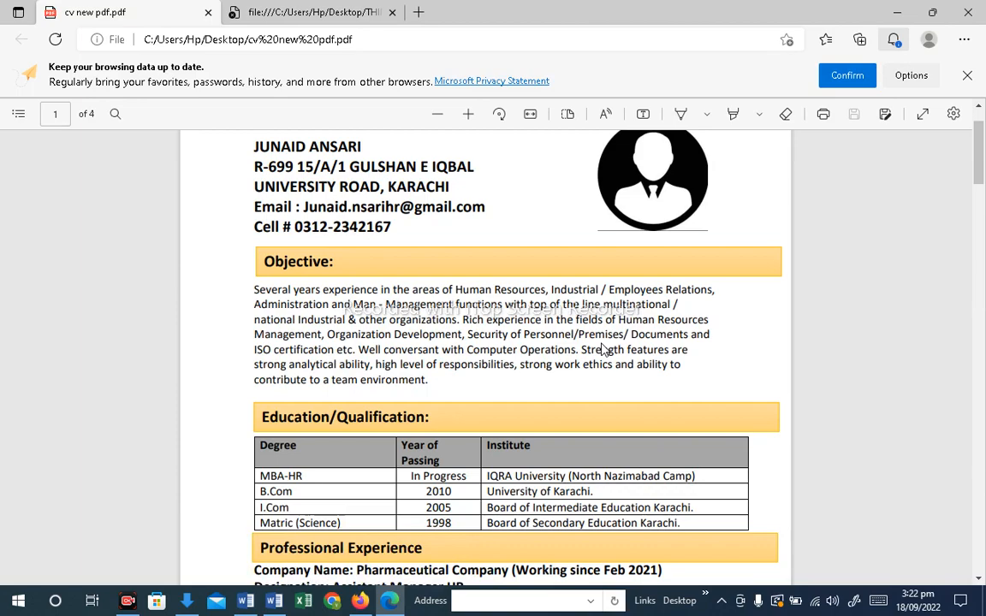
{"action": "scroll", "coordinate": [602, 349], "scroll_direction": "down", "scroll_amount": 2}
{"action": "scroll", "coordinate": [601, 347], "scroll_direction": "down", "scroll_amount": 8}
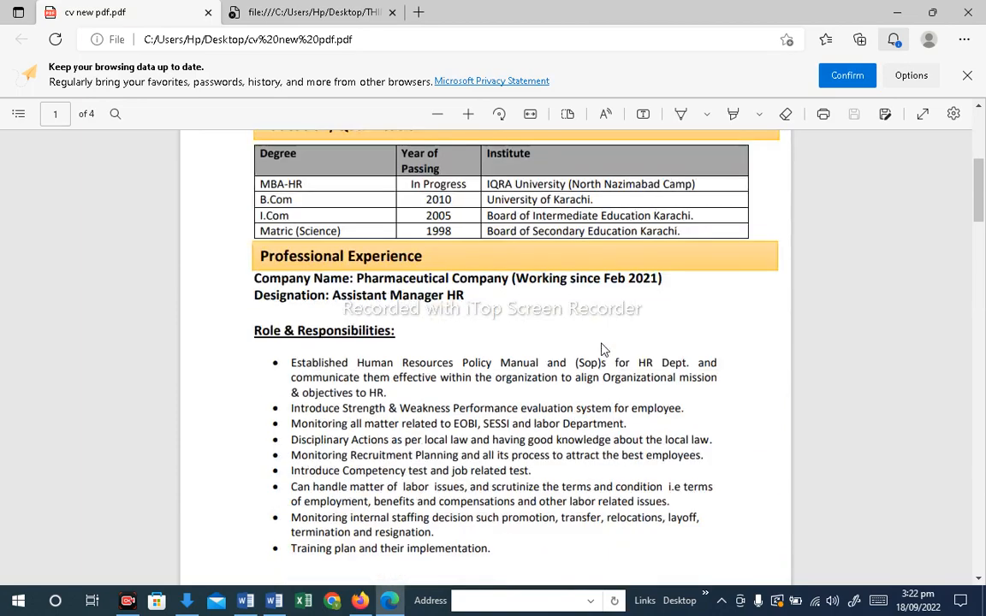
{"action": "scroll", "coordinate": [601, 349], "scroll_direction": "down", "scroll_amount": 5}
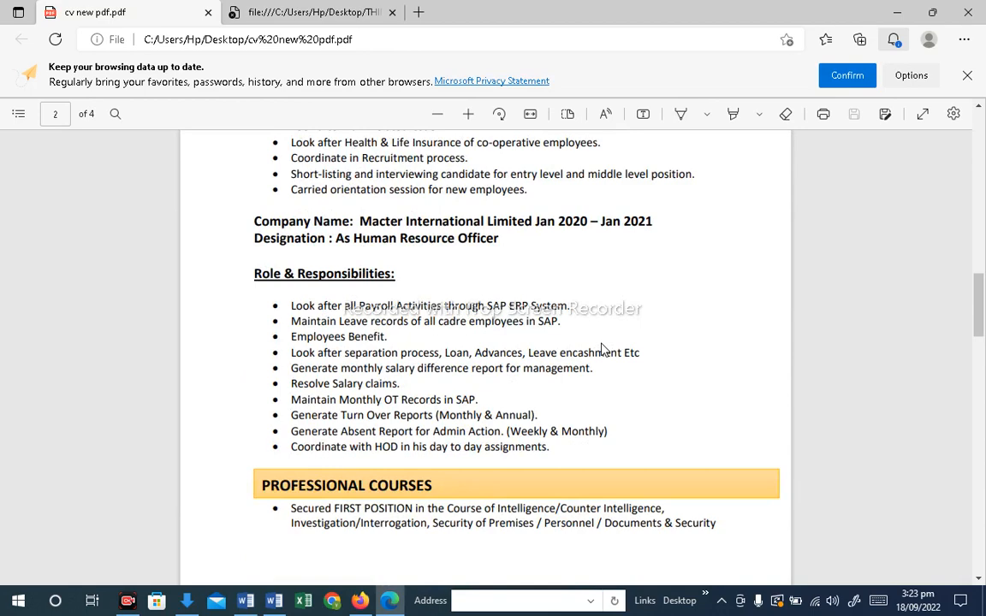
{"action": "scroll", "coordinate": [601, 349], "scroll_direction": "down", "scroll_amount": 4}
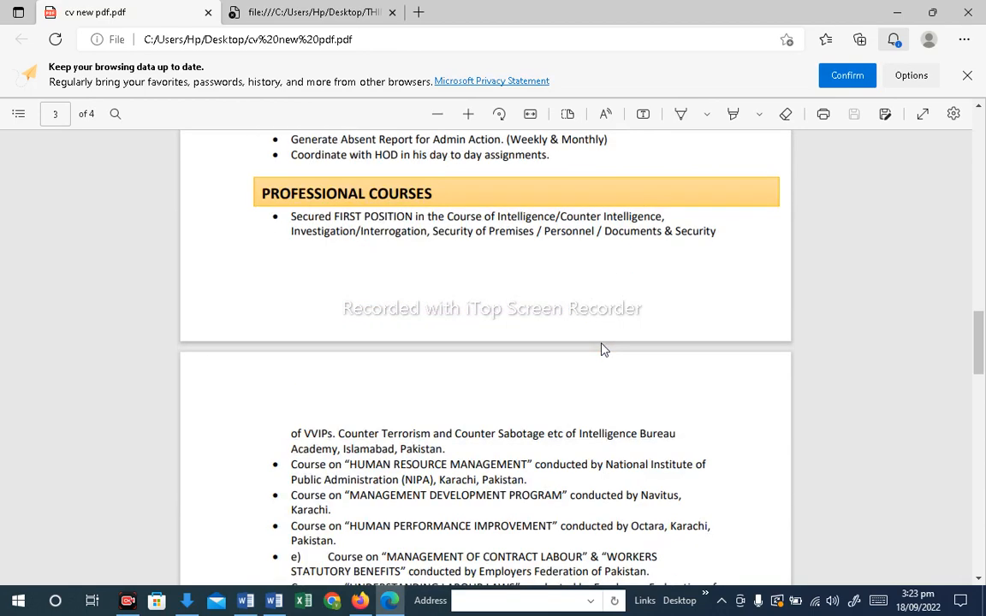
{"action": "scroll", "coordinate": [603, 349], "scroll_direction": "down", "scroll_amount": 5}
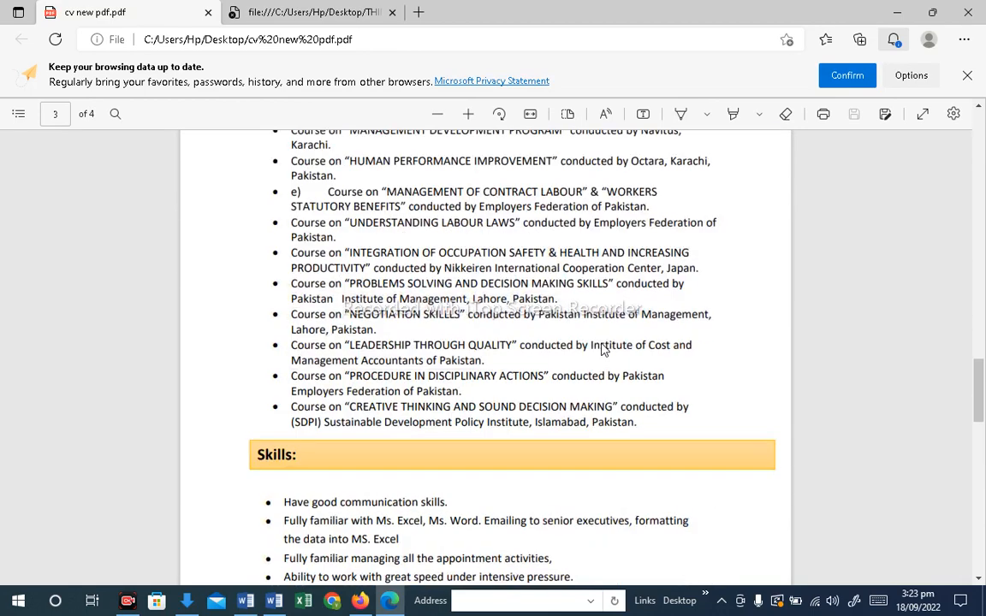
{"action": "scroll", "coordinate": [601, 349], "scroll_direction": "down", "scroll_amount": 3}
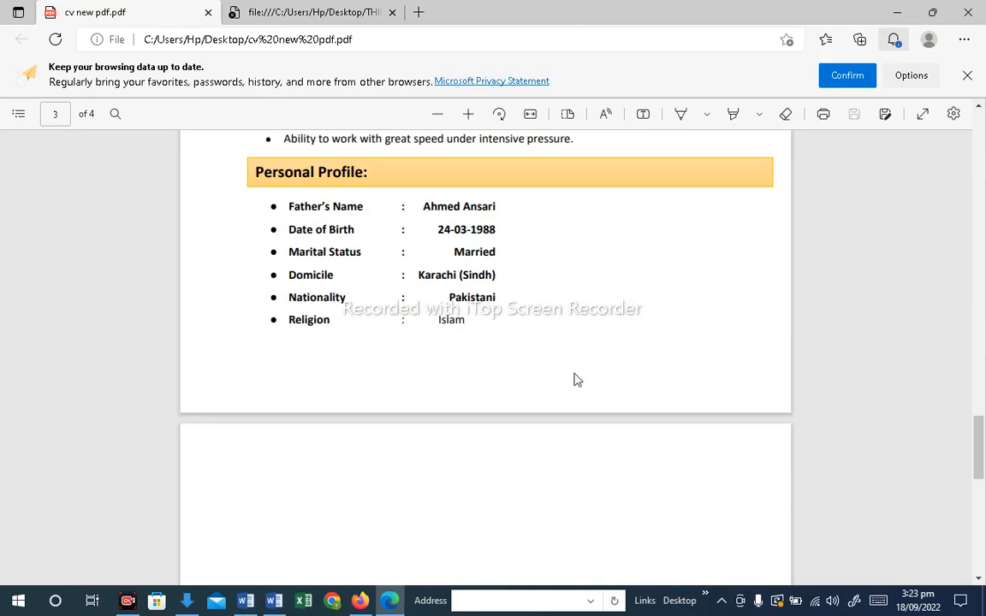
{"action": "scroll", "coordinate": [573, 379], "scroll_direction": "up", "scroll_amount": 4}
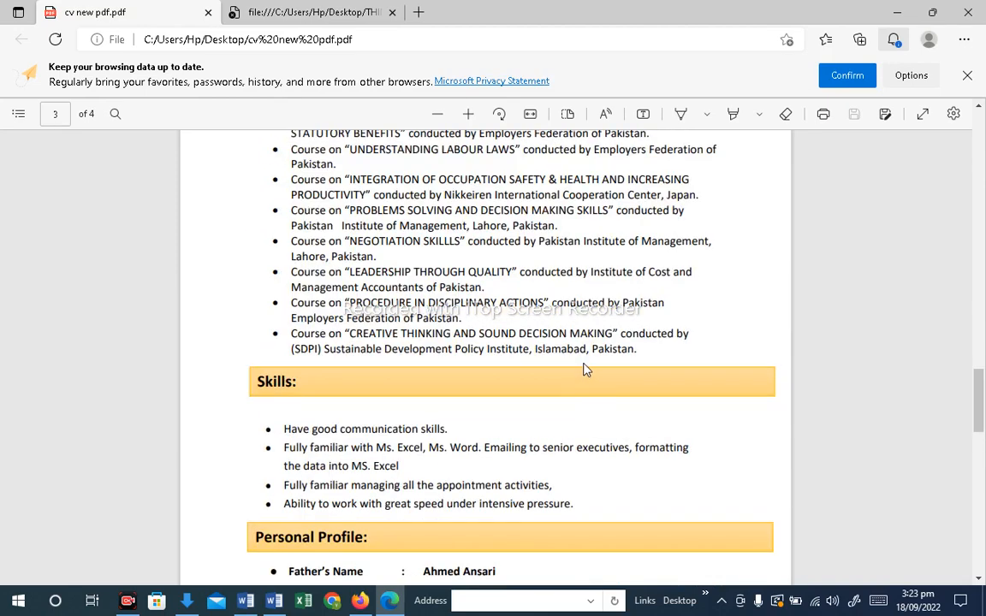
{"action": "scroll", "coordinate": [586, 370], "scroll_direction": "up", "scroll_amount": 15}
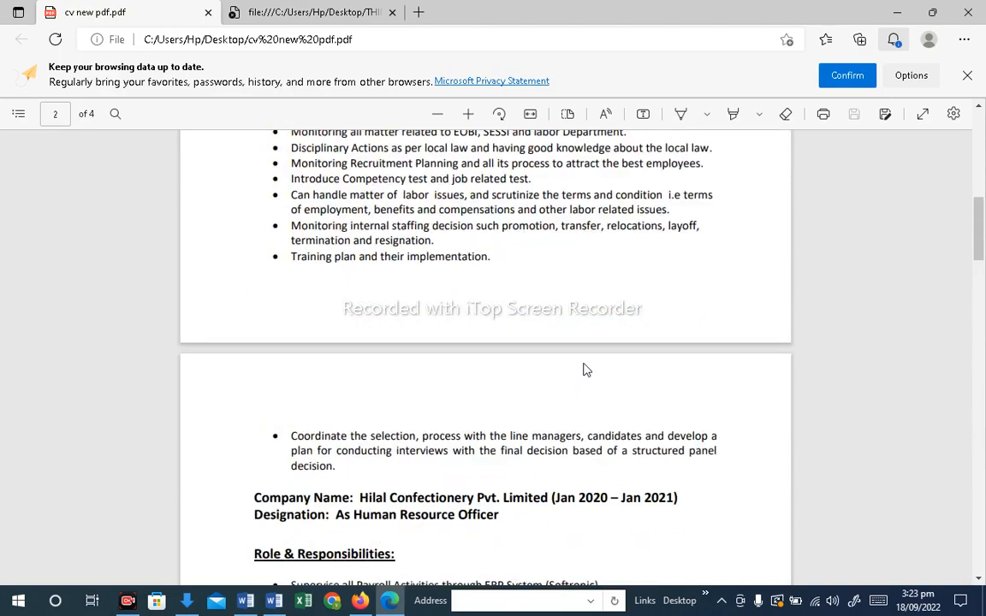
{"action": "scroll", "coordinate": [586, 370], "scroll_direction": "up", "scroll_amount": 3}
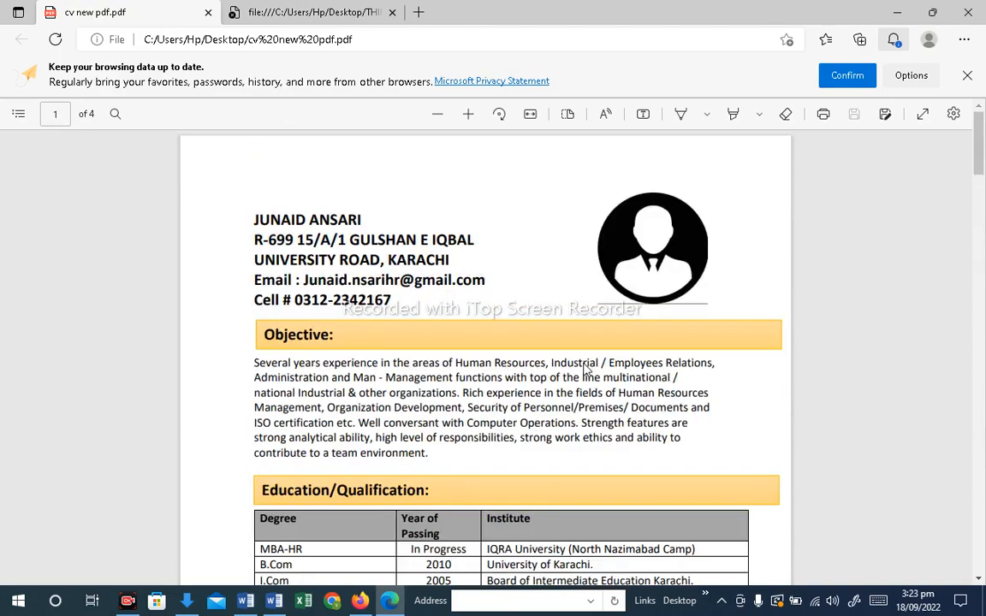